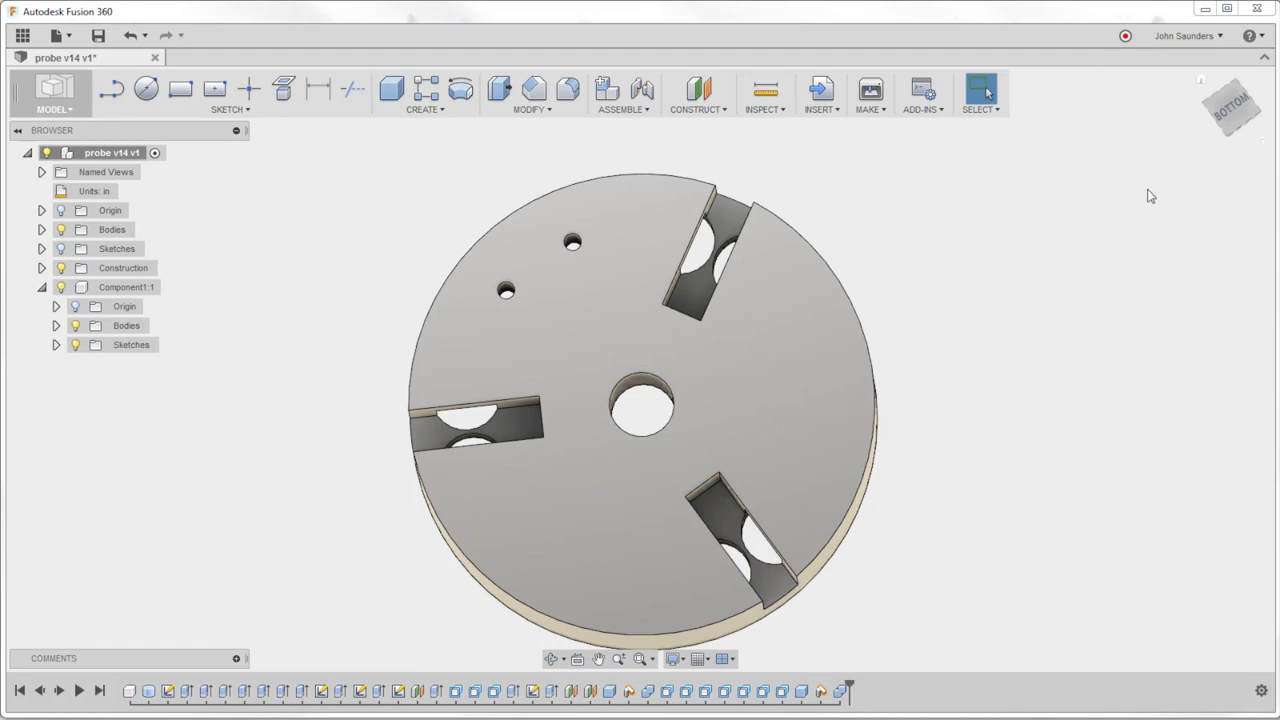
Capture a rectangular-area screenshot of the finished probe part, showing its recessed top side, with ScreenHunter
{"action": "middle_click_drag", "start_coordinate": [1130, 202], "coordinate": [851, 203], "text": "shift"}
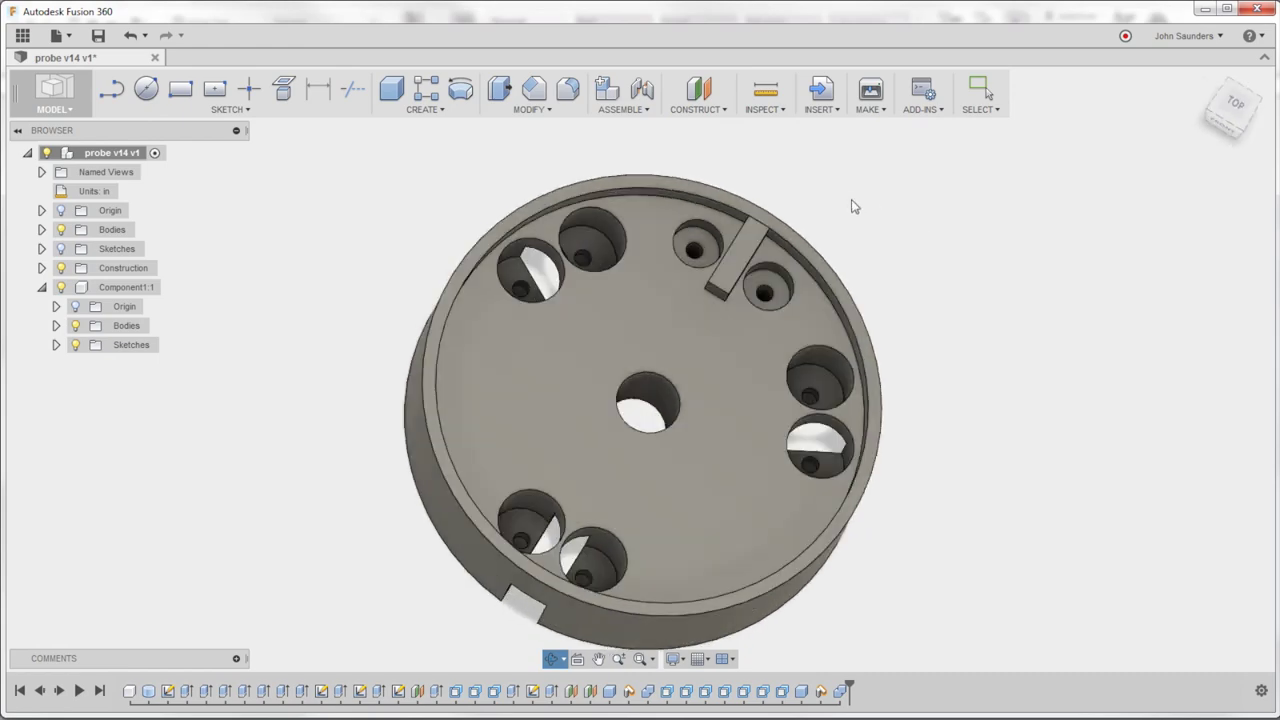
{"action": "mouse_move", "coordinate": [977, 297]}
{"action": "middle_mouse_down", "text": "shift"}
{"action": "mouse_move", "coordinate": [949, 249]}
{"action": "mouse_move", "coordinate": [1011, 249]}
{"action": "mouse_move", "coordinate": [920, 280]}
{"action": "mouse_move", "coordinate": [860, 245]}
{"action": "mouse_move", "coordinate": [722, 203]}
{"action": "mouse_move", "coordinate": [921, 312]}
{"action": "mouse_move", "coordinate": [786, 354]}
{"action": "mouse_move", "coordinate": [663, 271]}
{"action": "mouse_move", "coordinate": [655, 370]}
{"action": "middle_mouse_up", "text": "shift"}
{"action": "key", "text": "Escape"}
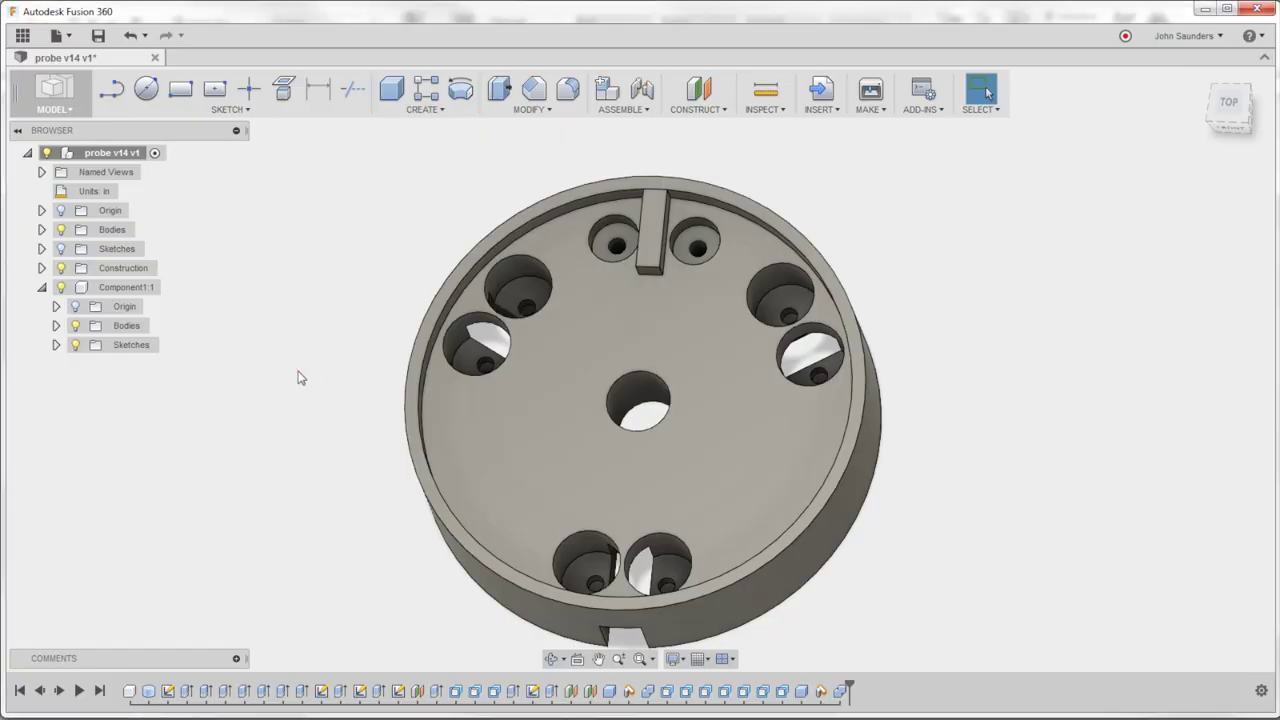
{"action": "key", "text": "F6"}
{"action": "key", "text": "alt+Tab"}
{"action": "left_click_drag", "start_coordinate": [460, 176], "coordinate": [425, 172]}
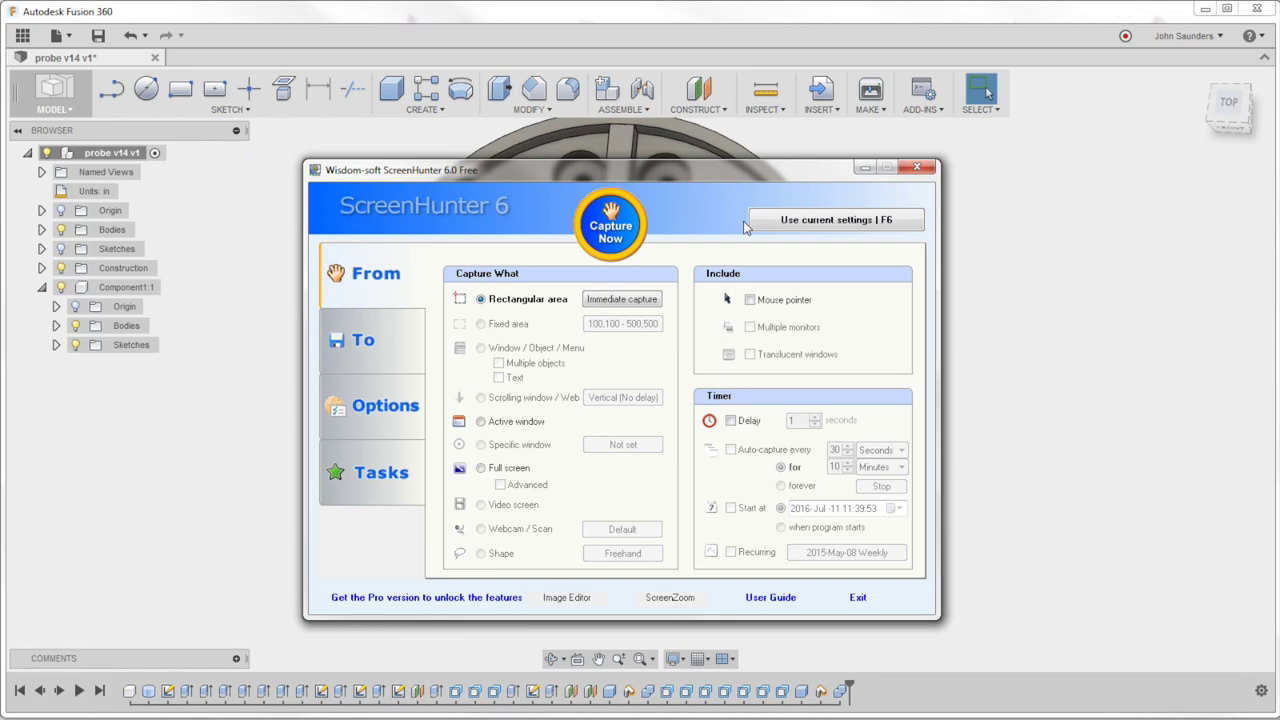
{"action": "left_click", "coordinate": [815, 226]}
{"action": "key", "text": "F6"}
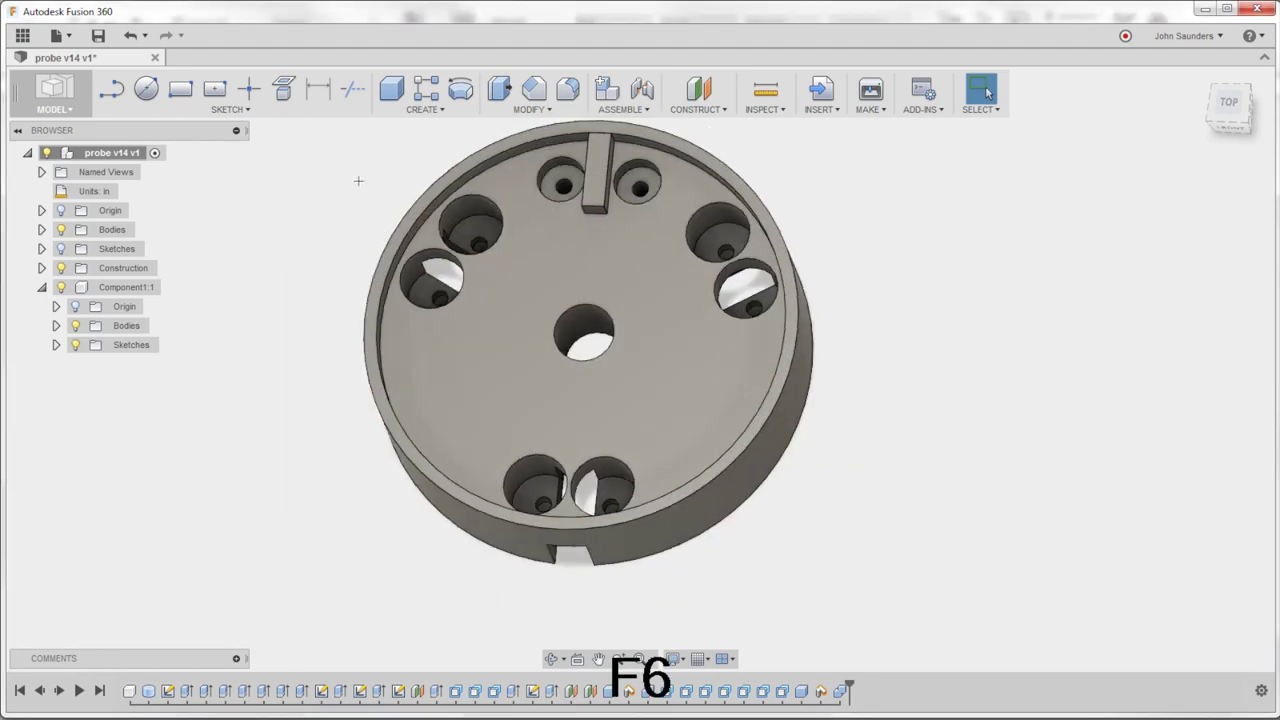
{"action": "left_click_drag", "start_coordinate": [740, 468], "coordinate": [950, 628]}
{"action": "middle_click_drag", "start_coordinate": [938, 345], "coordinate": [950, 377]}
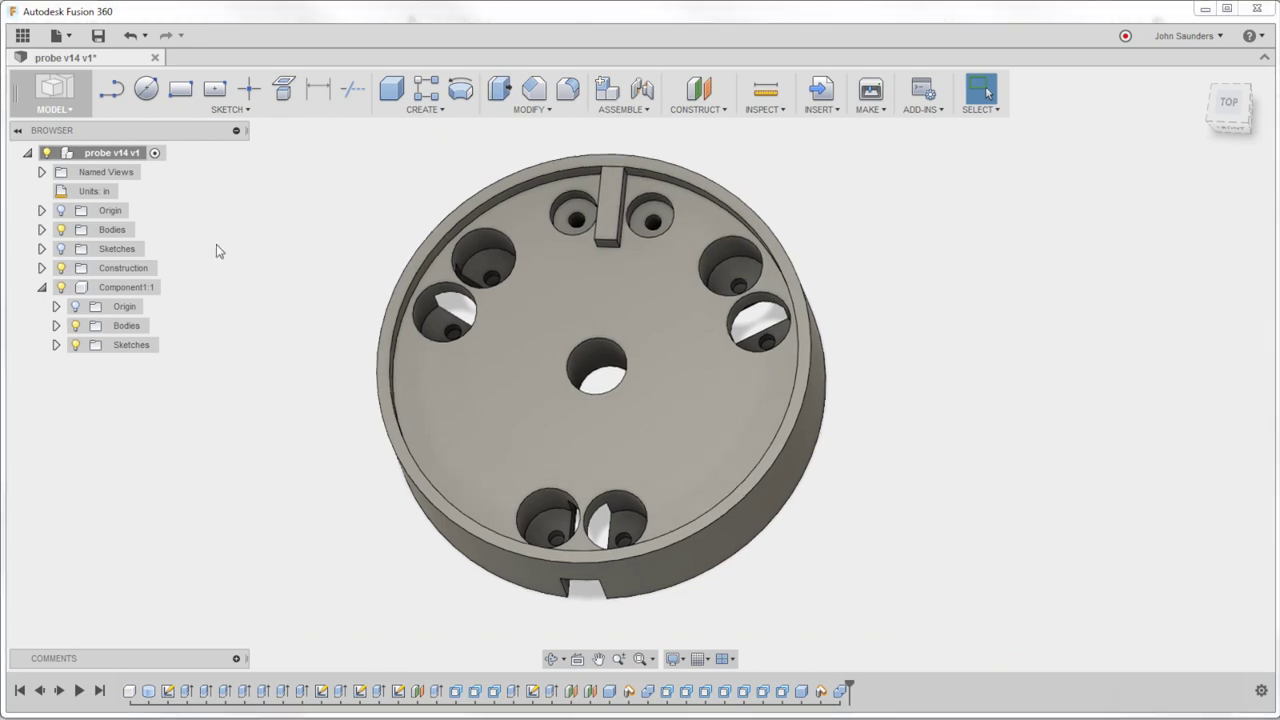
Create a new design and add a component named Probe Part
{"action": "left_click", "coordinate": [58, 35]}
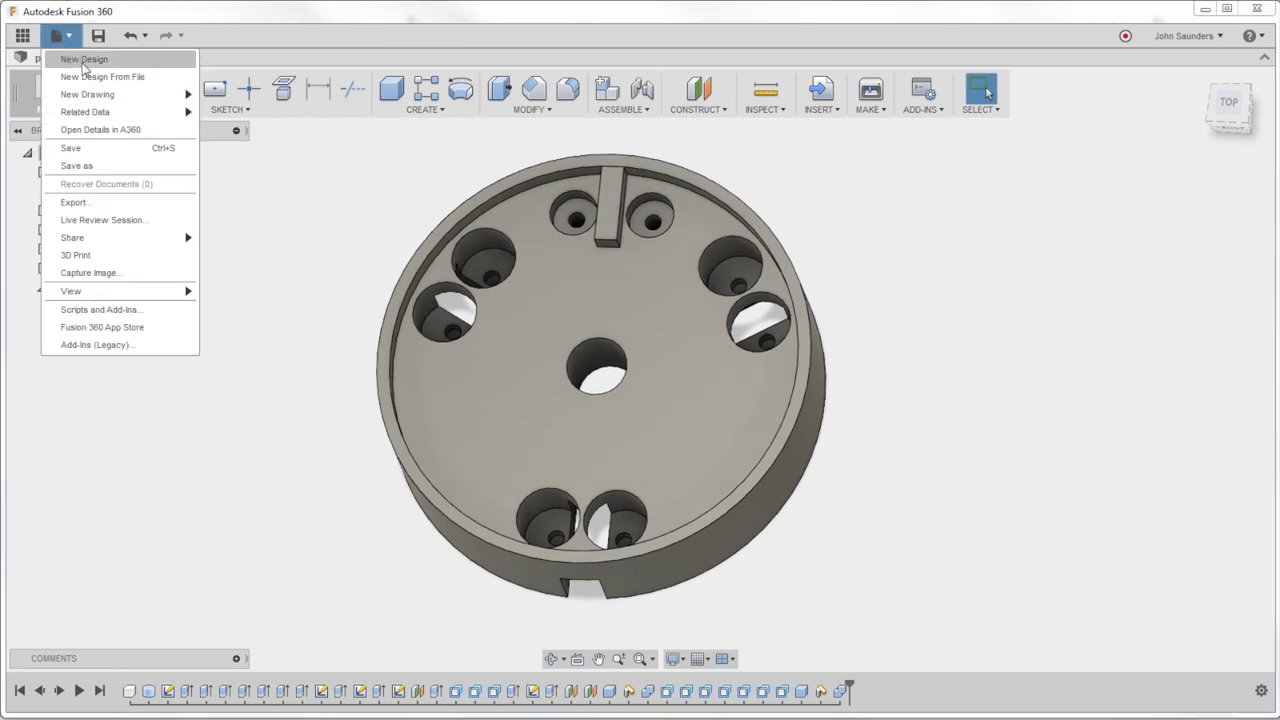
{"action": "left_click", "coordinate": [85, 60]}
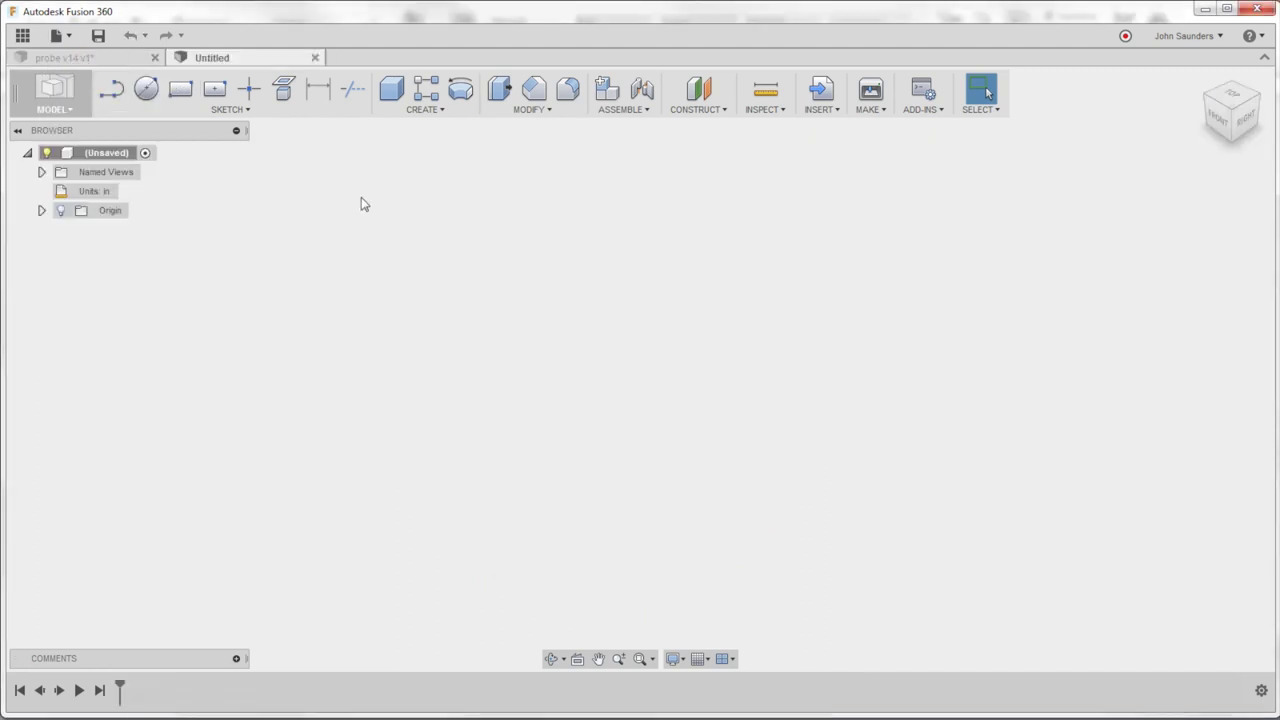
{"action": "right_click", "coordinate": [95, 155]}
{"action": "left_click", "coordinate": [122, 162]}
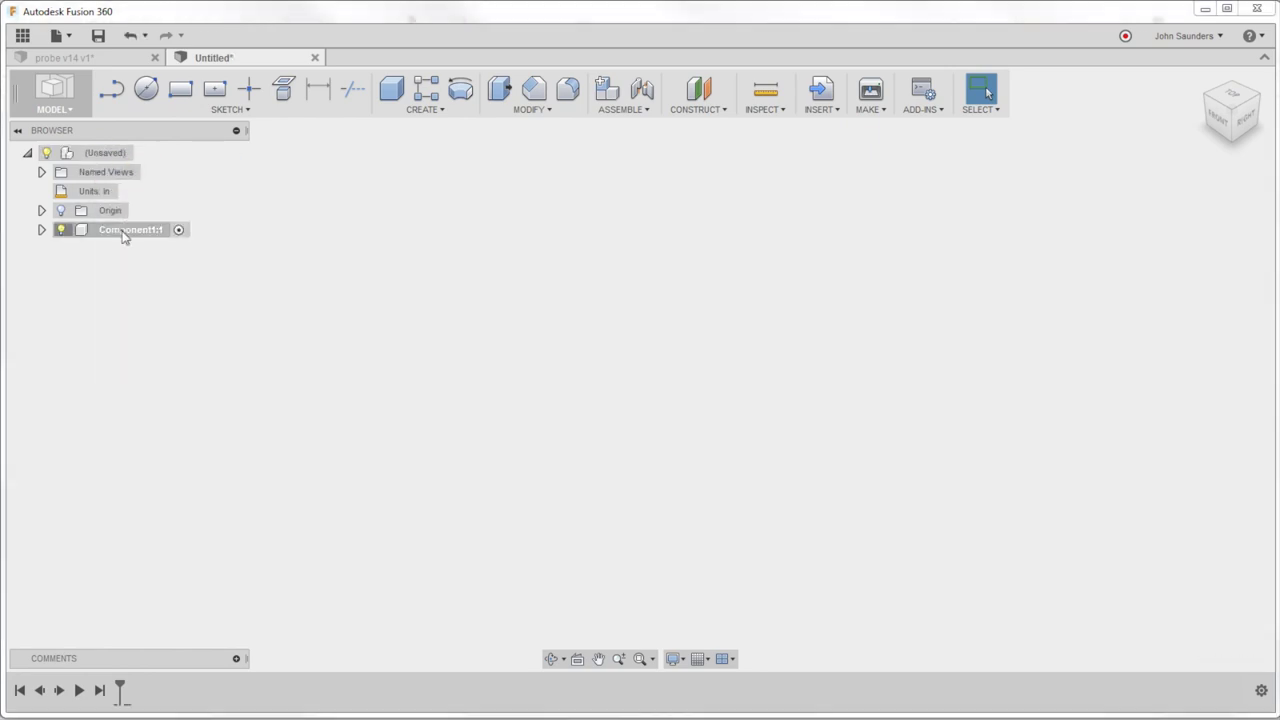
{"action": "type", "text": "Probe "}
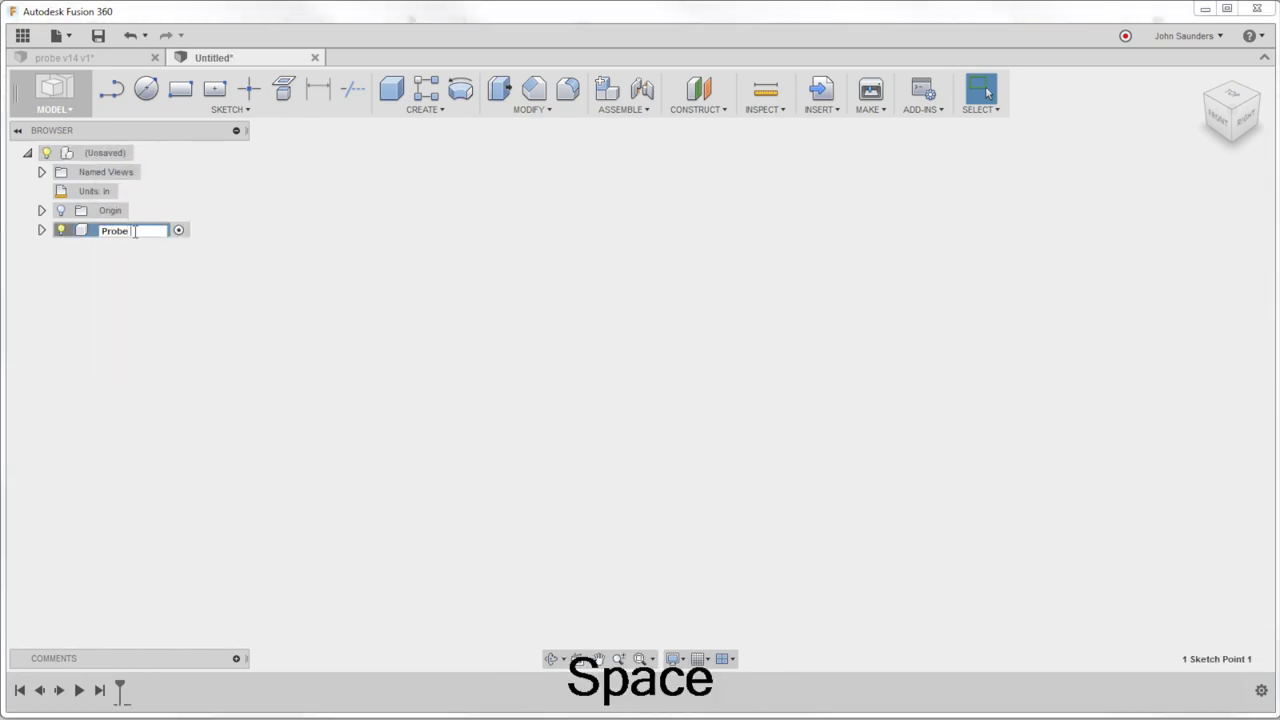
{"action": "type", "text": "Part"}
{"action": "key", "text": "Return"}
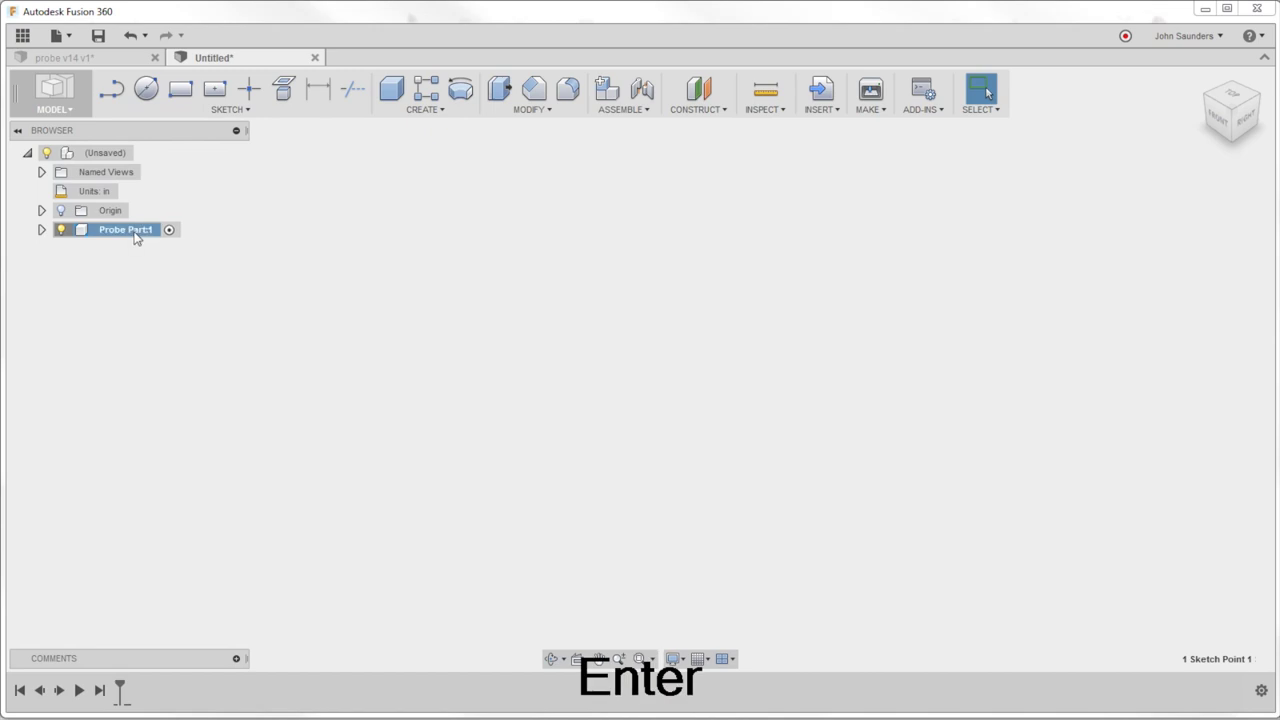
Save the design as Fusion Friday Demo in the Fusion Friday project
{"action": "key", "text": "ctrl+s"}
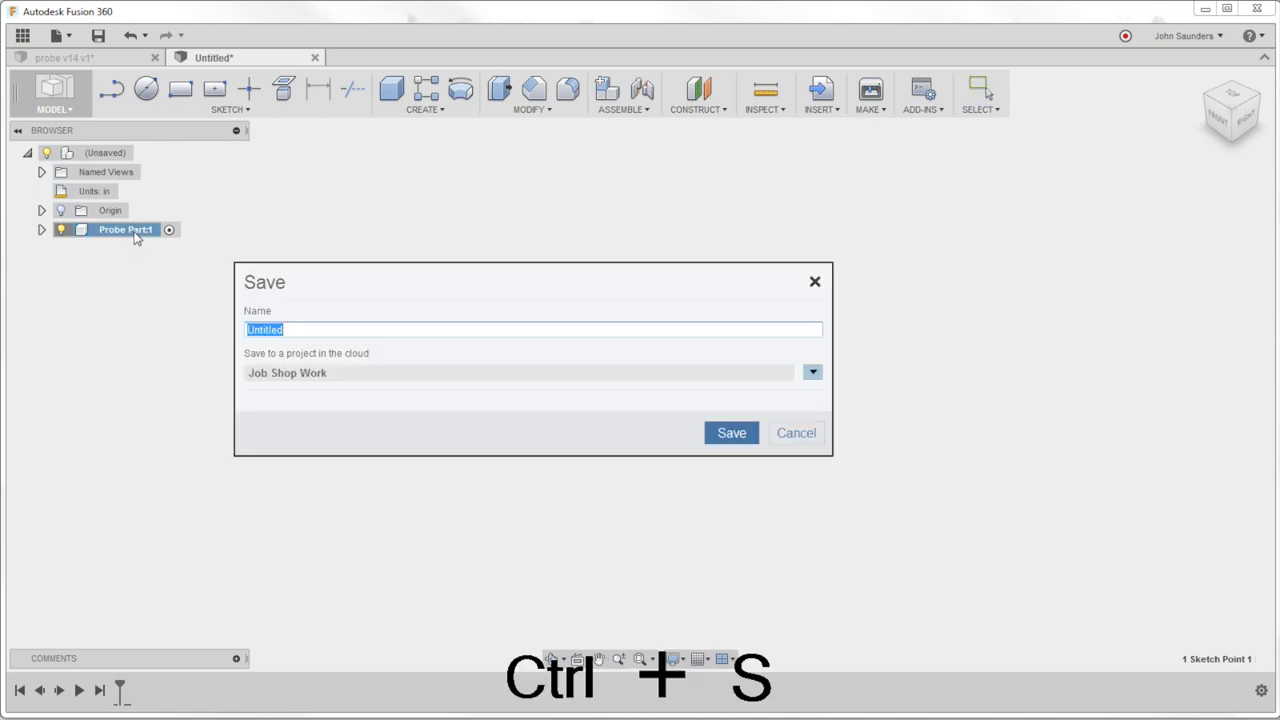
{"action": "type", "text": "Fusion F"}
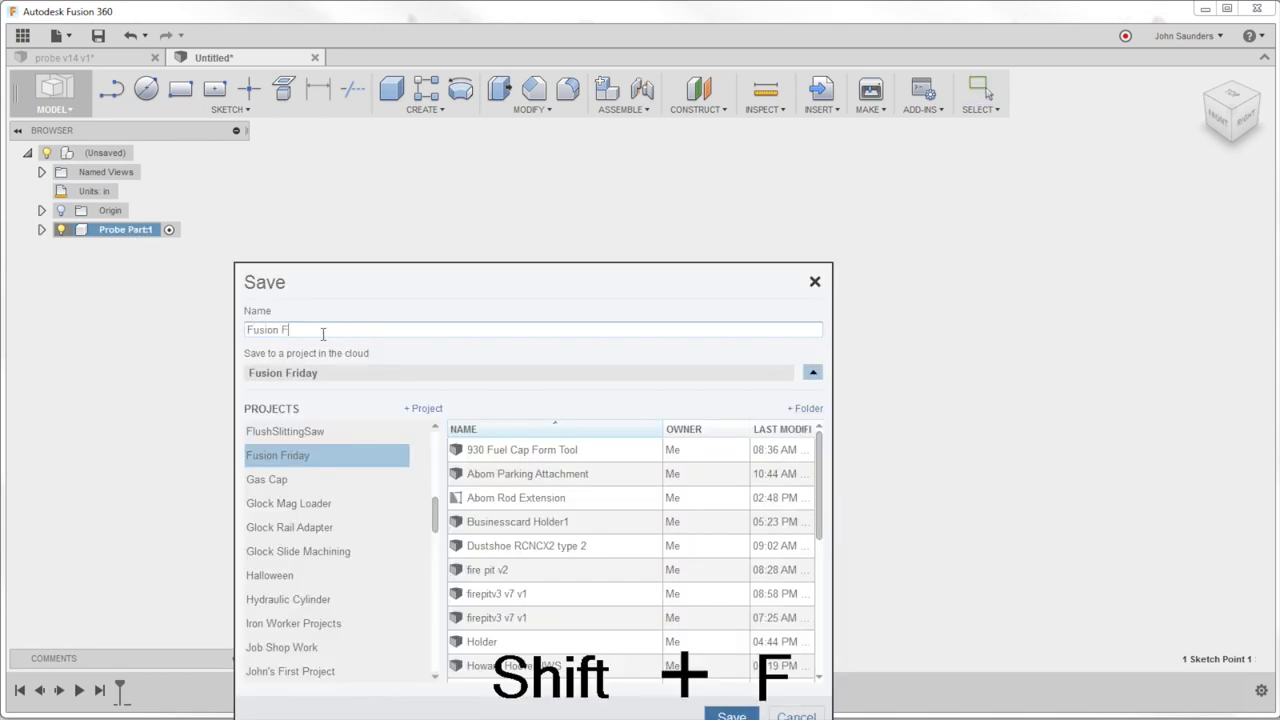
{"action": "type", "text": "riday Drmo"}
{"action": "key", "text": "Return"}
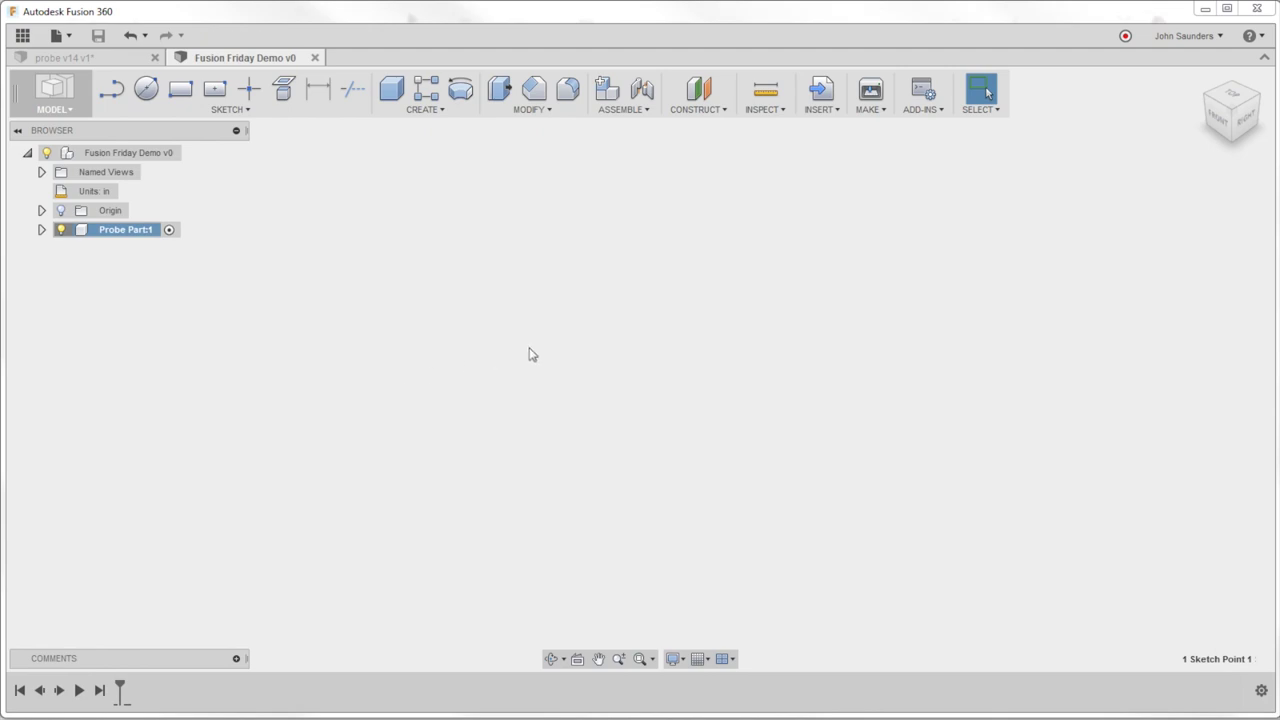
Show the origin and sketch a 3 in diameter circle centred on it in the horizontal plane
{"action": "key", "text": "c"}
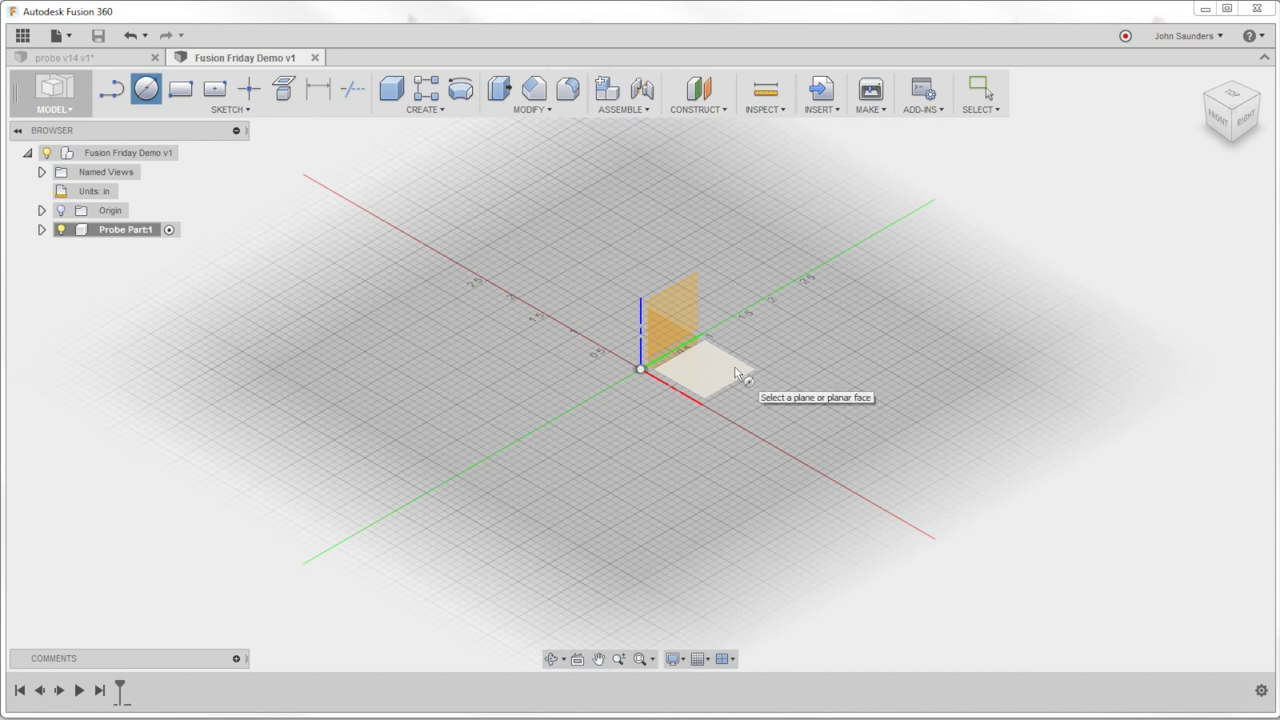
{"action": "left_click", "coordinate": [736, 372]}
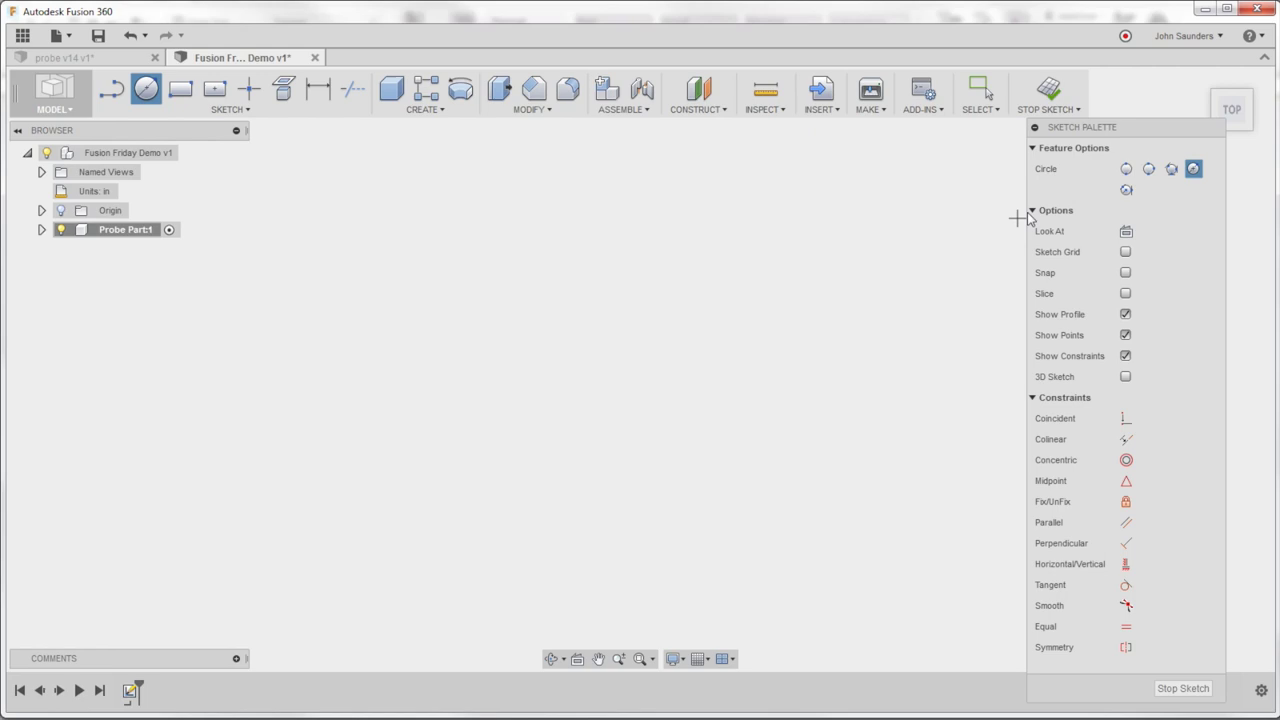
{"action": "left_click_drag", "start_coordinate": [1058, 127], "coordinate": [1032, 92]}
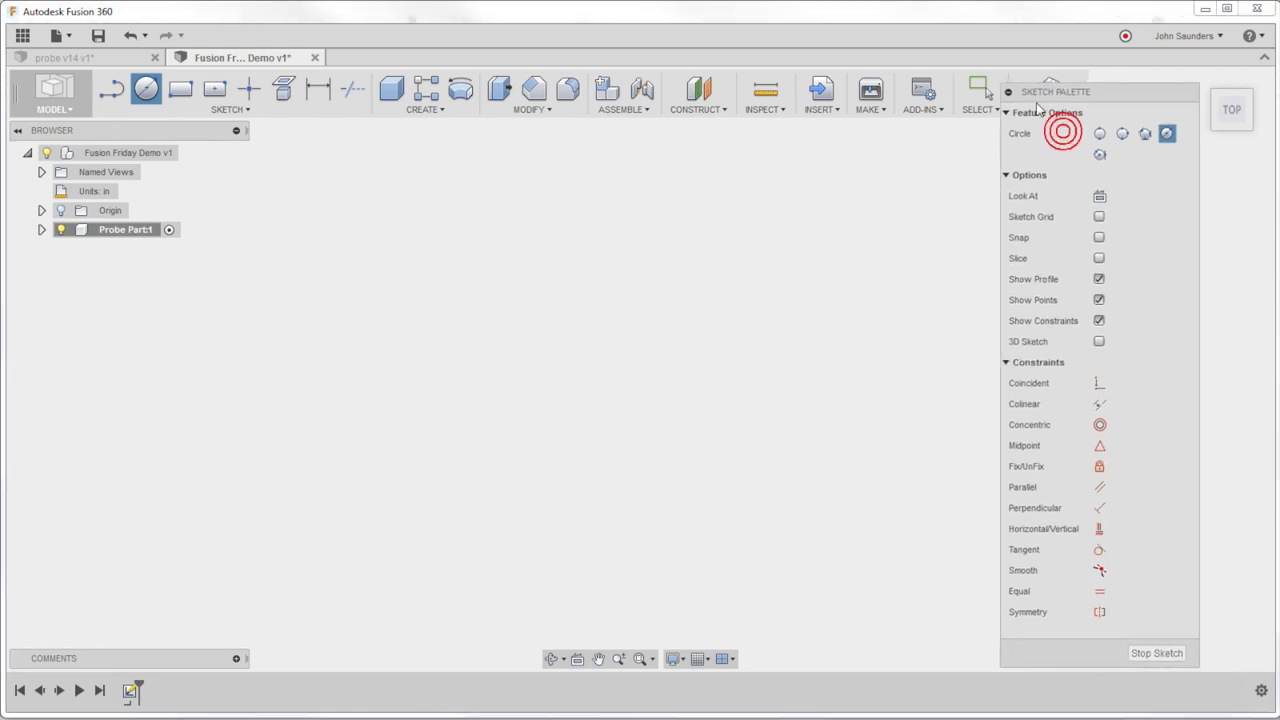
{"action": "left_click", "coordinate": [1099, 217]}
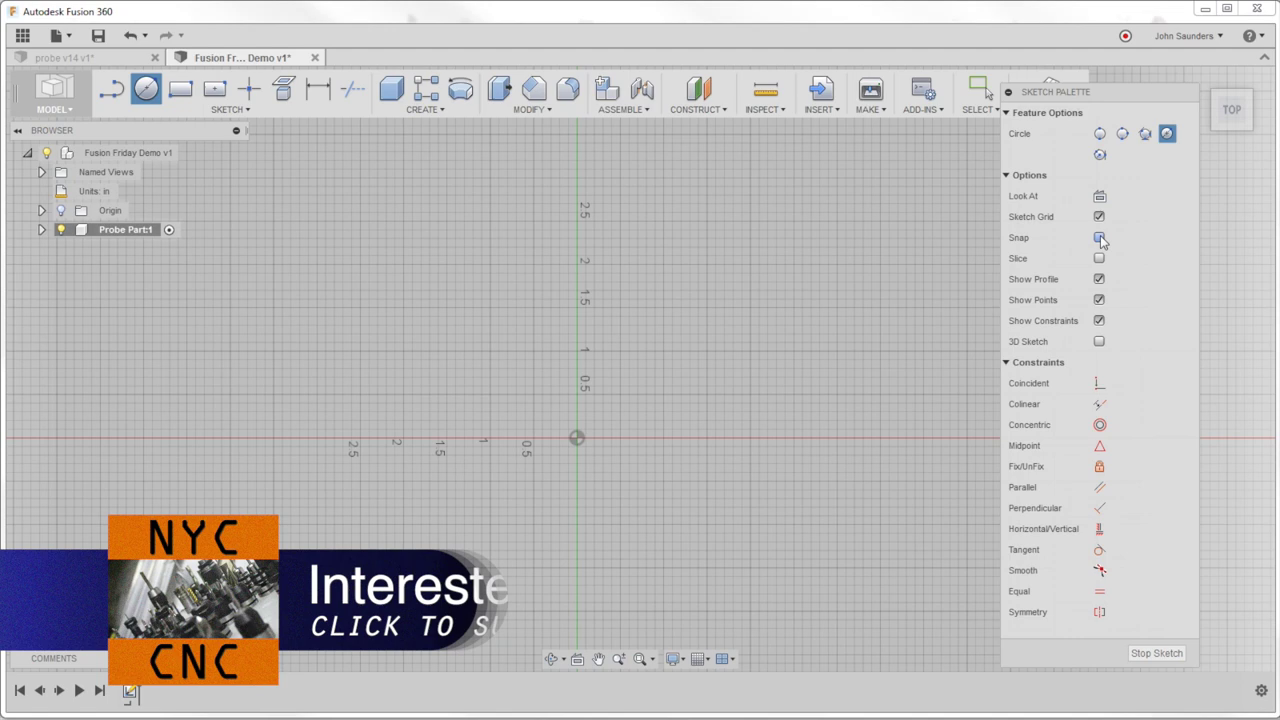
{"action": "left_click", "coordinate": [1100, 217]}
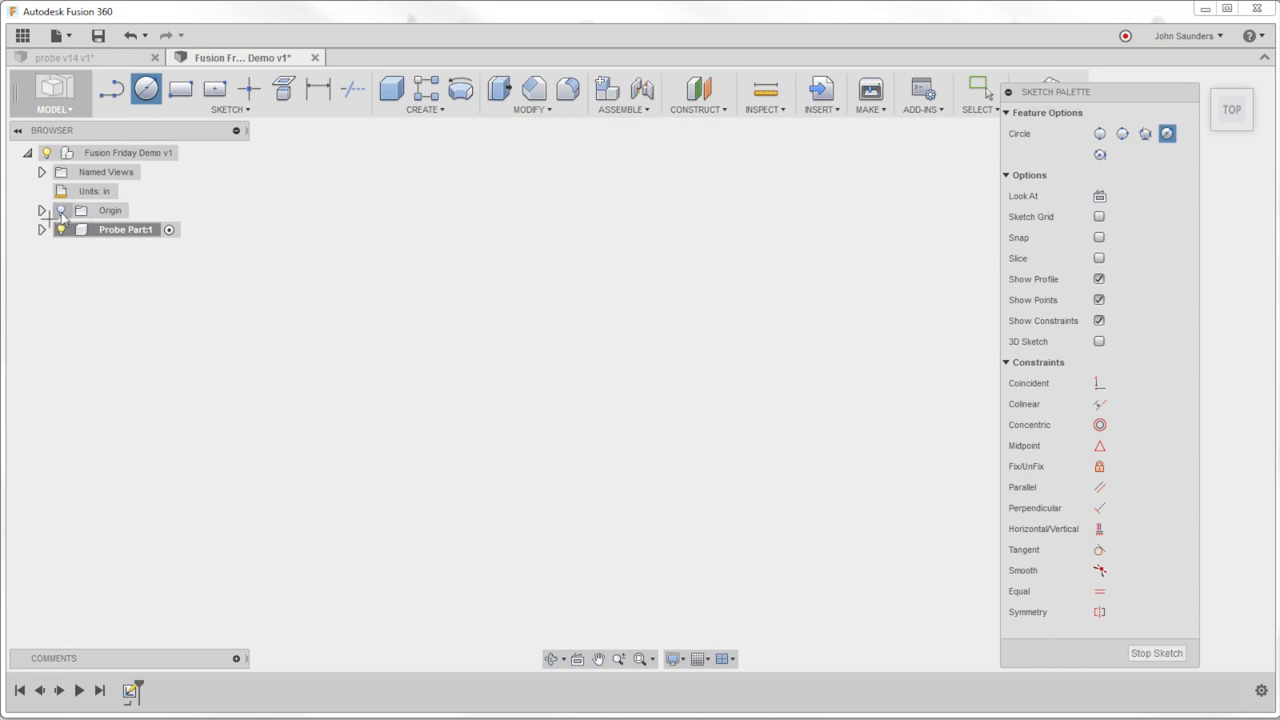
{"action": "left_click", "coordinate": [61, 211]}
{"action": "left_click", "coordinate": [577, 438]}
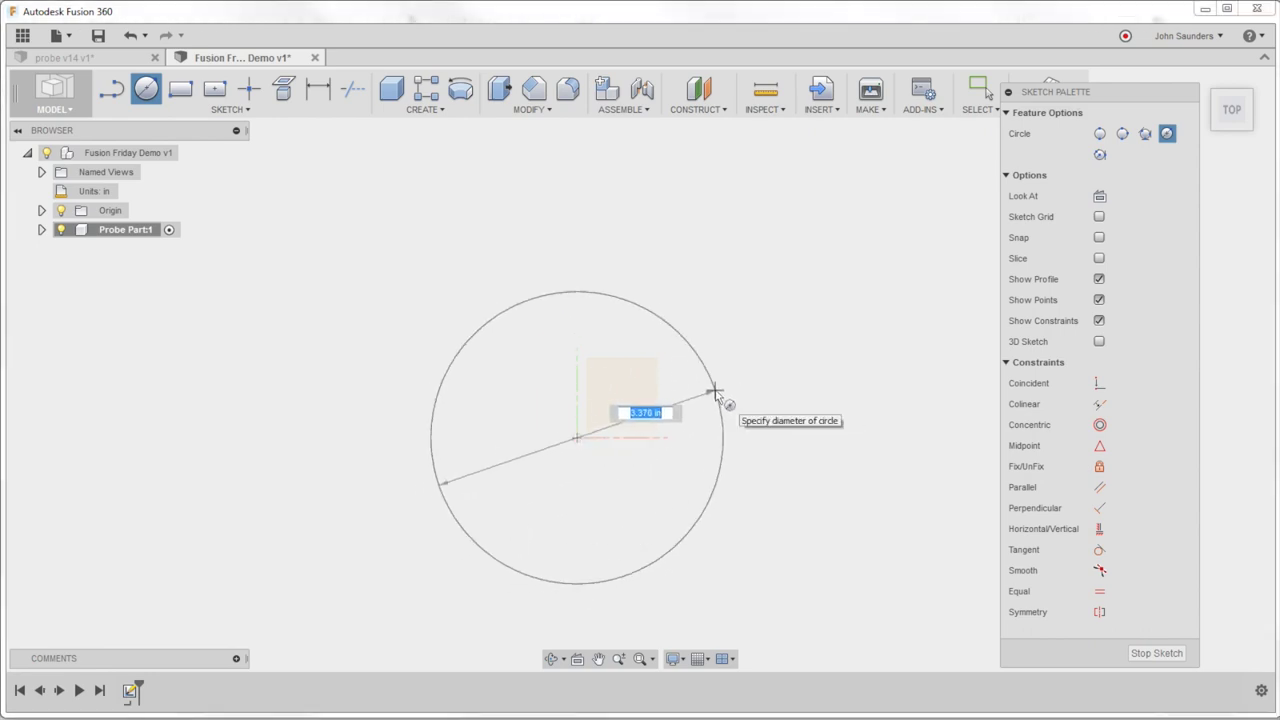
{"action": "type", "text": "3"}
{"action": "key", "text": "Return"}
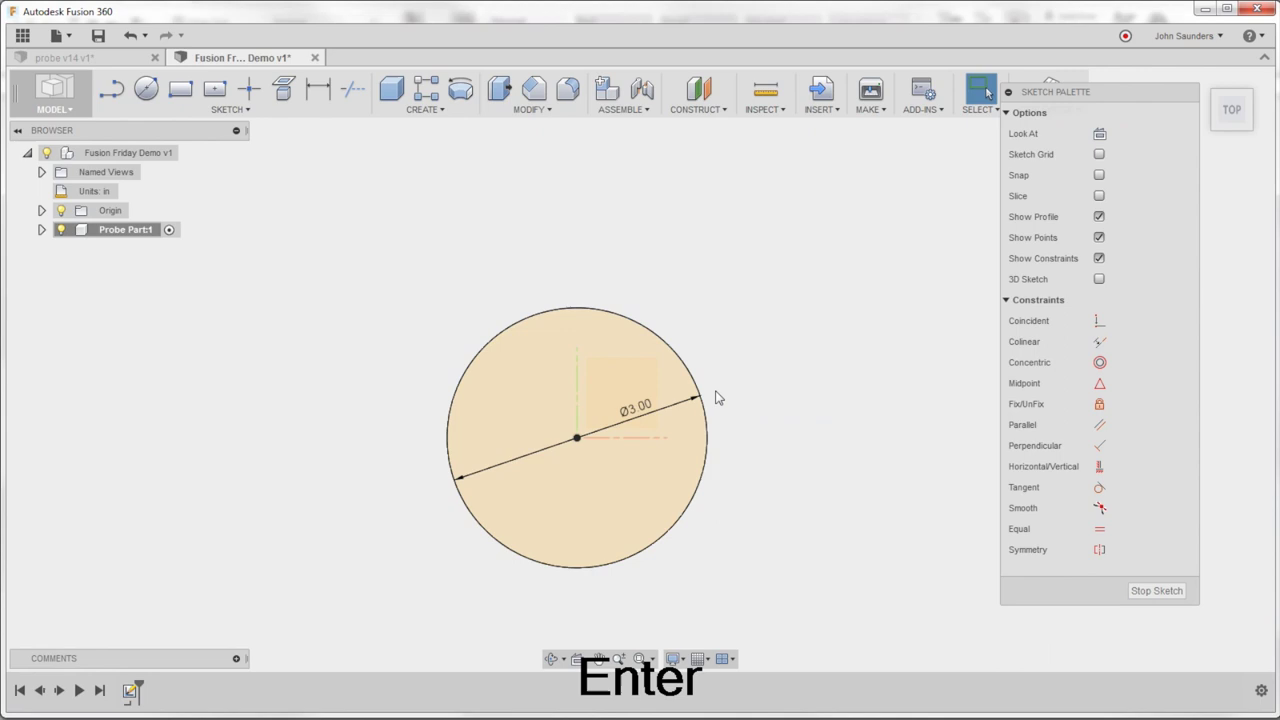
Extrude the circle by -0.5 in as a new body
{"action": "scroll", "coordinate": [817, 404], "scroll_direction": "up", "scroll_amount": 1}
{"action": "middle_click_drag", "start_coordinate": [811, 390], "coordinate": [854, 294]}
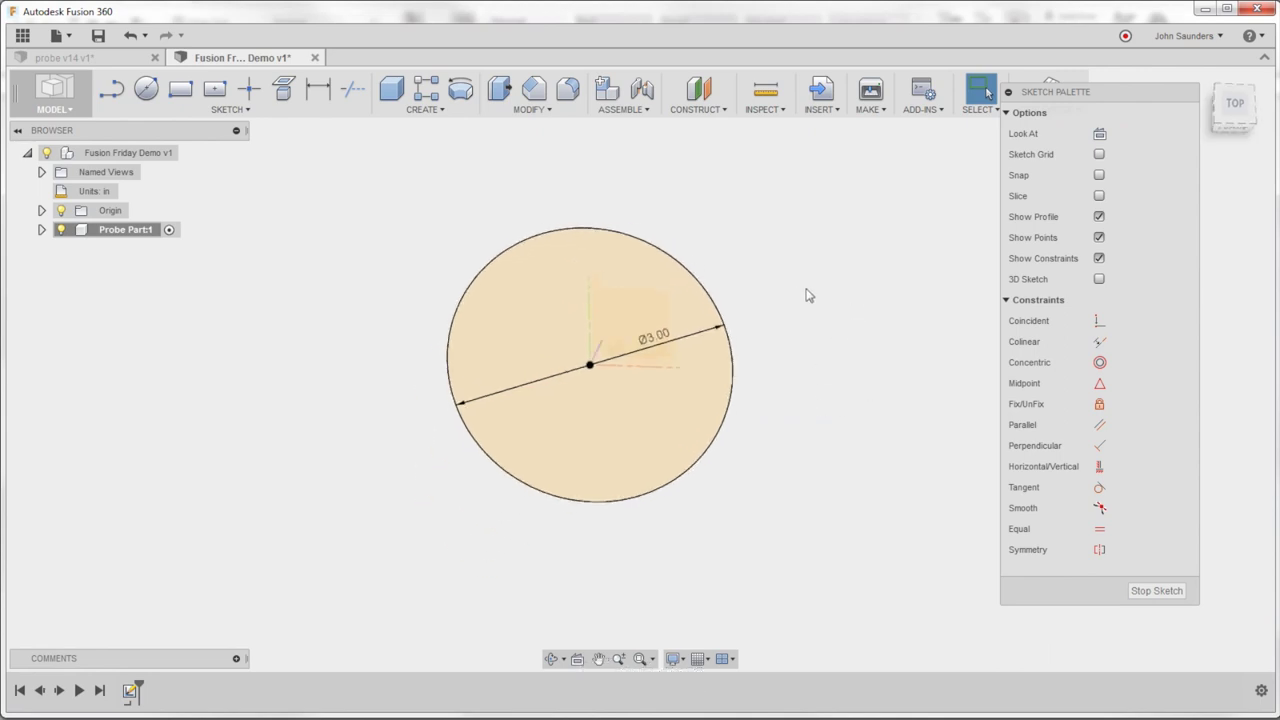
{"action": "middle_click_drag", "start_coordinate": [809, 295], "coordinate": [797, 286], "text": "shift"}
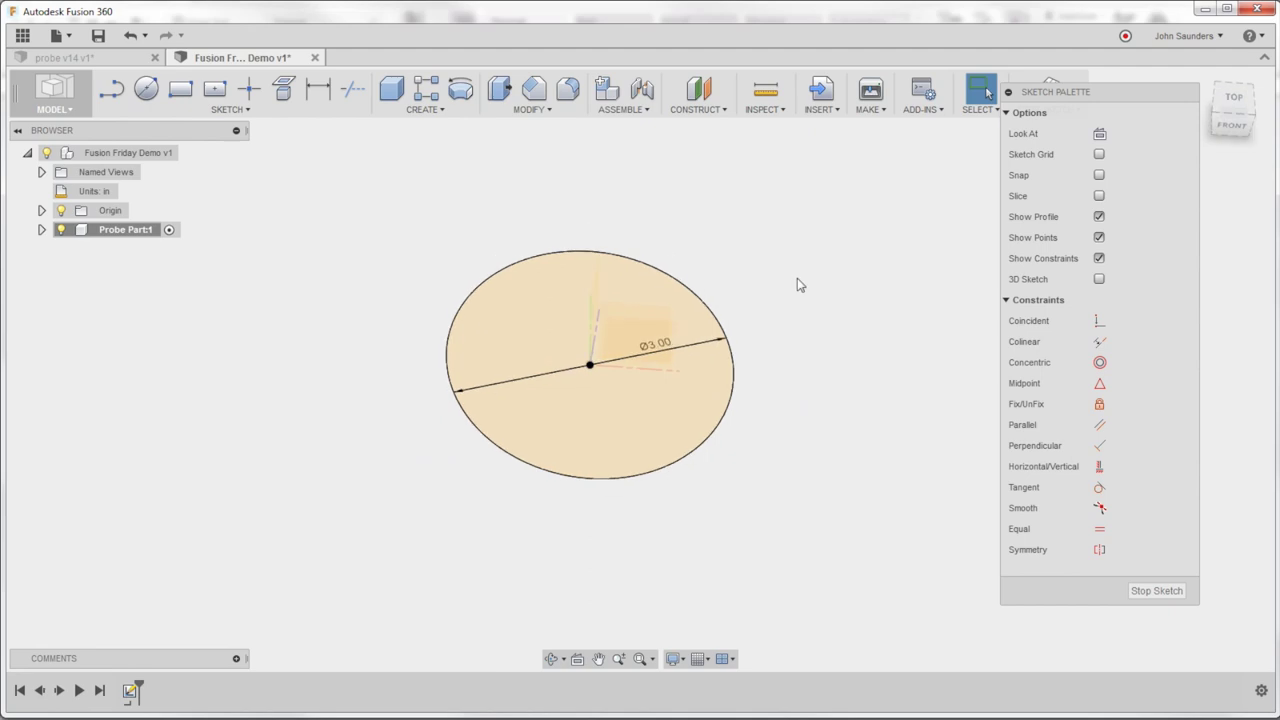
{"action": "key", "text": "e"}
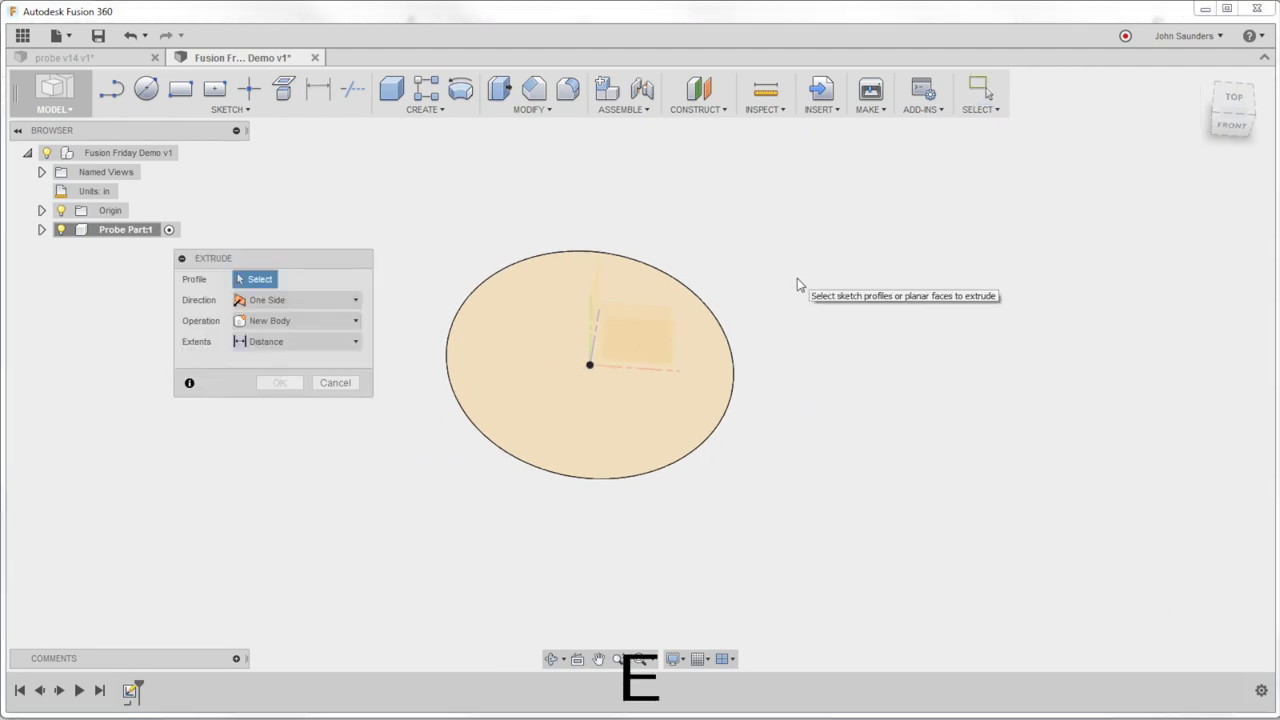
{"action": "left_click", "coordinate": [671, 318]}
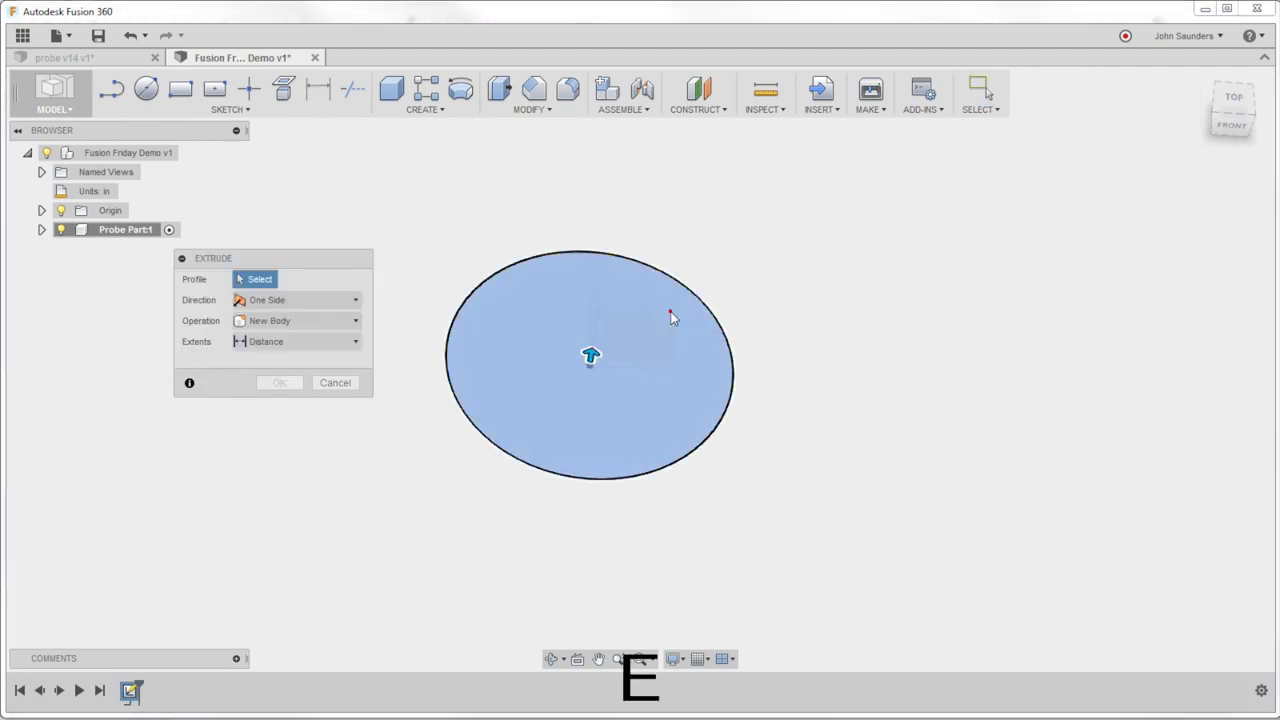
{"action": "key", "text": "Delete"}
{"action": "type", "text": "-."}
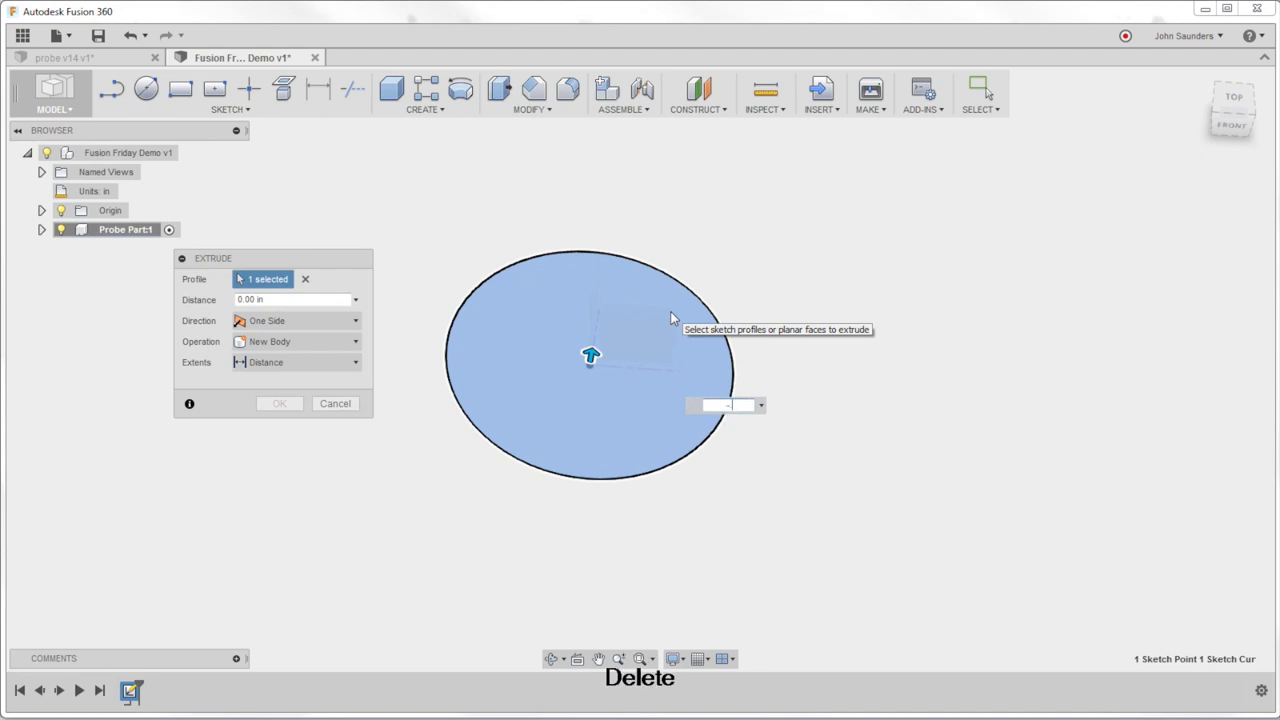
{"action": "type", "text": "5"}
{"action": "key", "text": "Return"}
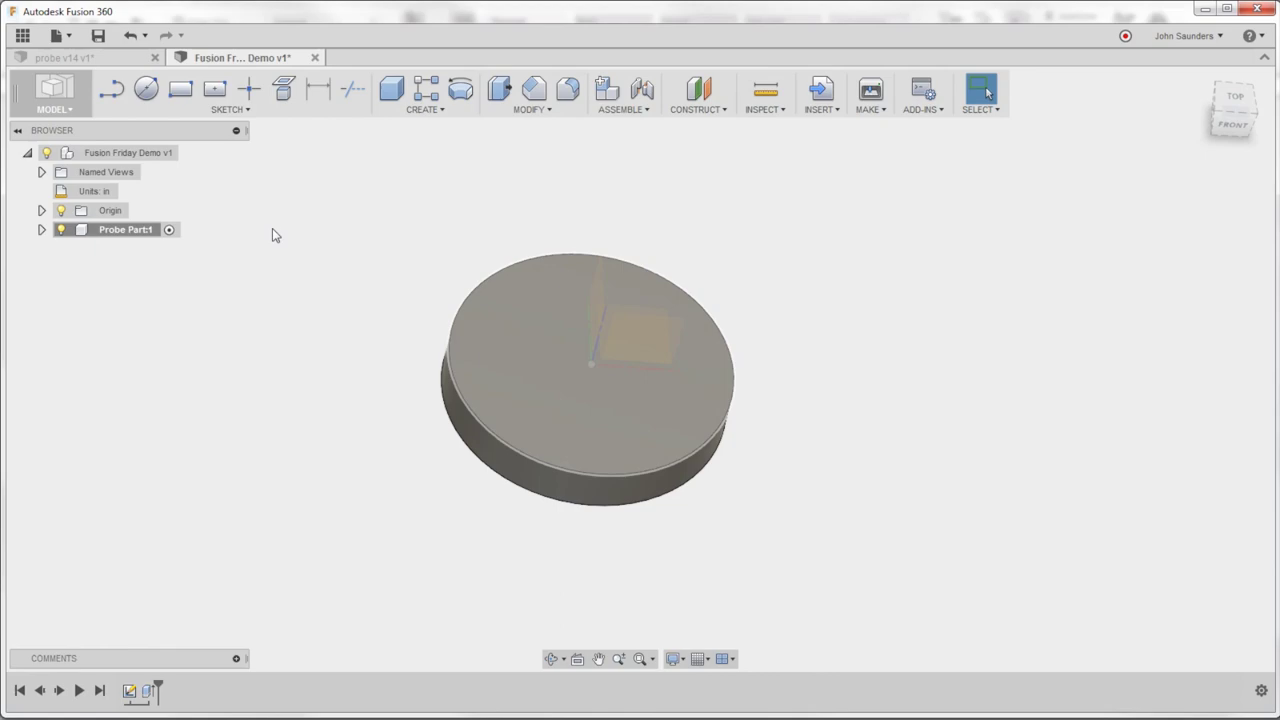
Check the reference picture in PowerPoint, and sketch a concentric circle on the disc's top face about 0.18 in inside its edge
{"action": "left_click_drag", "start_coordinate": [0, 100], "coordinate": [831, 68]}
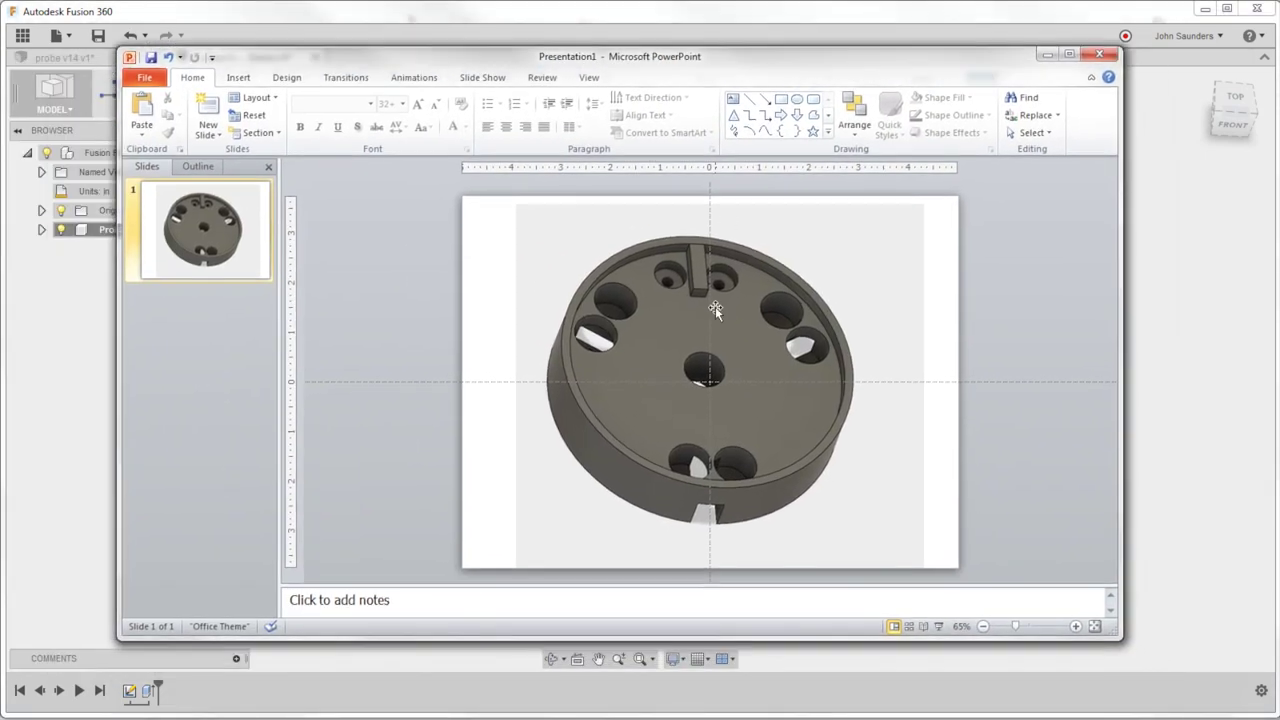
{"action": "left_click", "coordinate": [1046, 53]}
{"action": "key", "text": "c"}
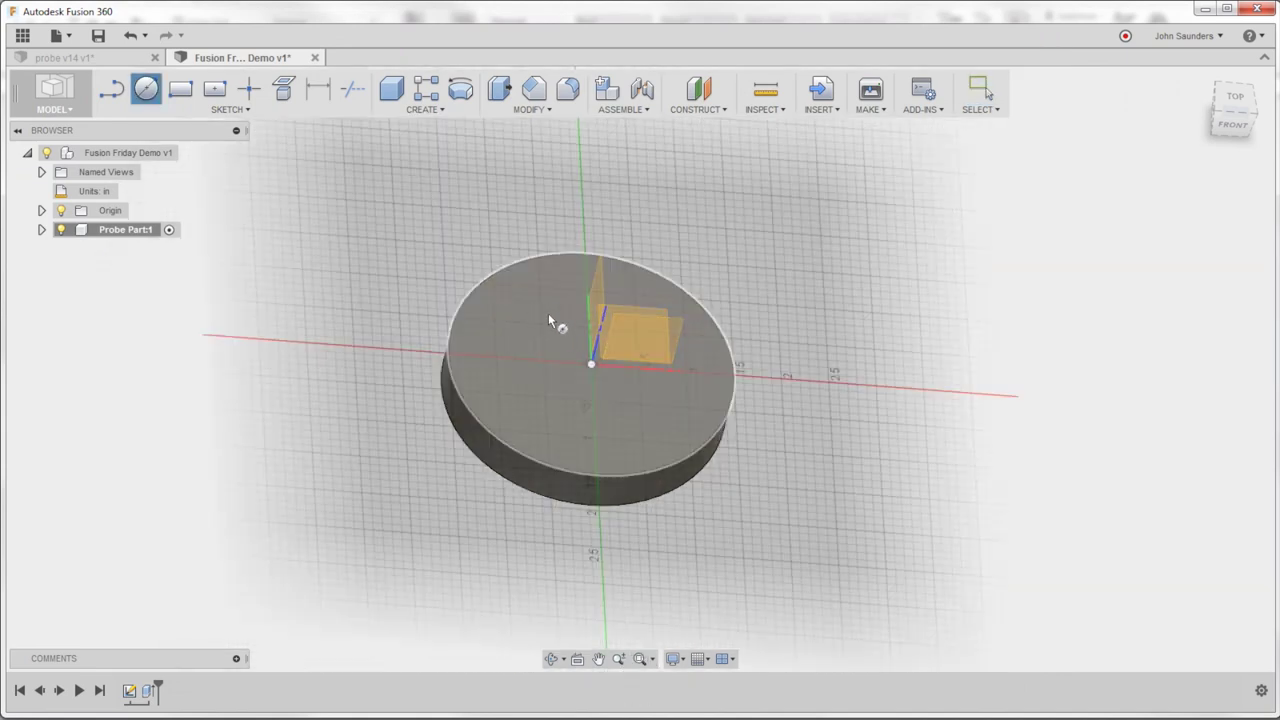
{"action": "left_click", "coordinate": [534, 312]}
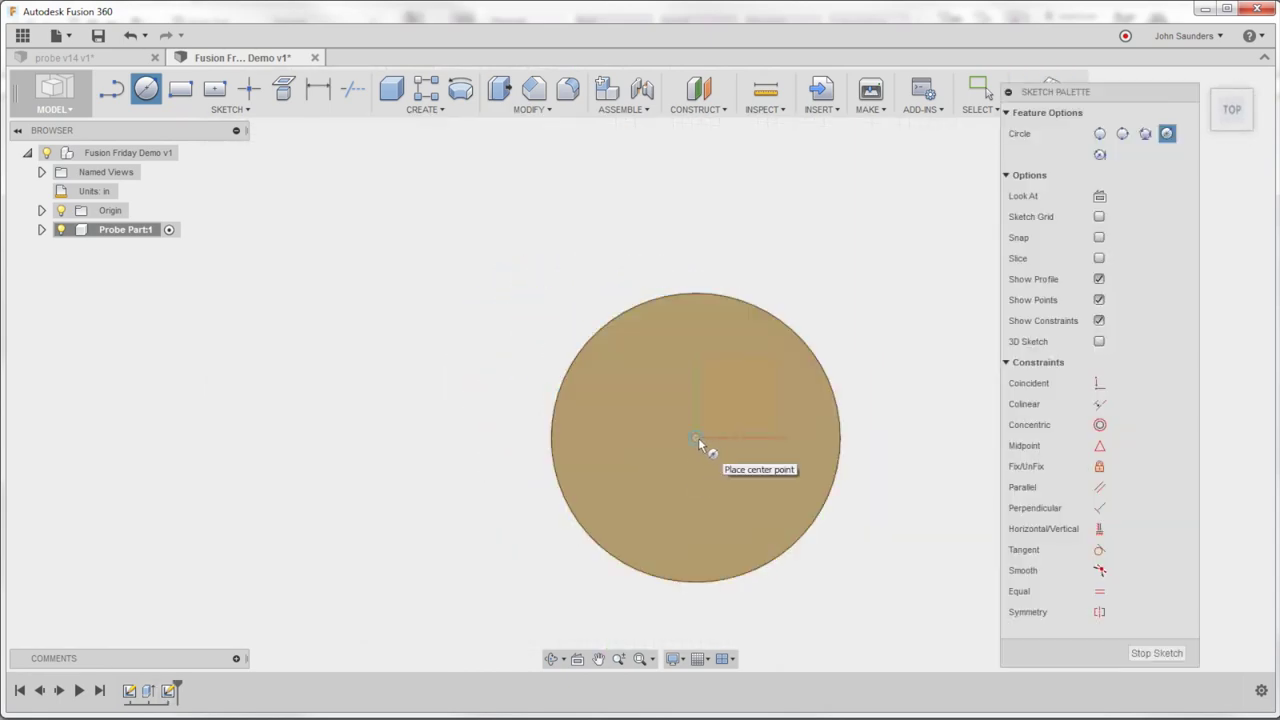
{"action": "left_click", "coordinate": [698, 437]}
{"action": "left_click", "coordinate": [822, 405]}
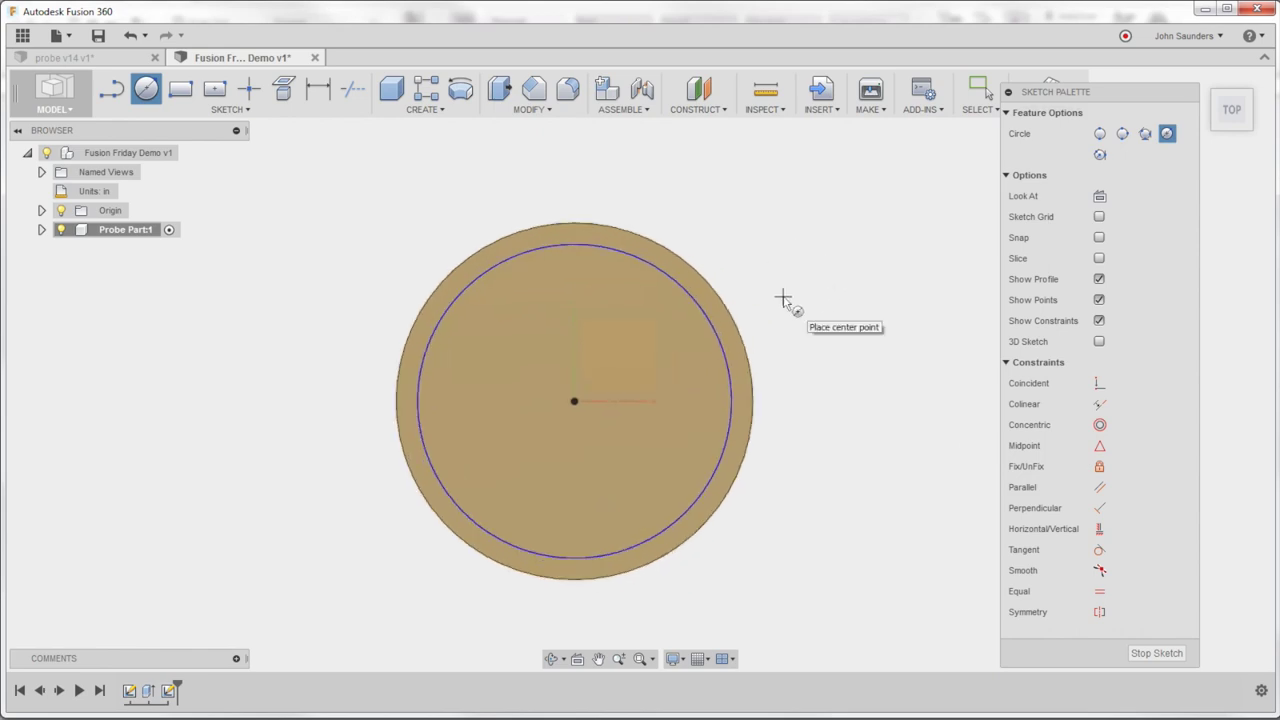
Dimension the gap between the inner circle and the disc's outer edge, setting it to 0.1 in
{"action": "key", "text": "d"}
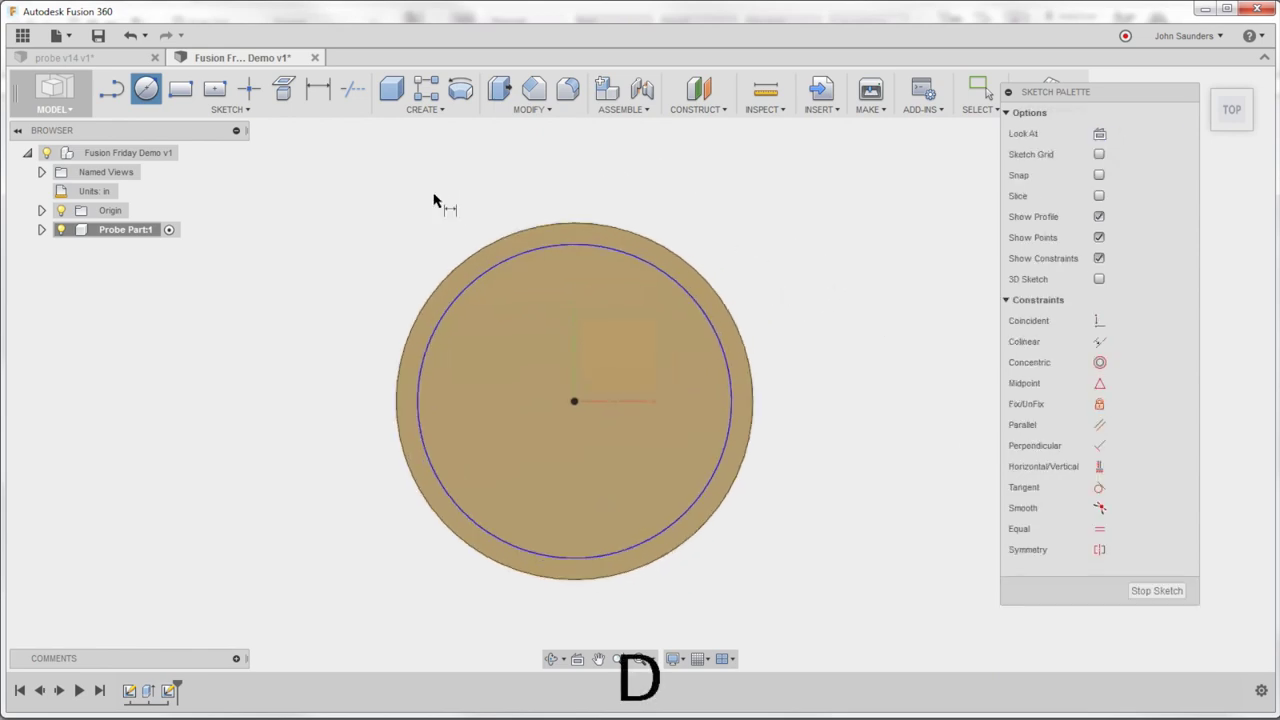
{"action": "left_click", "coordinate": [418, 318]}
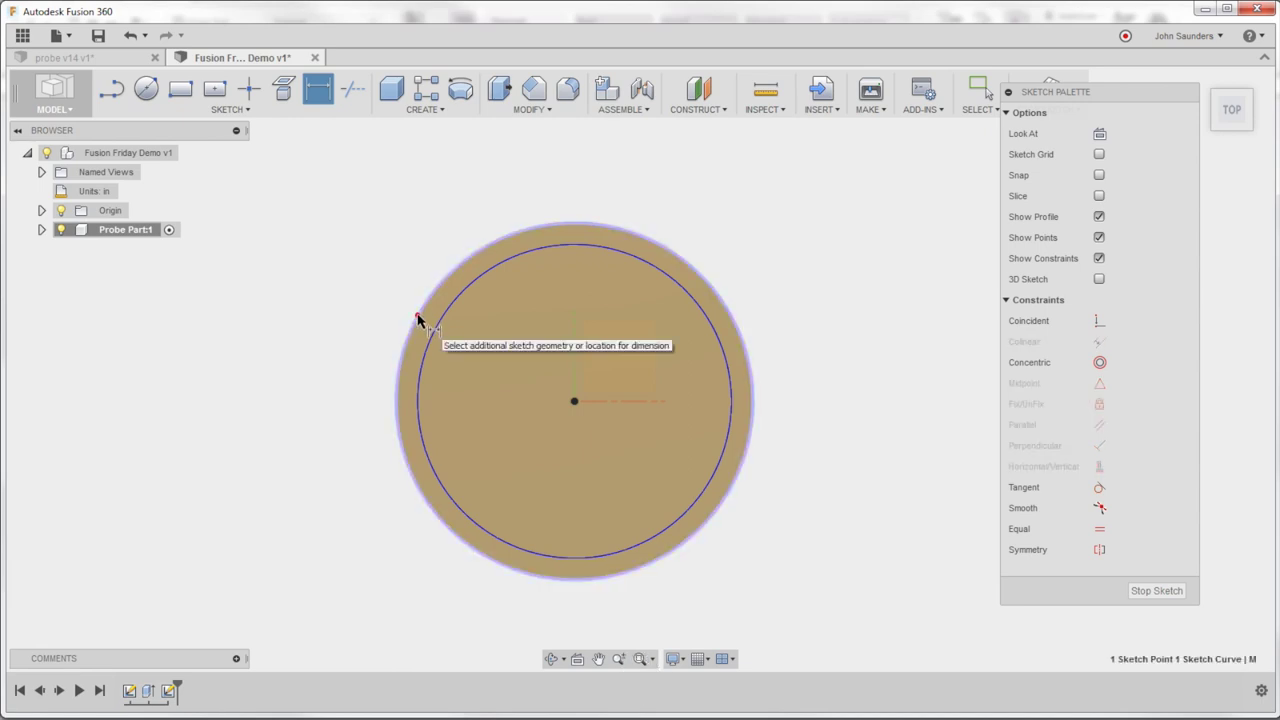
{"action": "key", "text": "Escape"}
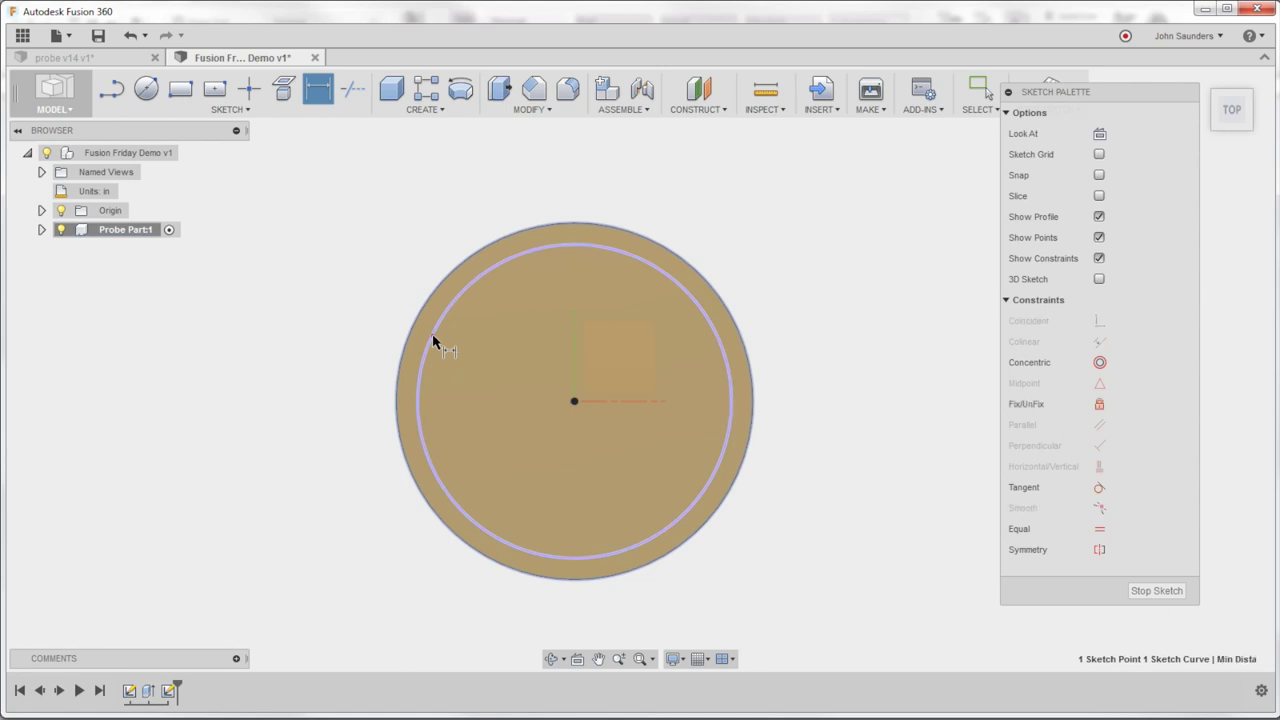
{"action": "left_click", "coordinate": [432, 342]}
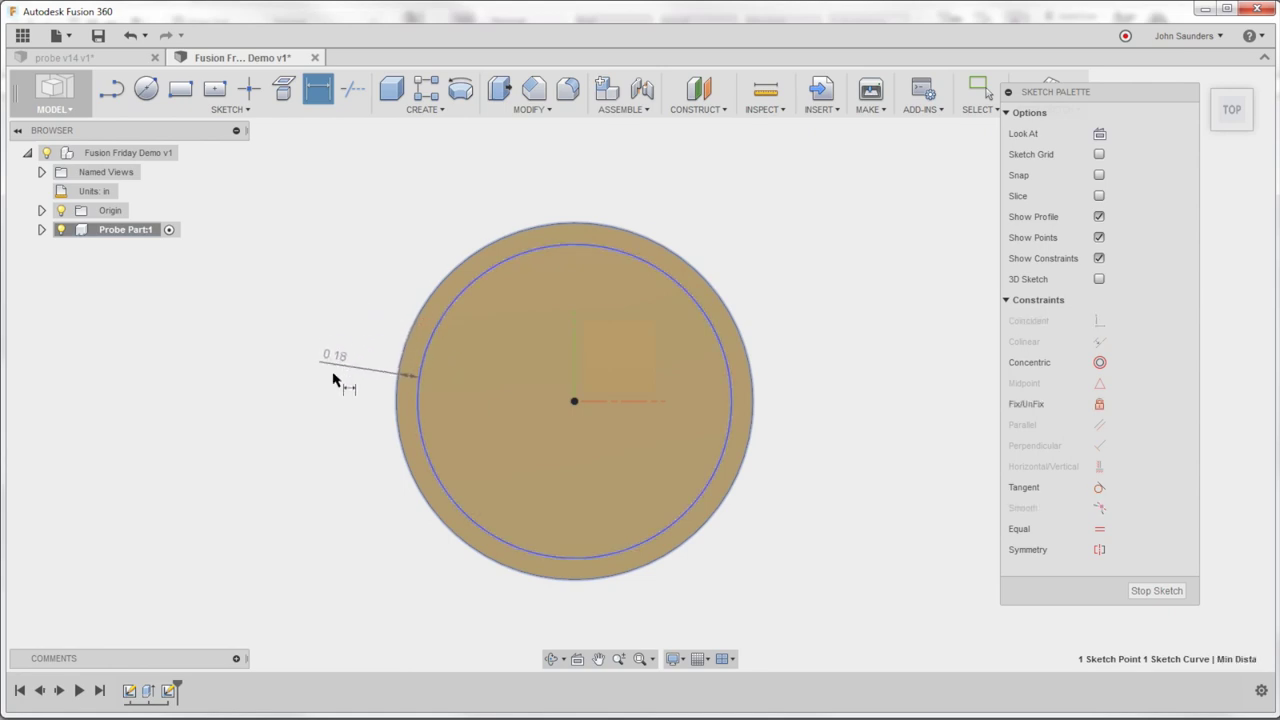
{"action": "left_click", "coordinate": [338, 398]}
{"action": "type", "text": "01"}
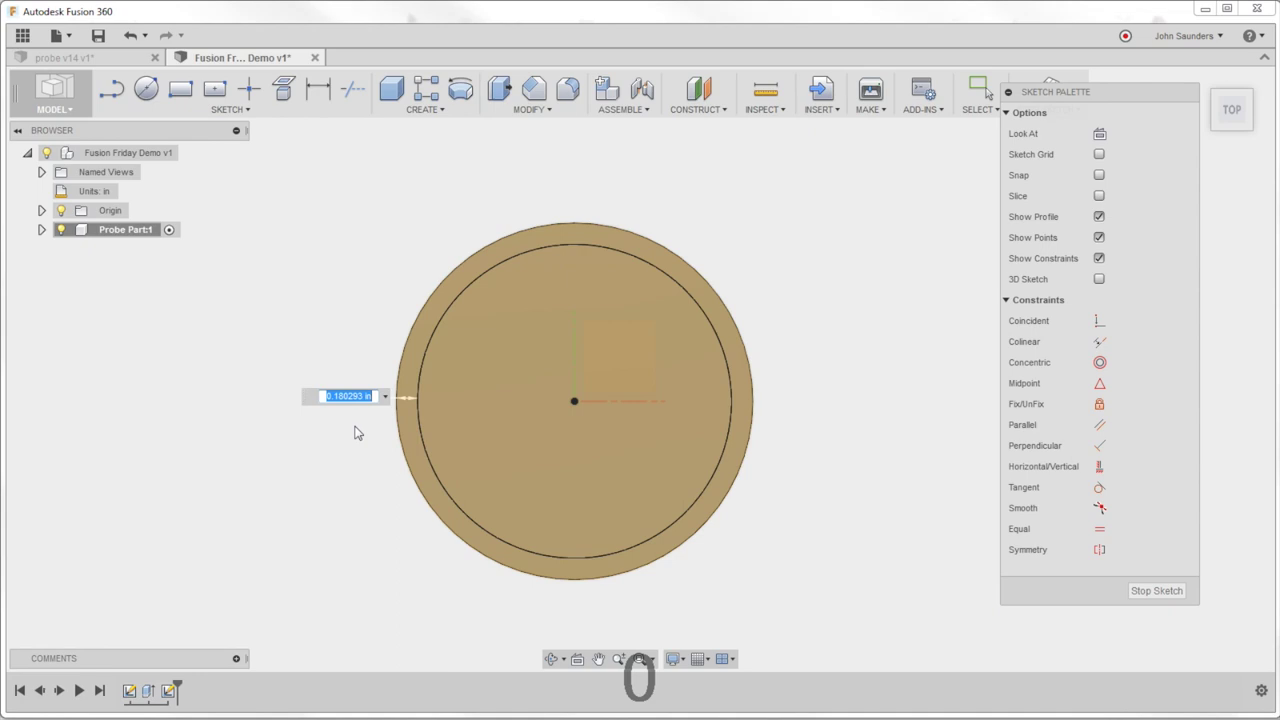
{"action": "key", "text": "Return"}
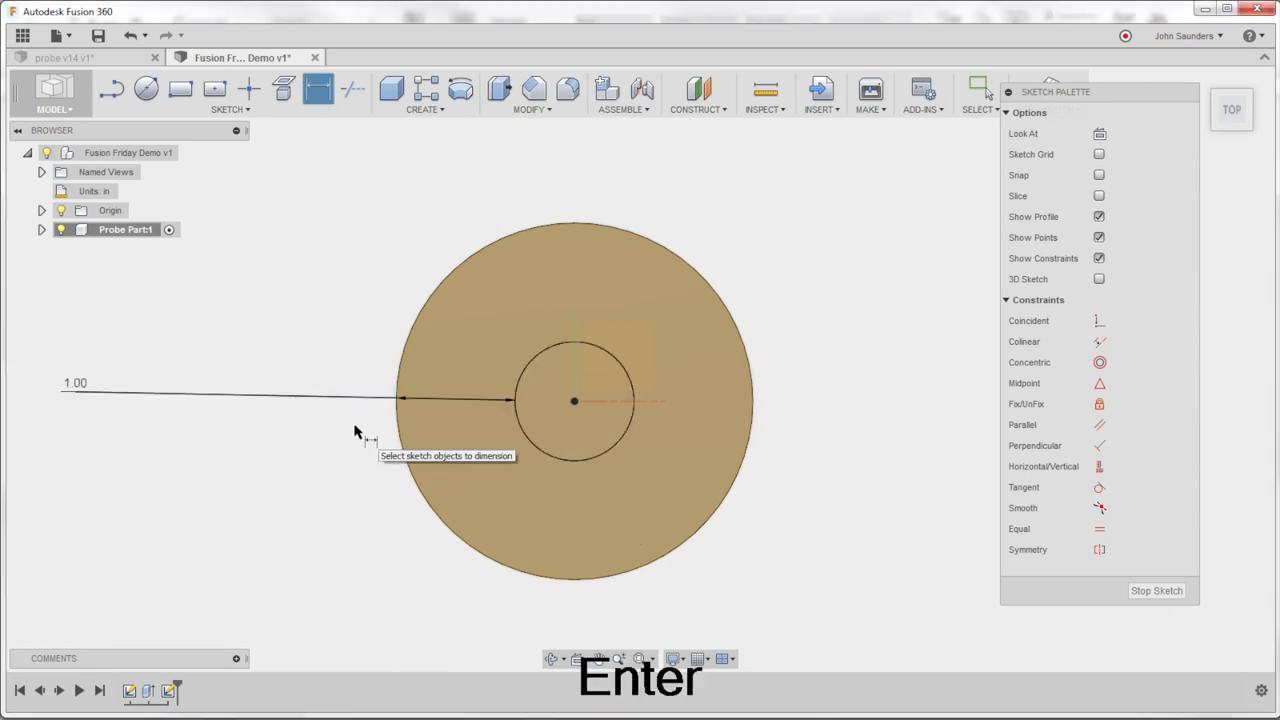
{"action": "double_click", "coordinate": [77, 384]}
{"action": "type", "text": ".1"}
{"action": "key", "text": "Return"}
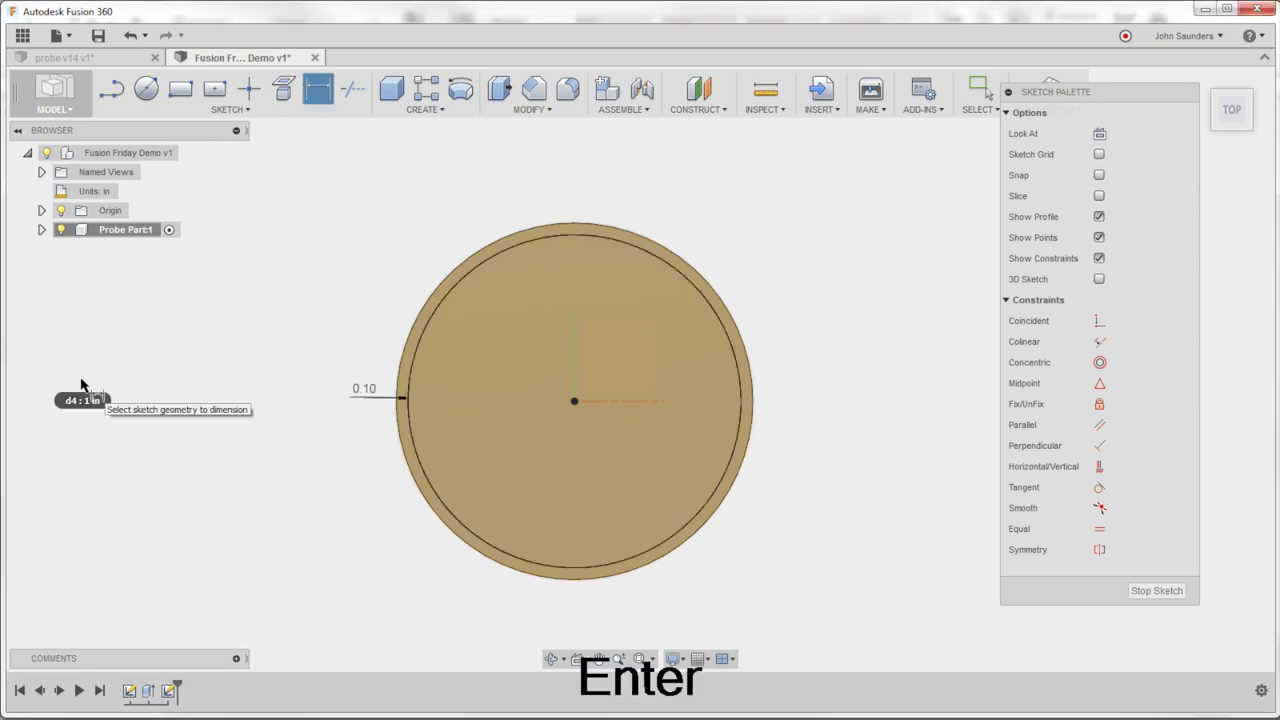
Extrude the inner circle's profile -0.1875 in as a cut to recess the disc's top
{"action": "scroll", "coordinate": [373, 352], "scroll_direction": "up", "scroll_amount": 2}
{"action": "mouse_move", "coordinate": [374, 354]}
{"action": "middle_mouse_down", "text": "shift"}
{"action": "mouse_move", "coordinate": [360, 285]}
{"action": "mouse_move", "coordinate": [292, 241]}
{"action": "middle_mouse_up", "text": "shift"}
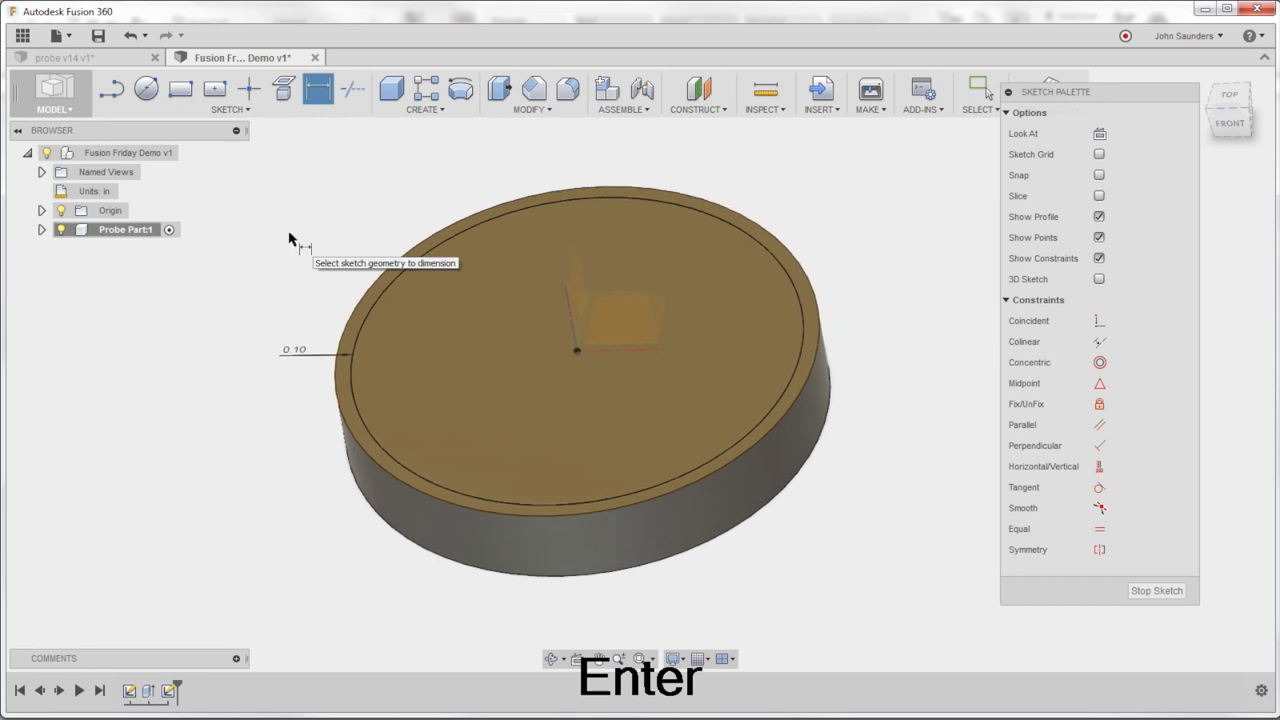
{"action": "key", "text": "e"}
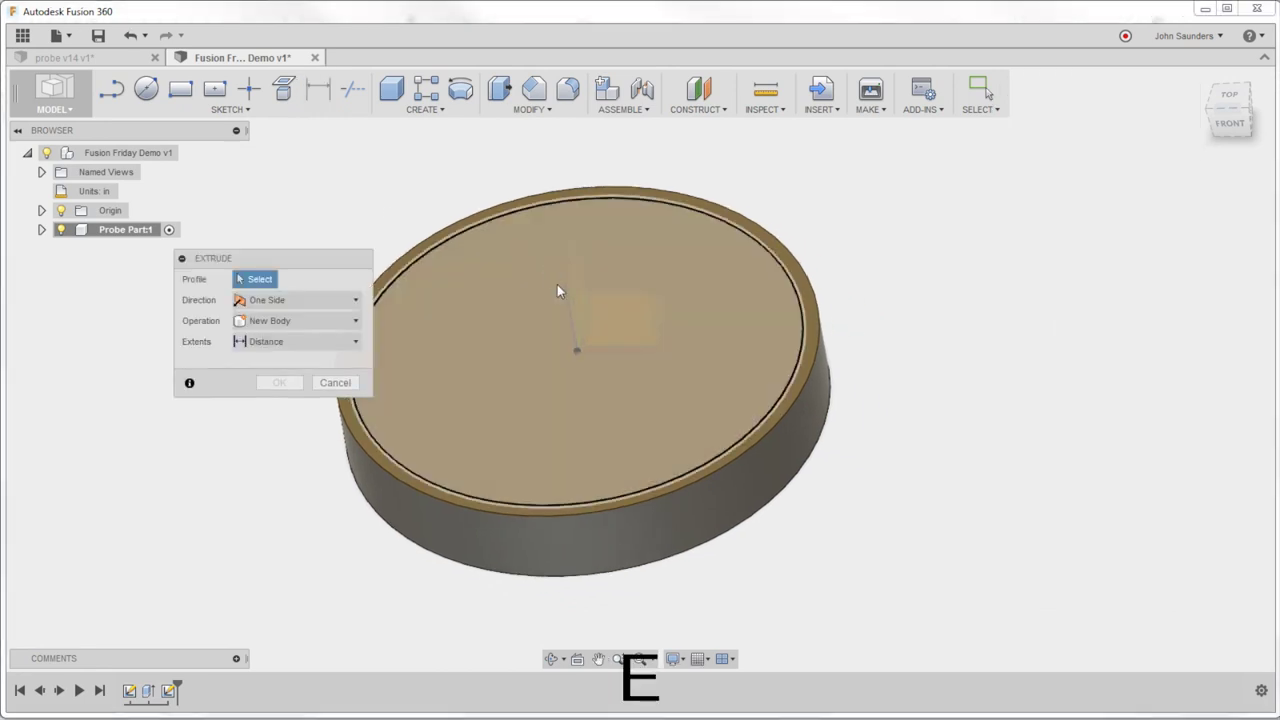
{"action": "left_click", "coordinate": [490, 291]}
{"action": "key", "text": "Delete"}
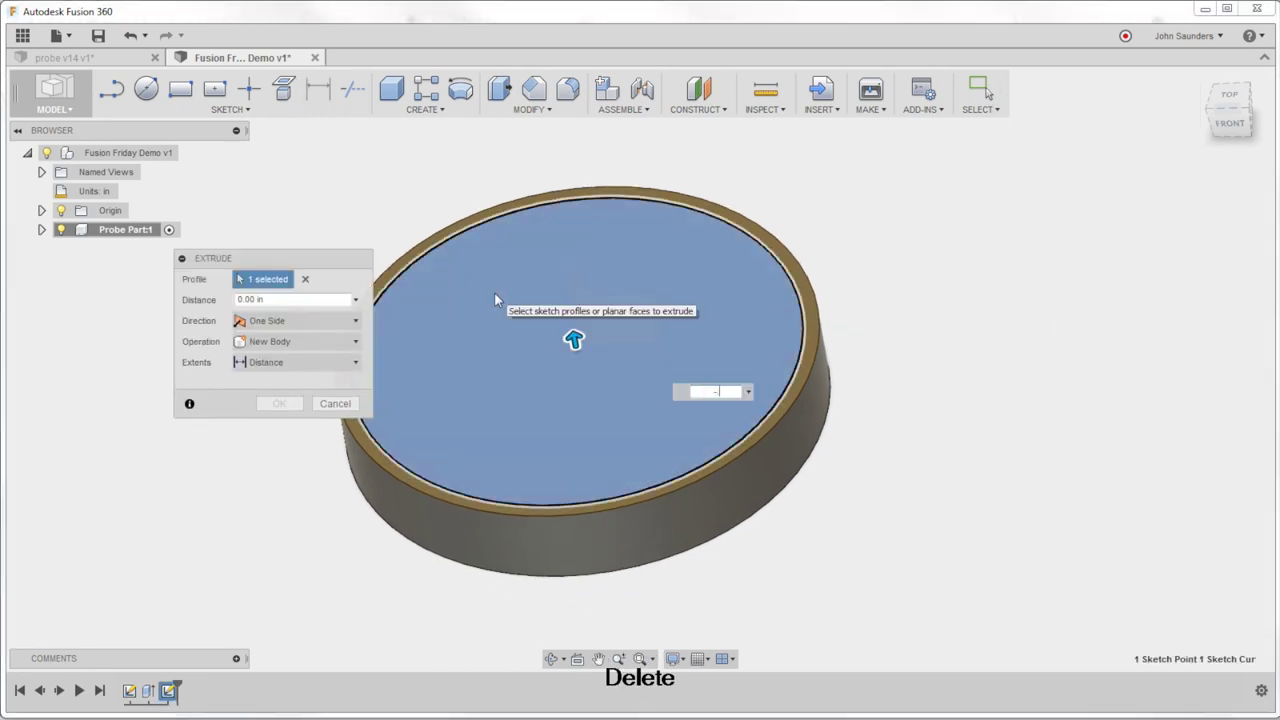
{"action": "type", "text": "-.25"}
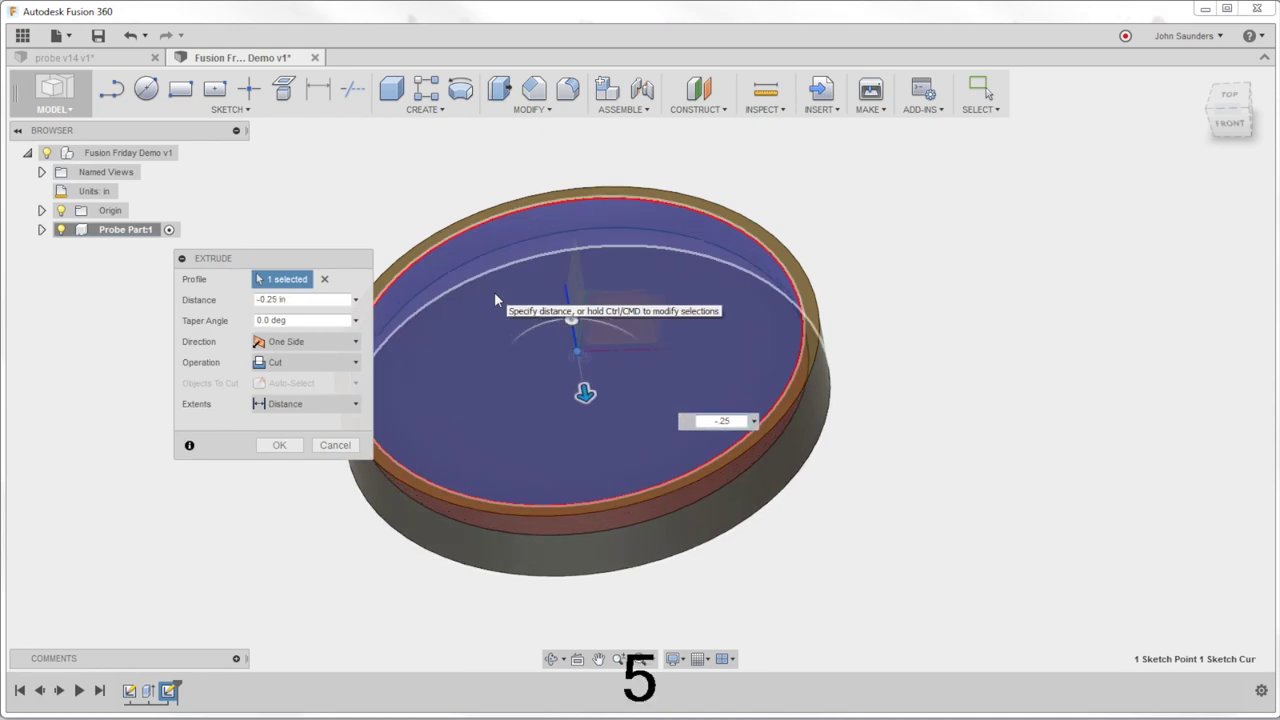
{"action": "key", "text": "shift+Left"}
{"action": "type", "text": "5"}
{"action": "key", "text": "Return"}
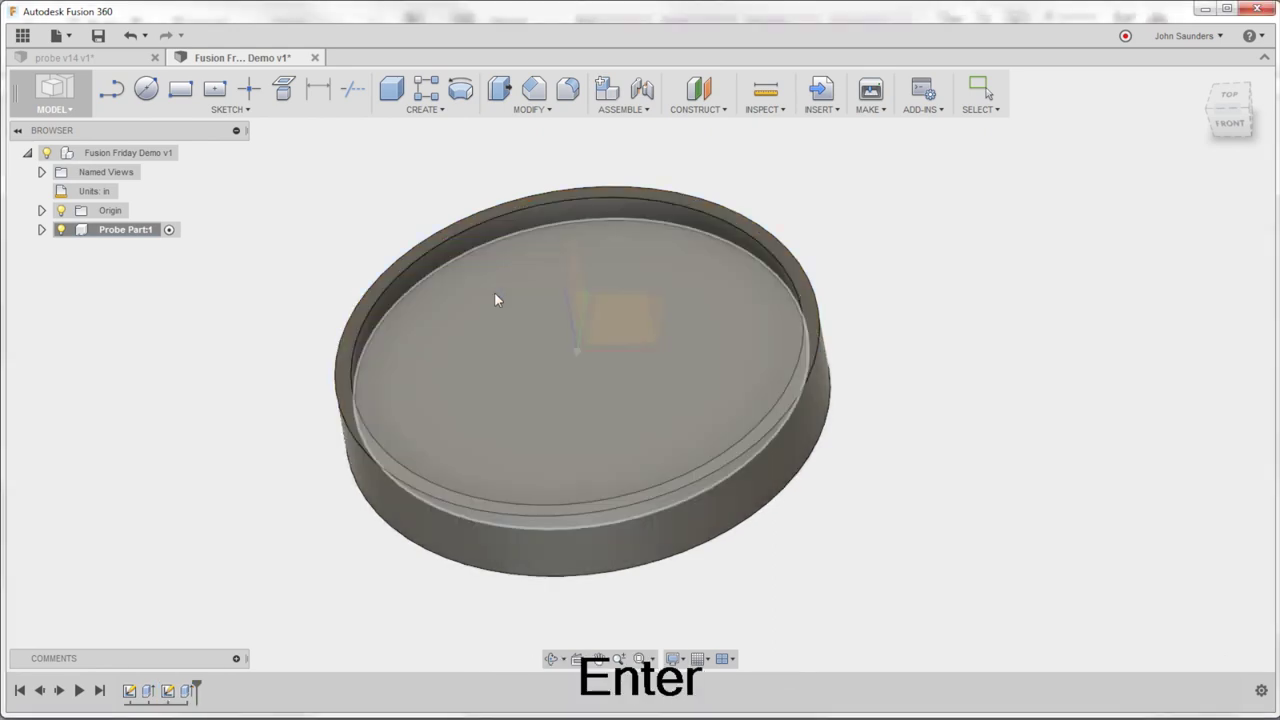
{"action": "left_click", "coordinate": [303, 229]}
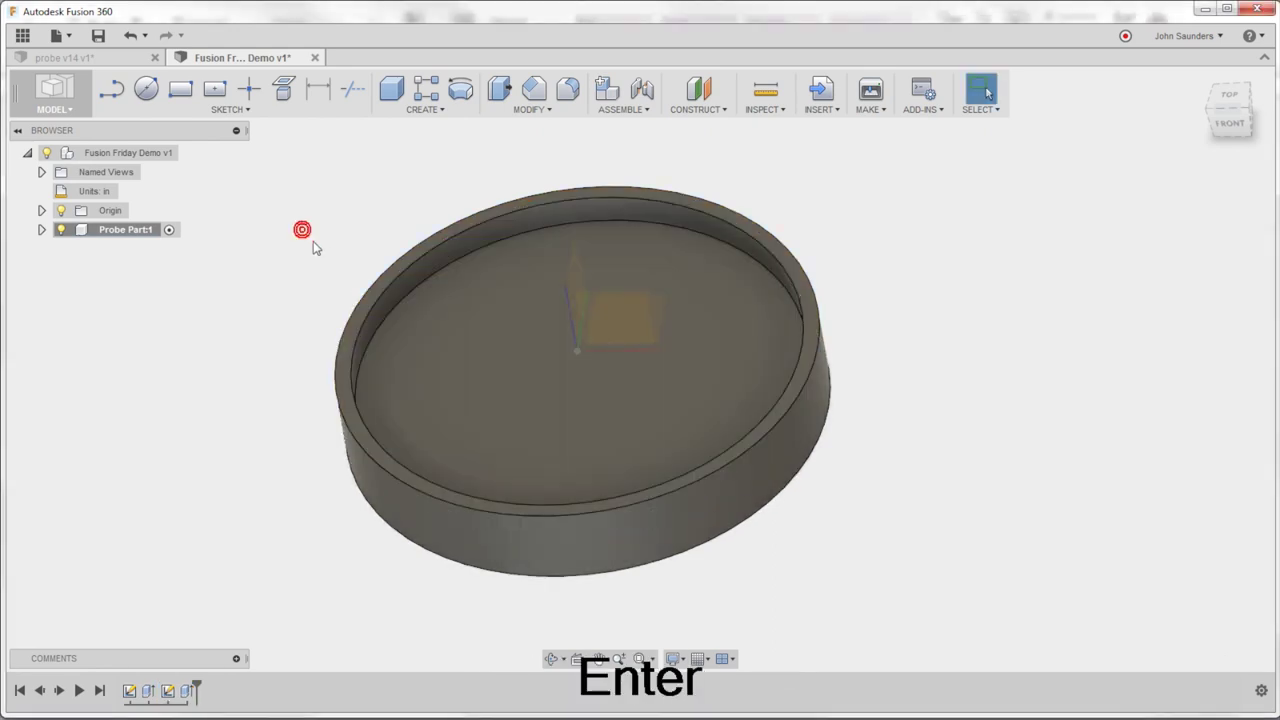
Edit the recess cut and set its extrusion distance to -0.15 in
{"action": "left_click", "coordinate": [186, 694]}
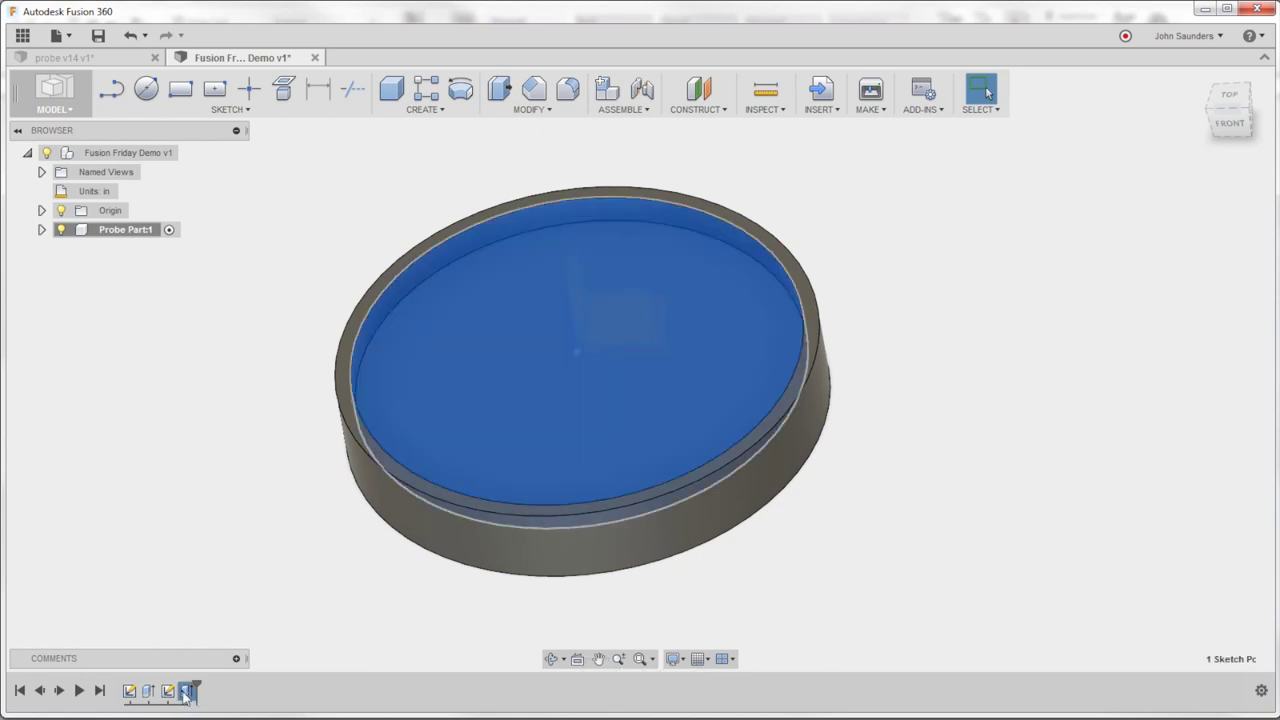
{"action": "right_click", "coordinate": [185, 694]}
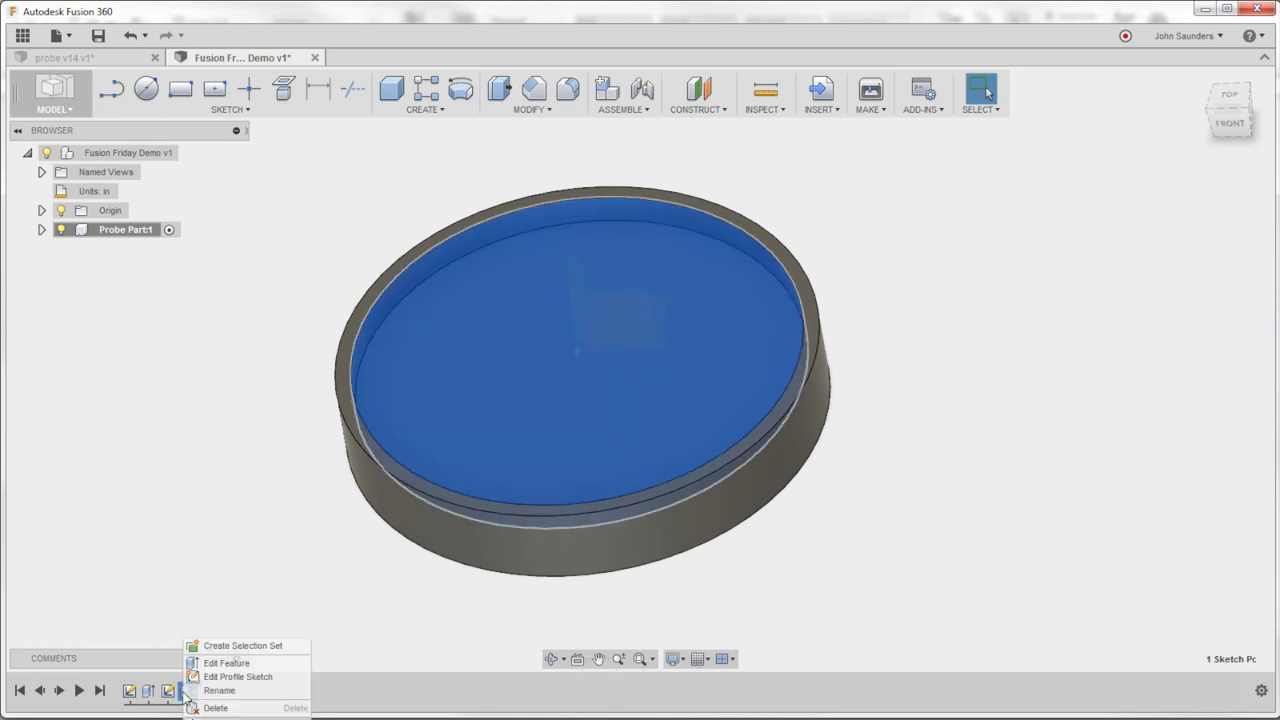
{"action": "left_click", "coordinate": [226, 663]}
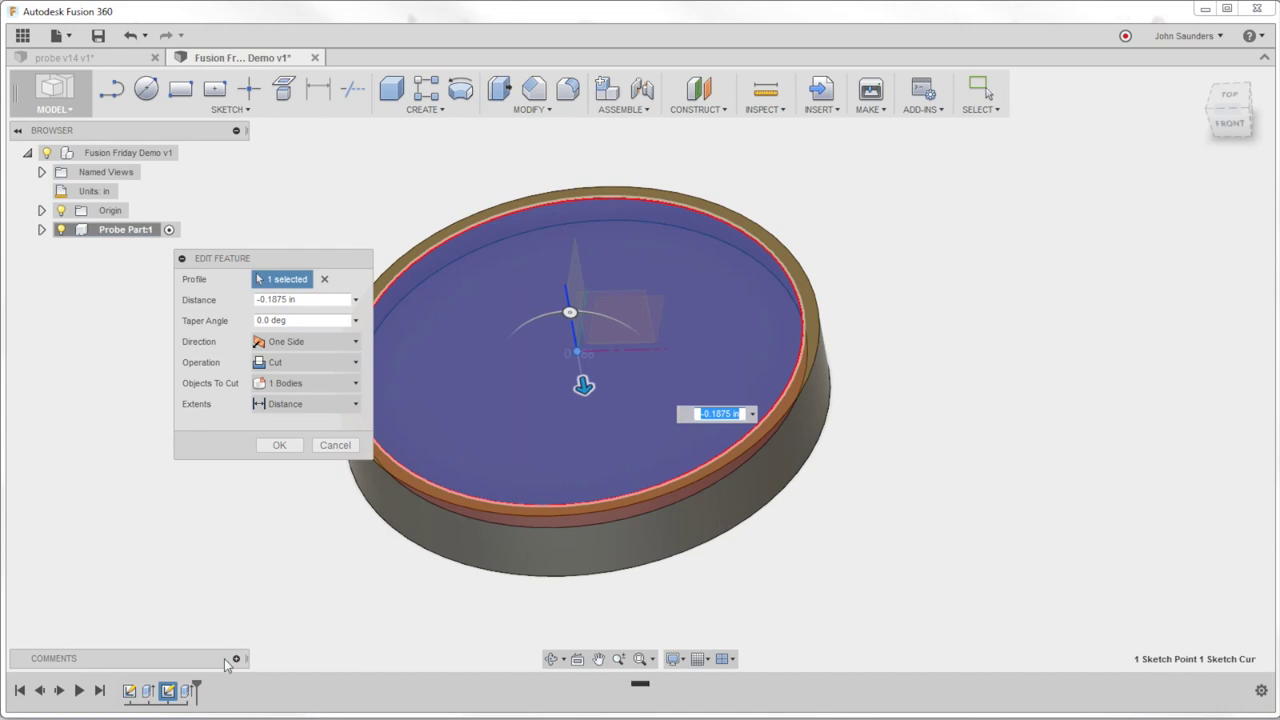
{"action": "type", "text": "-.15"}
{"action": "key", "text": "Return"}
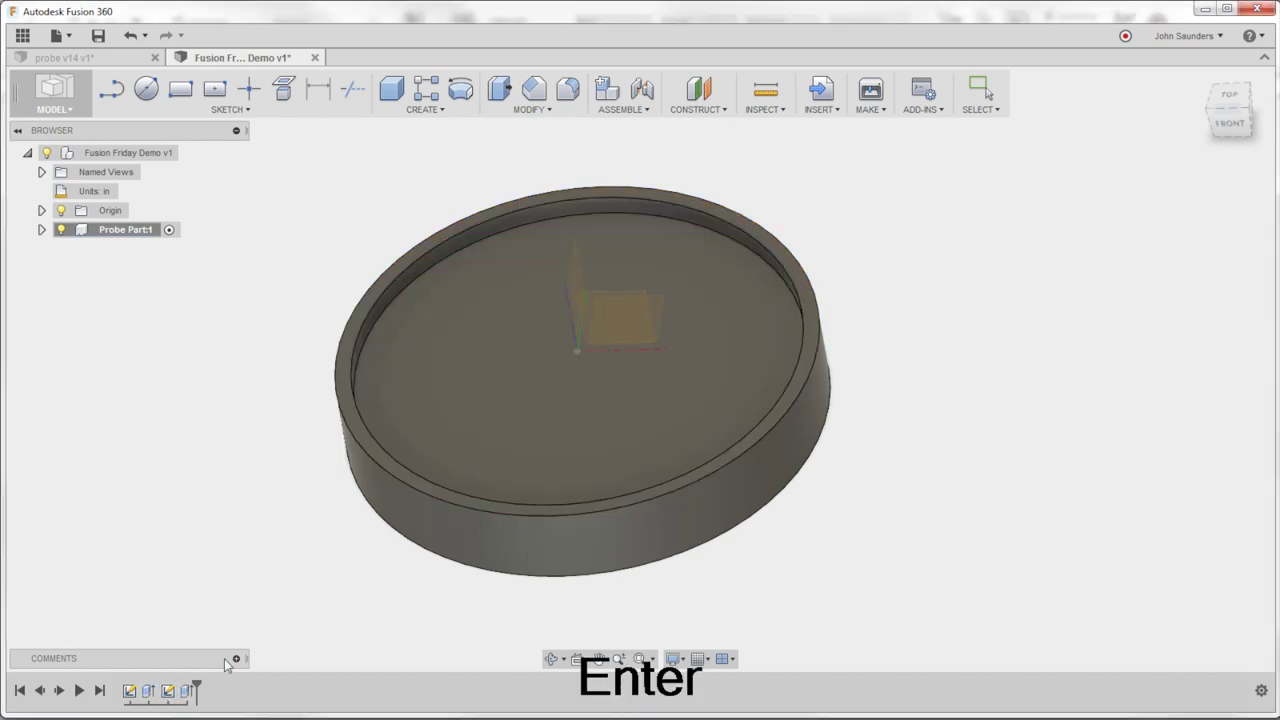
Examine the finished probe v14 design from above and at an angle, and return to the Fusion Friday Demo design
{"action": "left_click", "coordinate": [102, 60]}
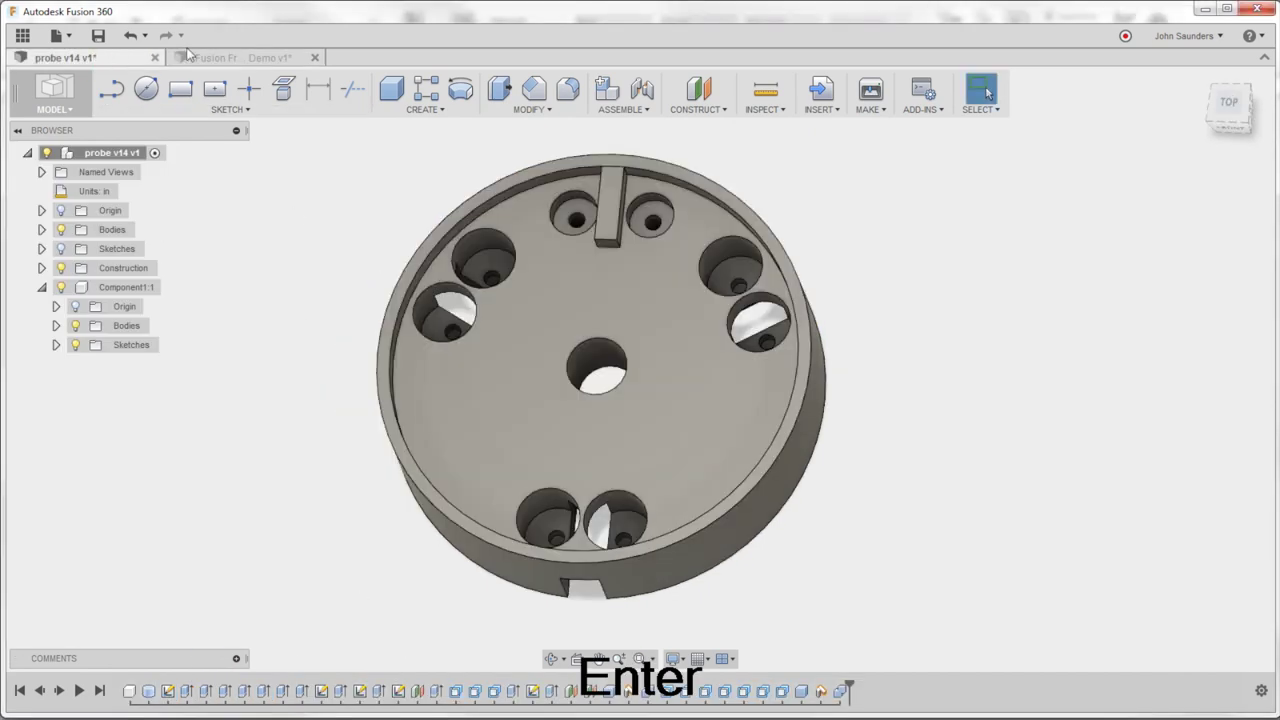
{"action": "left_click", "coordinate": [1228, 102]}
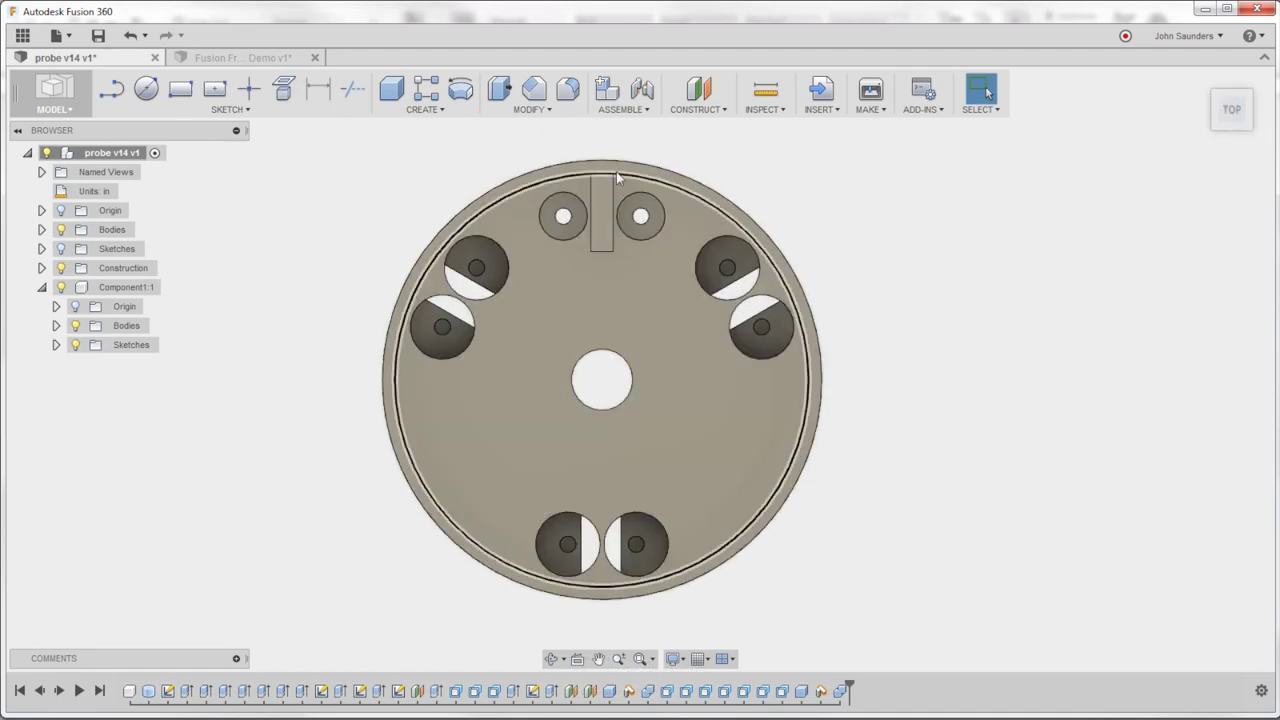
{"action": "middle_click_drag", "start_coordinate": [631, 233], "coordinate": [640, 145], "text": "shift"}
{"action": "left_click", "coordinate": [205, 57]}
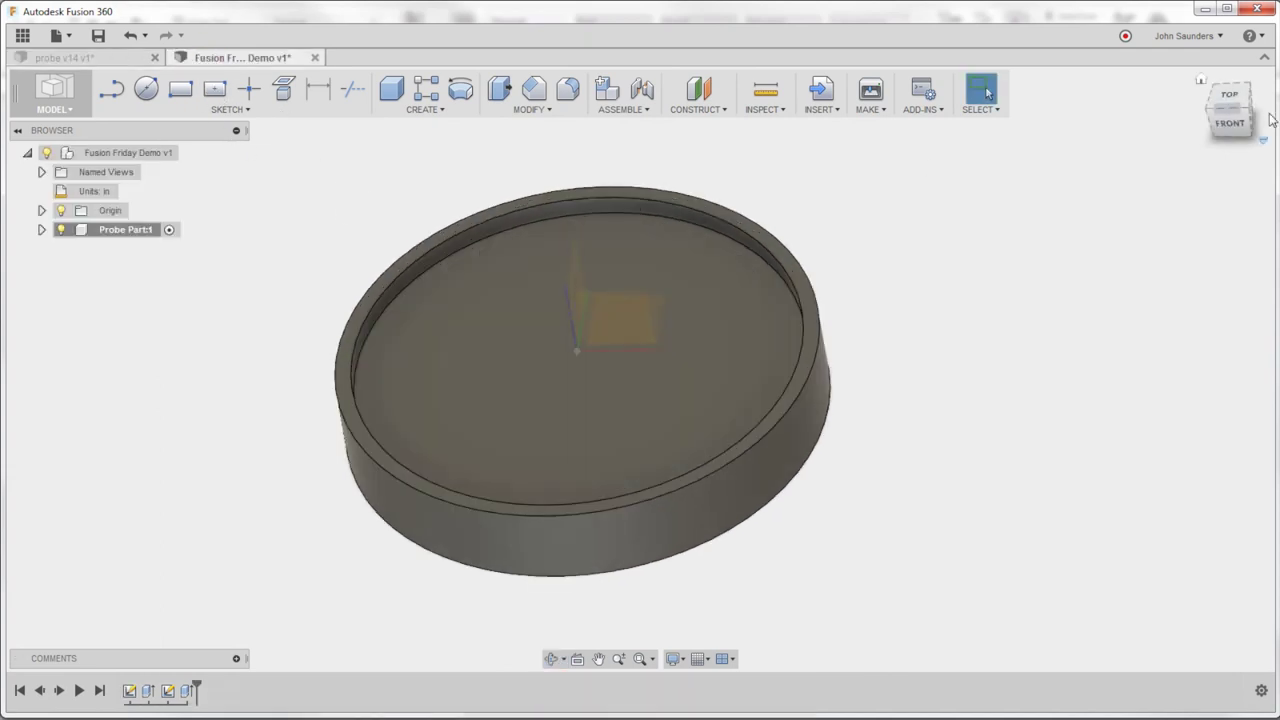
Start a sketch on the recess floor and draw a slightly slanted line from the disc's centre to beyond its upper rim
{"action": "left_click", "coordinate": [1230, 97]}
{"action": "left_click", "coordinate": [1232, 105]}
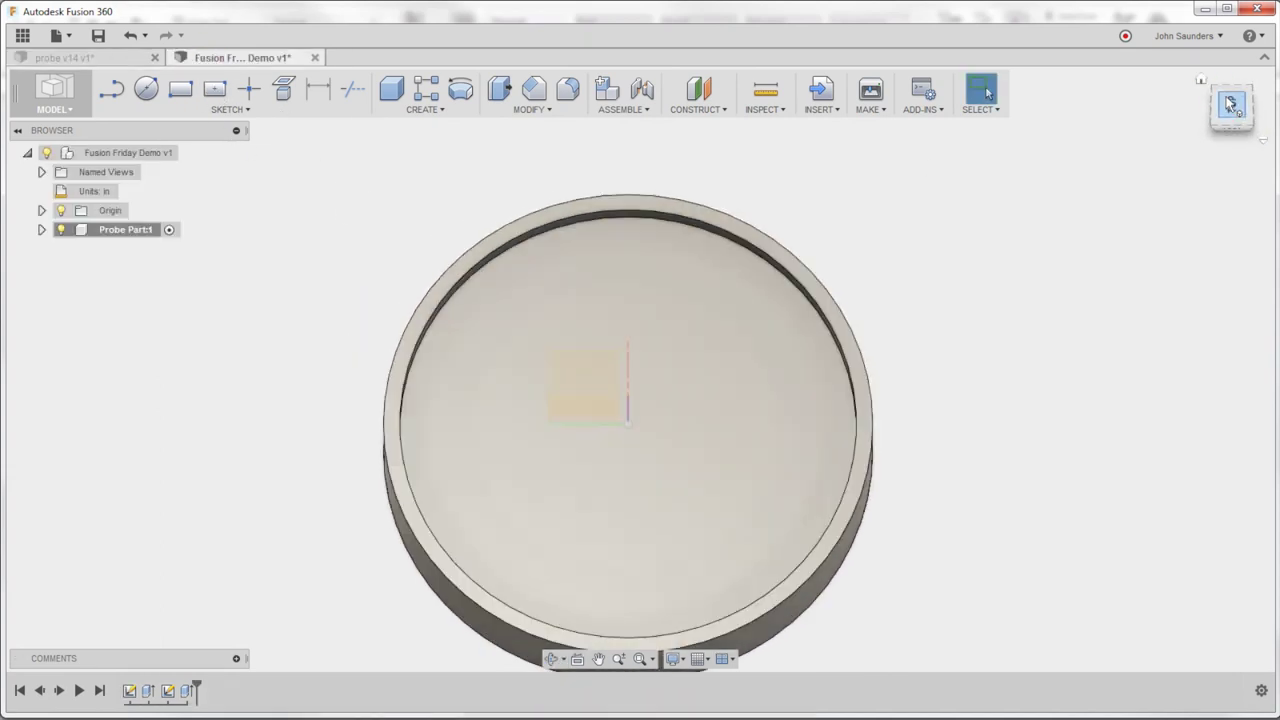
{"action": "left_click", "coordinate": [1265, 100]}
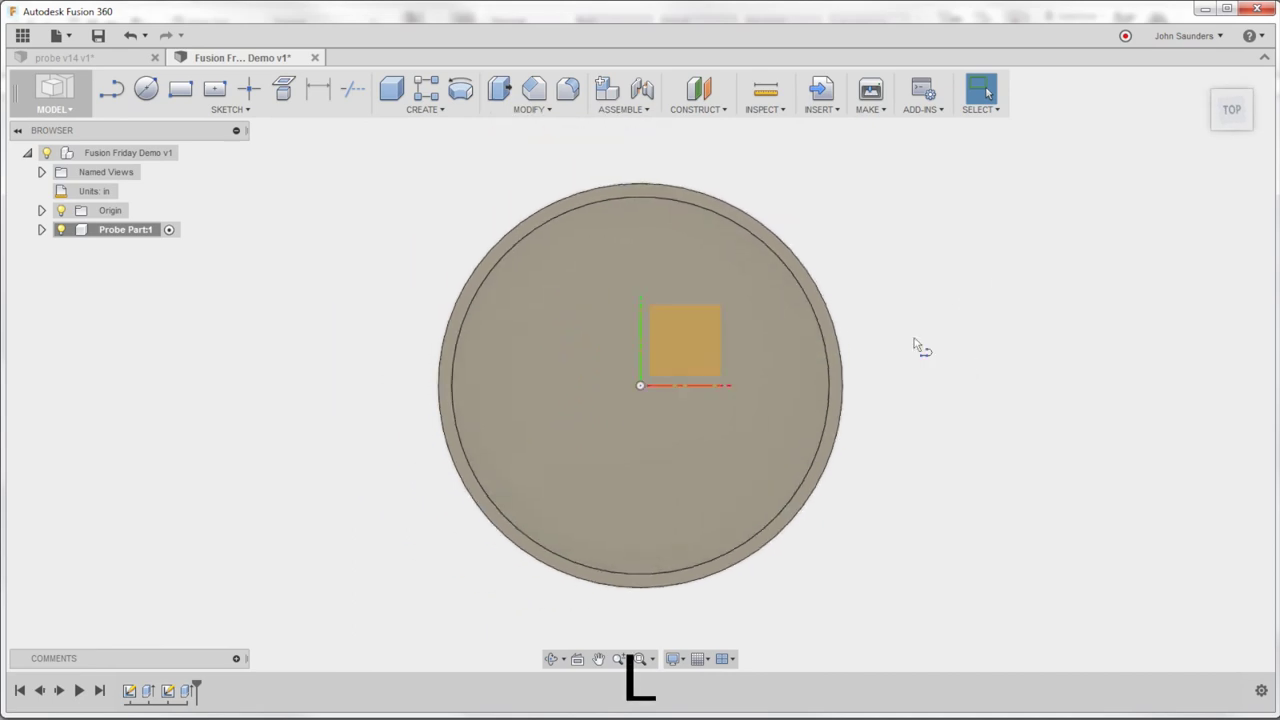
{"action": "key", "text": "l"}
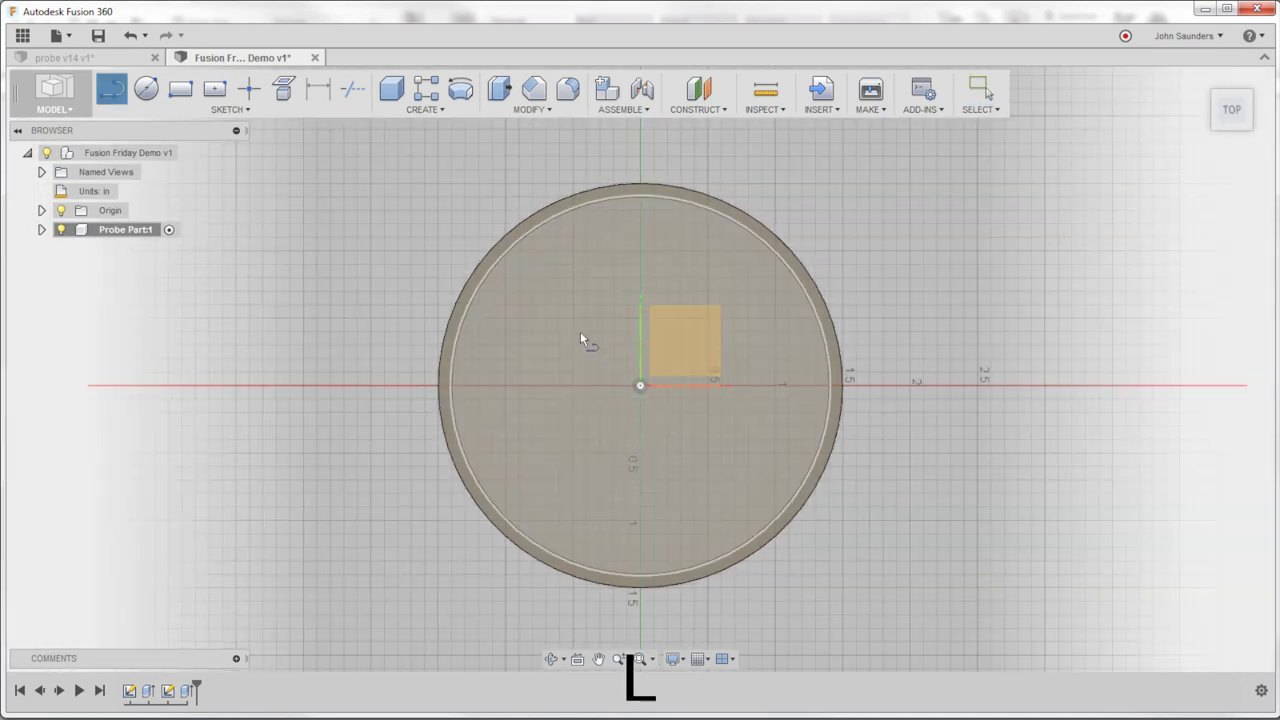
{"action": "left_click", "coordinate": [580, 331]}
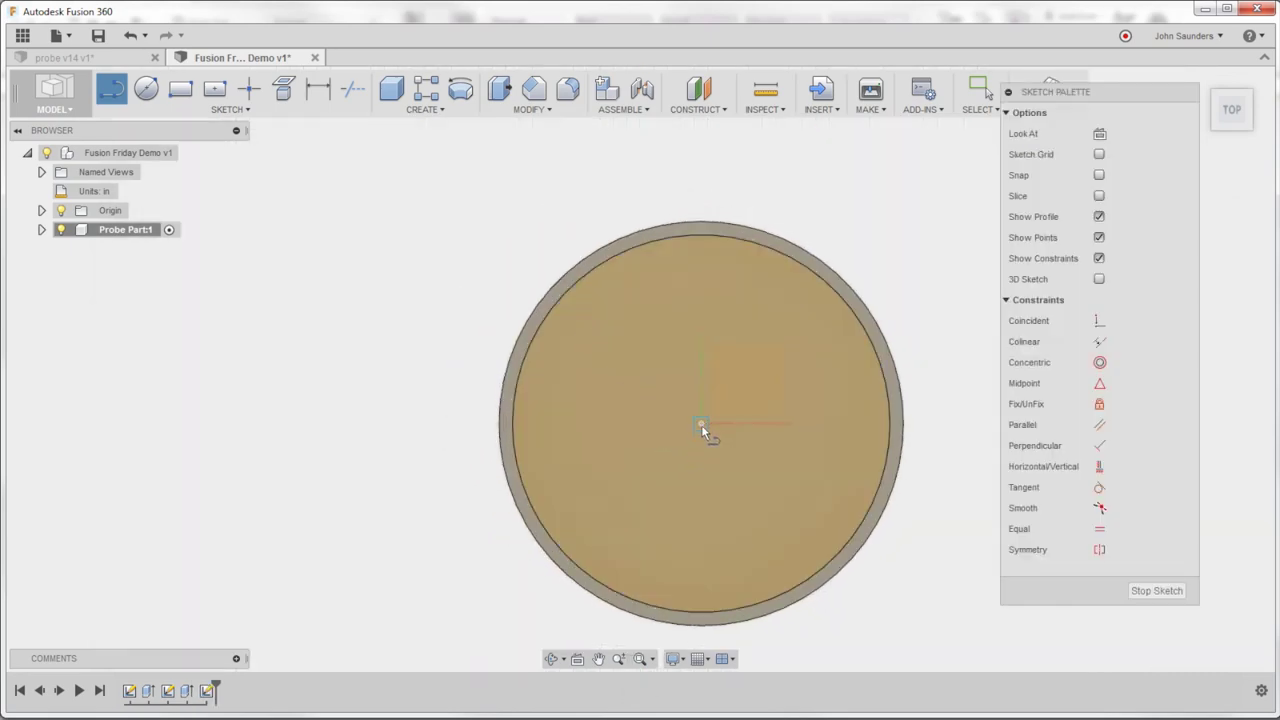
{"action": "middle_click_drag", "start_coordinate": [703, 430], "coordinate": [606, 429]}
{"action": "scroll", "coordinate": [610, 429], "scroll_direction": "down", "scroll_amount": 2}
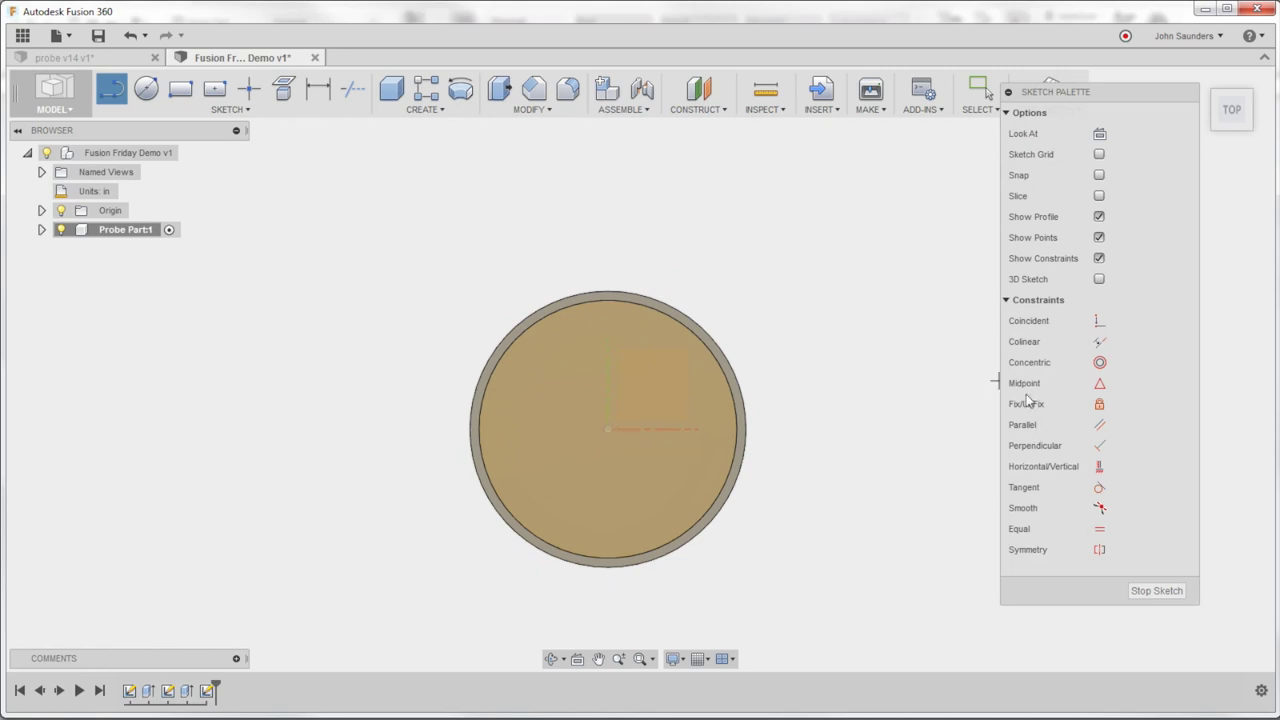
{"action": "left_click", "coordinate": [608, 428]}
{"action": "left_click", "coordinate": [665, 168]}
{"action": "key", "text": "Escape"}
{"action": "key", "text": "Escape"}
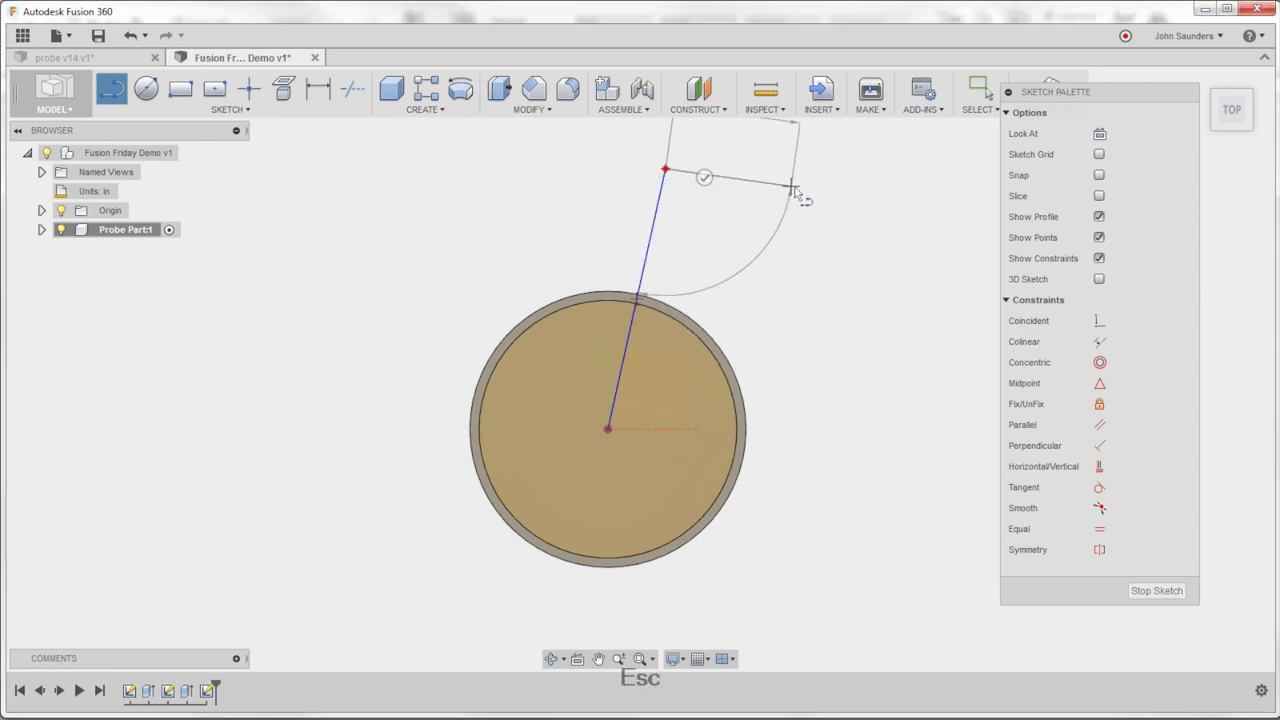
Convert the slanted line to construction geometry and constrain it vertical, moving the sketch palette clear of the toolbar
{"action": "left_click", "coordinate": [655, 236]}
{"action": "key", "text": "x"}
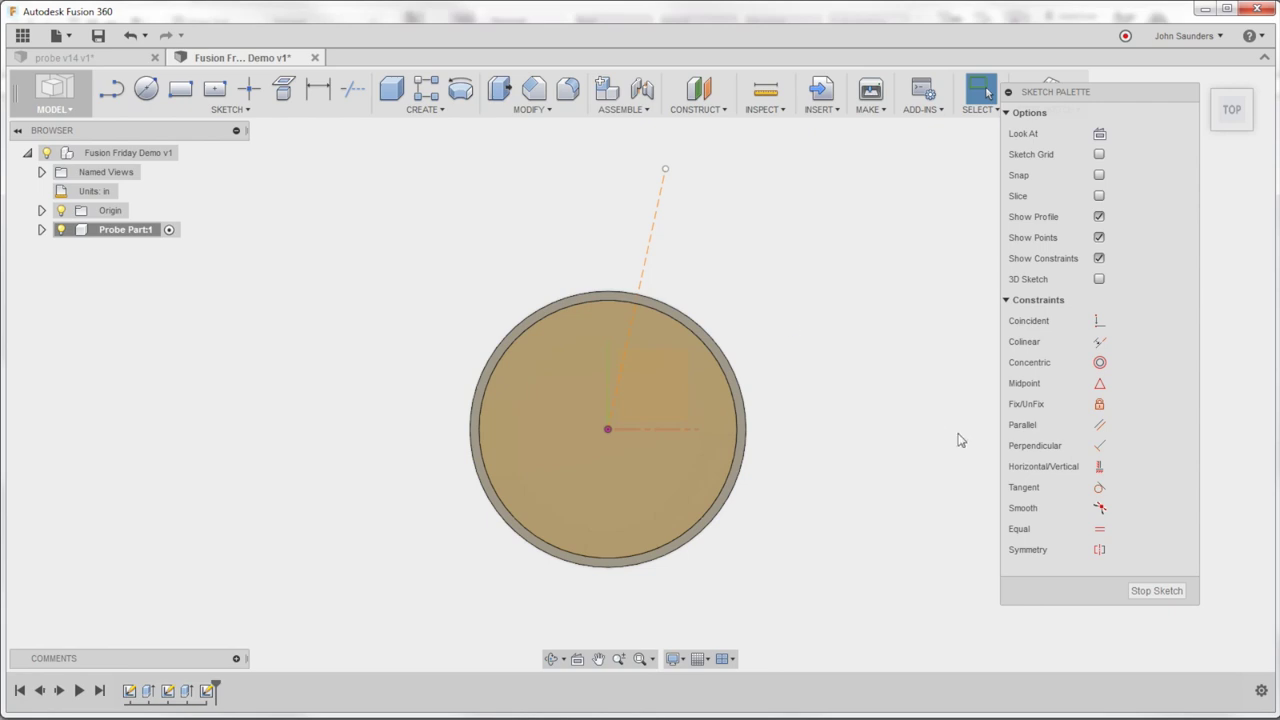
{"action": "left_click", "coordinate": [1099, 467]}
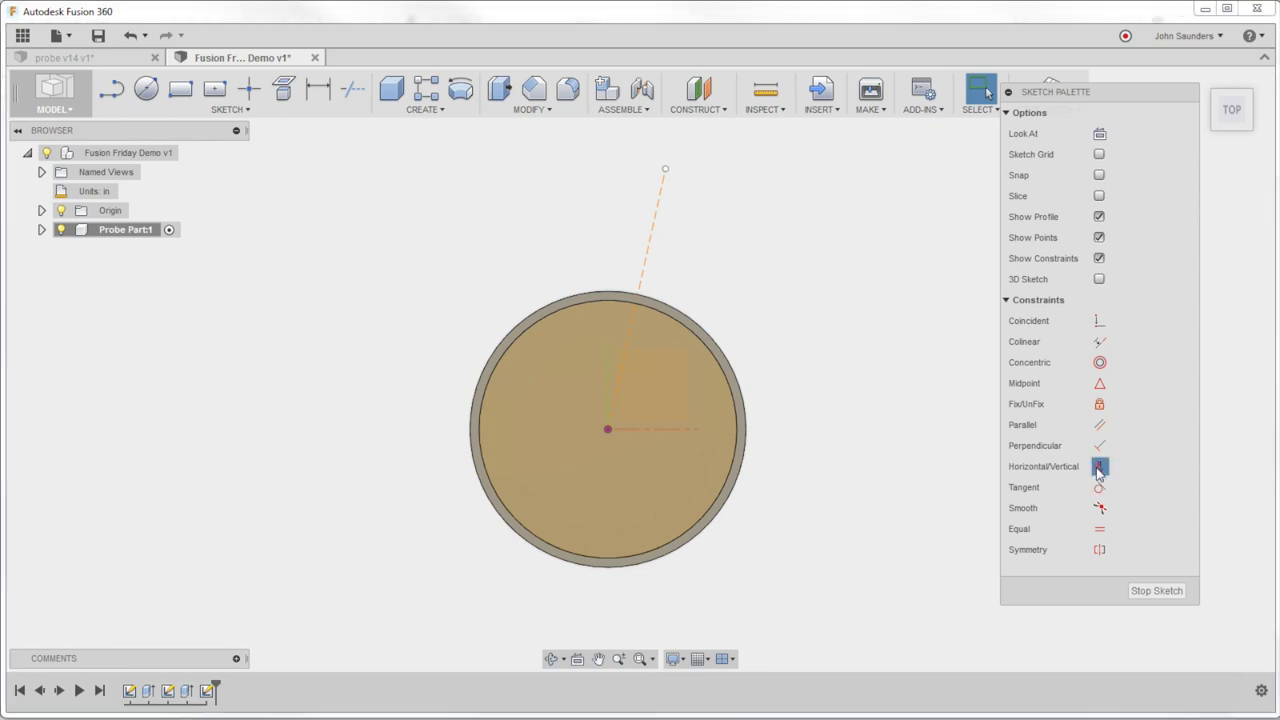
{"action": "left_click", "coordinate": [655, 234]}
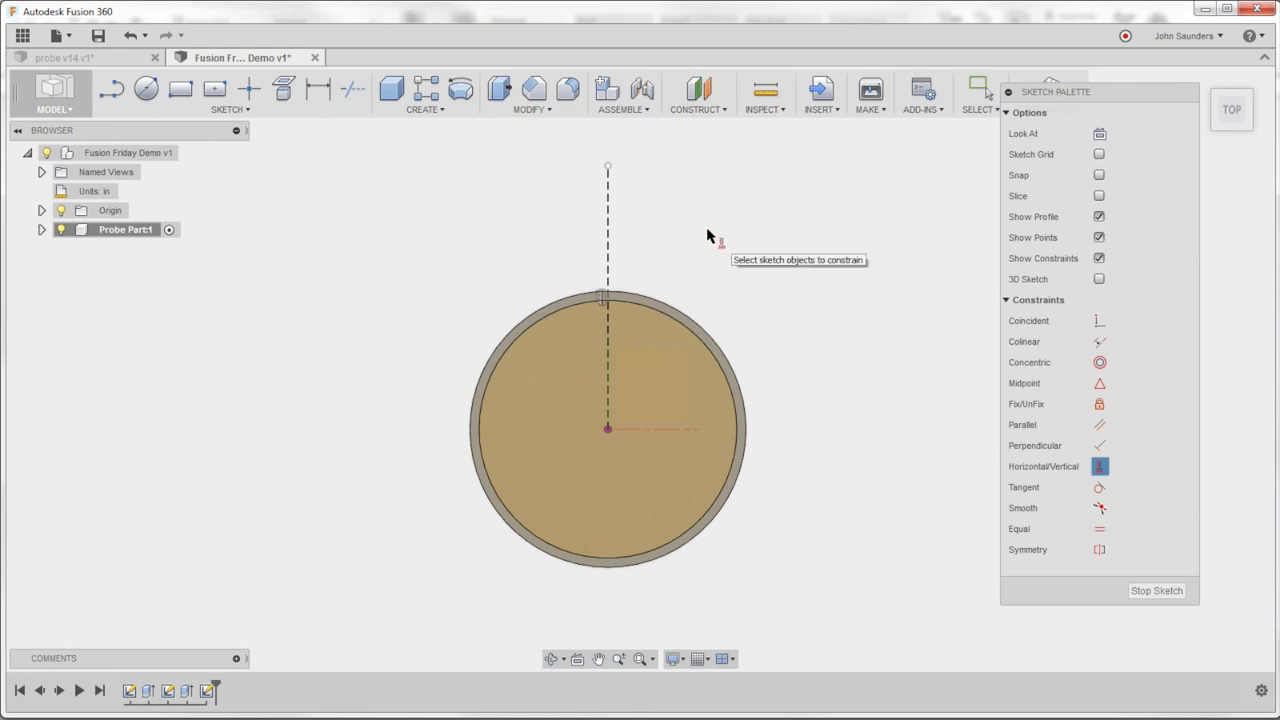
{"action": "left_click_drag", "start_coordinate": [1048, 96], "coordinate": [1072, 146]}
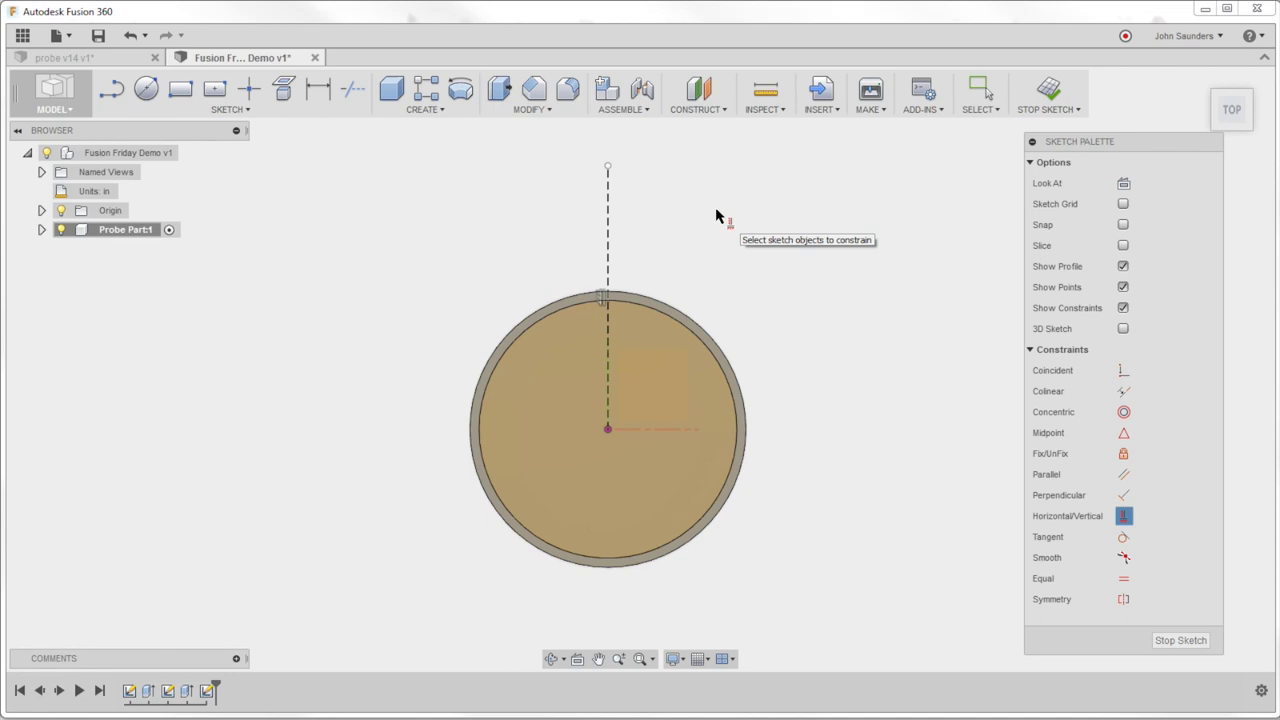
{"action": "key", "text": "Escape"}
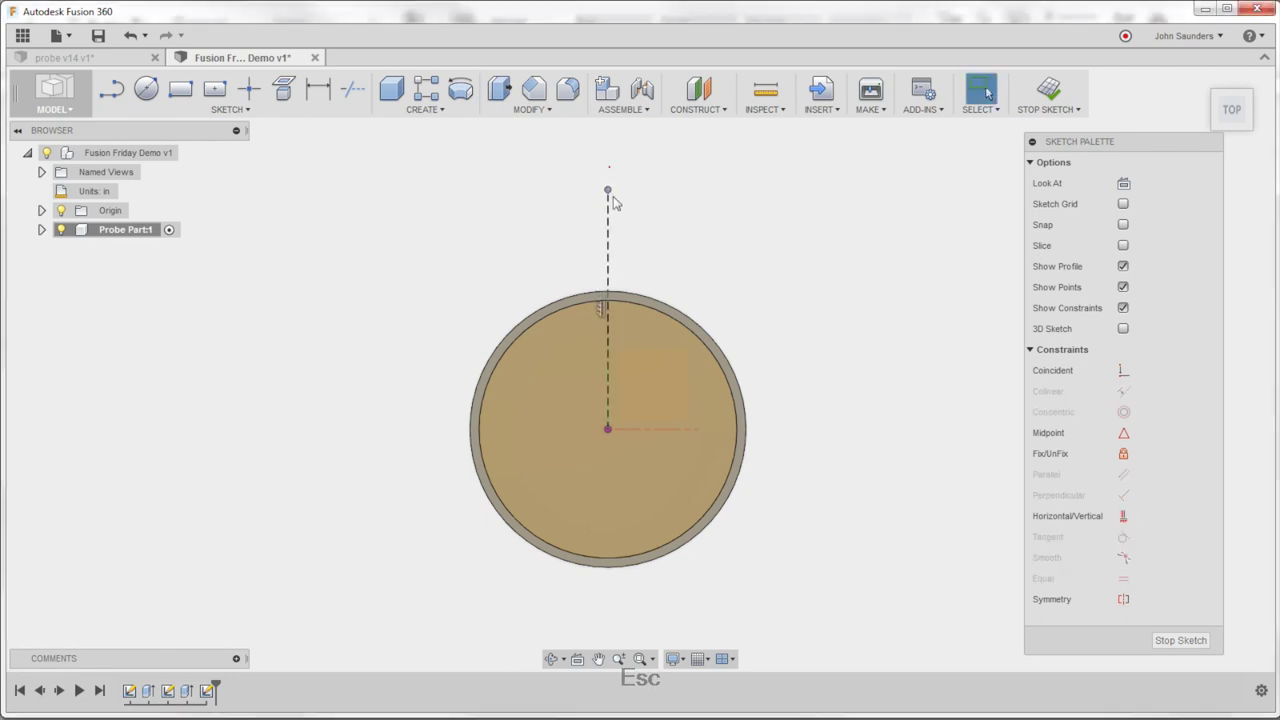
Lengthen the vertical construction line by moving its free upper endpoint farther above the disc
{"action": "mouse_move", "coordinate": [607, 166]}
{"action": "left_mouse_down"}
{"action": "mouse_move", "coordinate": [632, 236]}
{"action": "mouse_move", "coordinate": [629, 212]}
{"action": "mouse_move", "coordinate": [614, 239]}
{"action": "left_mouse_up"}
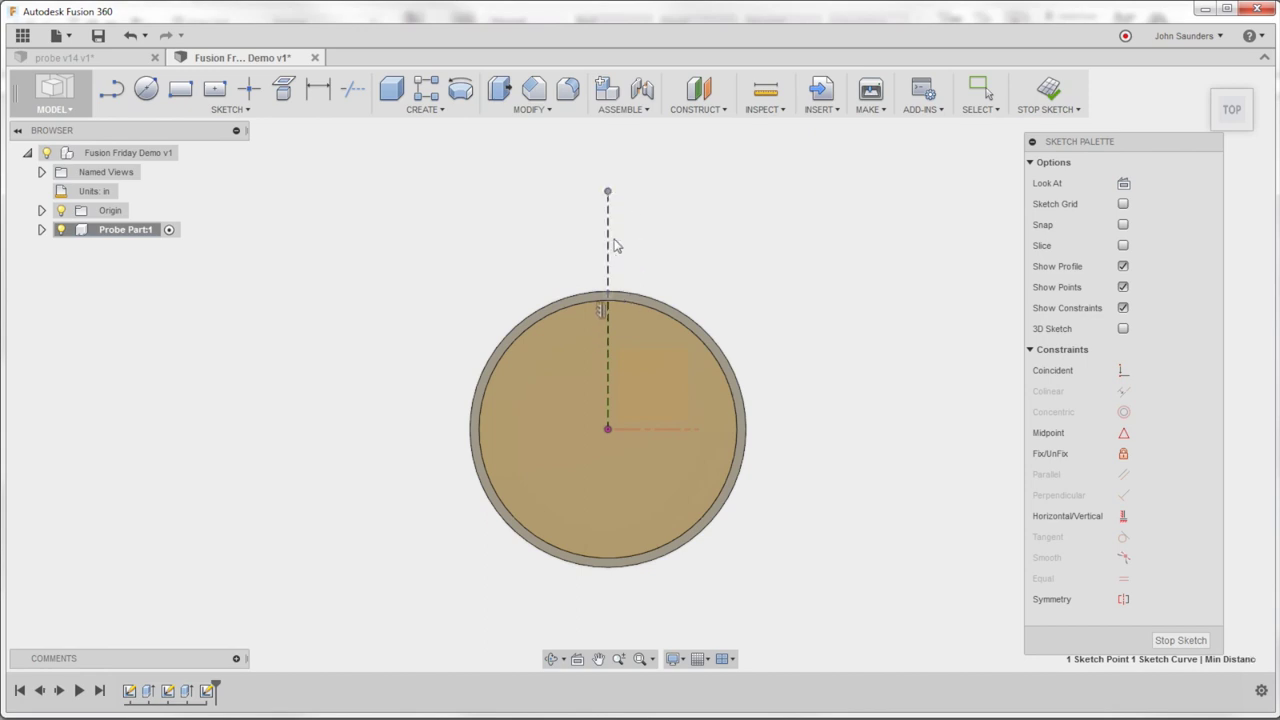
{"action": "scroll", "coordinate": [616, 241], "scroll_direction": "down", "scroll_amount": 3}
{"action": "scroll", "coordinate": [664, 253], "scroll_direction": "up", "scroll_amount": 2}
{"action": "scroll", "coordinate": [672, 260], "scroll_direction": "down", "scroll_amount": 3}
{"action": "middle_click_drag", "start_coordinate": [672, 260], "coordinate": [677, 459]}
{"action": "left_click_drag", "start_coordinate": [647, 444], "coordinate": [634, 306]}
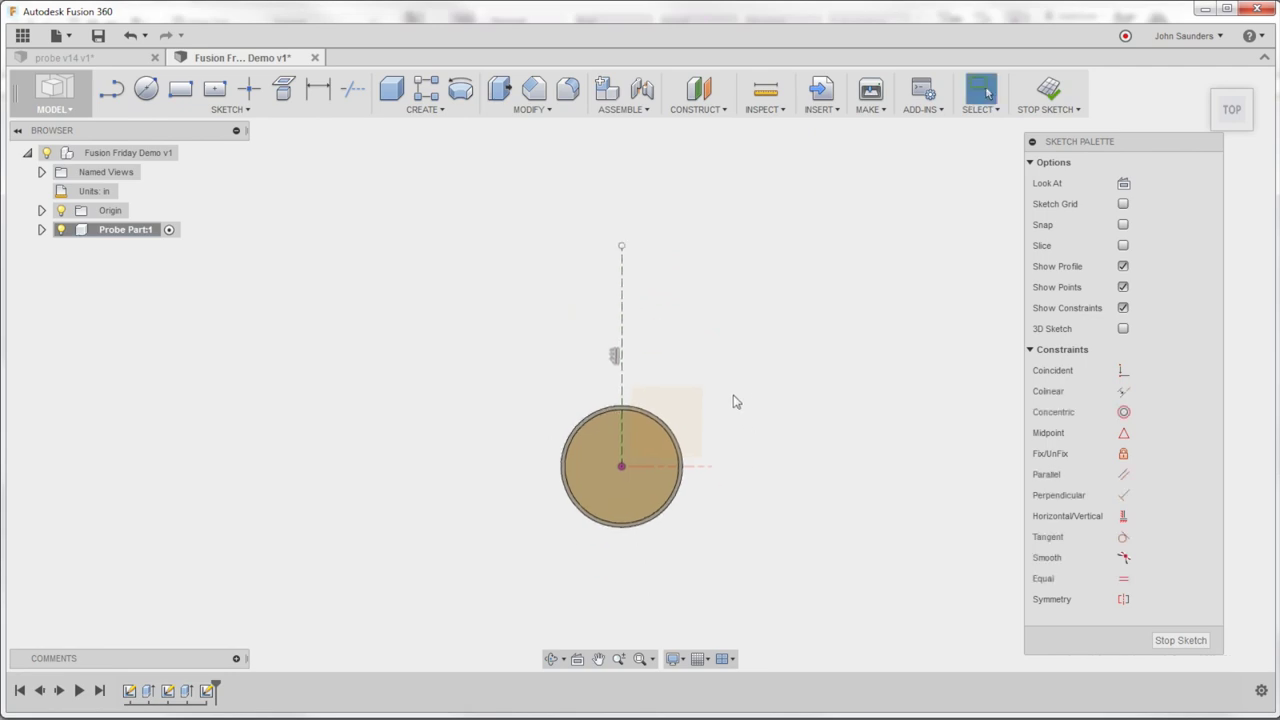
Apply a Fix constraint to the upper endpoint of the vertical construction line
{"action": "left_click", "coordinate": [1124, 454]}
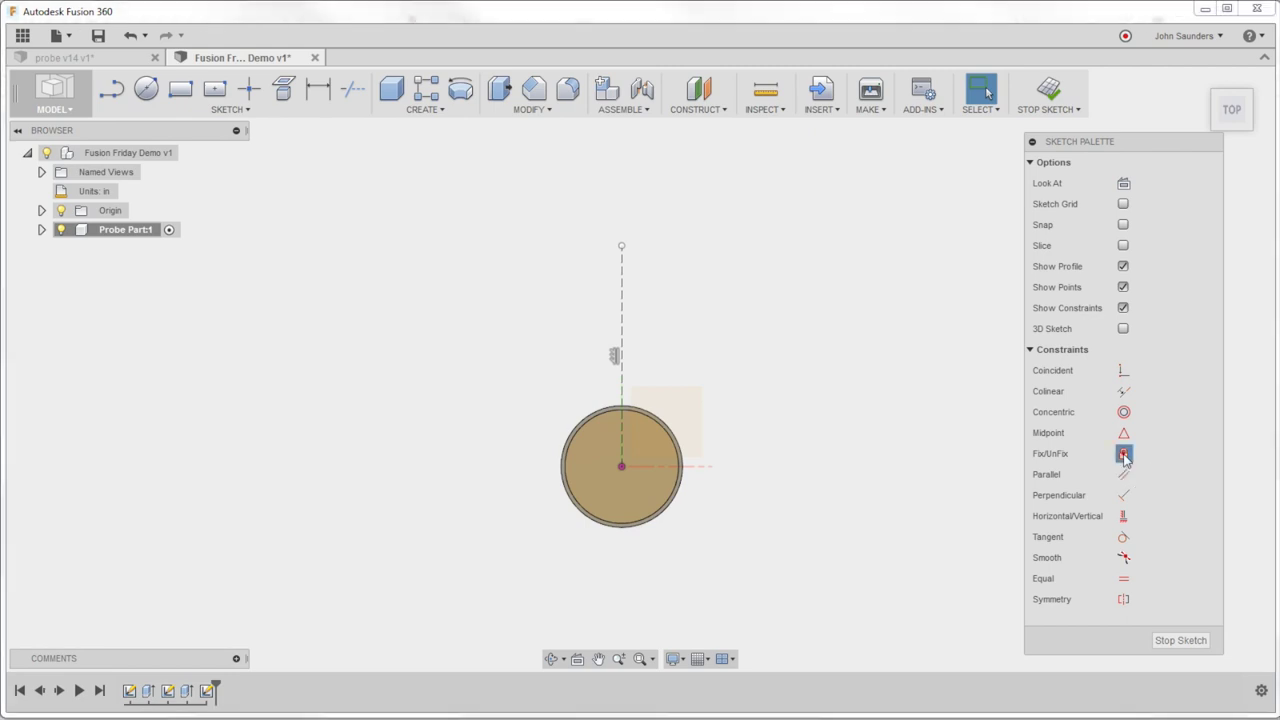
{"action": "left_click", "coordinate": [622, 247]}
{"action": "key", "text": "Escape"}
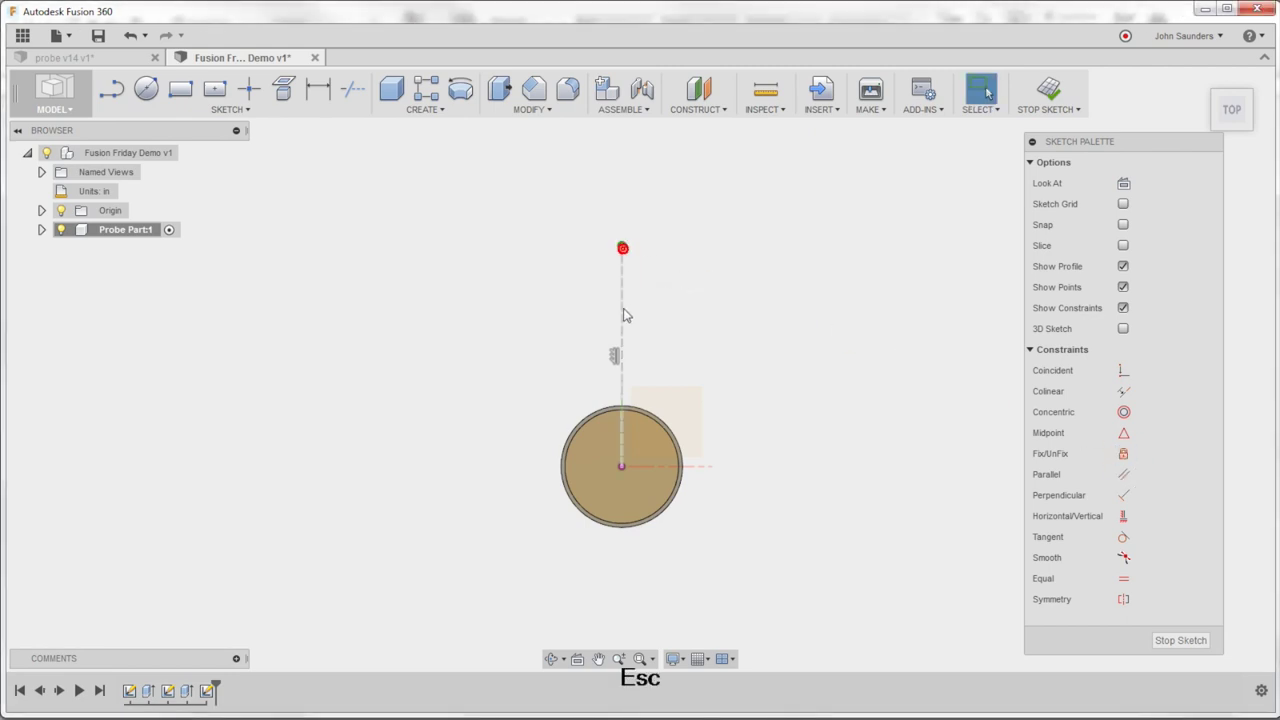
Draw a 0.1875 in diameter circle above the disc, just to the right of the vertical construction line
{"action": "left_click", "coordinate": [623, 315]}
{"action": "scroll", "coordinate": [706, 366], "scroll_direction": "up", "scroll_amount": 5}
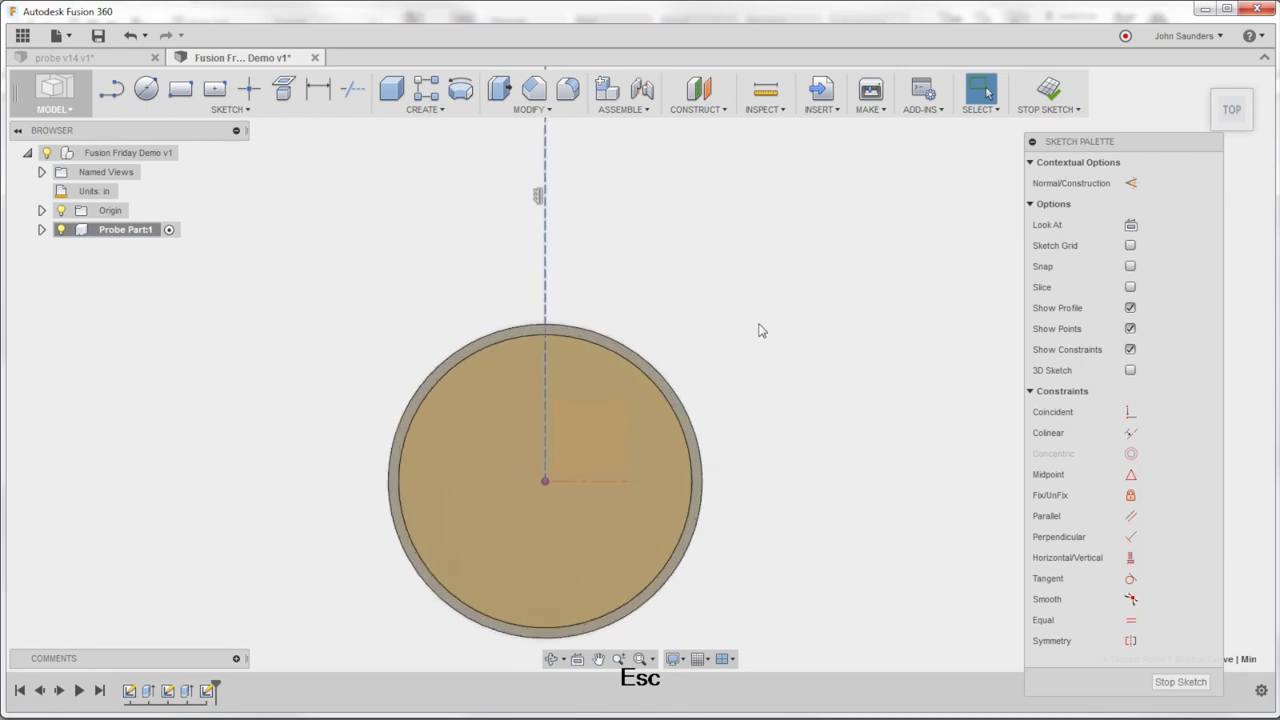
{"action": "scroll", "coordinate": [712, 318], "scroll_direction": "down", "scroll_amount": 2}
{"action": "key", "text": "c"}
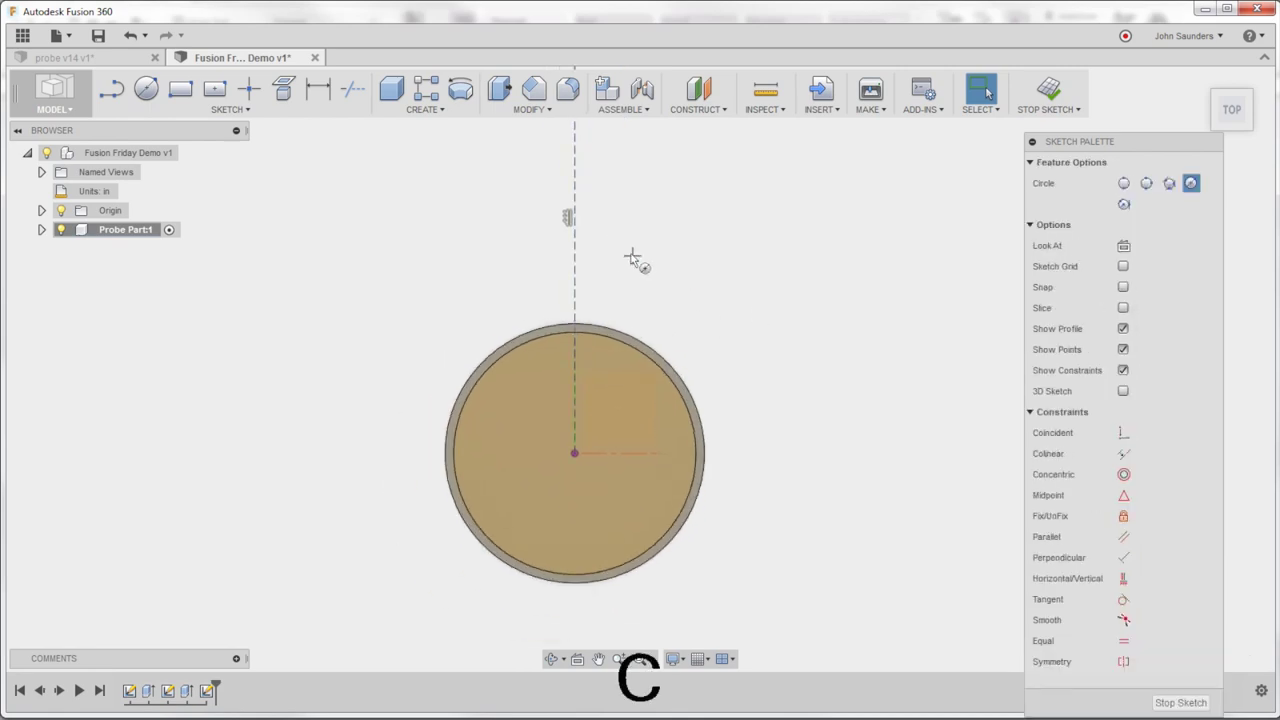
{"action": "left_click", "coordinate": [610, 272]}
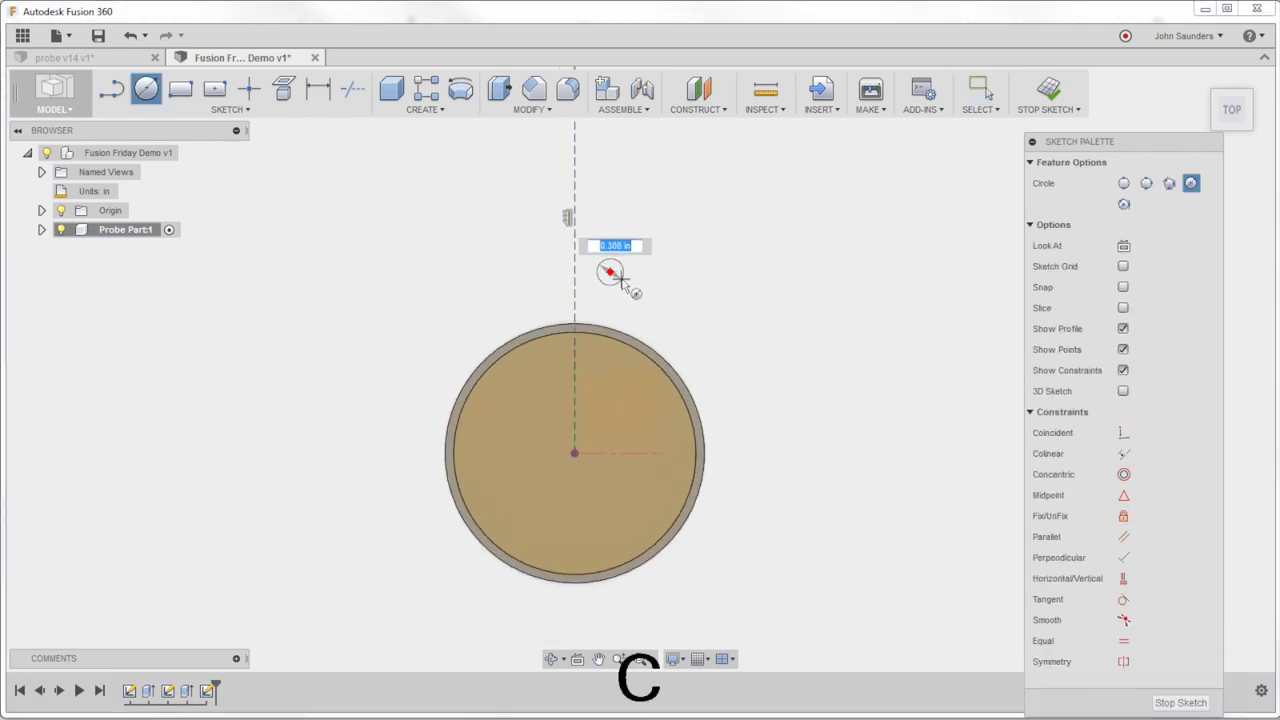
{"action": "type", "text": ".1875"}
{"action": "key", "text": "Tab"}
{"action": "key", "text": "Return"}
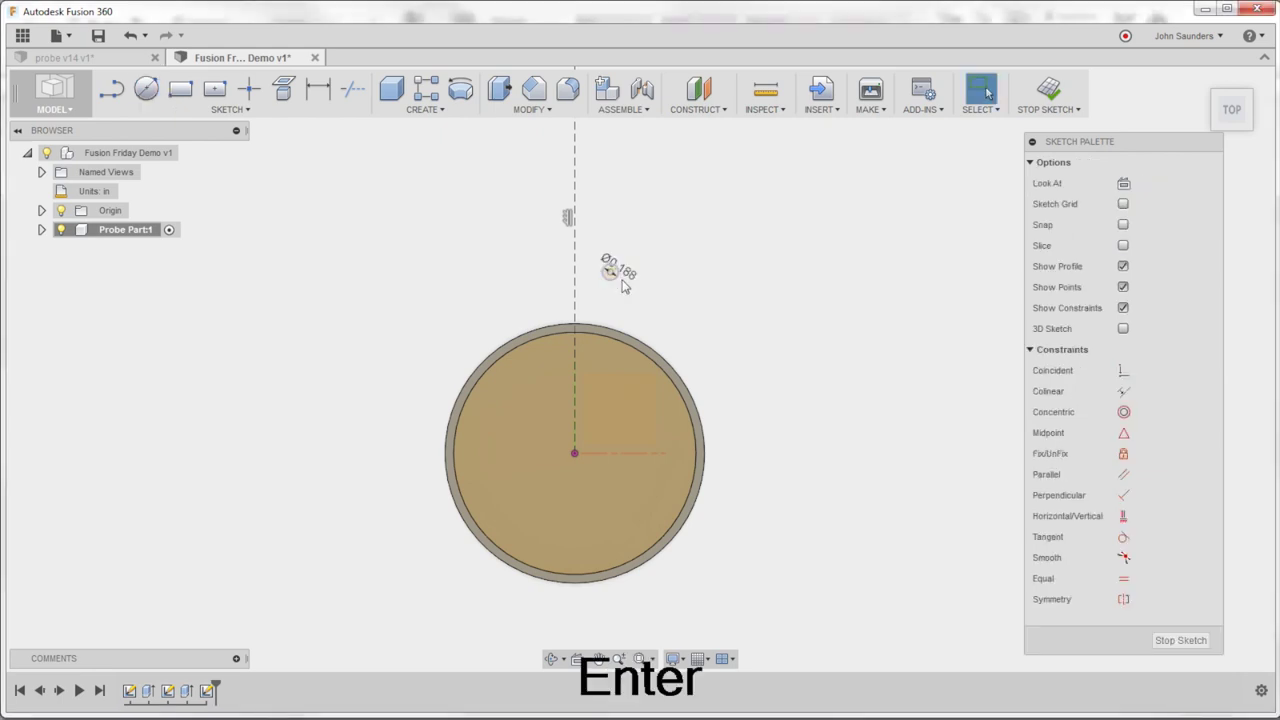
Dimension the small circle's centre 0.15 in horizontally from the vertical construction line
{"action": "scroll", "coordinate": [628, 272], "scroll_direction": "up", "scroll_amount": 3}
{"action": "key", "text": "d"}
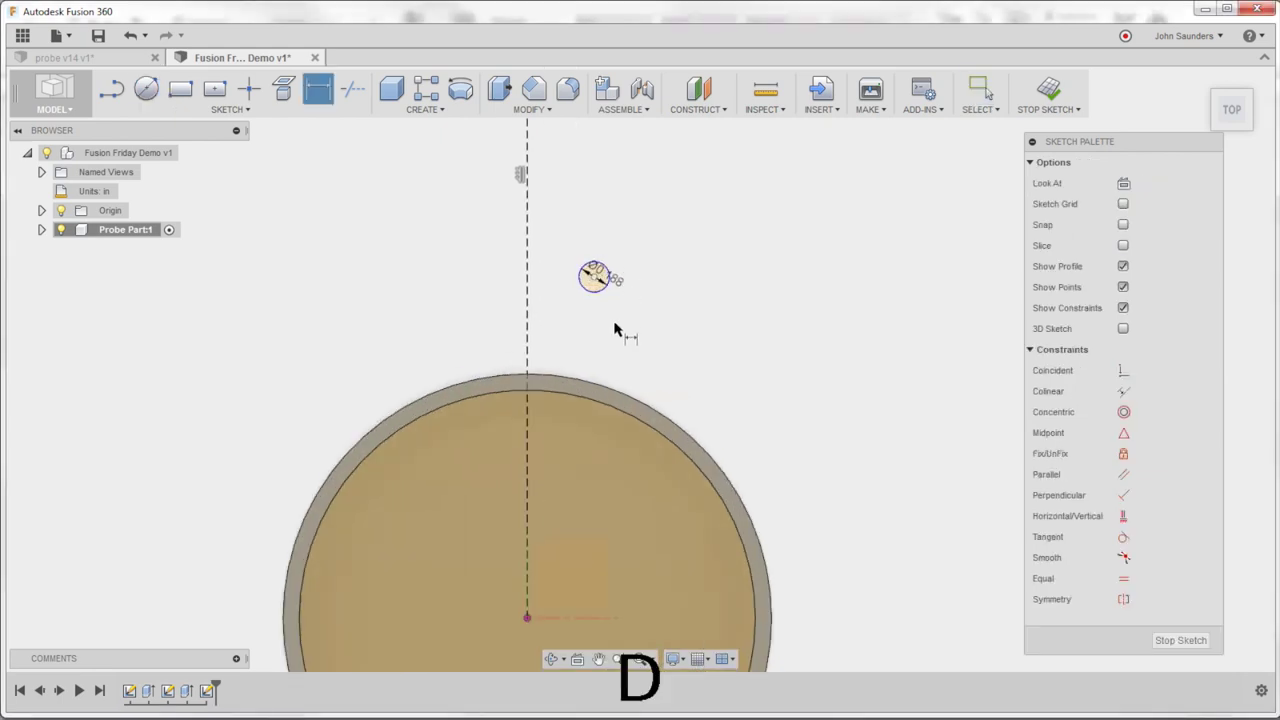
{"action": "left_click", "coordinate": [528, 338]}
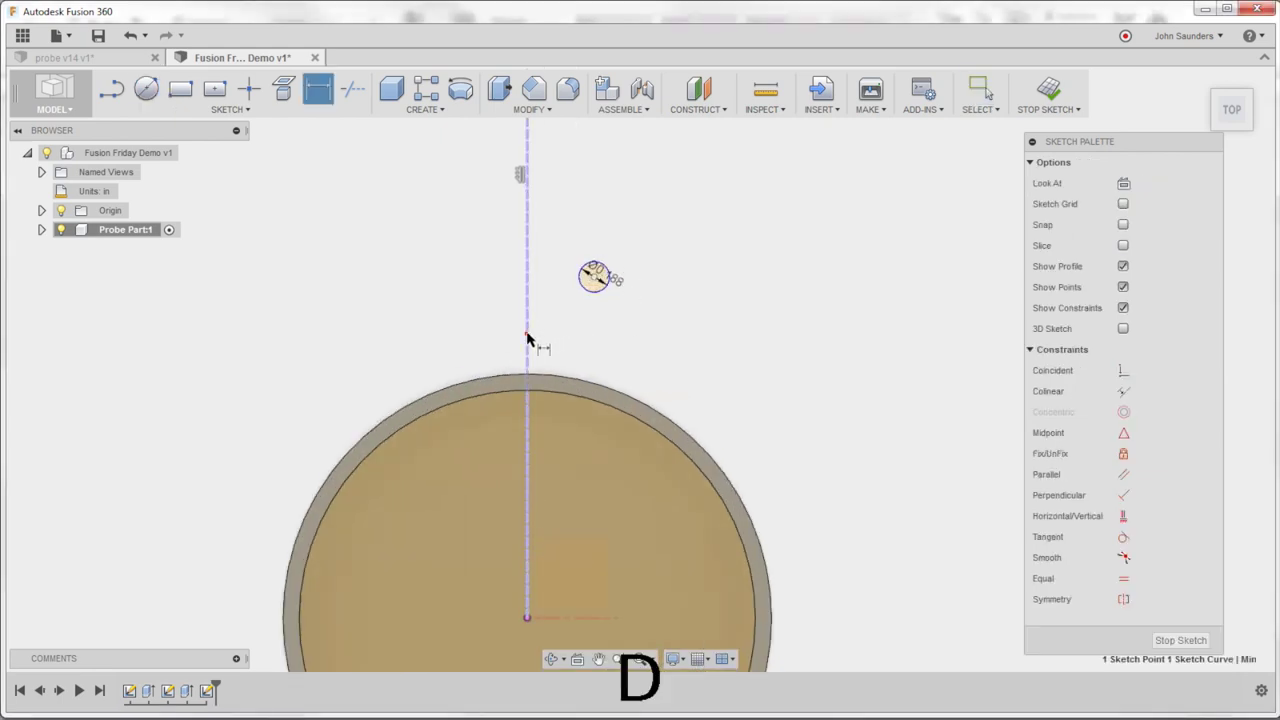
{"action": "left_click", "coordinate": [595, 276]}
{"action": "left_click", "coordinate": [551, 252]}
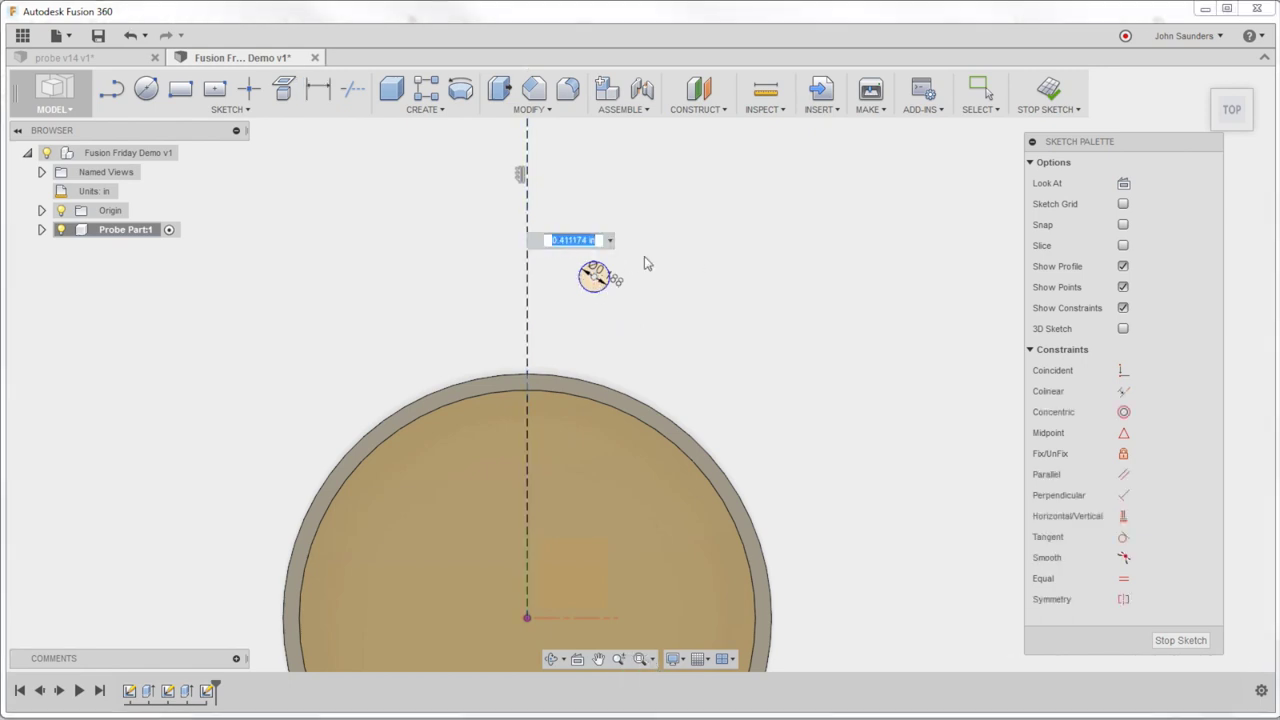
{"action": "key", "text": "Delete"}
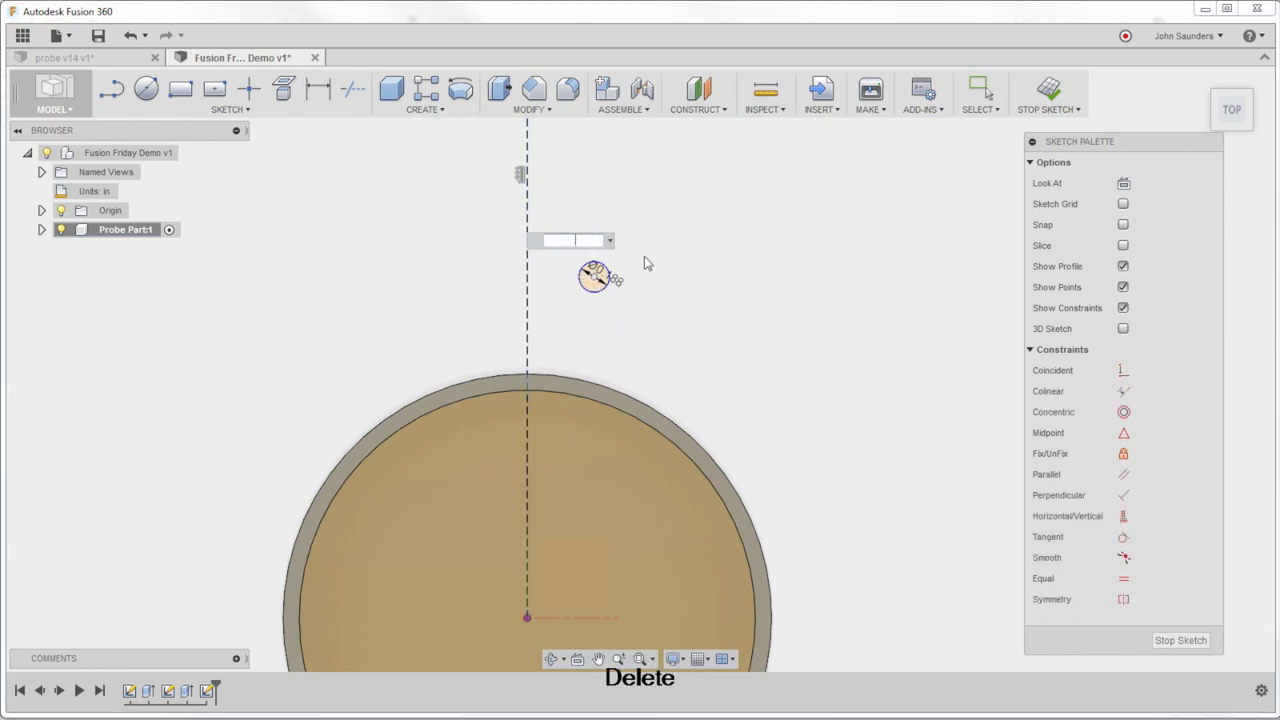
{"action": "type", "text": ".15"}
{"action": "key", "text": "Return"}
{"action": "scroll", "coordinate": [560, 251], "scroll_direction": "down", "scroll_amount": 2}
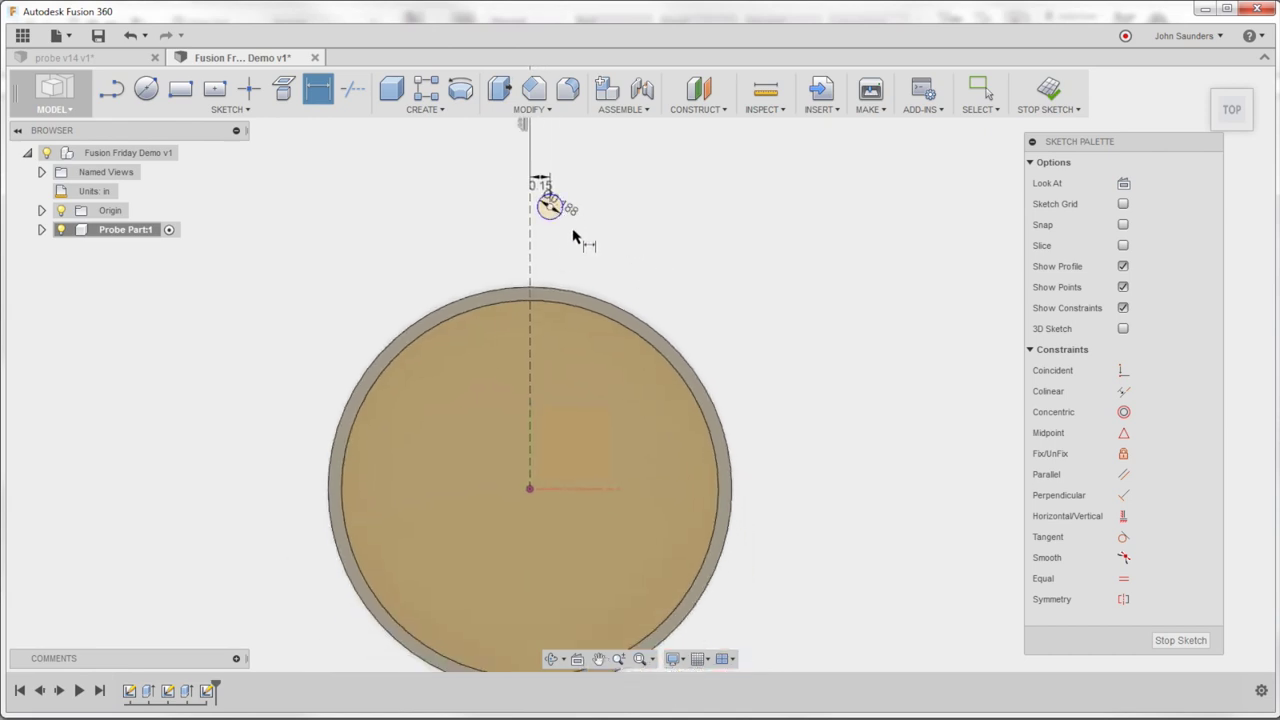
Dimension the small circle's centre vertically from the disc's centre and set the distance to 1.25 in
{"action": "left_click", "coordinate": [530, 490]}
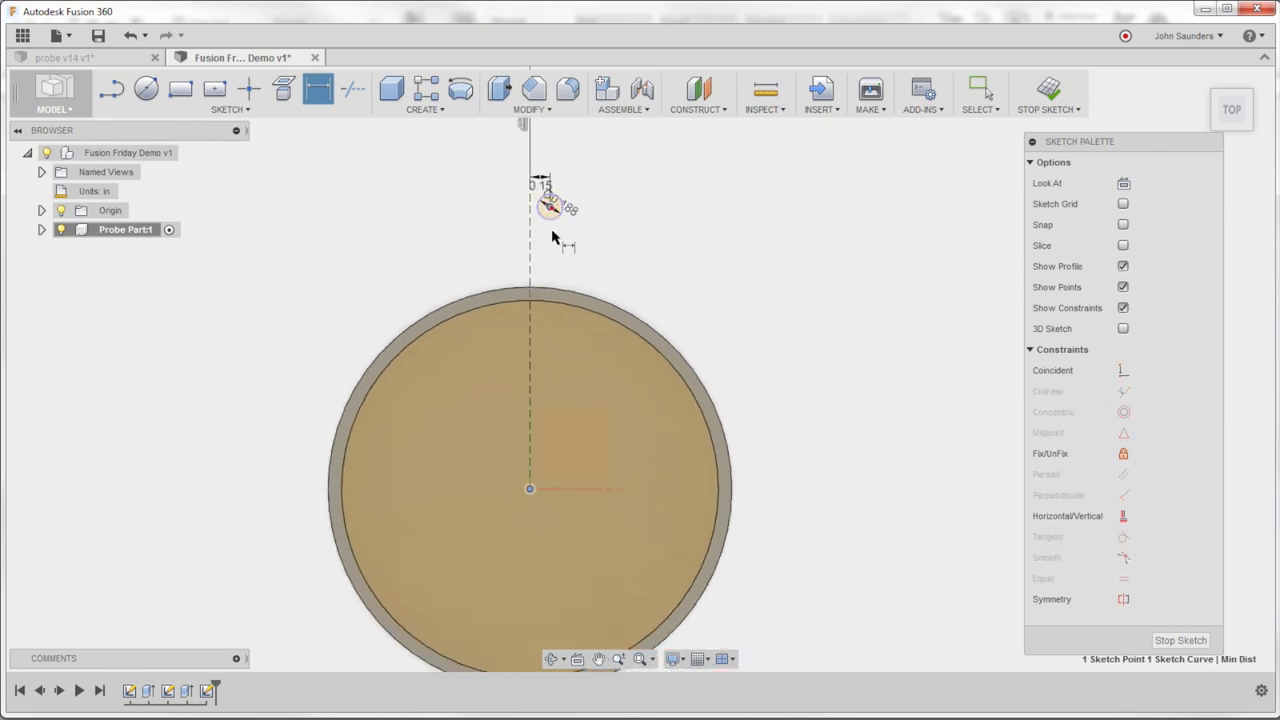
{"action": "left_click", "coordinate": [553, 207]}
{"action": "left_click", "coordinate": [566, 345]}
{"action": "type", "text": "1"}
{"action": "key", "text": "Return"}
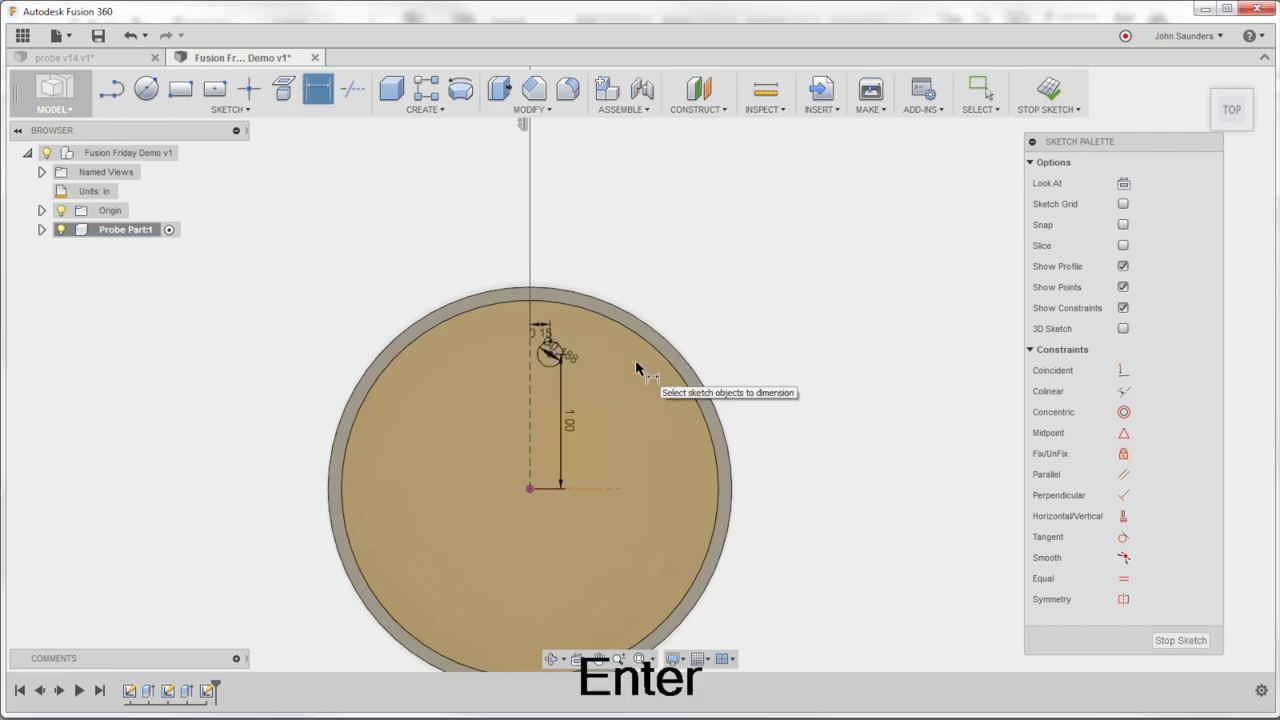
{"action": "double_click", "coordinate": [567, 430]}
{"action": "type", "text": "1.25"}
{"action": "key", "text": "Return"}
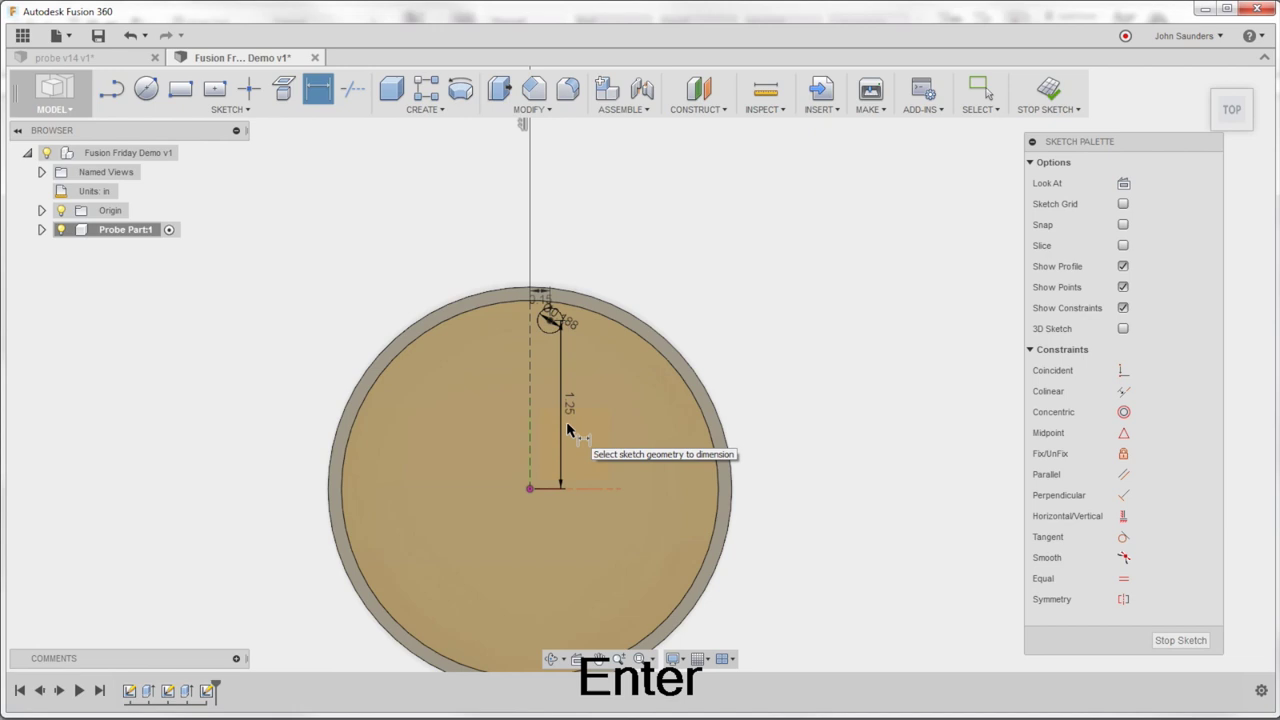
Examine the small holes beside the slot in the probe v14 reference model and return to the demo design
{"action": "scroll", "coordinate": [640, 308], "scroll_direction": "up", "scroll_amount": 5}
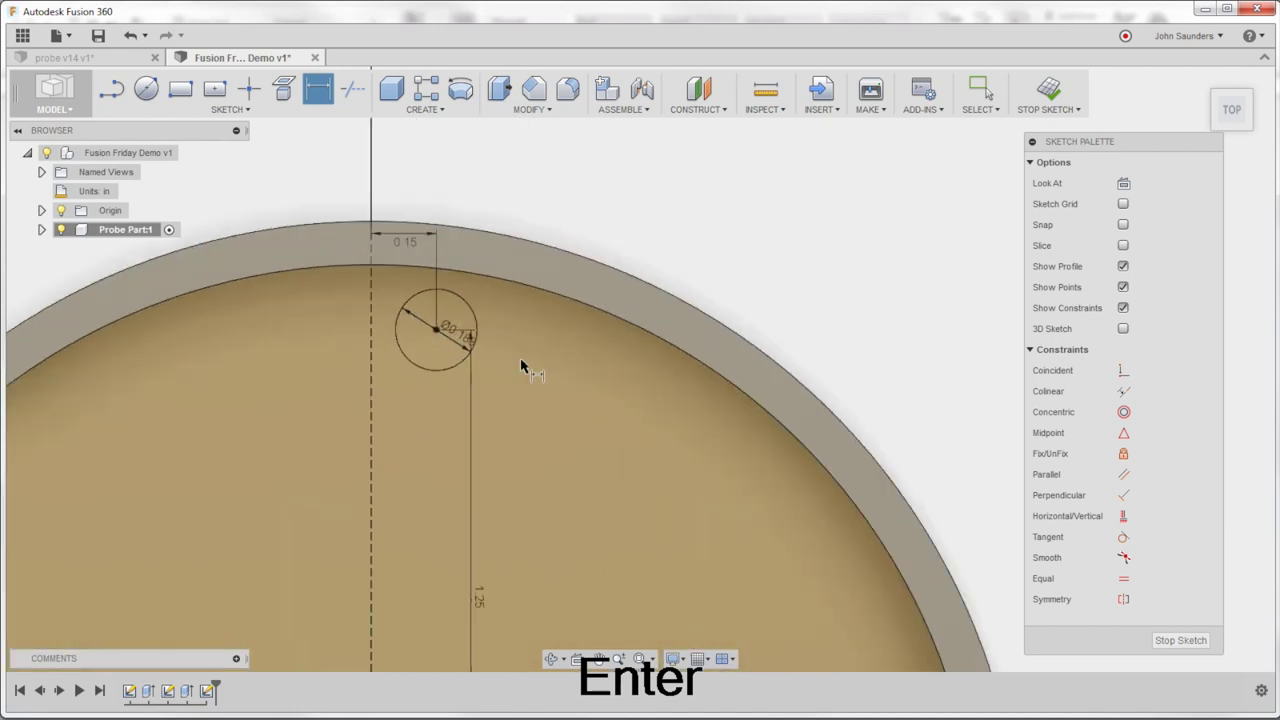
{"action": "left_click", "coordinate": [112, 57]}
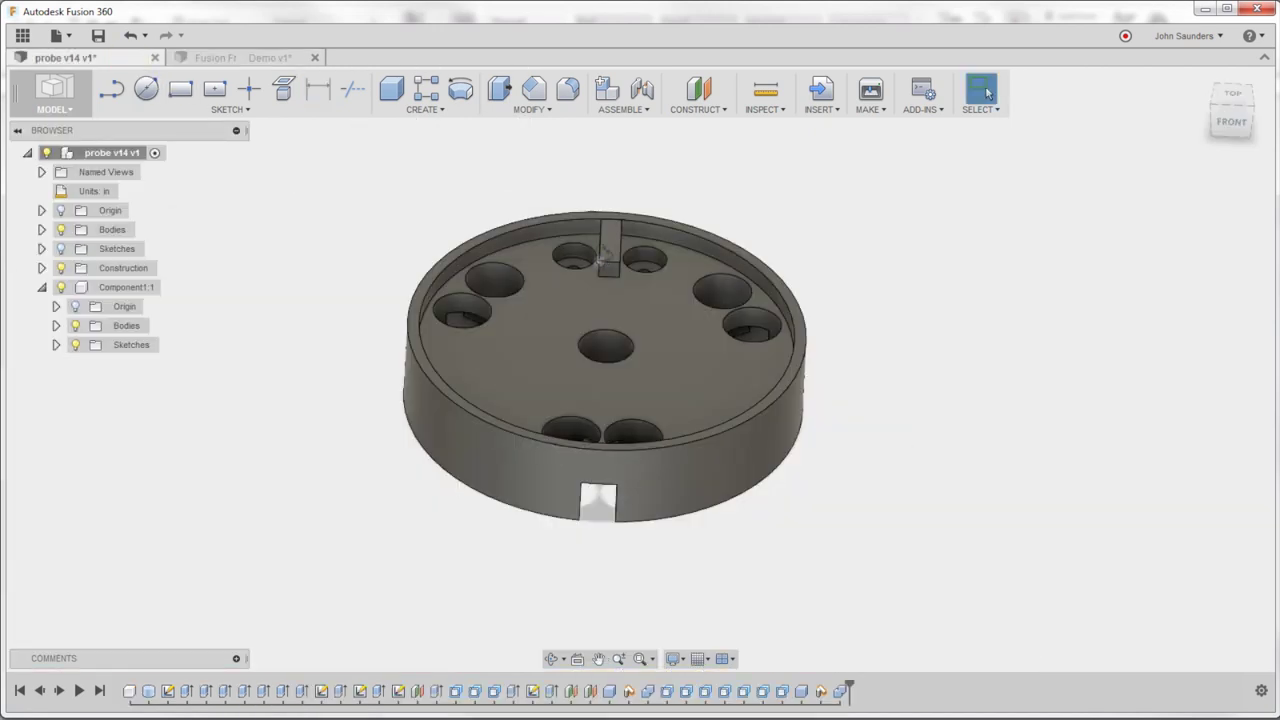
{"action": "middle_click_drag", "start_coordinate": [600, 262], "coordinate": [596, 299], "text": "shift"}
{"action": "left_click", "coordinate": [240, 57]}
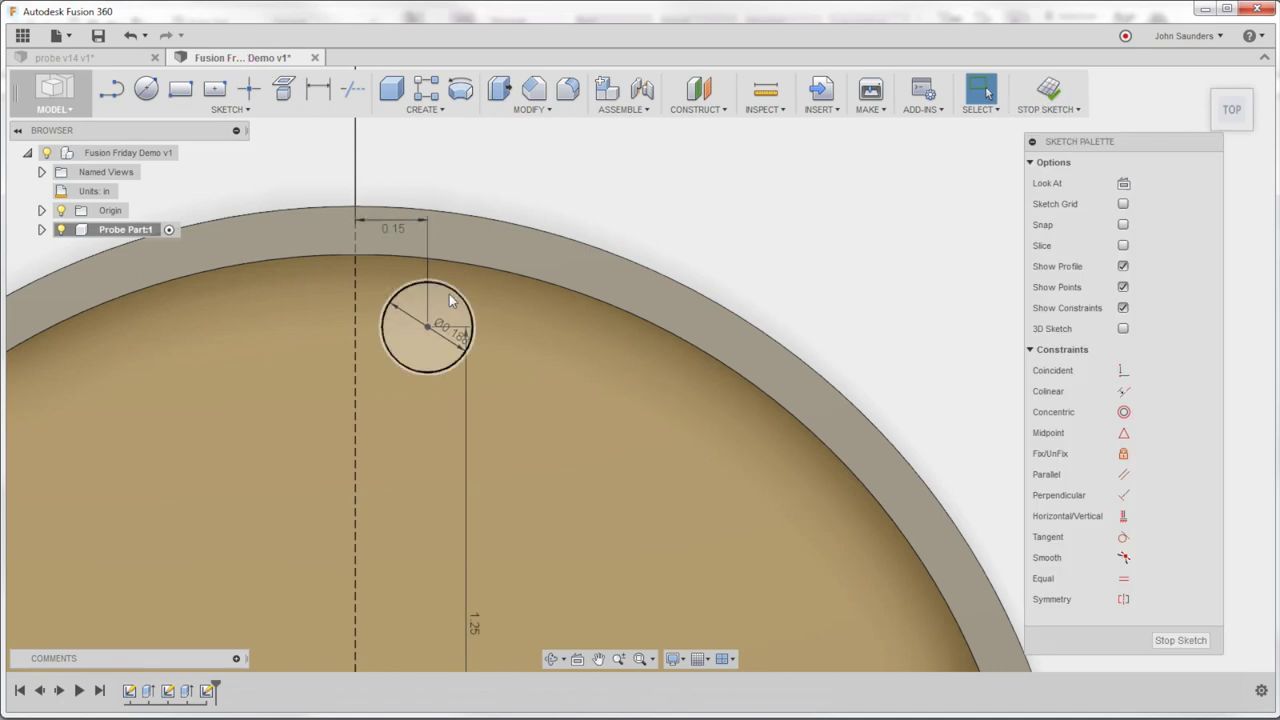
Draw a concentric circle of 0.07 in diameter inside the 0.1875 in circle
{"action": "key", "text": "c"}
{"action": "left_click", "coordinate": [428, 327]}
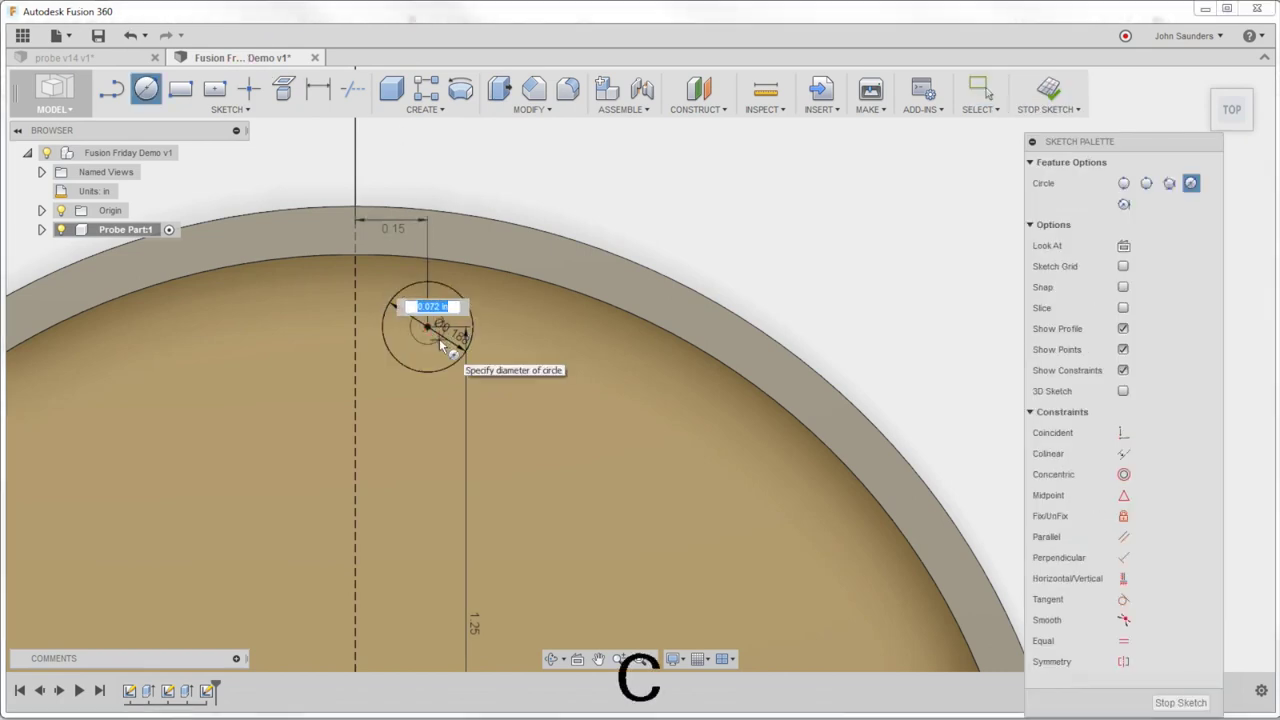
{"action": "type", "text": "0.07"}
{"action": "key", "text": "Return"}
{"action": "scroll", "coordinate": [566, 304], "scroll_direction": "down", "scroll_amount": 2}
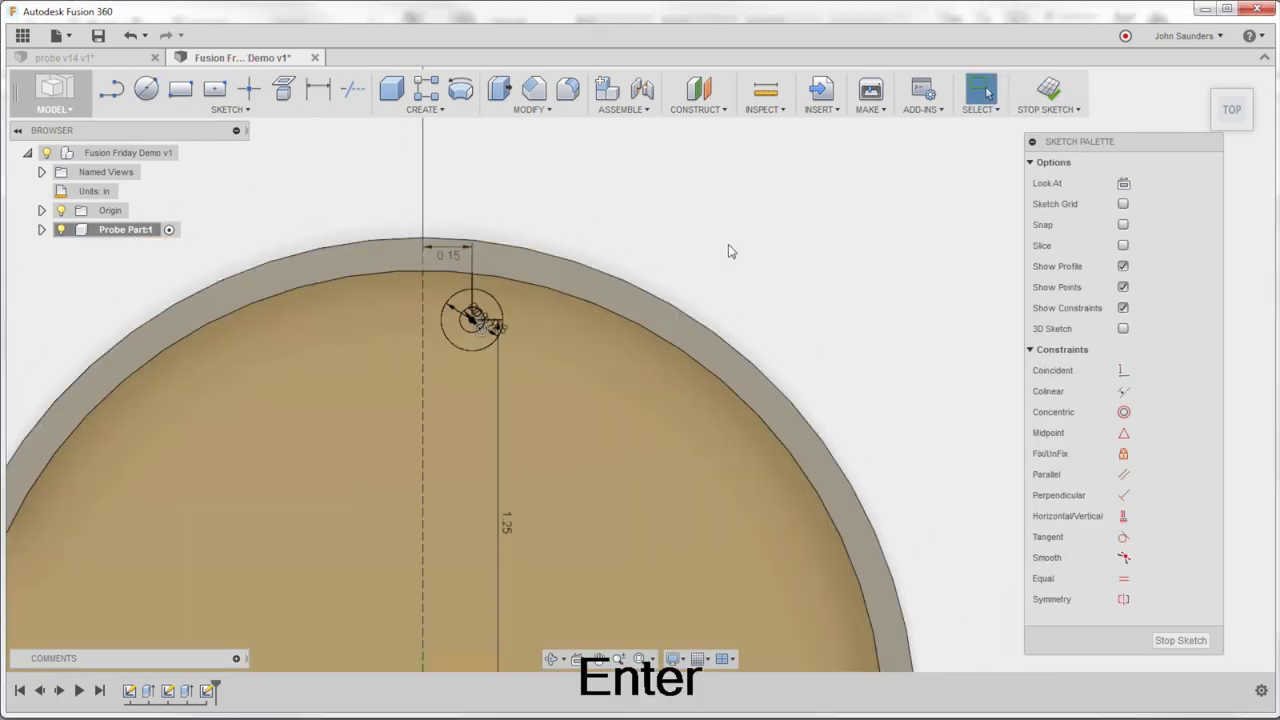
Extrude the ring between the two concentric circles as a cut 0.125 in deep into the recess floor
{"action": "middle_click_drag", "start_coordinate": [728, 250], "coordinate": [791, 204], "text": "shift"}
{"action": "key", "text": "e"}
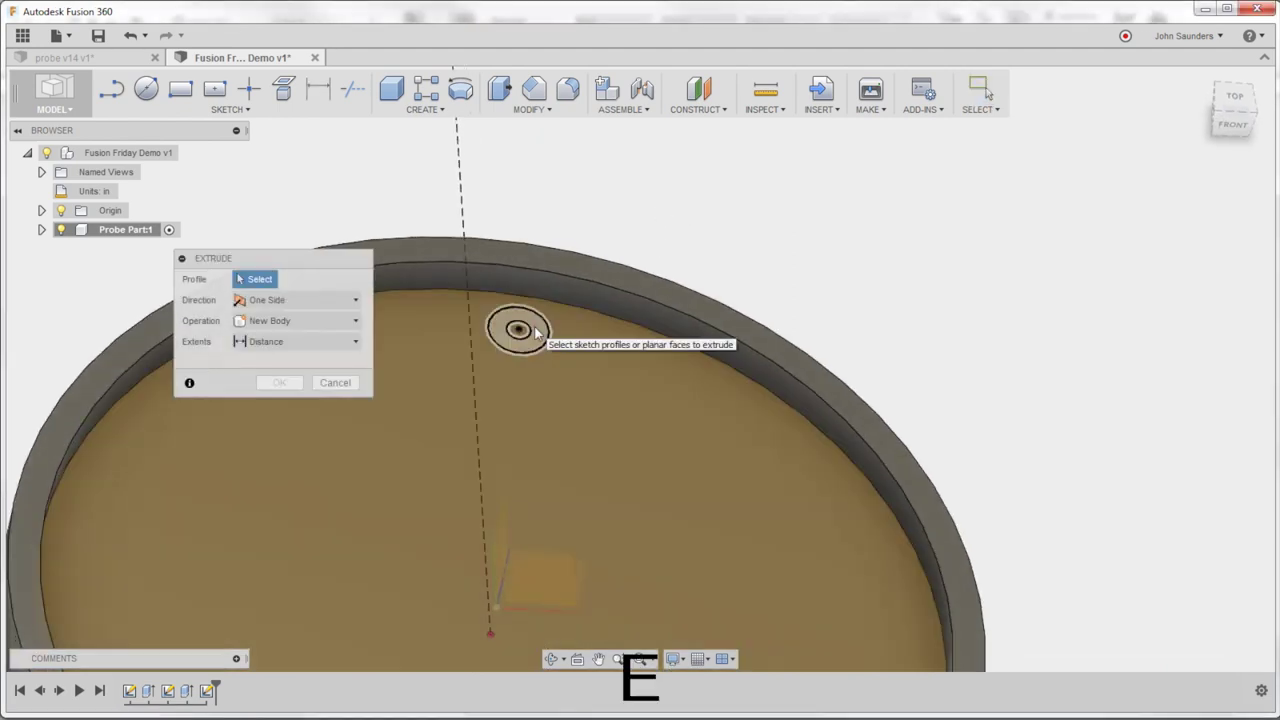
{"action": "left_click", "coordinate": [538, 333]}
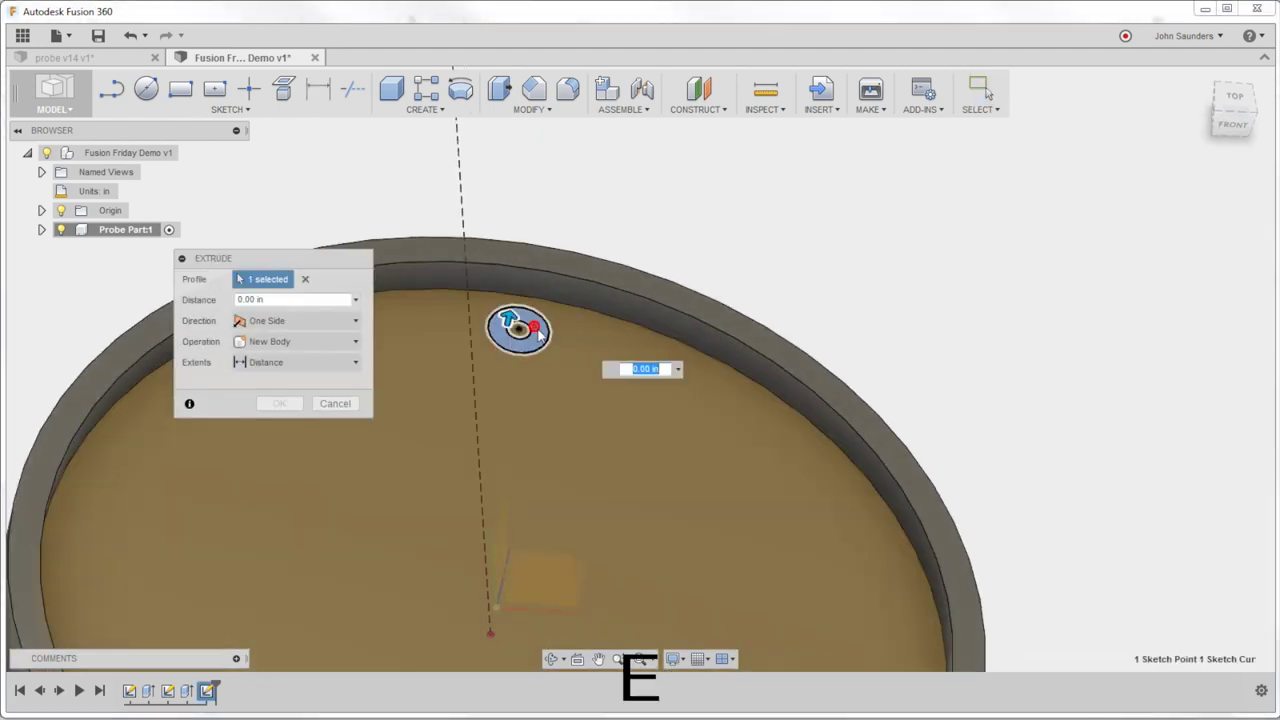
{"action": "key", "text": "Delete"}
{"action": "key", "text": "Return"}
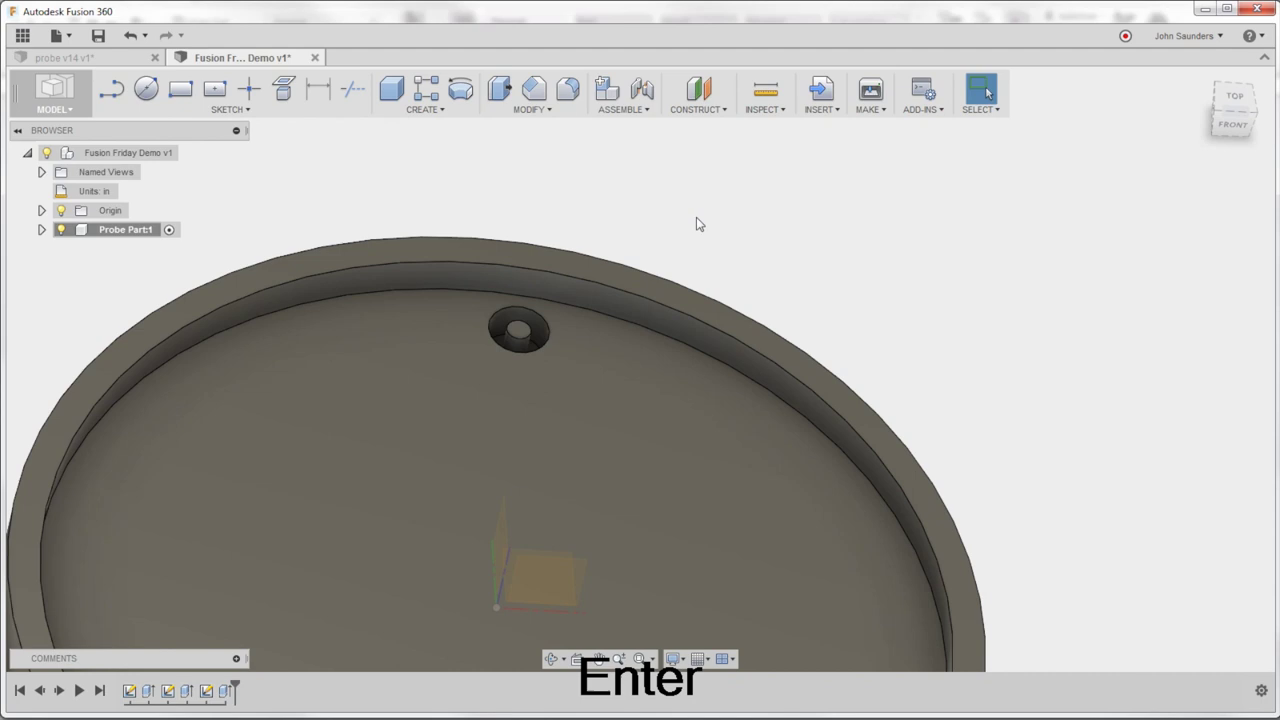
Compare the new ring-shaped pocket with the probe v14 reference model and return to the demo design
{"action": "middle_click_drag", "start_coordinate": [696, 217], "coordinate": [735, 225], "text": "shift"}
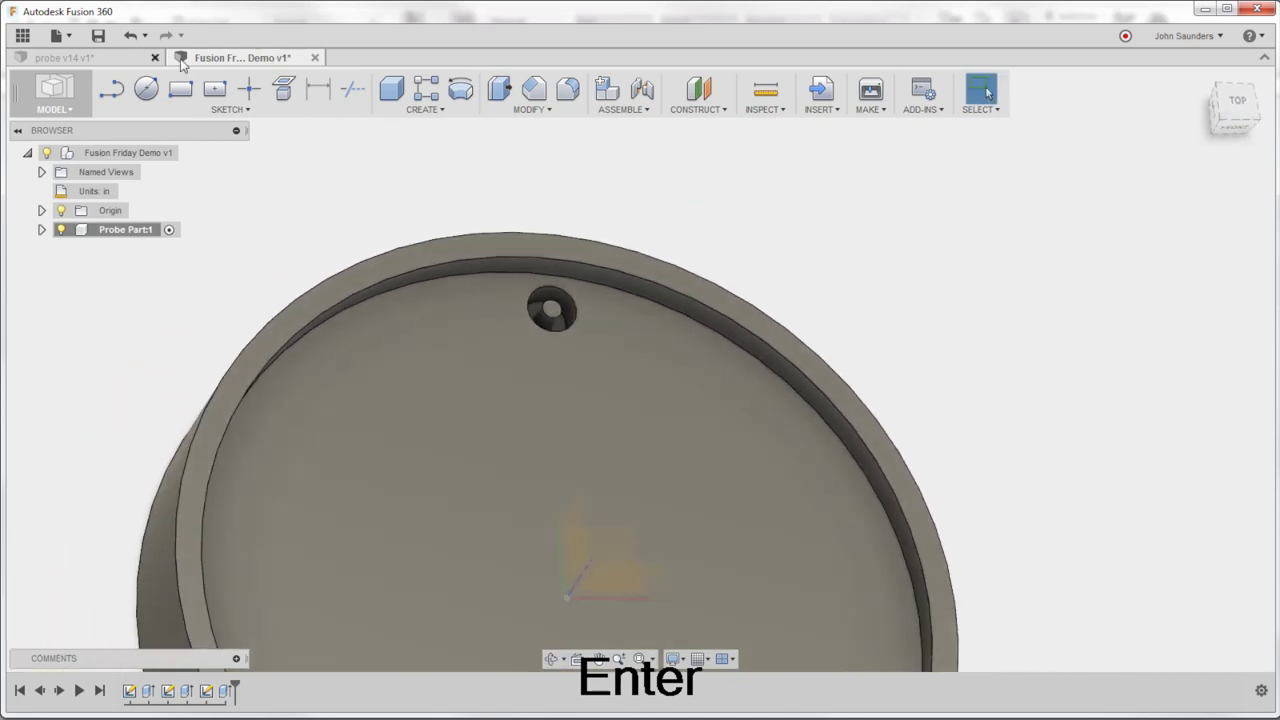
{"action": "left_click", "coordinate": [95, 58]}
{"action": "left_click", "coordinate": [203, 58]}
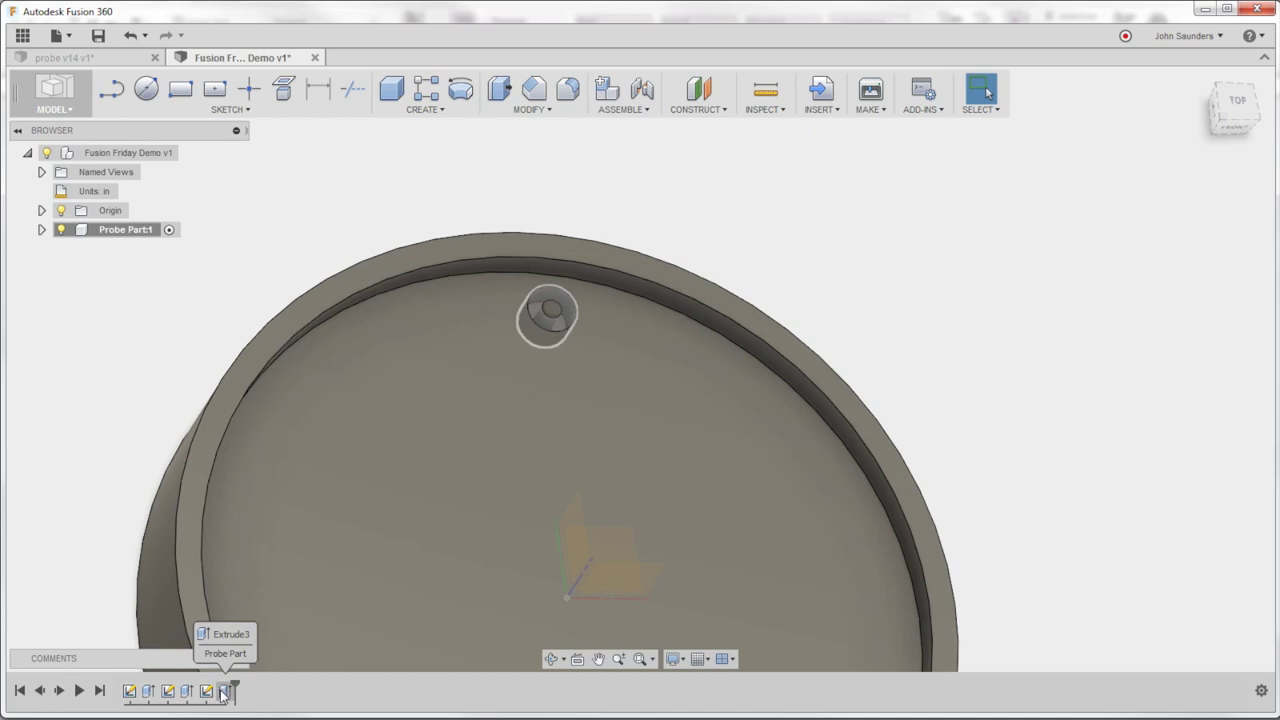
{"action": "left_click", "coordinate": [222, 691]}
{"action": "left_click", "coordinate": [272, 184]}
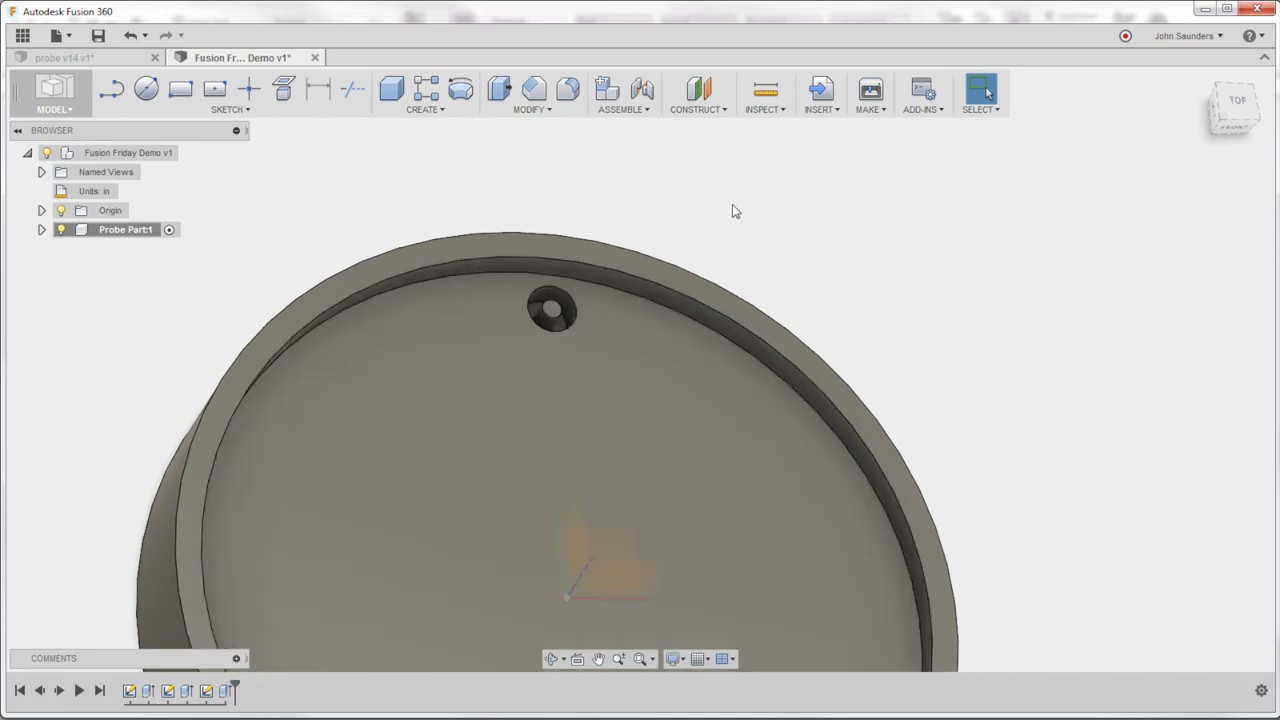
{"action": "scroll", "coordinate": [539, 323], "scroll_direction": "up", "scroll_amount": 3}
{"action": "left_click", "coordinate": [543, 316]}
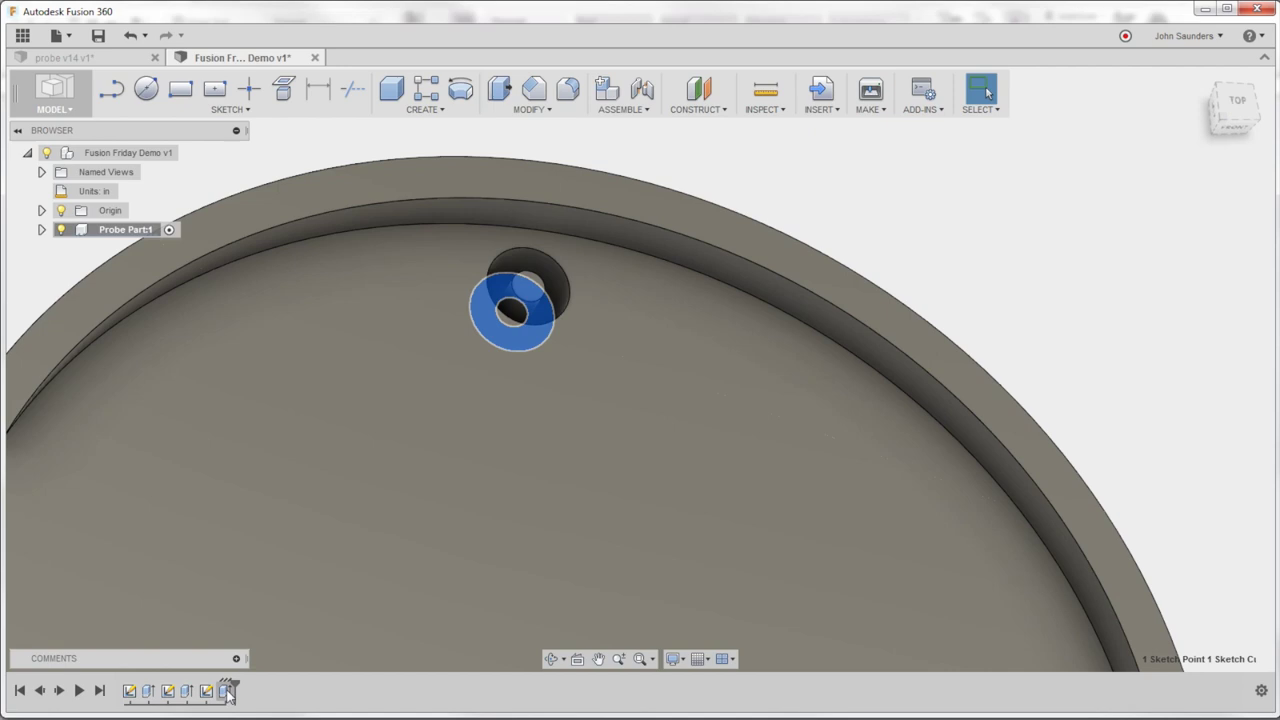
{"action": "right_click", "coordinate": [224, 691]}
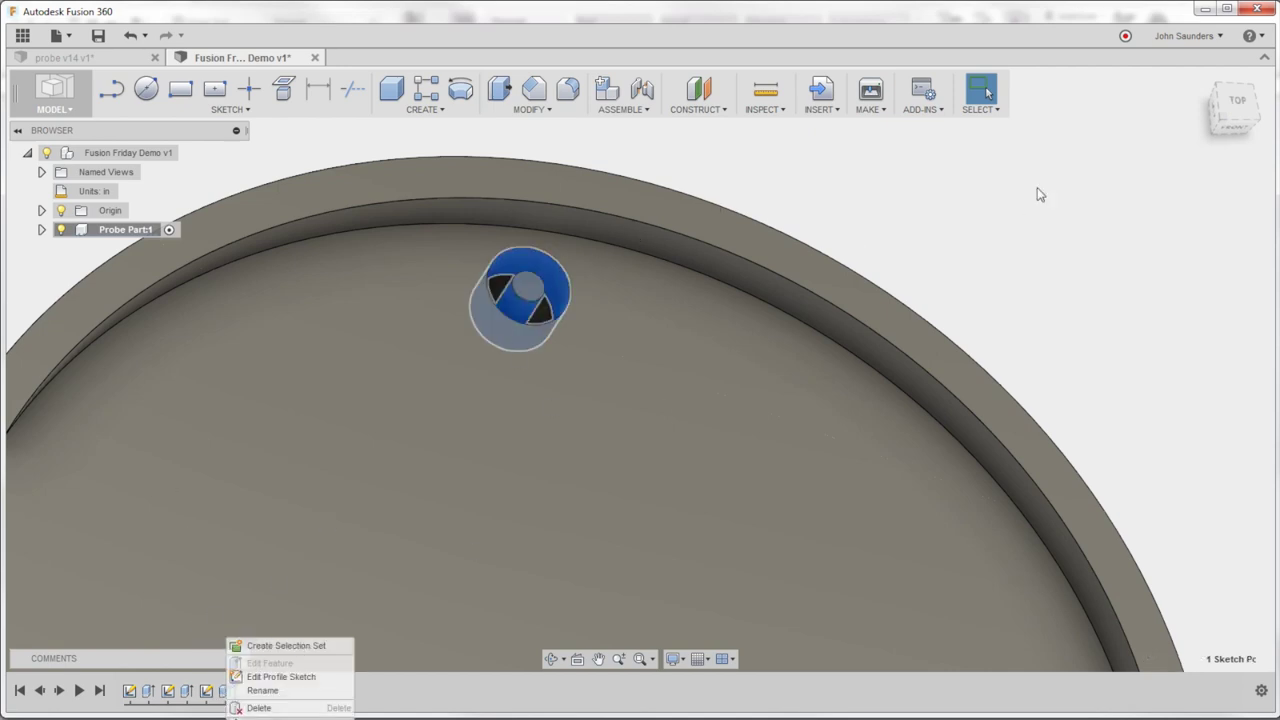
{"action": "left_click", "coordinate": [983, 205]}
{"action": "left_click_drag", "start_coordinate": [948, 183], "coordinate": [1060, 242]}
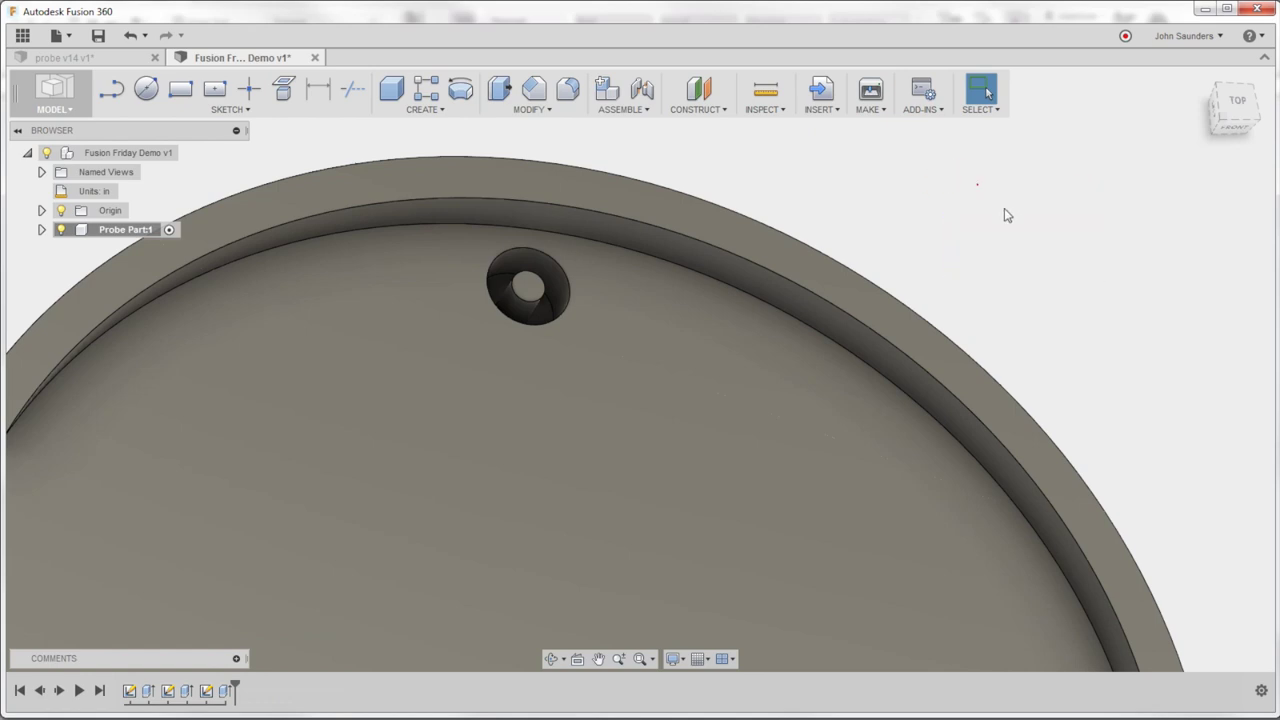
{"action": "left_click_drag", "start_coordinate": [931, 192], "coordinate": [1040, 300]}
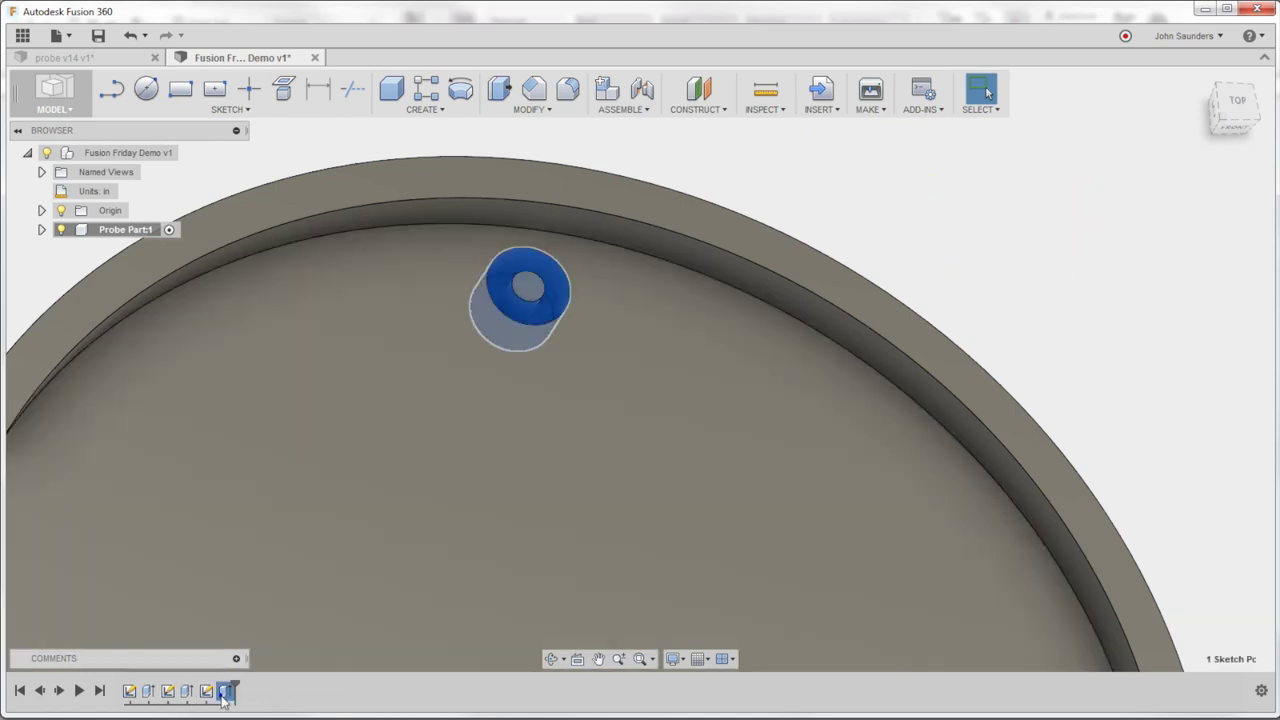
Edit the ring cut's extrusion and set its distance to -0.08 in
{"action": "right_click", "coordinate": [225, 691]}
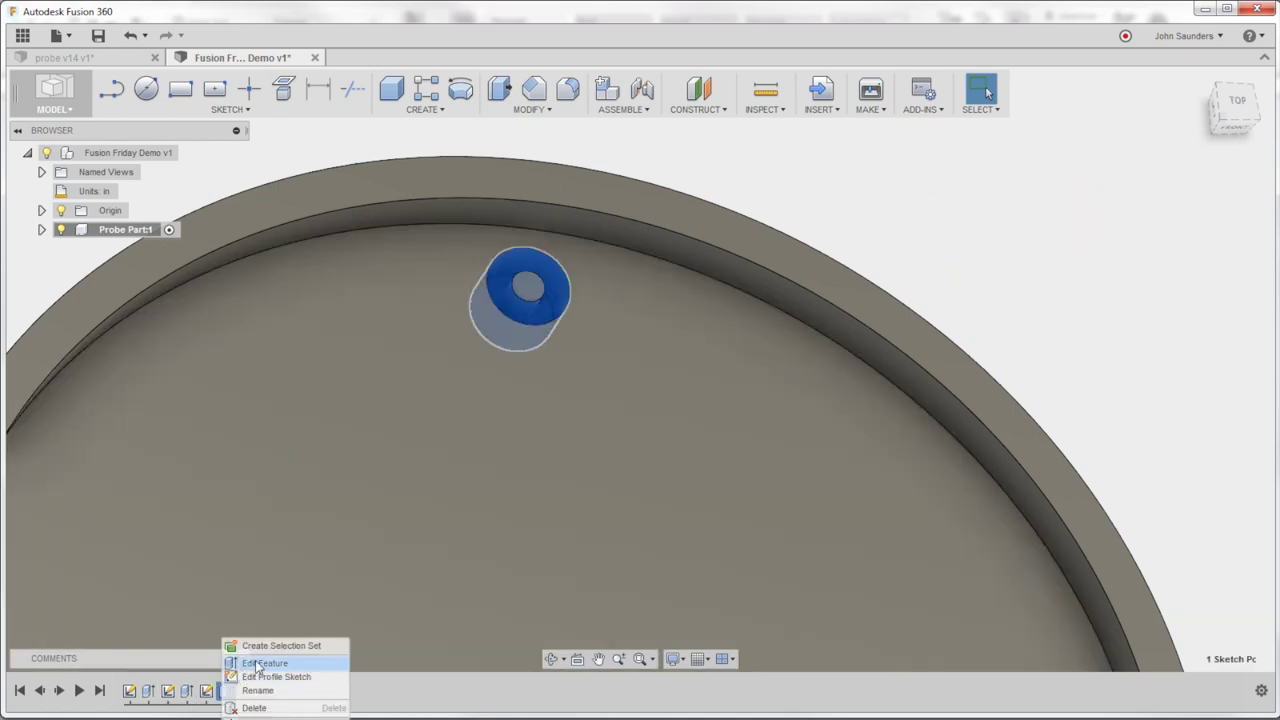
{"action": "left_click", "coordinate": [262, 663]}
{"action": "type", "text": "-0"}
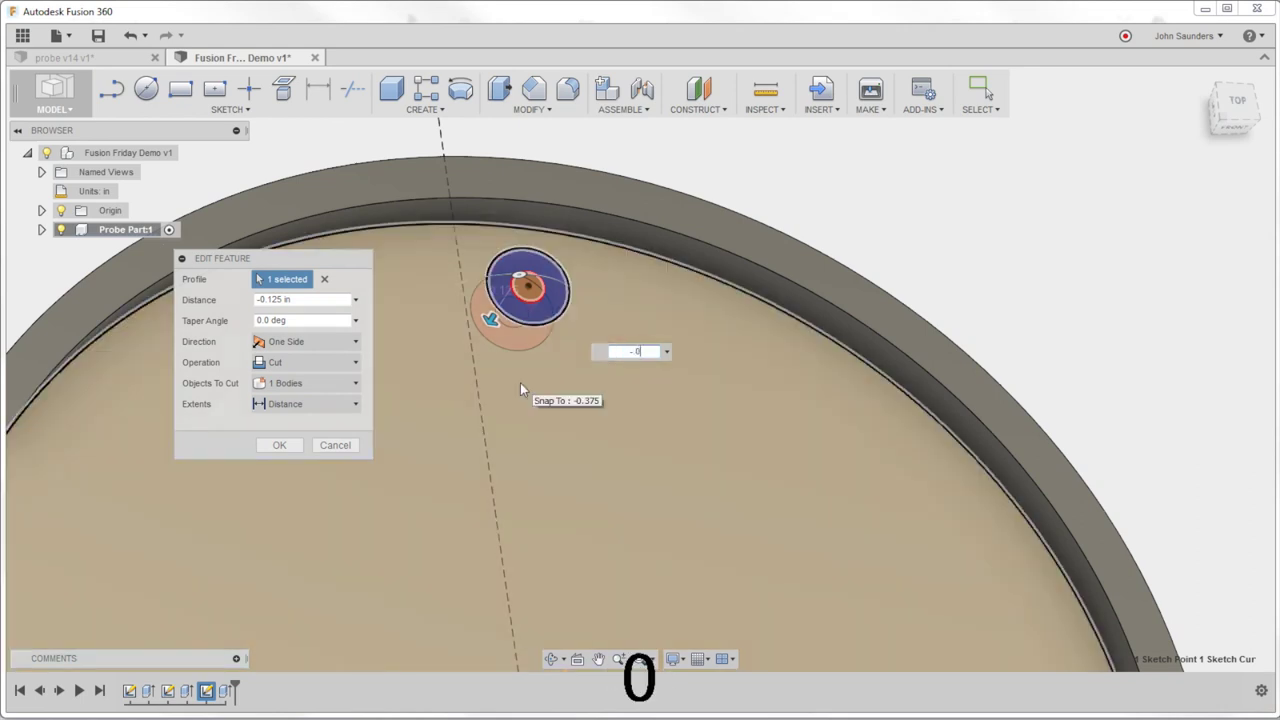
{"action": "type", "text": "8"}
{"action": "key", "text": "Return"}
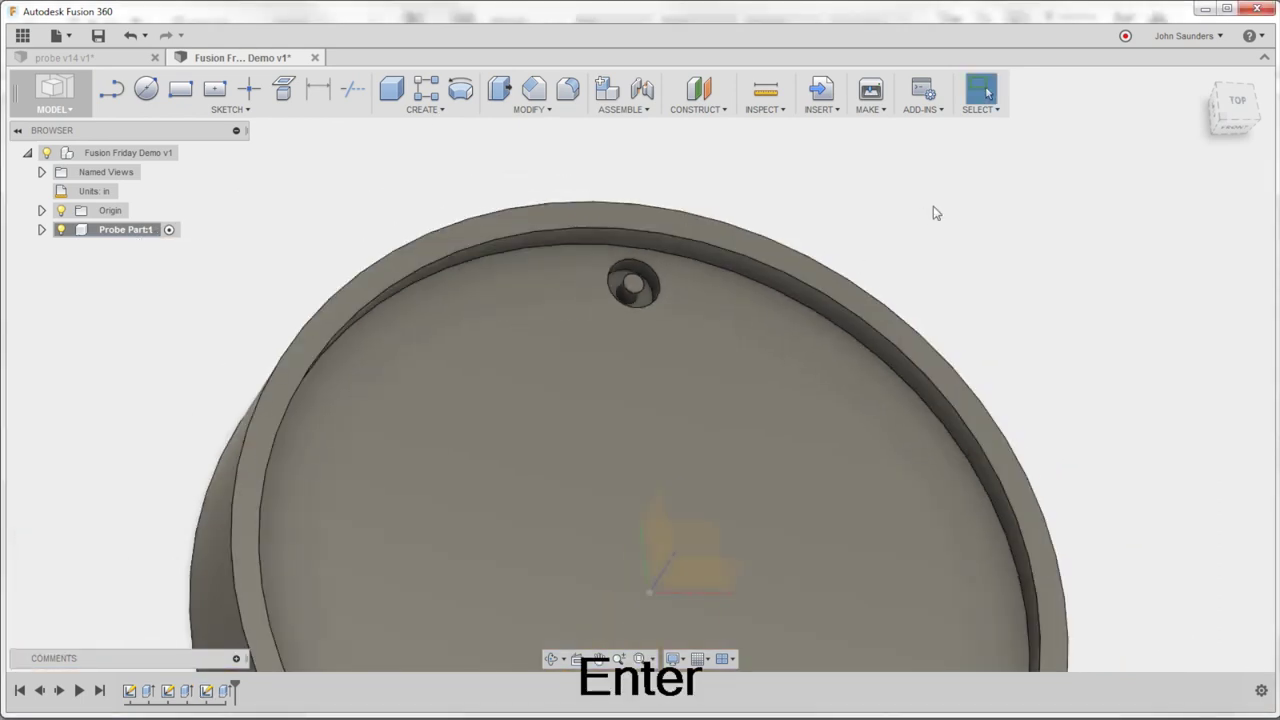
Extrude the top face of the small post inside the ring pocket downward to cut a hole through the part
{"action": "scroll", "coordinate": [880, 178], "scroll_direction": "up", "scroll_amount": 2}
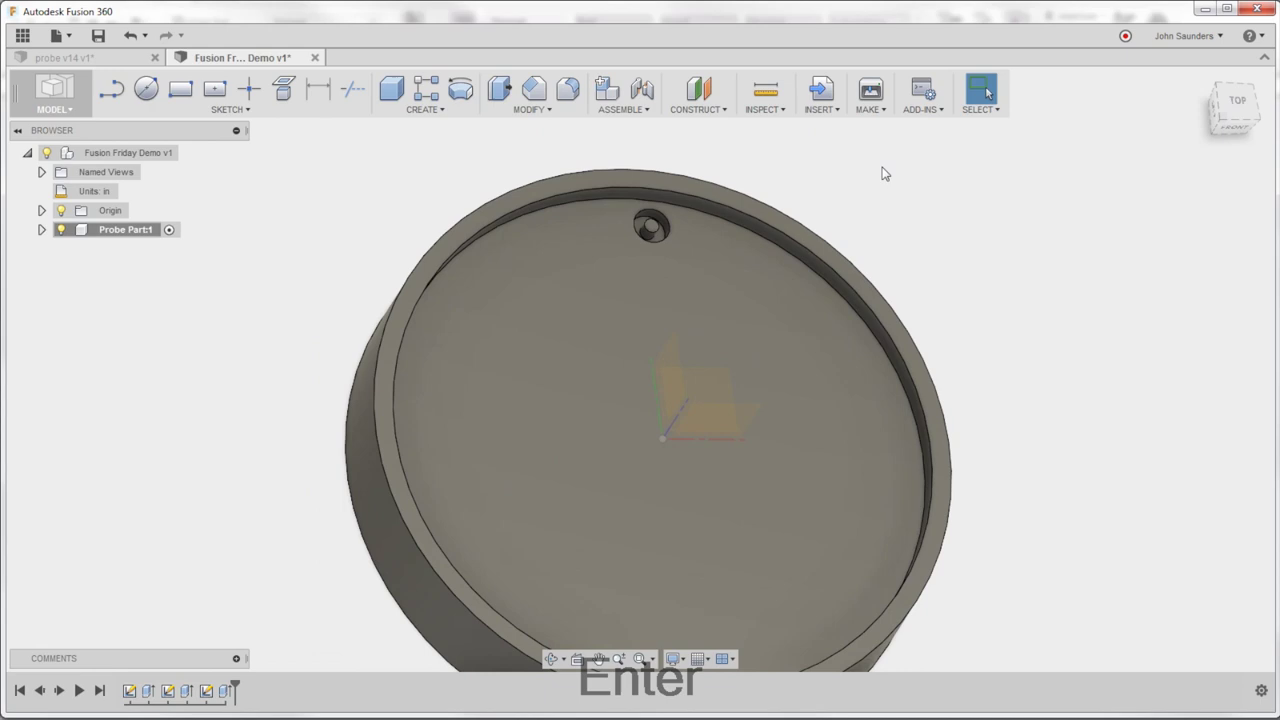
{"action": "scroll", "coordinate": [884, 191], "scroll_direction": "up", "scroll_amount": 3}
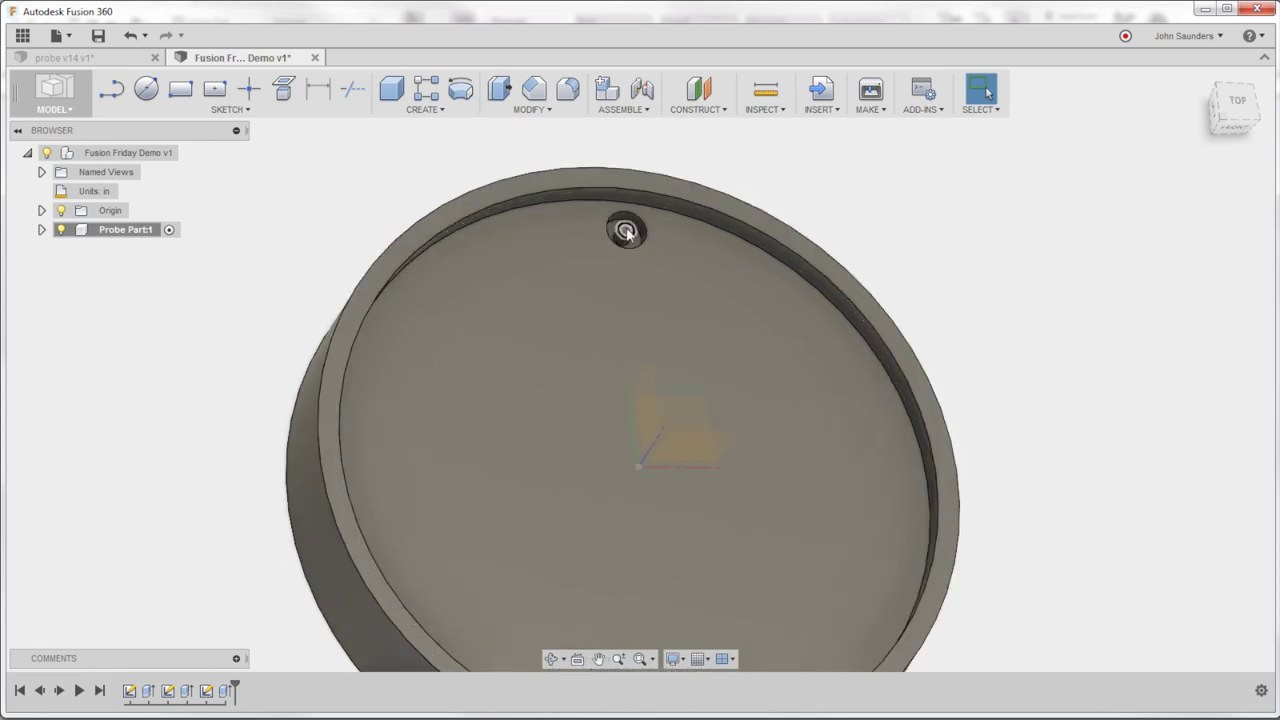
{"action": "key", "text": "e"}
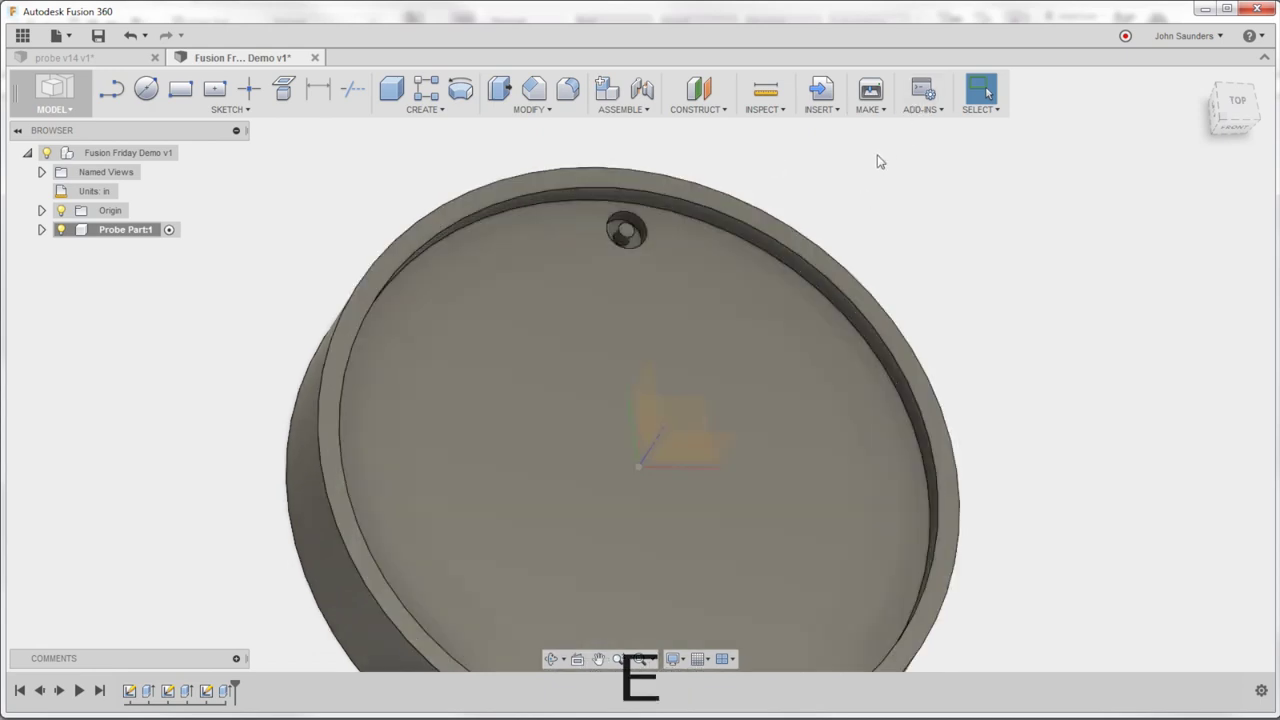
{"action": "scroll", "coordinate": [626, 232], "scroll_direction": "up", "scroll_amount": 1}
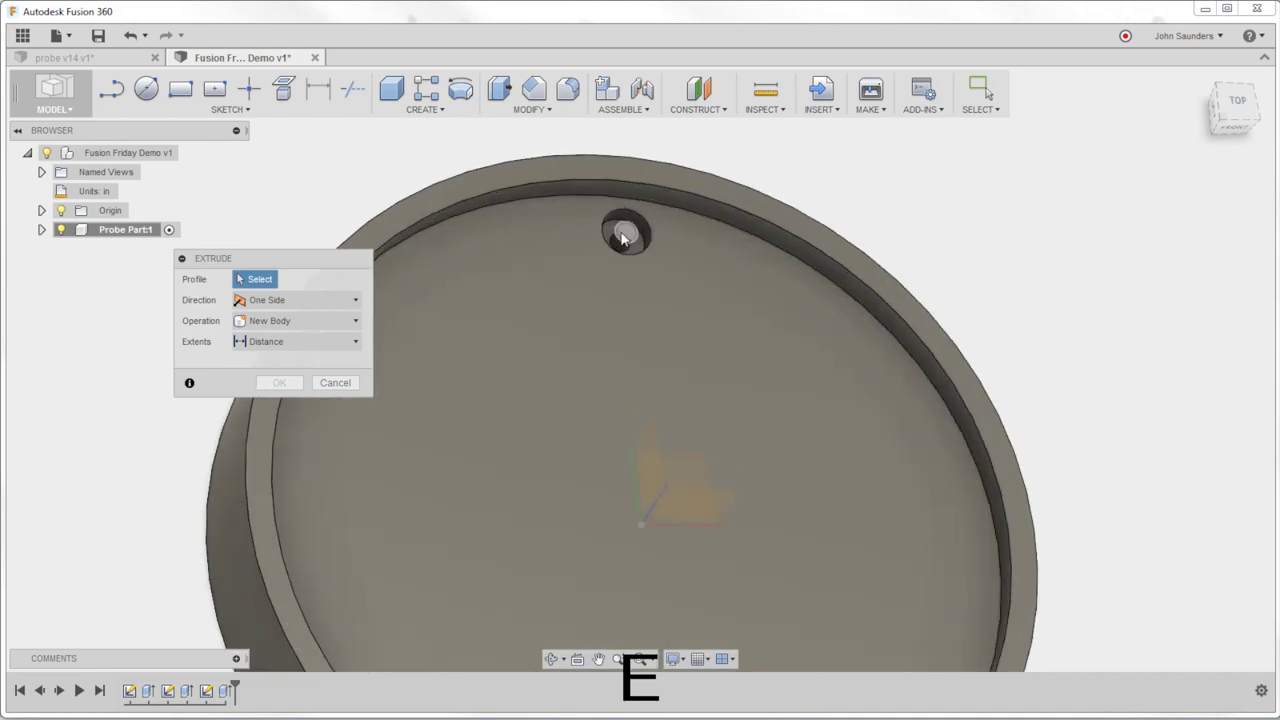
{"action": "left_click", "coordinate": [626, 230]}
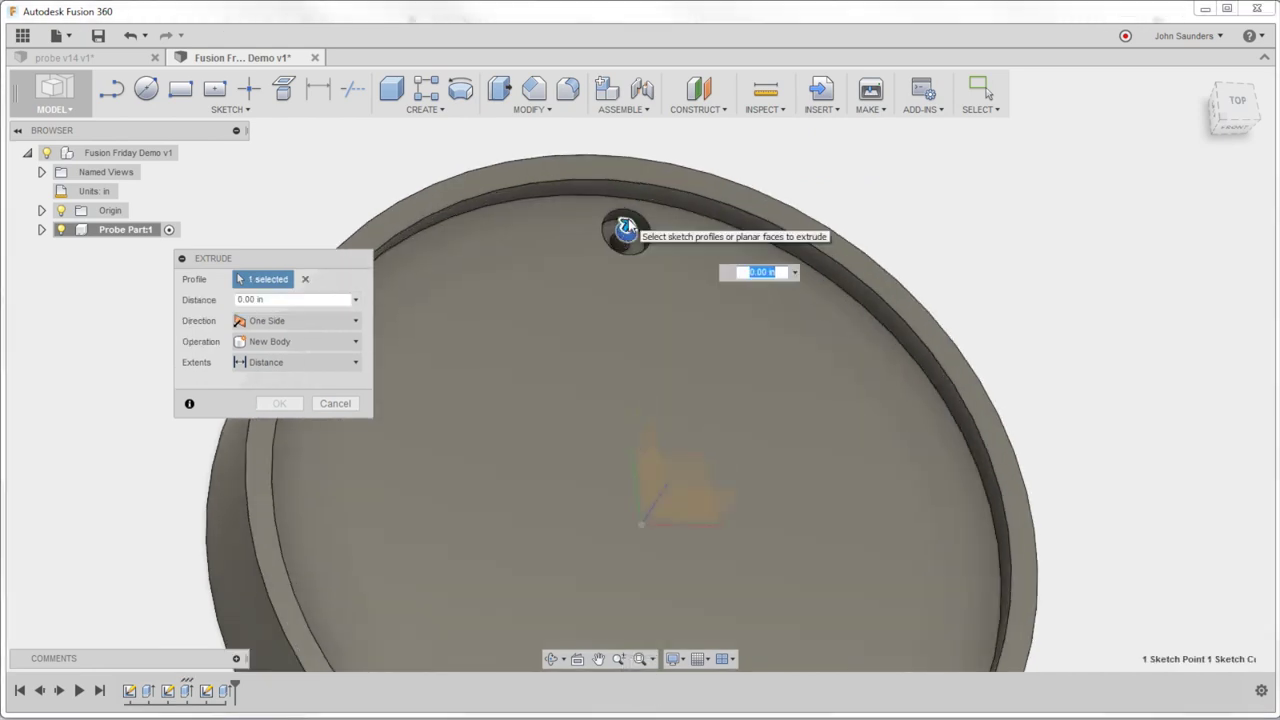
{"action": "left_click_drag", "start_coordinate": [628, 222], "coordinate": [454, 497]}
{"action": "key", "text": "Return"}
{"action": "middle_click_drag", "start_coordinate": [346, 449], "coordinate": [511, 236], "text": "shift"}
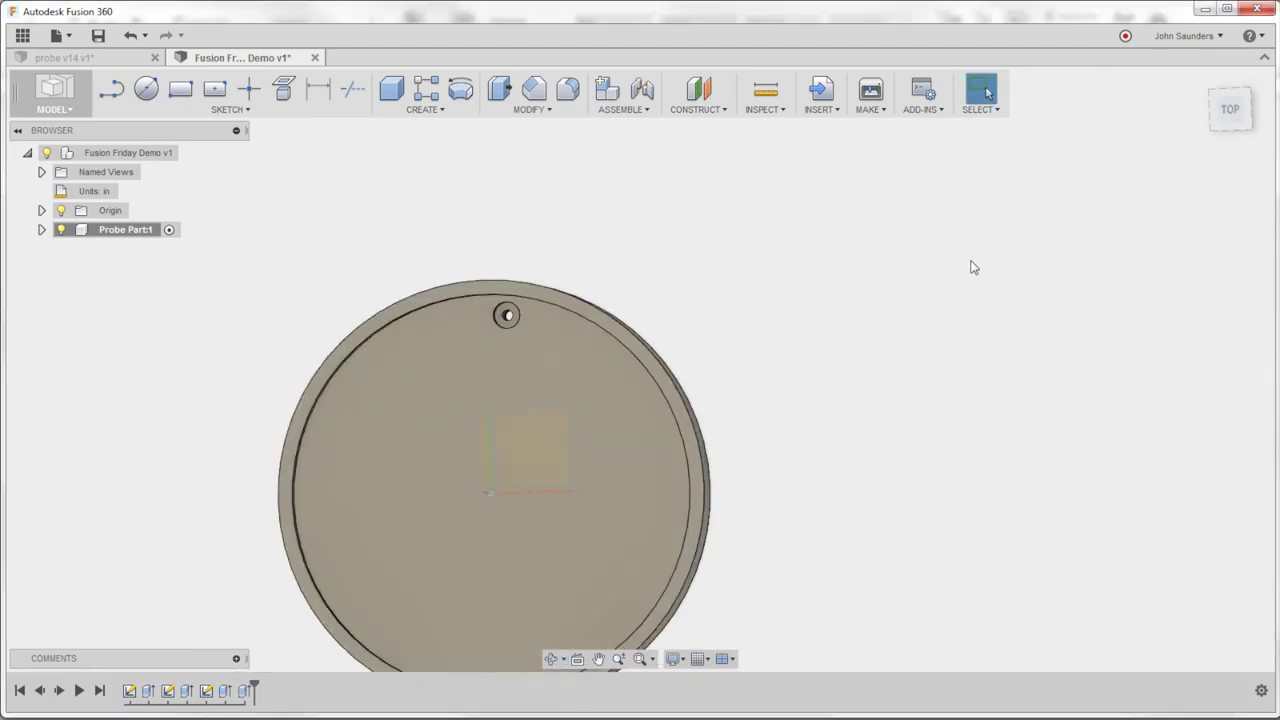
{"action": "left_click", "coordinate": [1231, 109]}
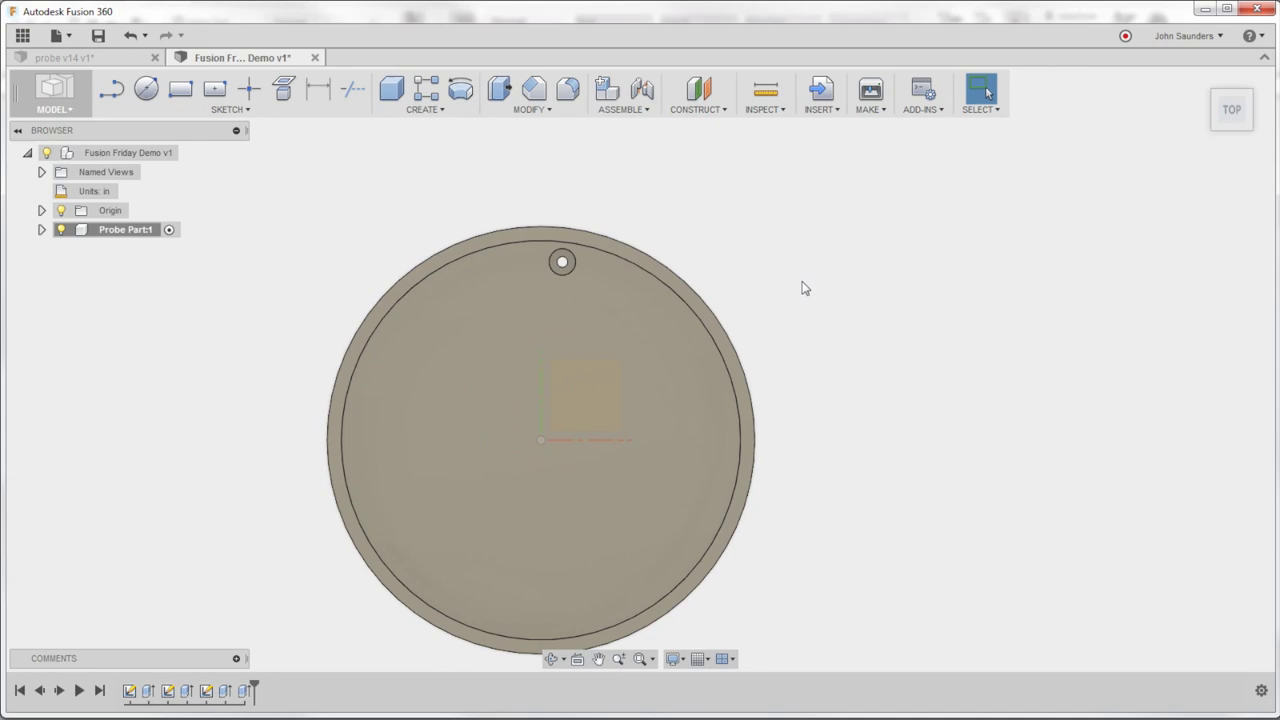
{"action": "middle_click_drag", "start_coordinate": [805, 289], "coordinate": [651, 489], "text": "shift"}
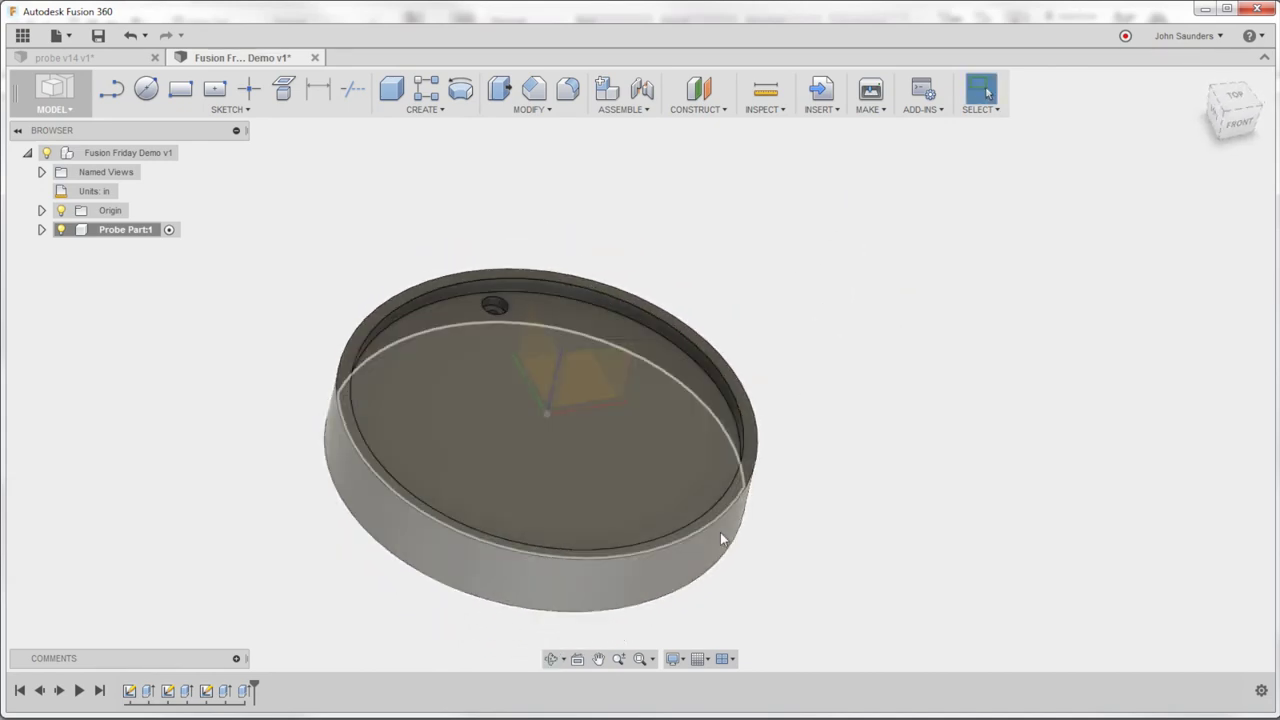
Try mirroring only the ring cut feature across the upright origin plane, and delete the resulting mirror
{"action": "left_click", "coordinate": [720, 532]}
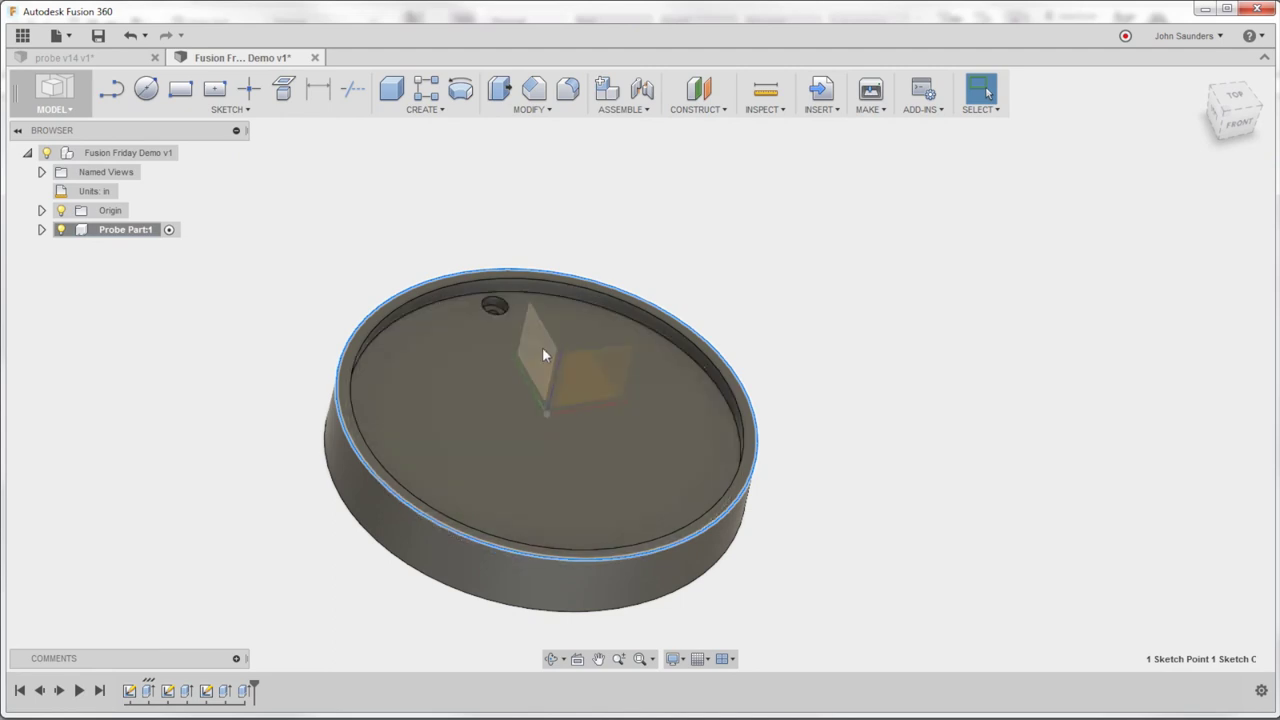
{"action": "middle_click_drag", "start_coordinate": [543, 350], "coordinate": [901, 191], "text": "shift"}
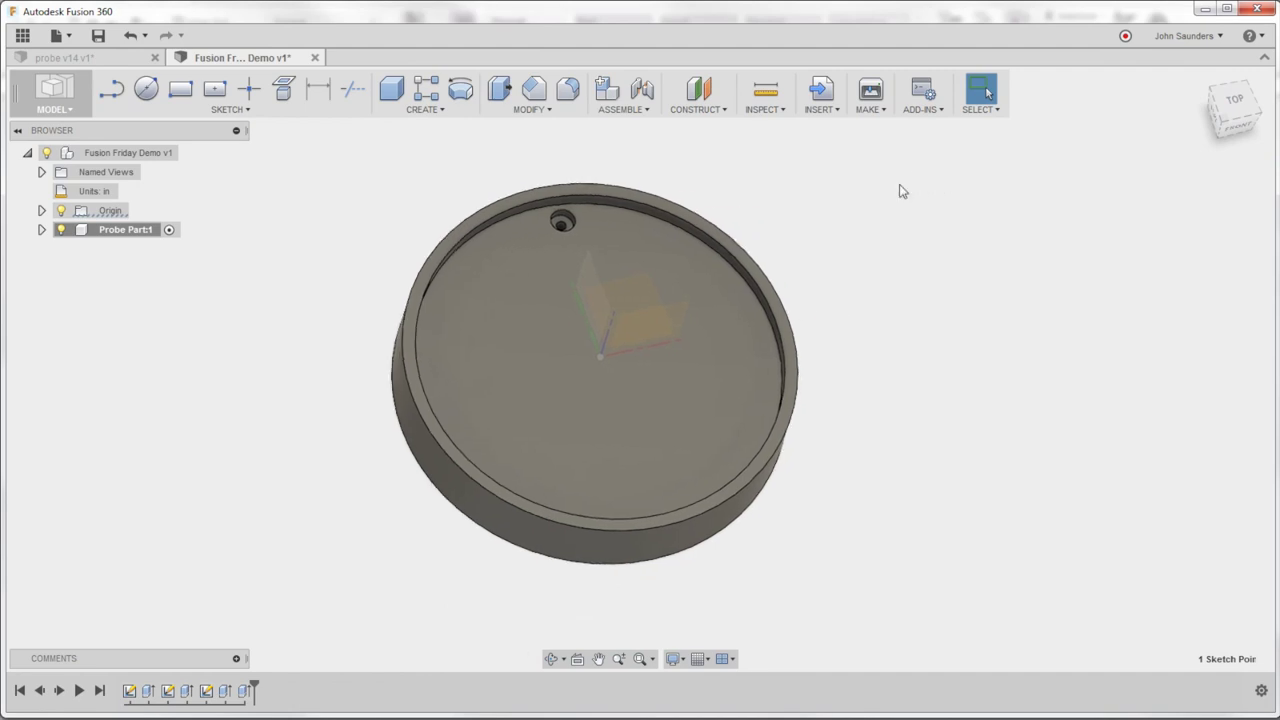
{"action": "left_click", "coordinate": [434, 110]}
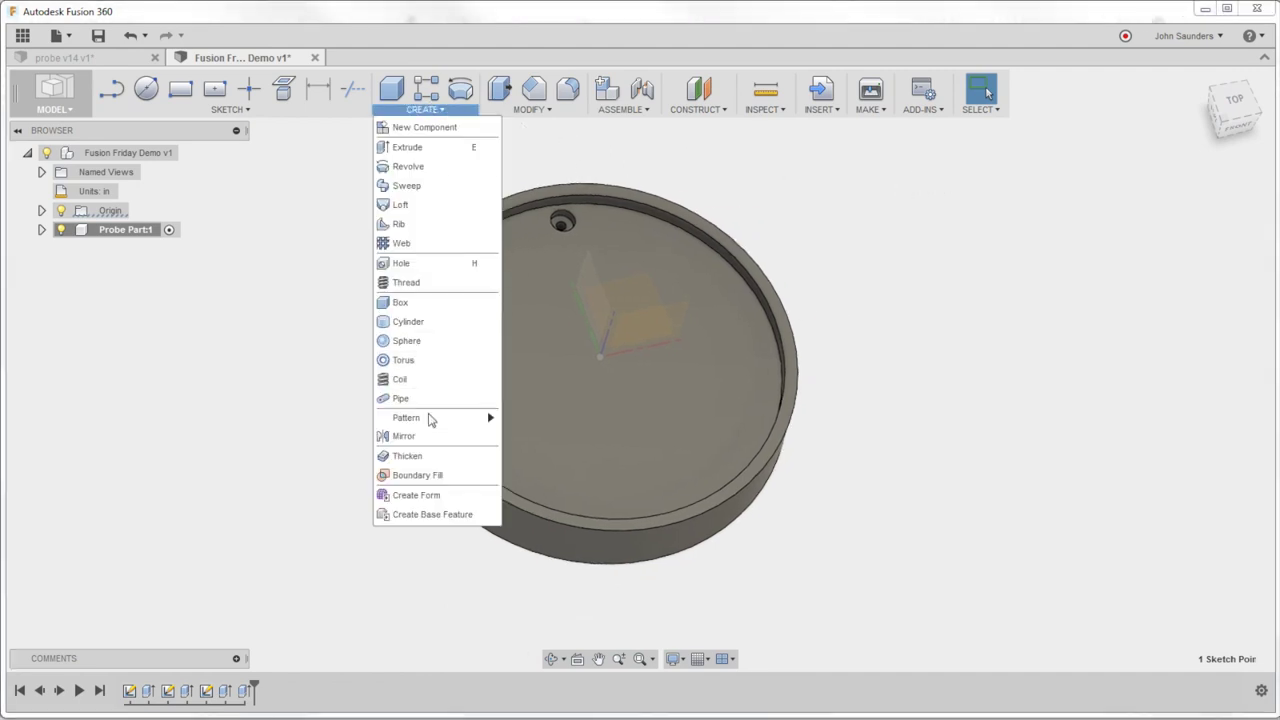
{"action": "left_click", "coordinate": [404, 436]}
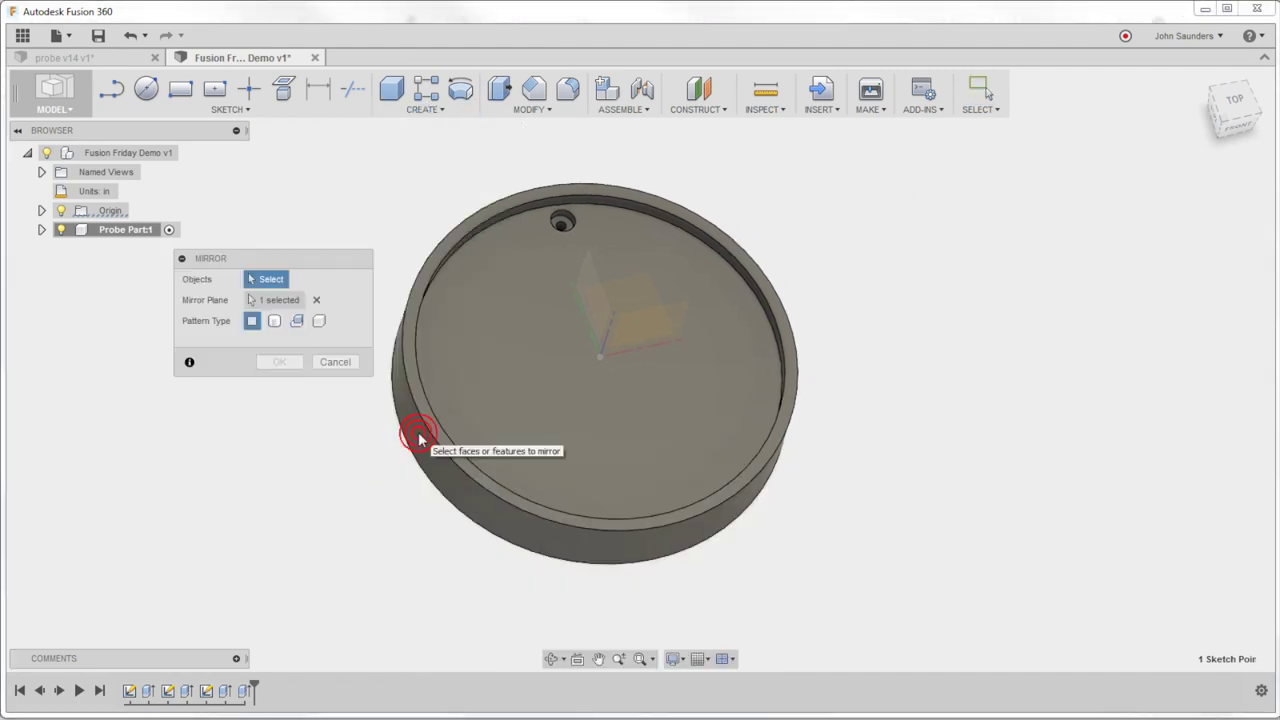
{"action": "left_click", "coordinate": [297, 321]}
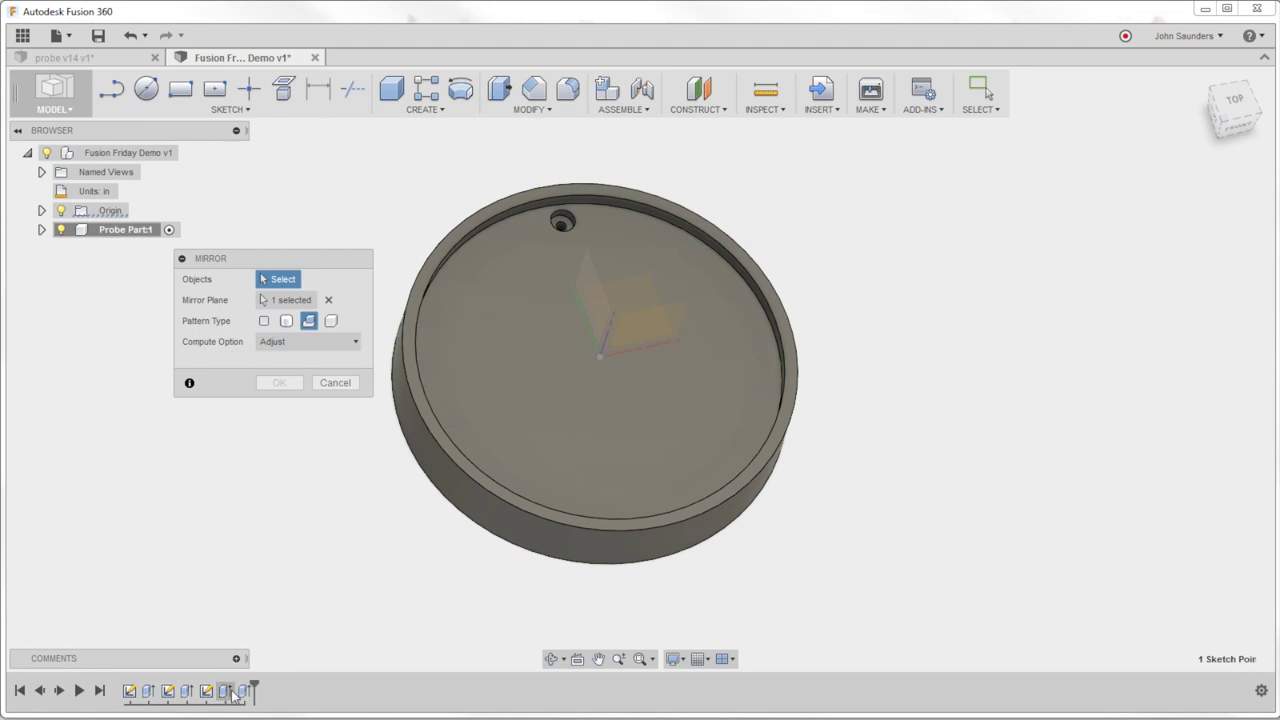
{"action": "left_click", "coordinate": [225, 693]}
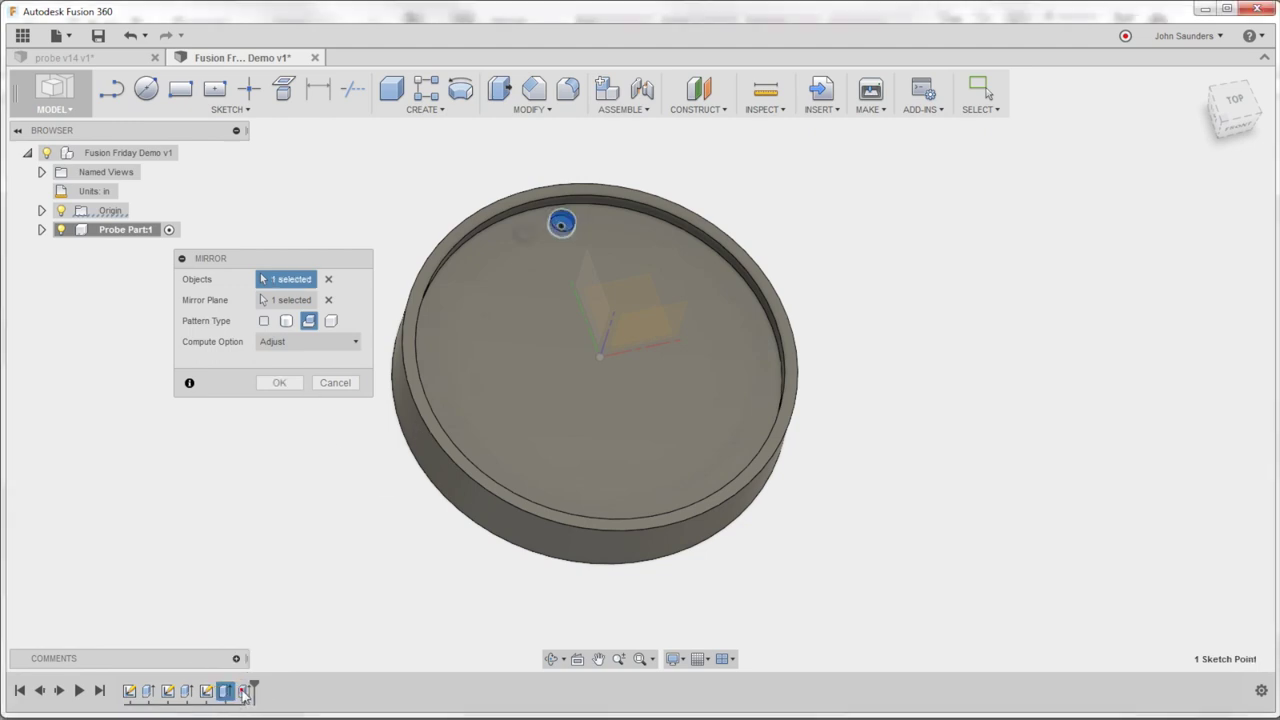
{"action": "double_click", "coordinate": [244, 693]}
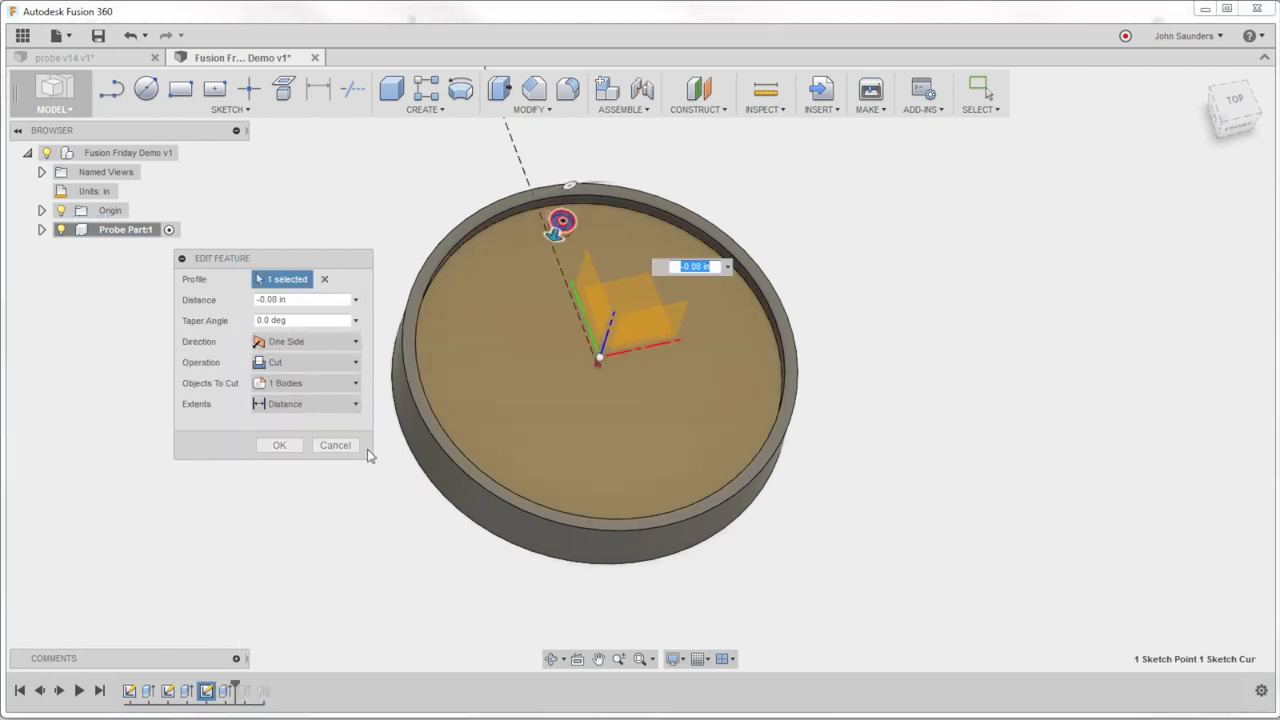
{"action": "left_click", "coordinate": [335, 445]}
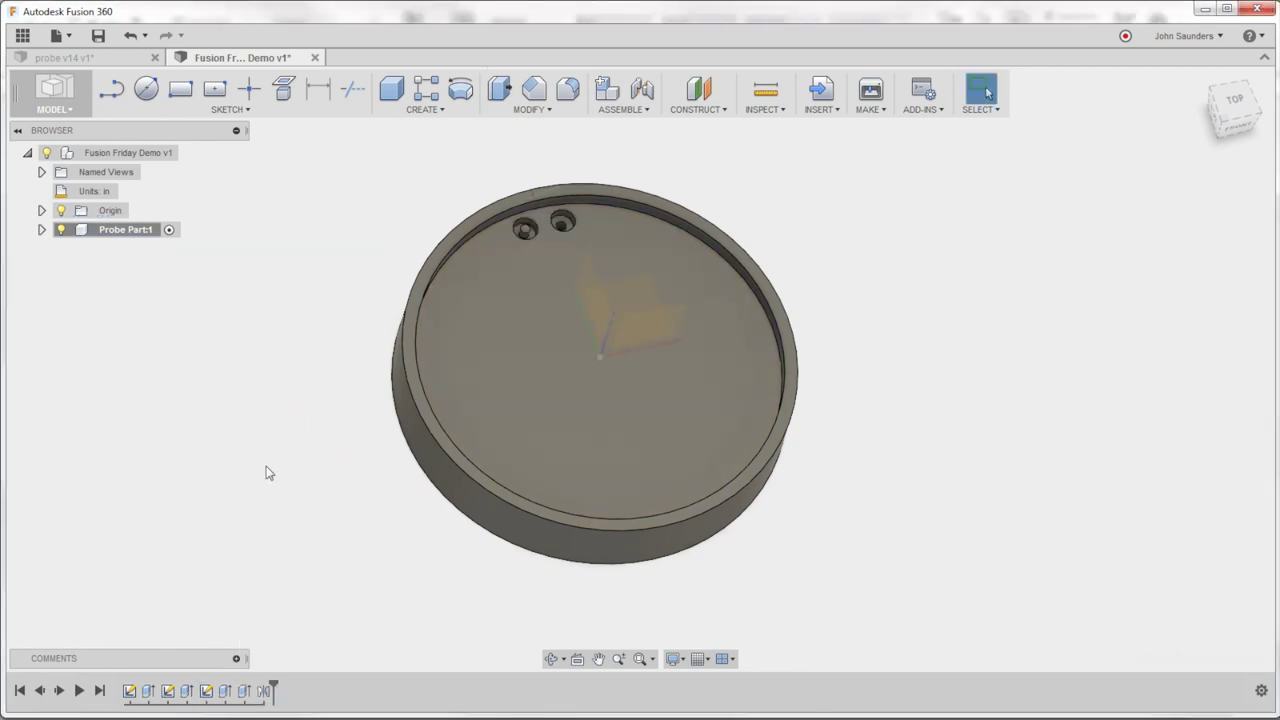
{"action": "left_click", "coordinate": [264, 698]}
{"action": "key", "text": "Delete"}
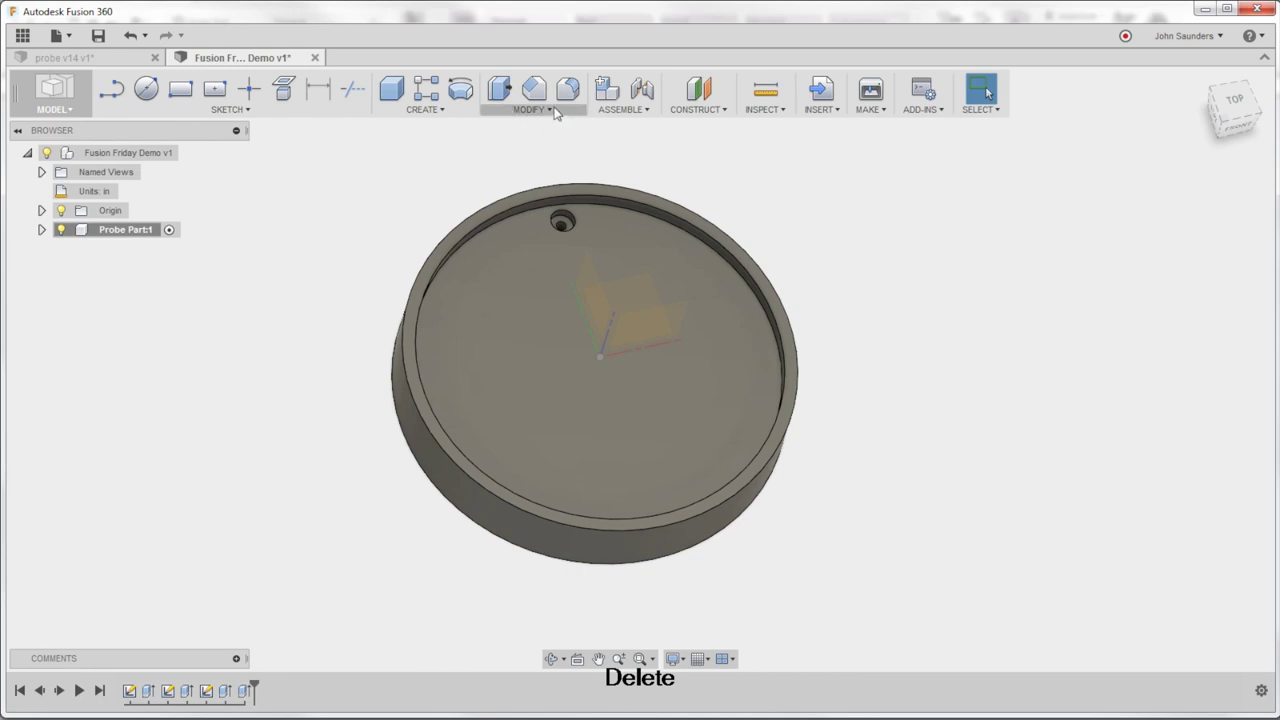
Mirror both the ring cut and the through-hole extrusion as features across the upright origin plane between the hole positions
{"action": "left_click", "coordinate": [440, 109]}
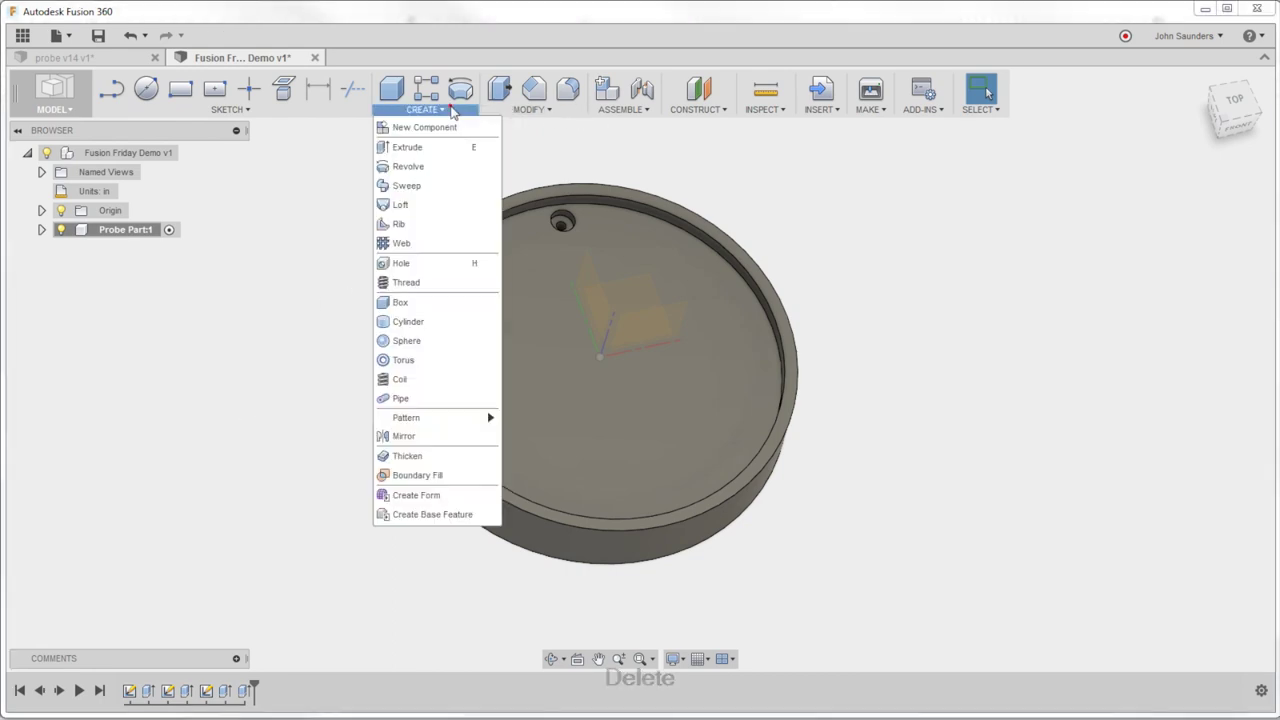
{"action": "left_click", "coordinate": [404, 438]}
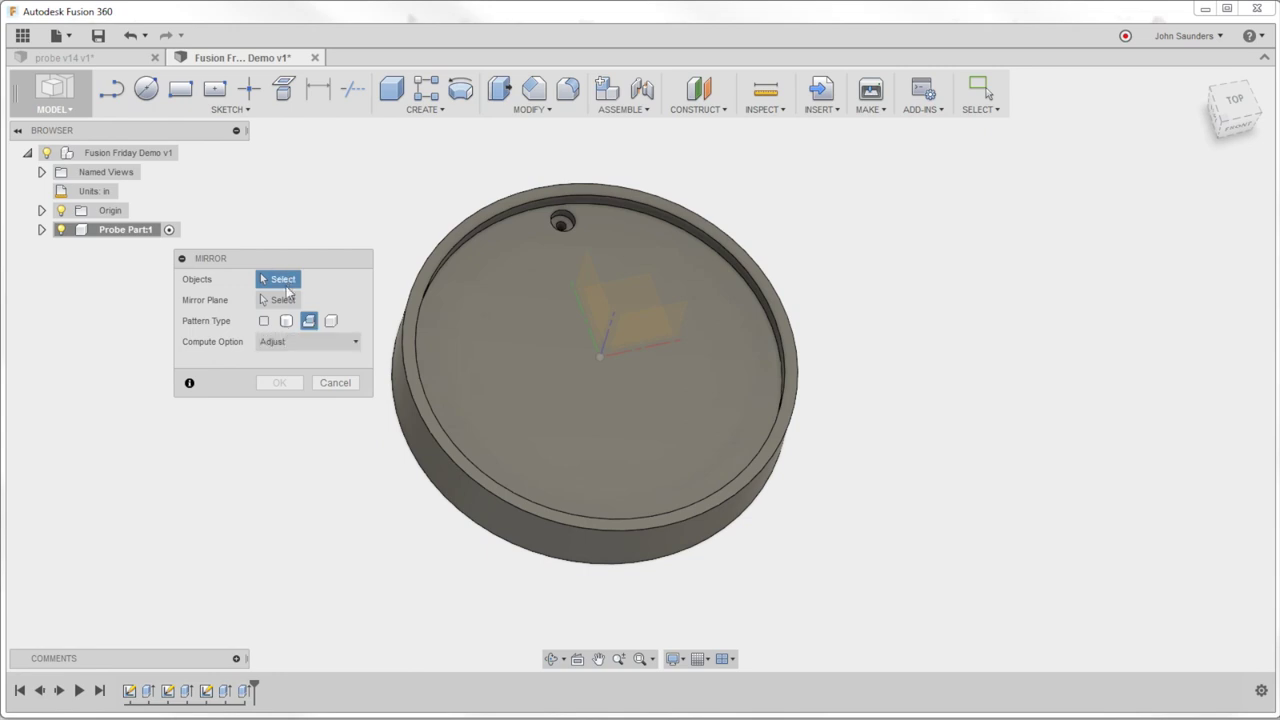
{"action": "left_click", "coordinate": [244, 691]}
{"action": "left_click", "coordinate": [225, 690]}
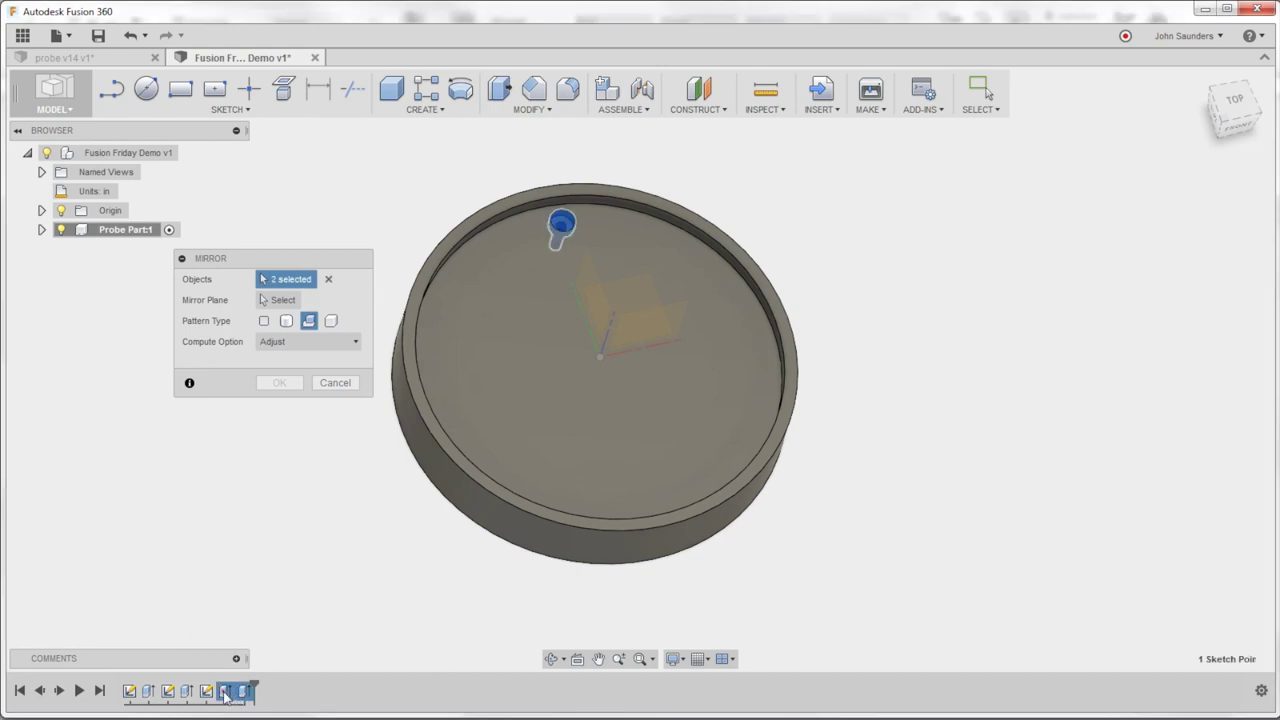
{"action": "left_click", "coordinate": [281, 302]}
{"action": "middle_click_drag", "start_coordinate": [400, 178], "coordinate": [536, 206], "text": "shift"}
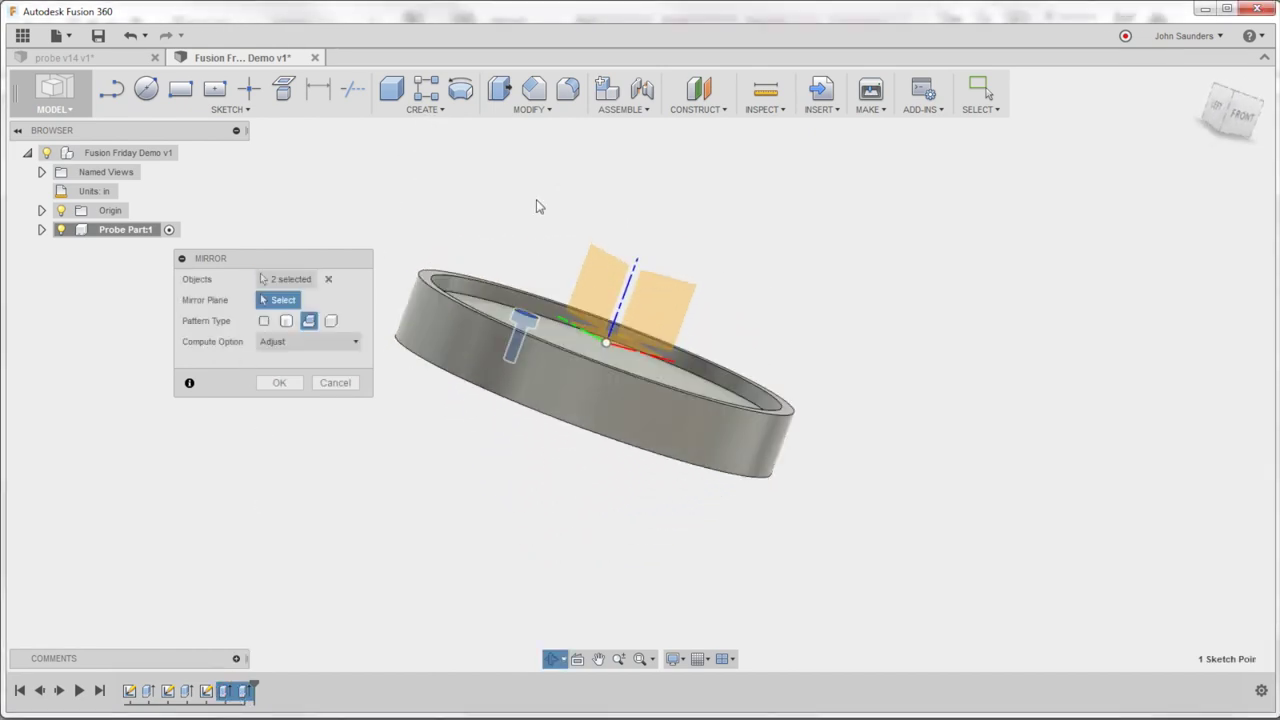
{"action": "left_click", "coordinate": [607, 284]}
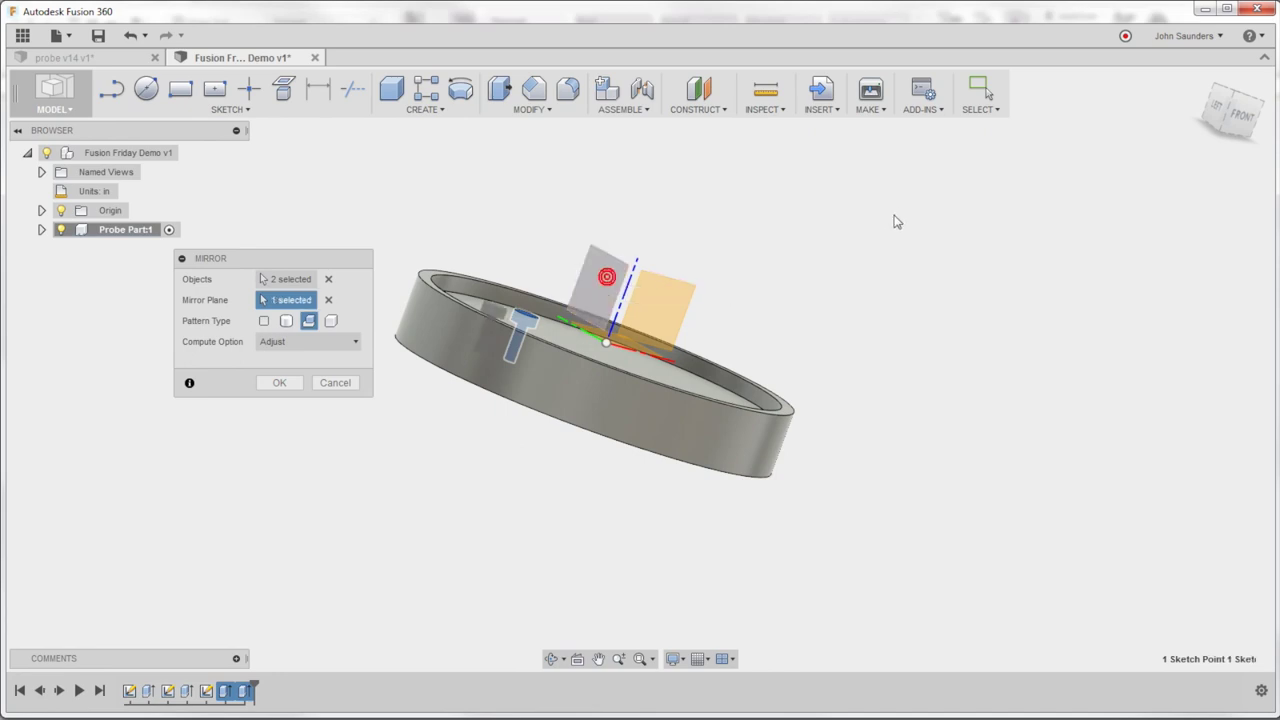
{"action": "mouse_move", "coordinate": [891, 217]}
{"action": "middle_mouse_down", "text": "shift"}
{"action": "mouse_move", "coordinate": [849, 251]}
{"action": "mouse_move", "coordinate": [849, 277]}
{"action": "mouse_move", "coordinate": [624, 287]}
{"action": "middle_mouse_up", "text": "shift"}
{"action": "scroll", "coordinate": [624, 283], "scroll_direction": "up", "scroll_amount": 1}
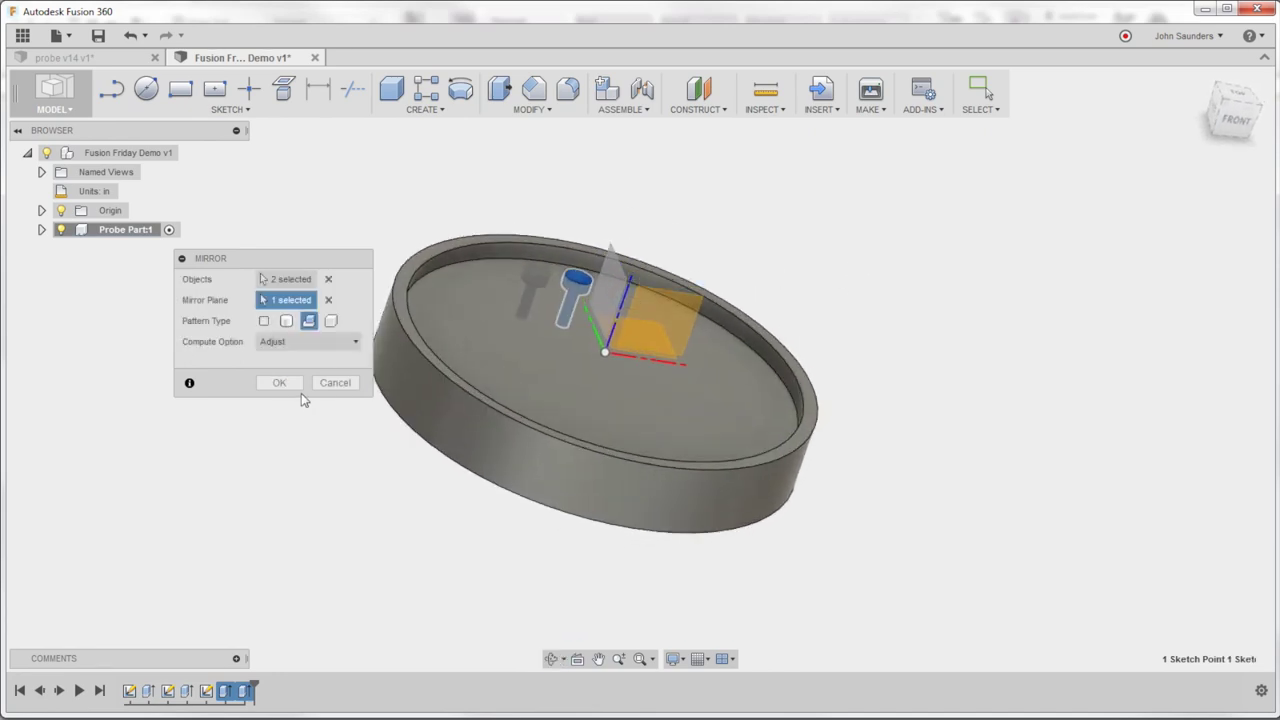
{"action": "left_click", "coordinate": [279, 383]}
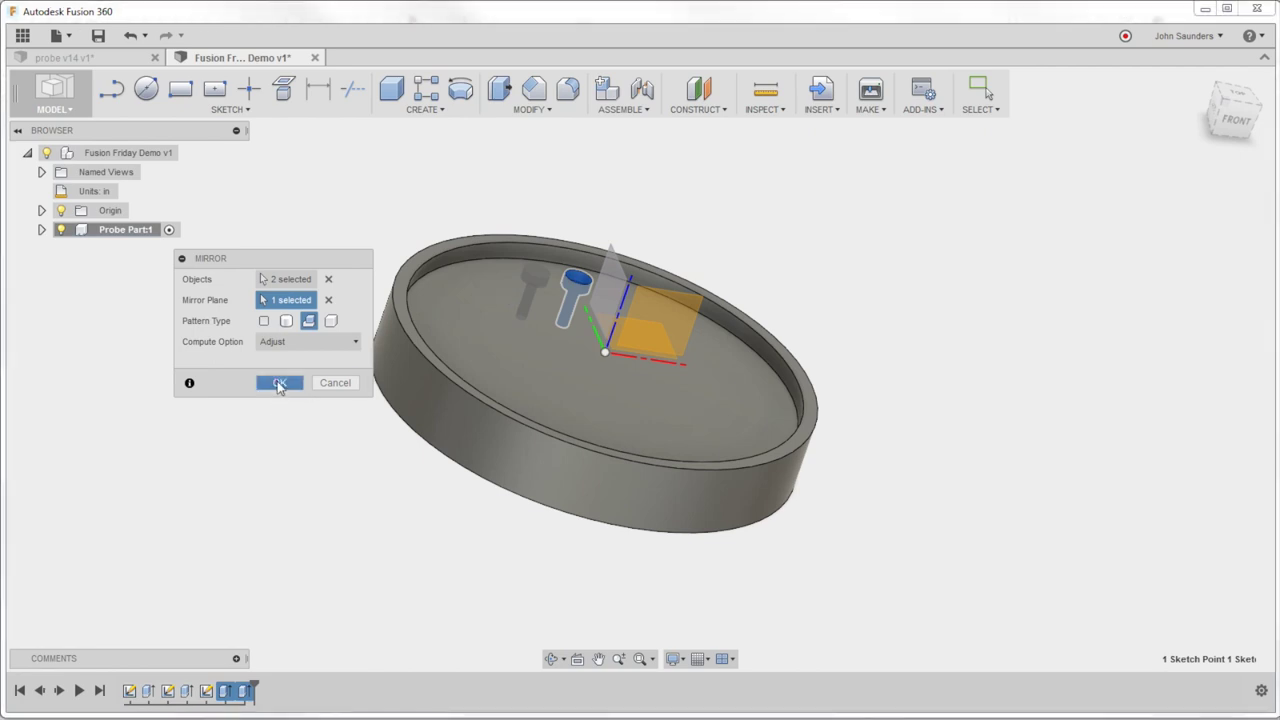
Compare the mirrored hole pair from above with the probe v14 reference model and return to the demo design
{"action": "middle_click_drag", "start_coordinate": [337, 323], "coordinate": [310, 392], "text": "shift"}
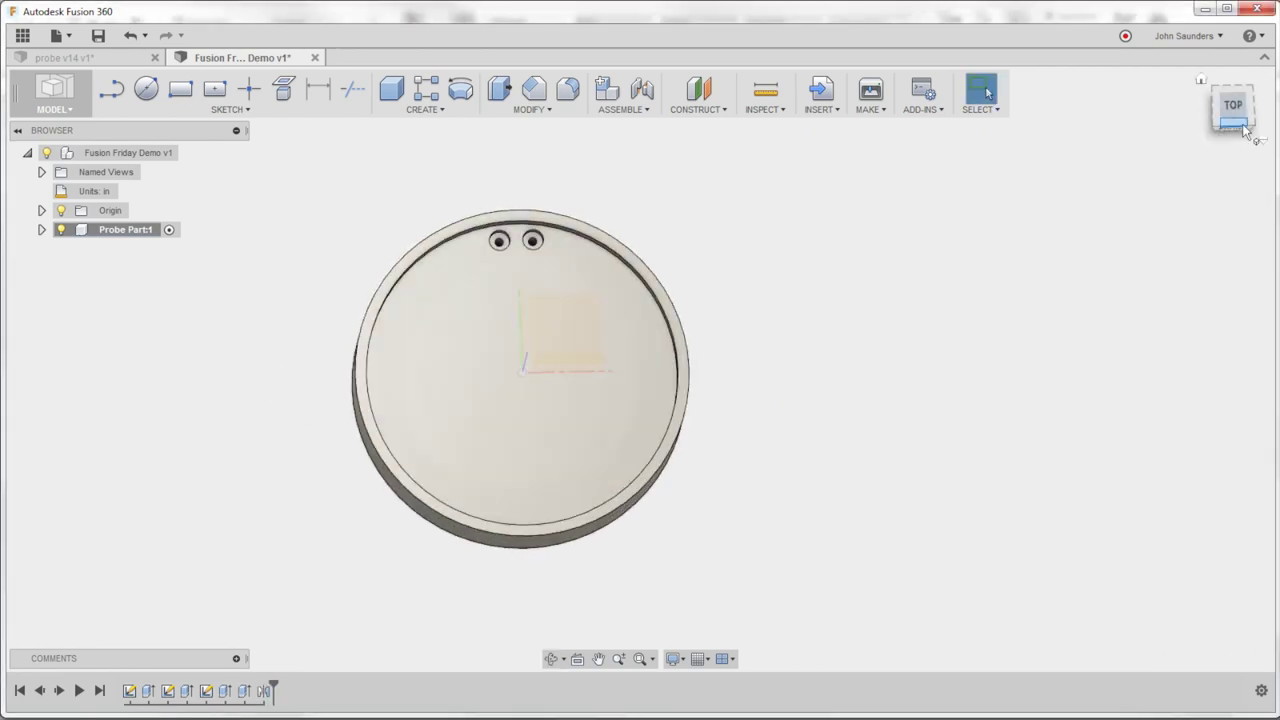
{"action": "left_click", "coordinate": [1233, 110]}
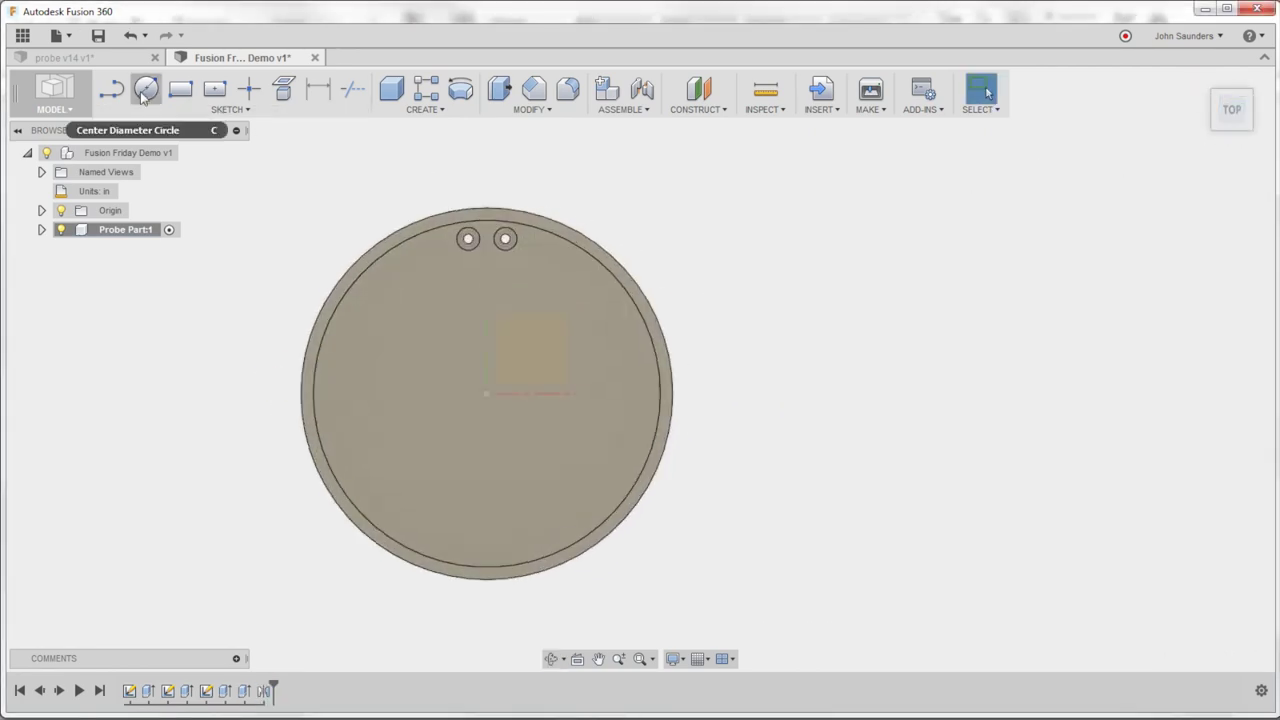
{"action": "left_click", "coordinate": [118, 57]}
{"action": "left_click", "coordinate": [1231, 103]}
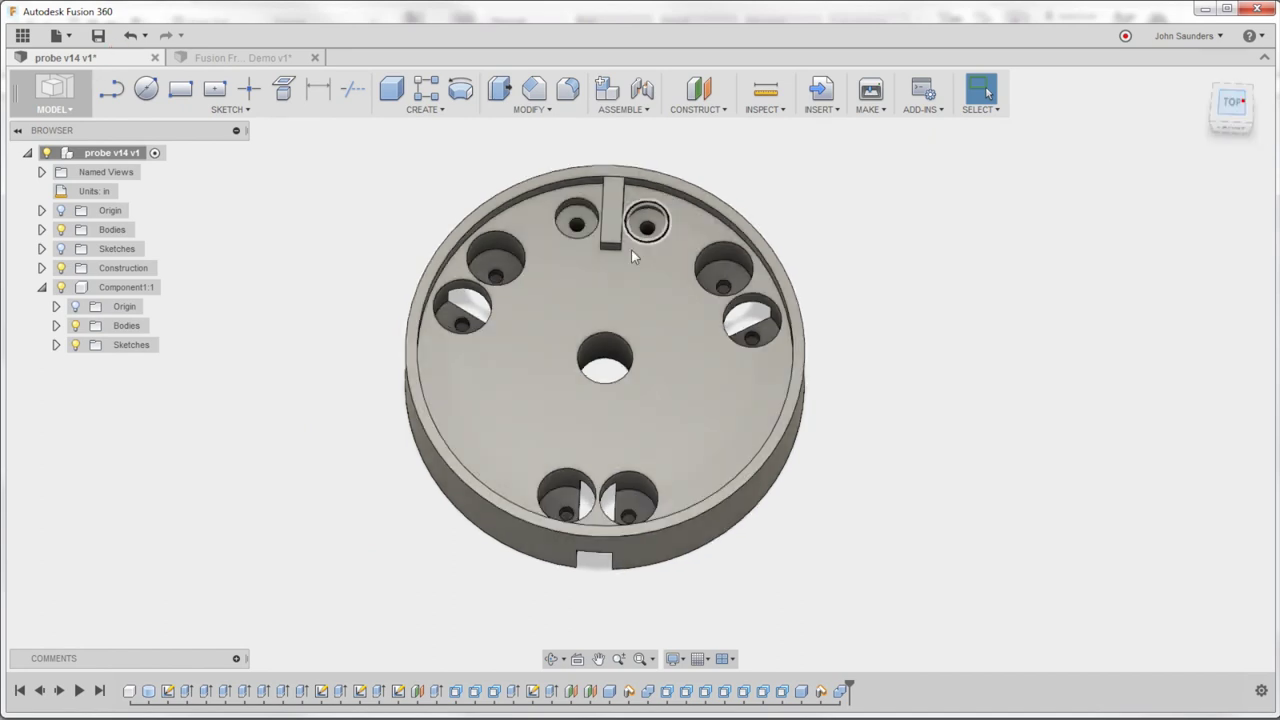
{"action": "left_click", "coordinate": [255, 58]}
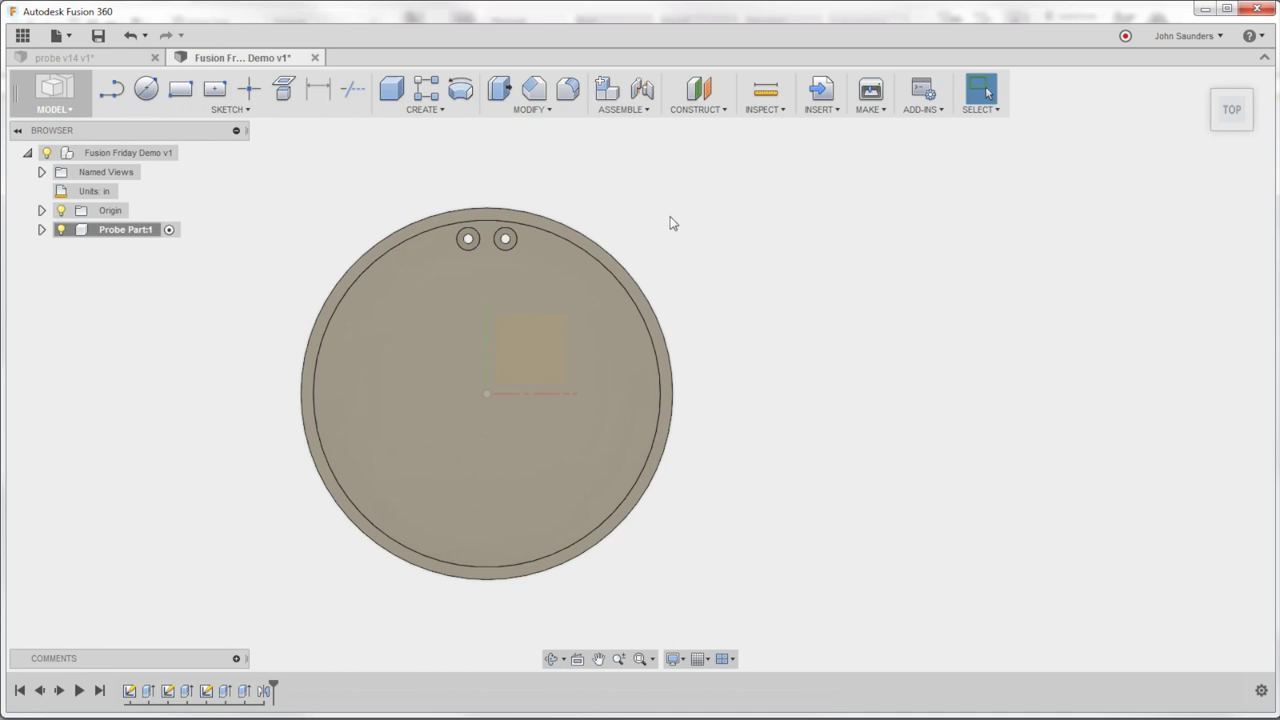
Sketch a construction line about 3 in long on the recess floor, from the disc's center outward past its upper-left rim
{"action": "key", "text": "l"}
{"action": "left_click", "coordinate": [493, 429]}
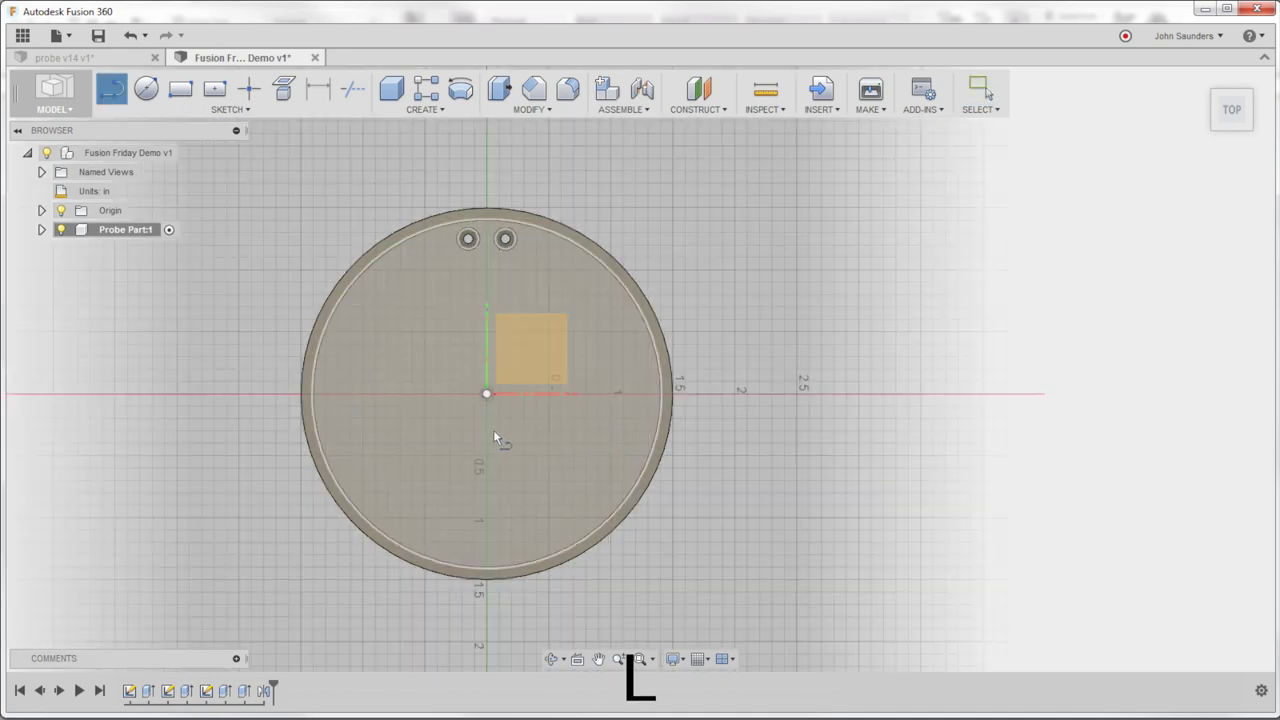
{"action": "left_click", "coordinate": [415, 337]}
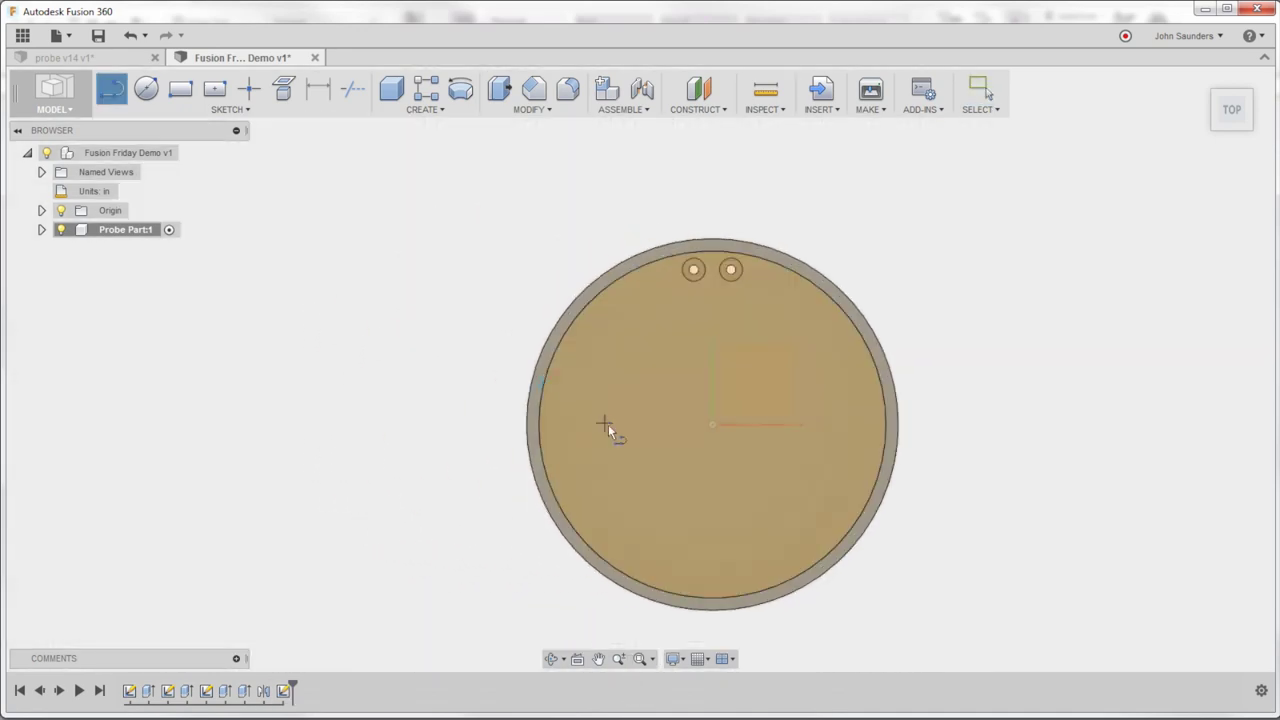
{"action": "left_click", "coordinate": [711, 426]}
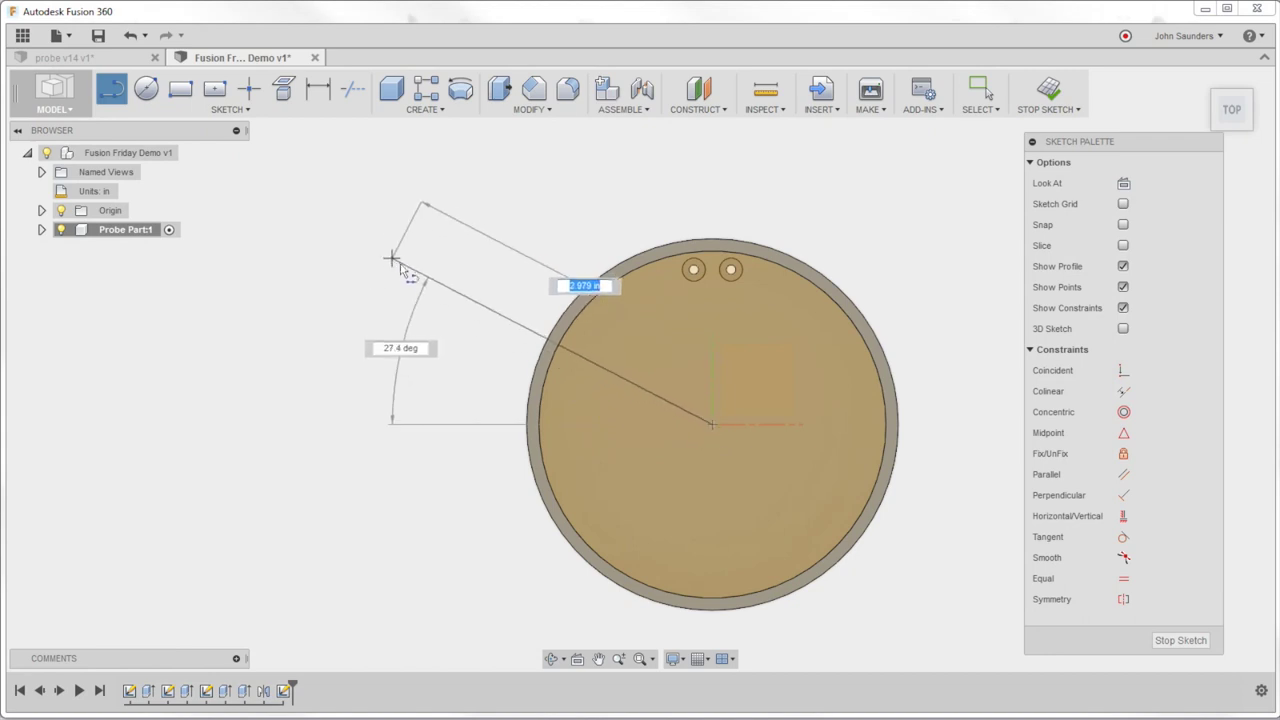
{"action": "left_click", "coordinate": [386, 265]}
{"action": "key", "text": "Escape"}
{"action": "left_click", "coordinate": [455, 304]}
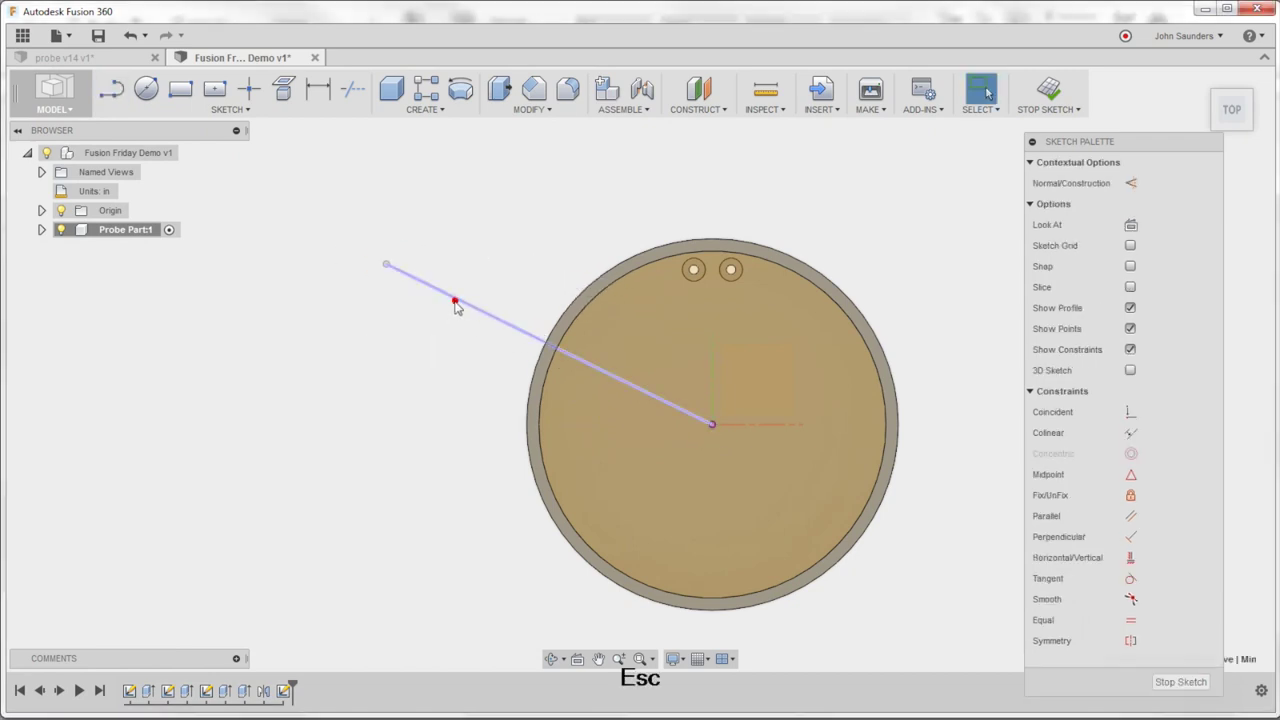
{"action": "key", "text": "x"}
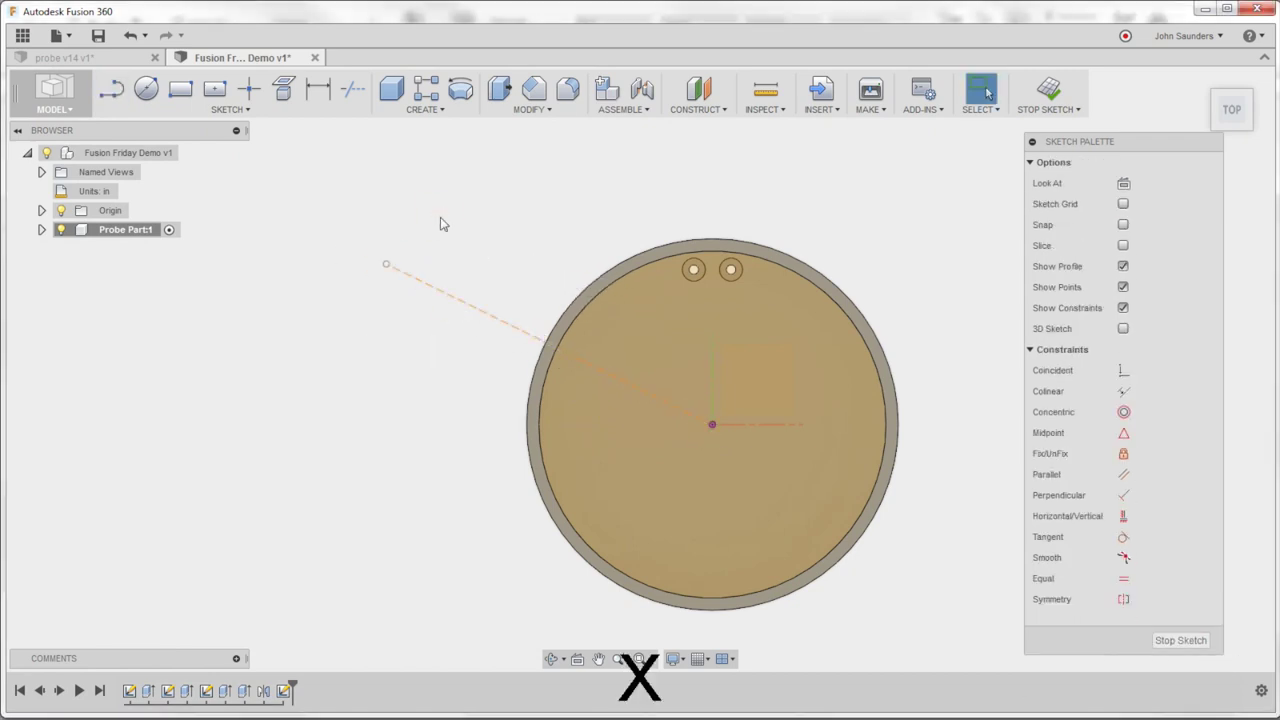
{"action": "scroll", "coordinate": [655, 316], "scroll_direction": "down", "scroll_amount": 2}
{"action": "middle_click_drag", "start_coordinate": [708, 334], "coordinate": [583, 331]}
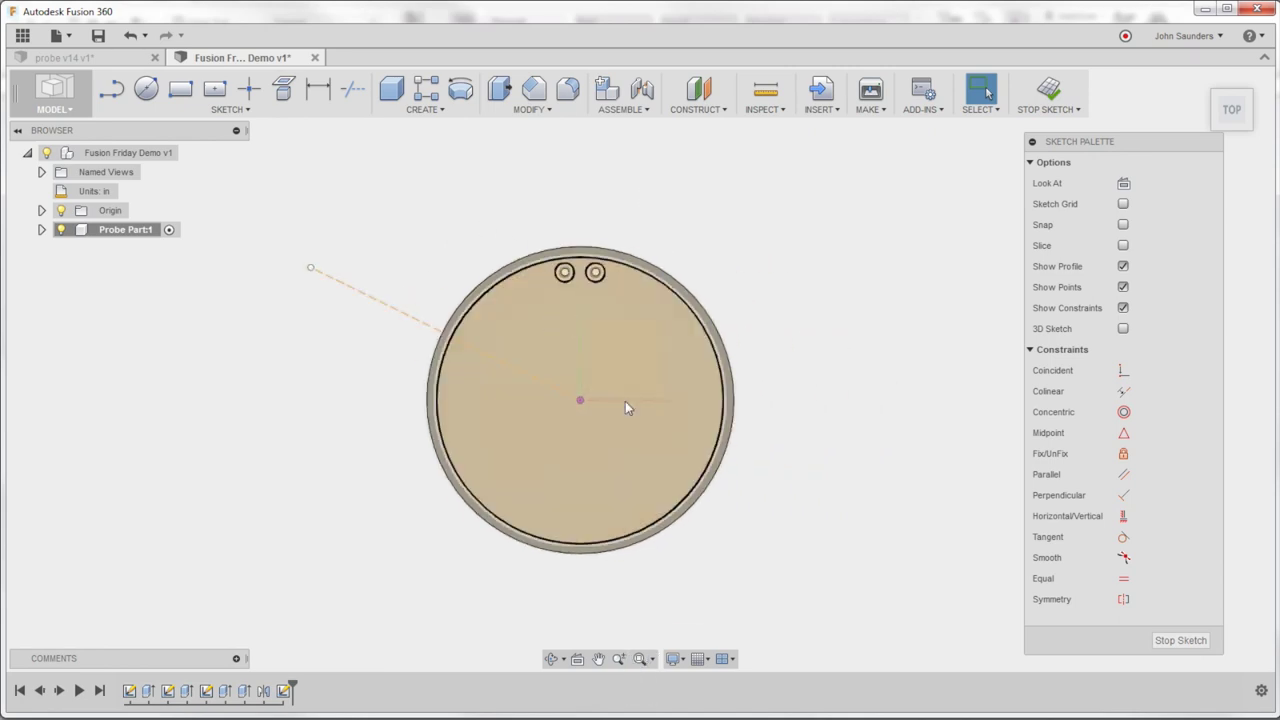
{"action": "middle_click_drag", "start_coordinate": [625, 401], "coordinate": [585, 330], "text": "shift"}
{"action": "scroll", "coordinate": [591, 364], "scroll_direction": "up", "scroll_amount": 3}
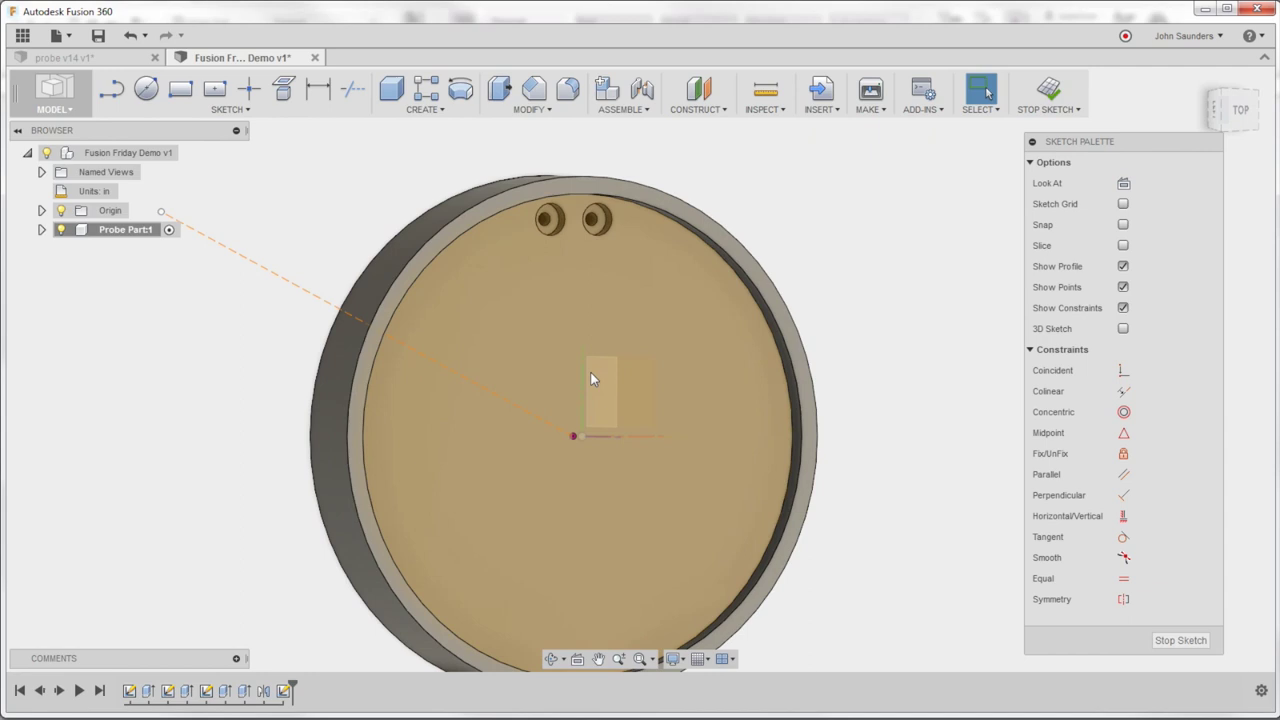
Sketch a vertical construction line about 2.7 in long from the disc's center up past the rim, between the two counterbored holes
{"action": "left_click", "coordinate": [580, 382]}
{"action": "scroll", "coordinate": [860, 308], "scroll_direction": "down", "scroll_amount": 2}
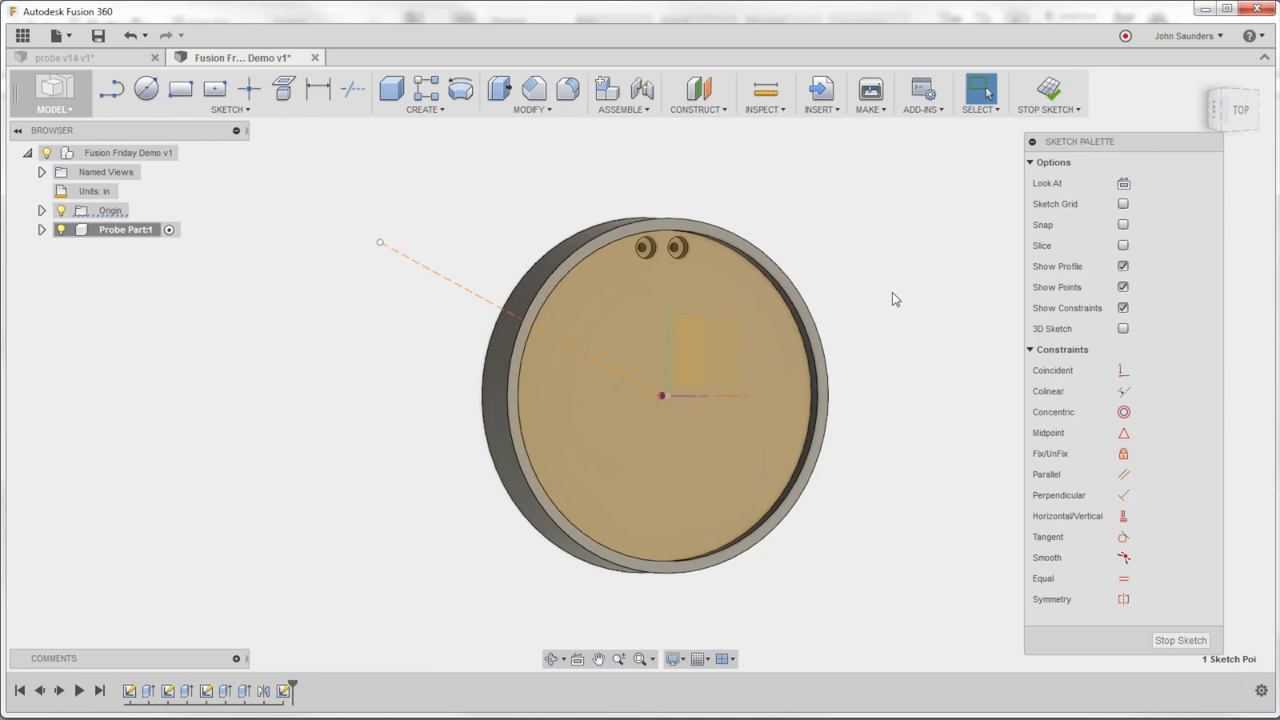
{"action": "key", "text": "l"}
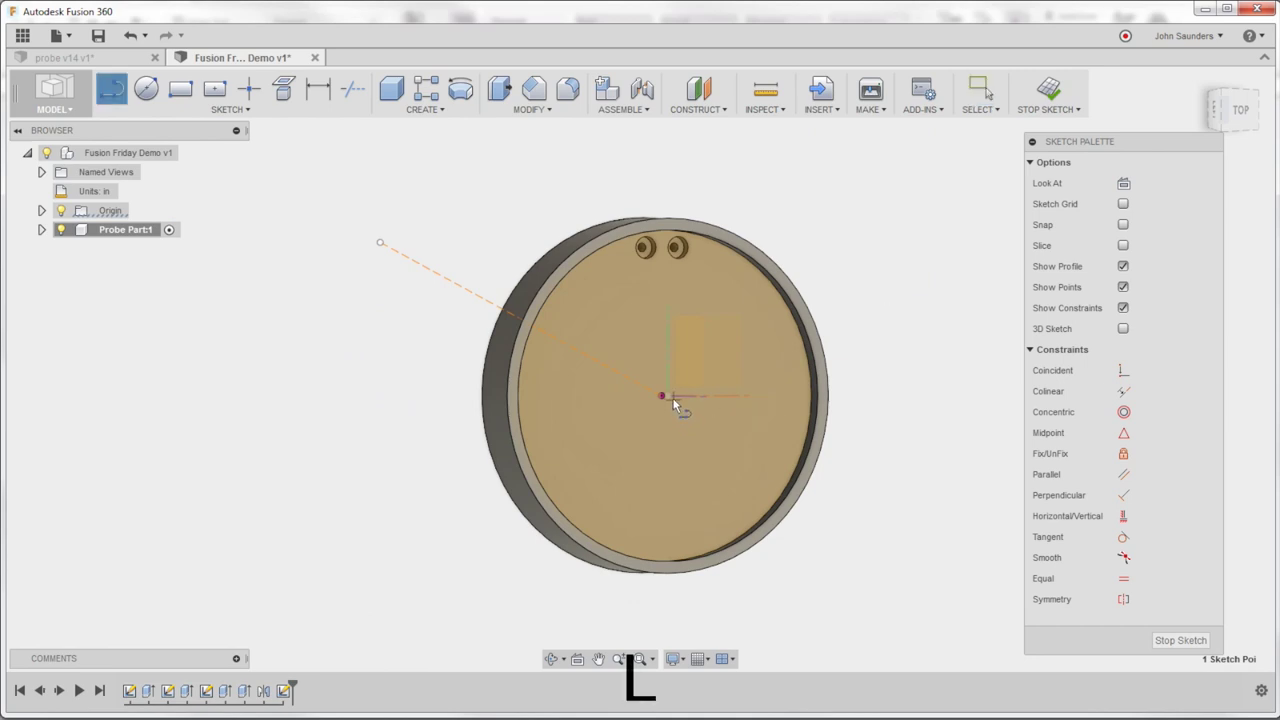
{"action": "left_click", "coordinate": [1123, 183]}
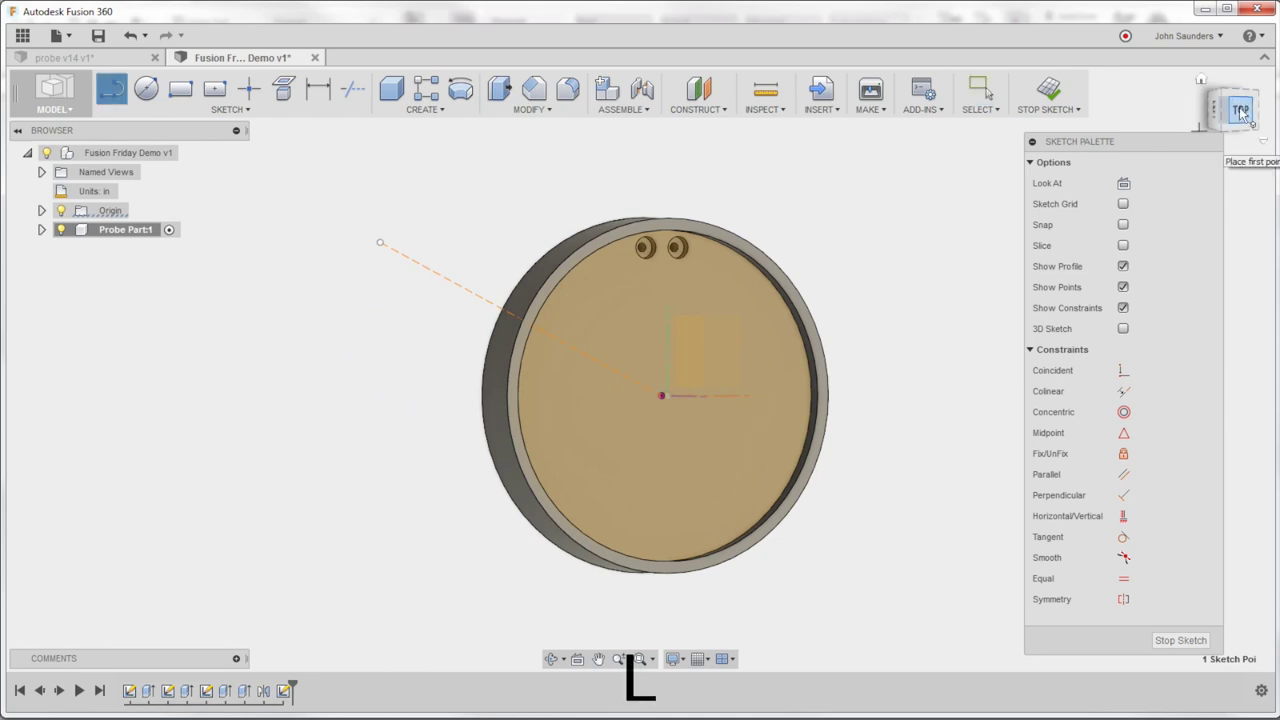
{"action": "left_click", "coordinate": [671, 395]}
{"action": "middle_click_drag", "start_coordinate": [684, 350], "coordinate": [625, 458]}
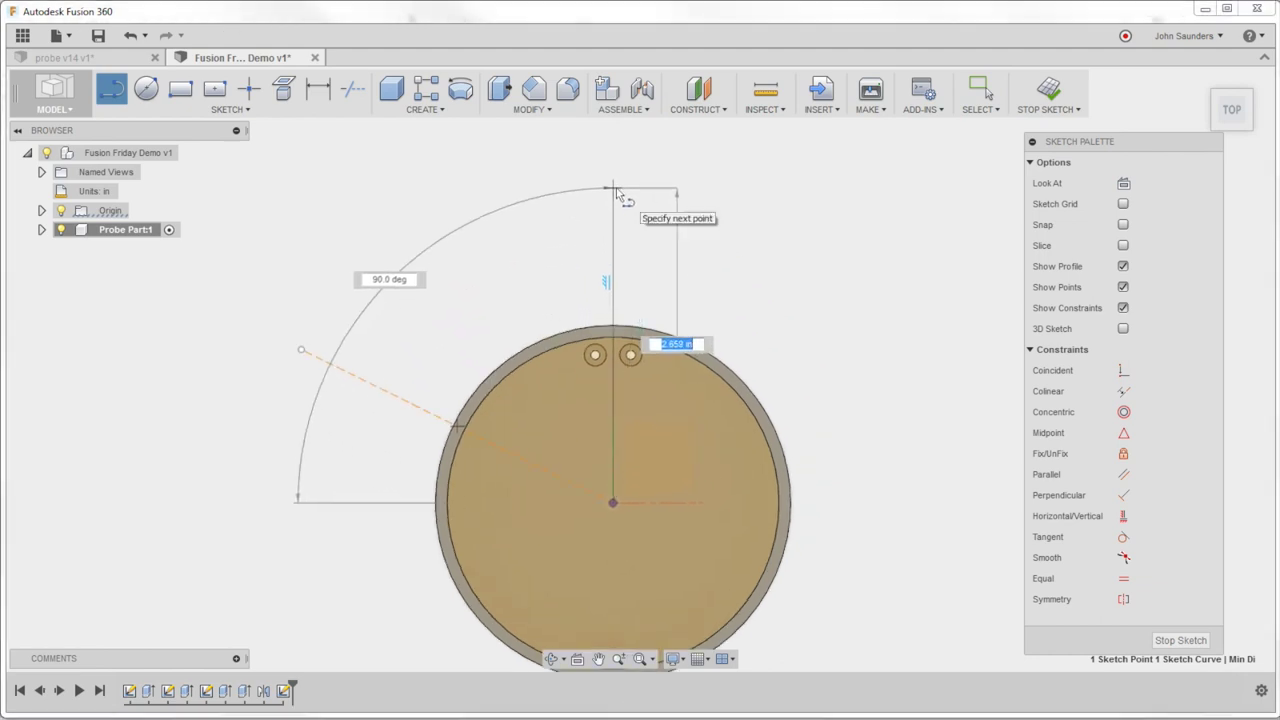
{"action": "left_click", "coordinate": [613, 186]}
{"action": "key", "text": "Escape"}
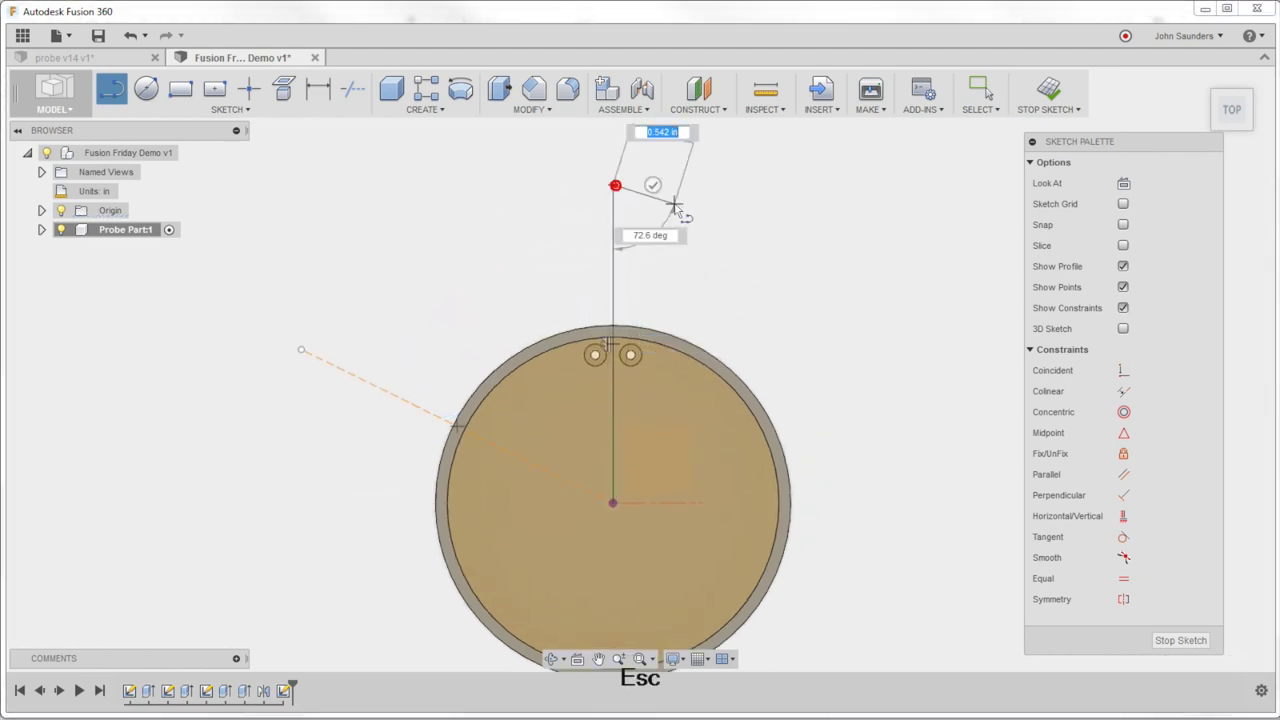
{"action": "left_click", "coordinate": [613, 245]}
{"action": "key", "text": "x"}
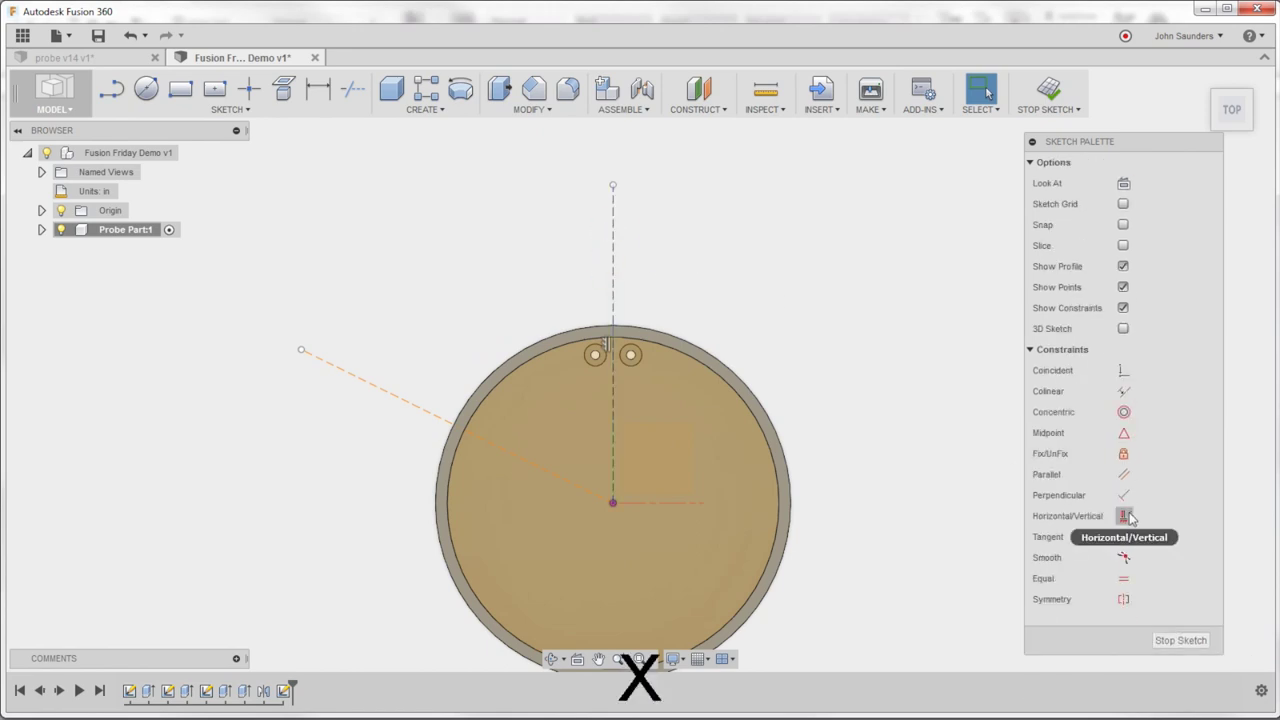
{"action": "left_click_drag", "start_coordinate": [605, 317], "coordinate": [574, 234]}
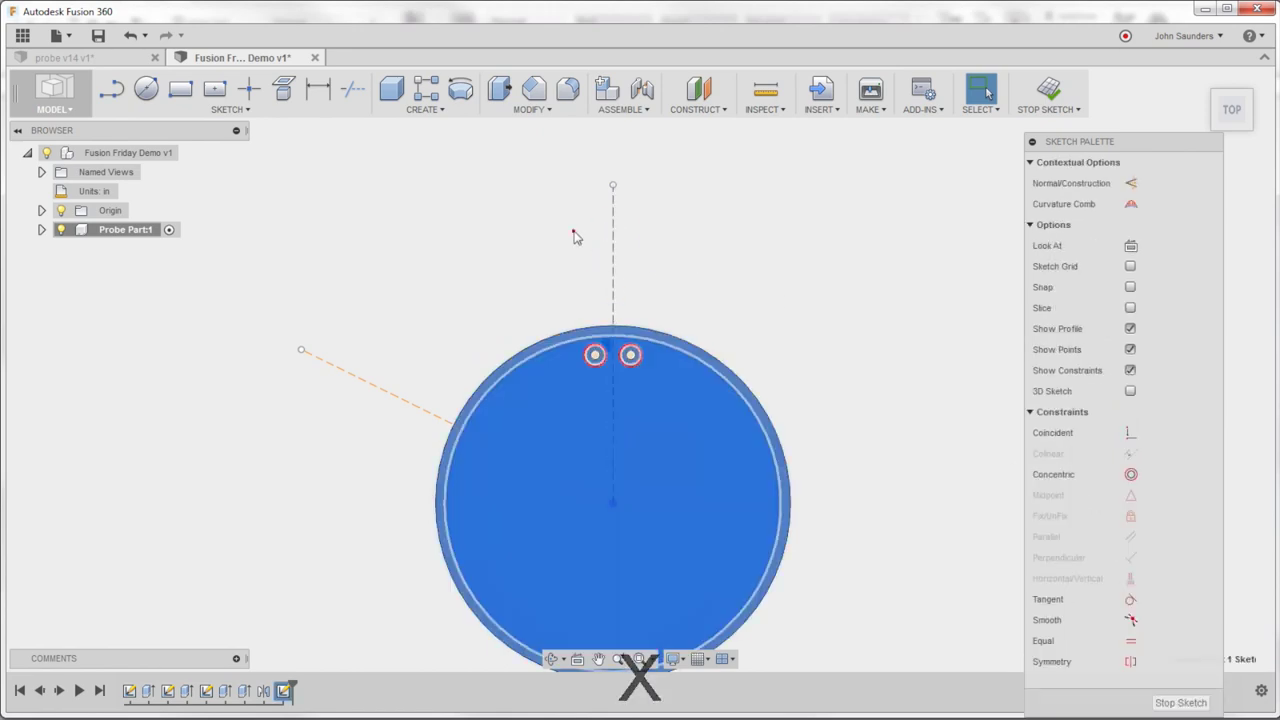
{"action": "left_click", "coordinate": [531, 241]}
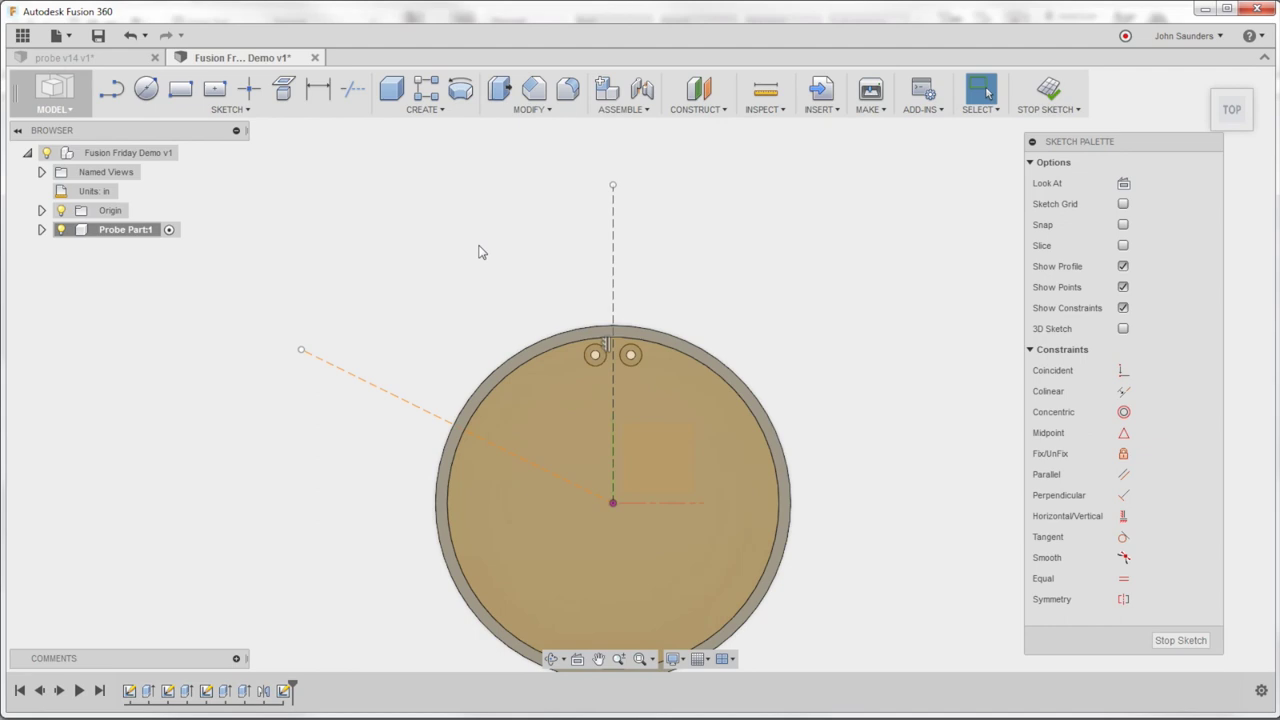
Dimension the angle between the slanted and vertical construction lines at 45 degrees
{"action": "key", "text": "d"}
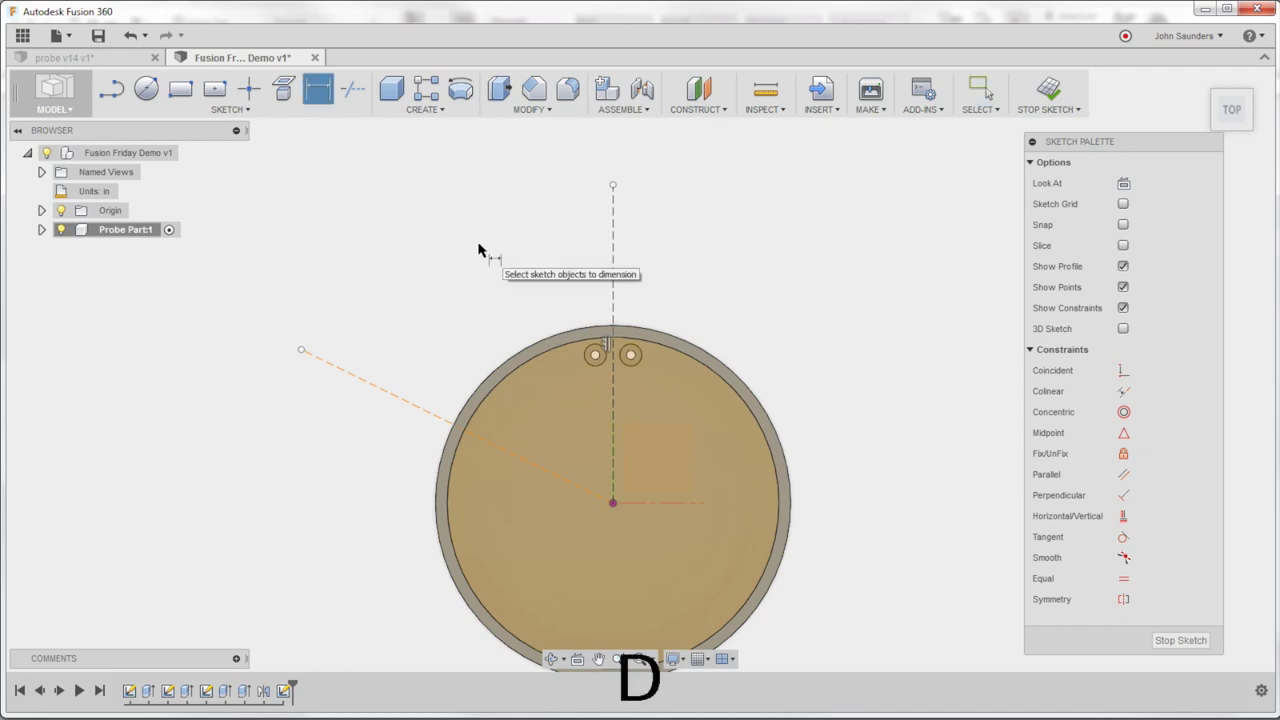
{"action": "left_click", "coordinate": [357, 378]}
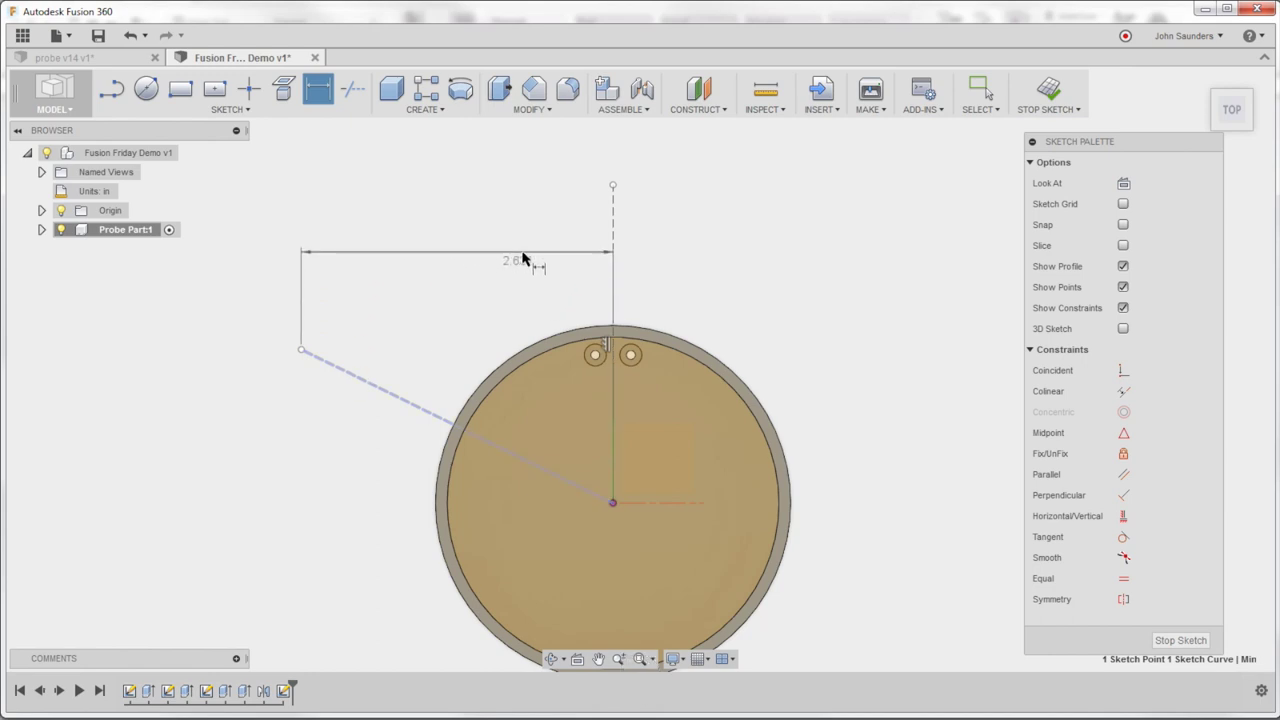
{"action": "left_click", "coordinate": [612, 249]}
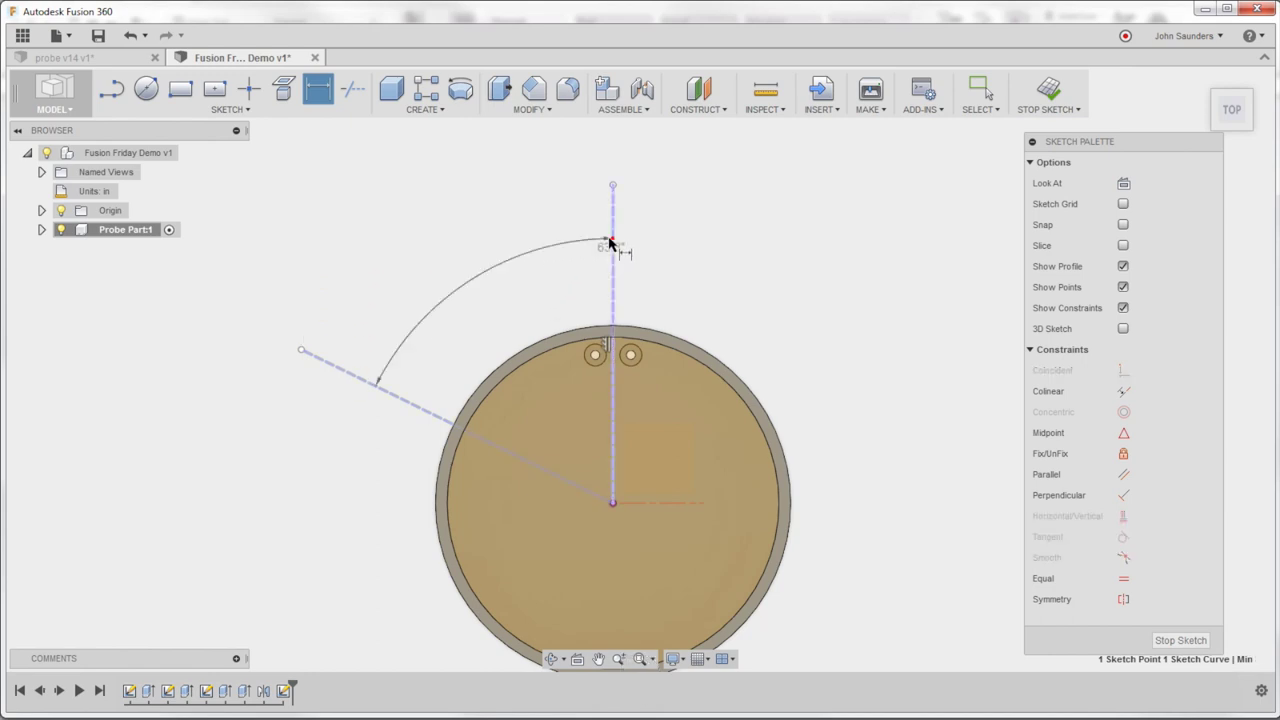
{"action": "left_click", "coordinate": [505, 285]}
{"action": "type", "text": "45"}
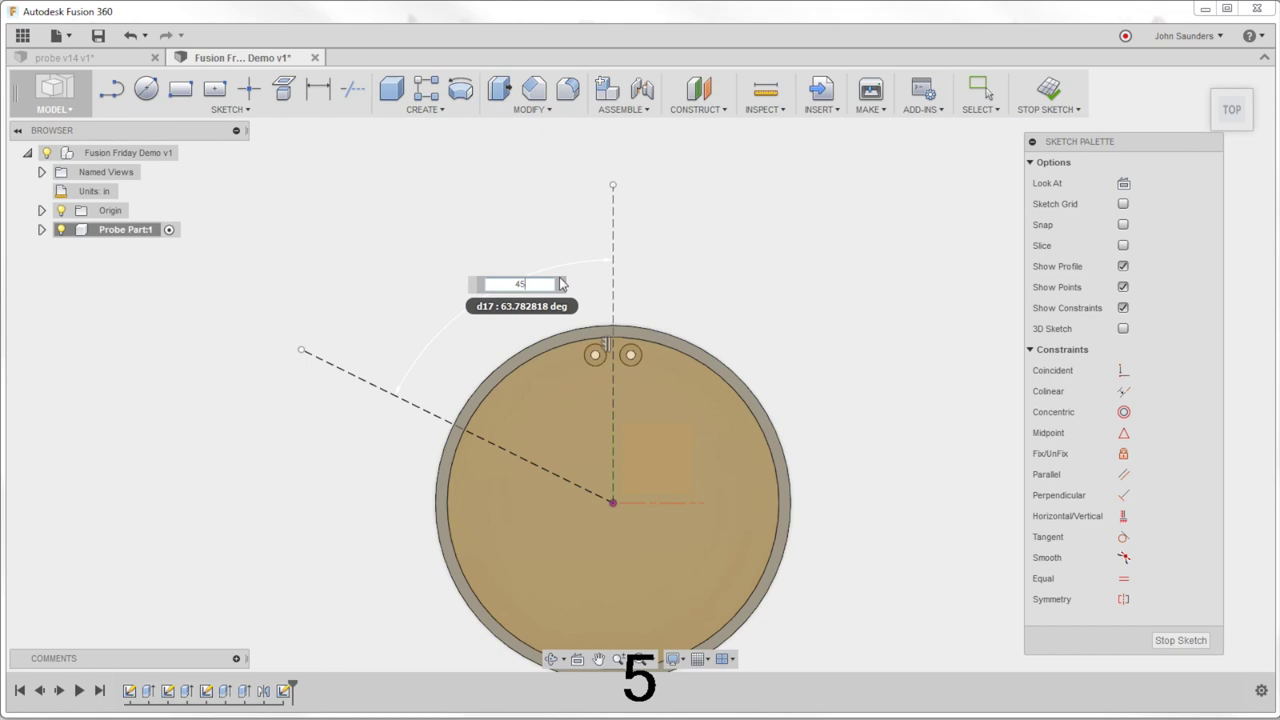
{"action": "key", "text": "Return"}
Sketch a 0.25 in diameter circle between the two construction lines, just outside the disc's rim
{"action": "scroll", "coordinate": [540, 298], "scroll_direction": "up", "scroll_amount": 1}
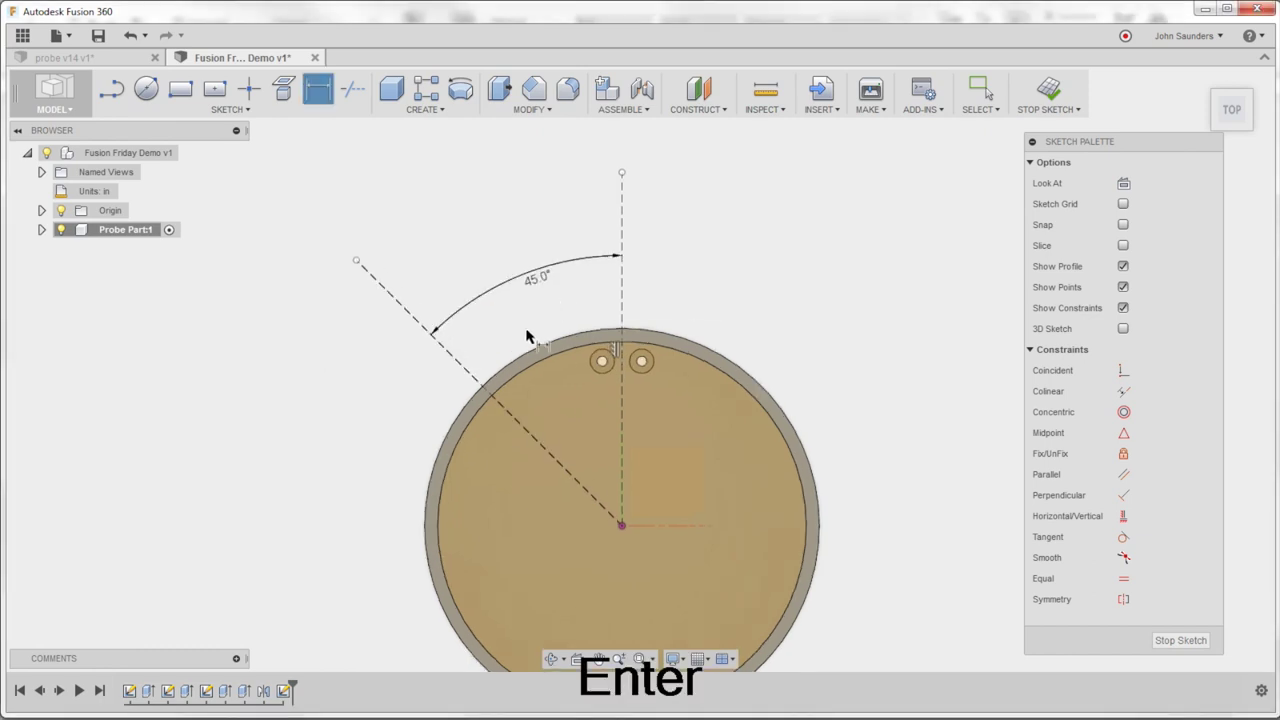
{"action": "key", "text": "c"}
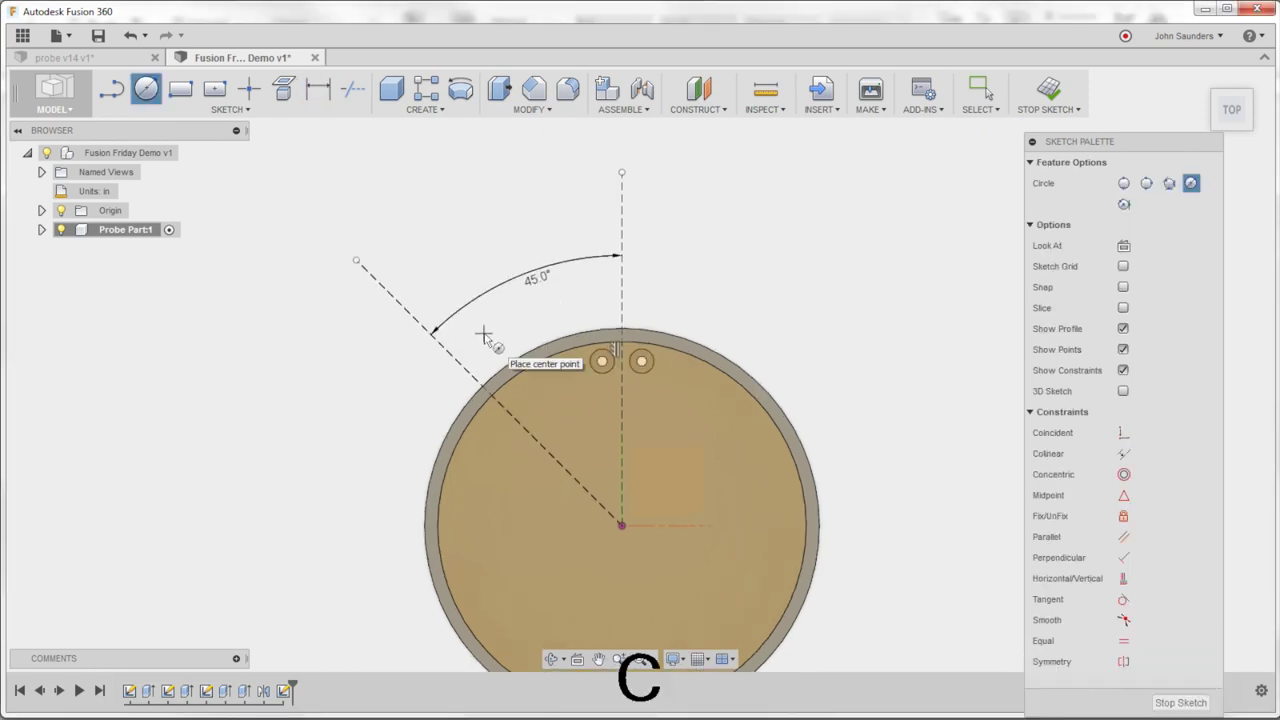
{"action": "left_click", "coordinate": [484, 328]}
{"action": "key", "text": "Delete"}
{"action": "type", "text": ".25"}
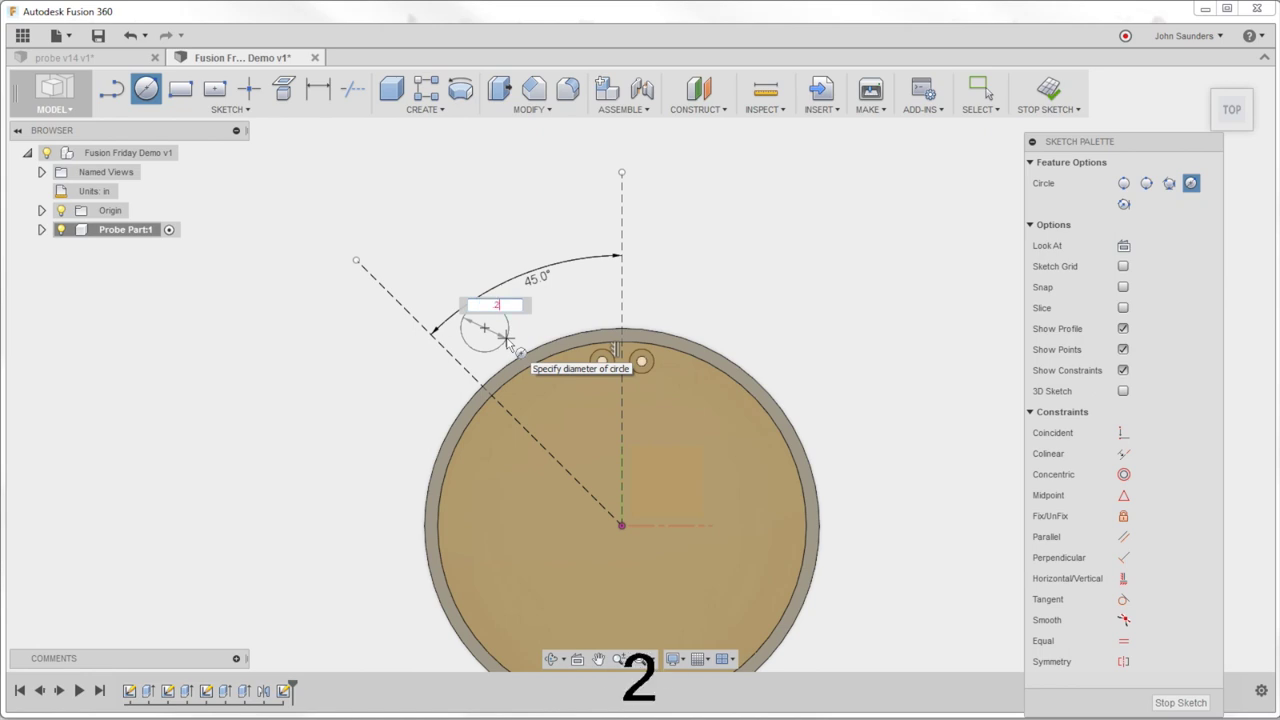
{"action": "key", "text": "Return"}
Dimension the offset from the angled construction line to the circle's center, trying 0.15 in before setting it to 0.188 in
{"action": "scroll", "coordinate": [512, 347], "scroll_direction": "up", "scroll_amount": 2}
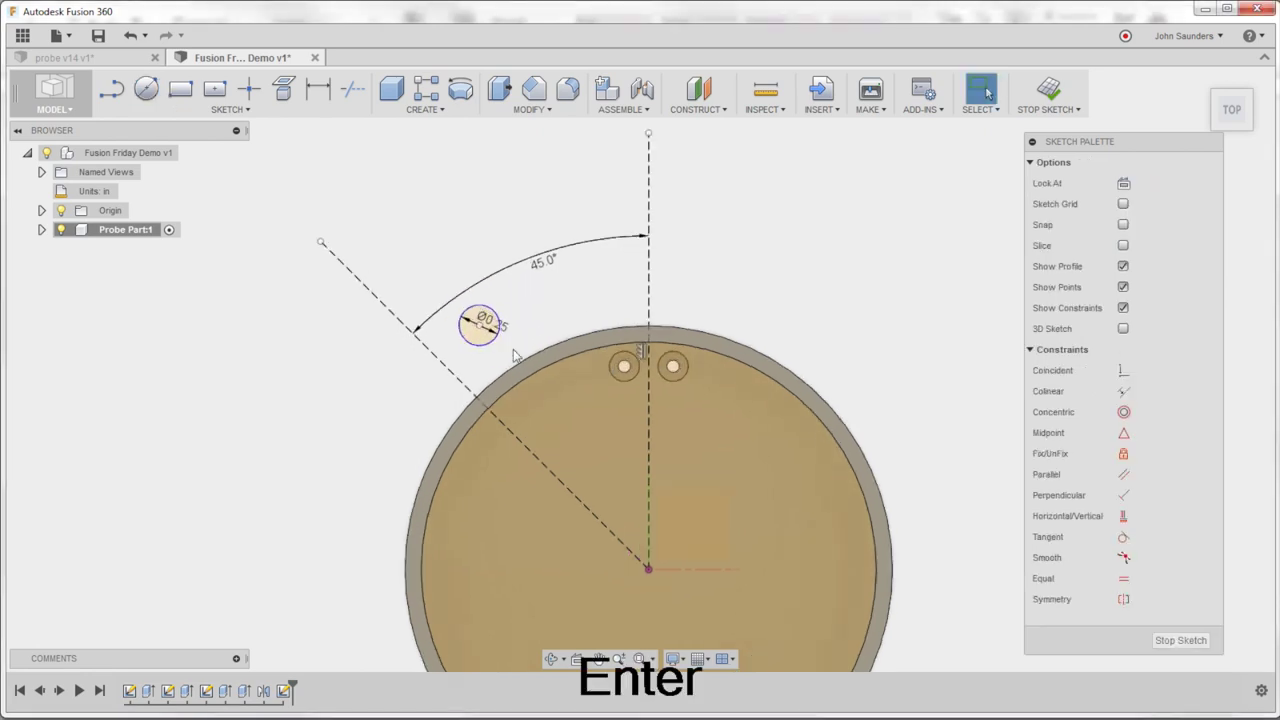
{"action": "key", "text": "d"}
{"action": "left_click", "coordinate": [449, 303]}
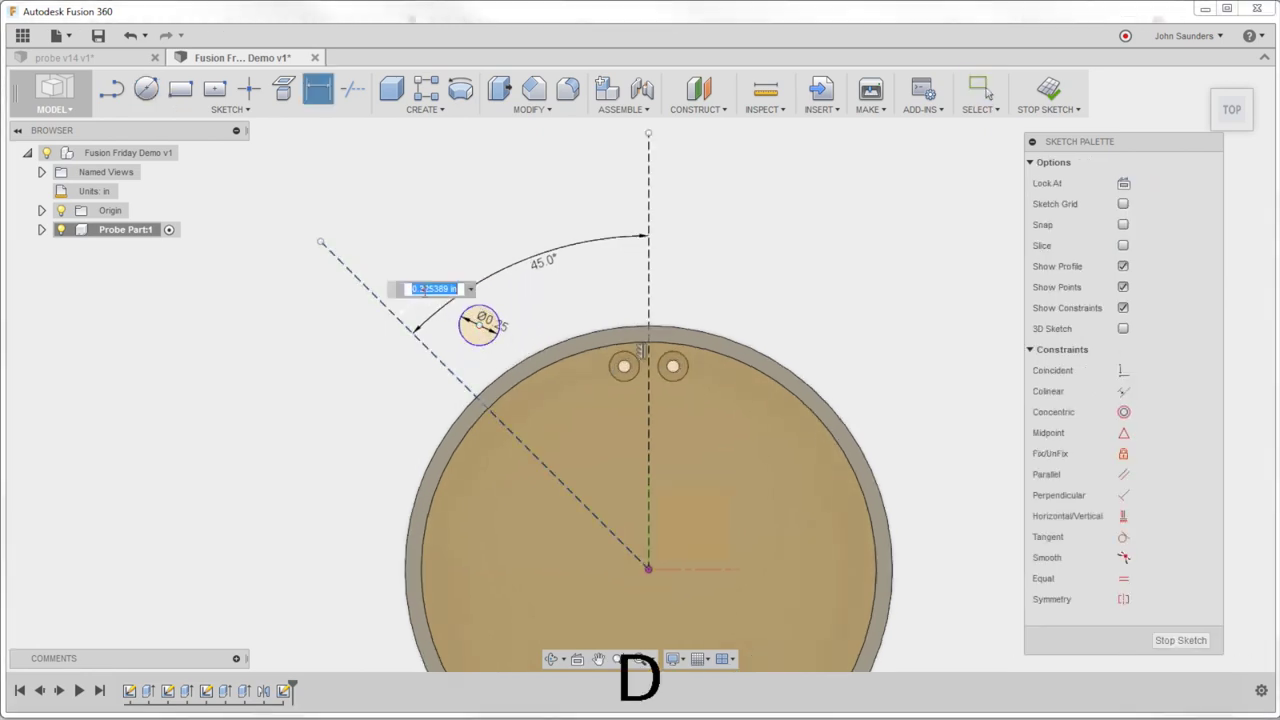
{"action": "type", "text": ".15"}
{"action": "key", "text": "Return"}
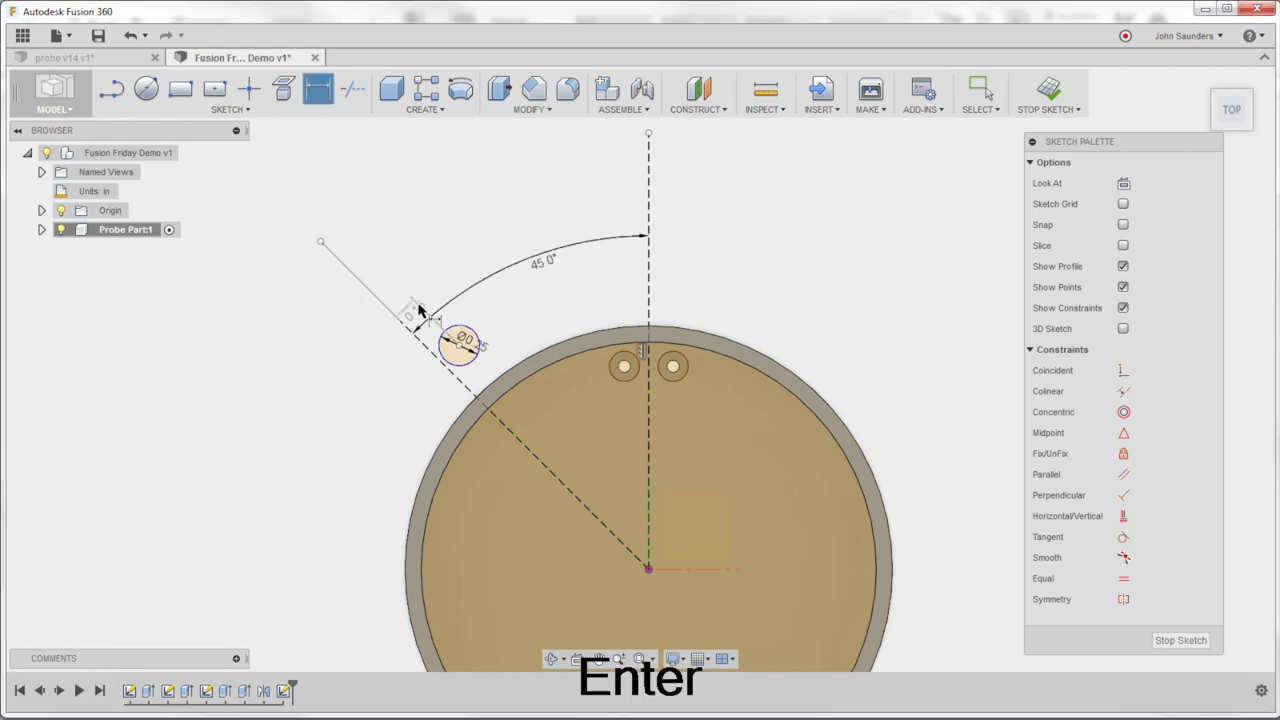
{"action": "double_click", "coordinate": [418, 306]}
{"action": "type", "text": ".18"}
{"action": "key", "text": "Return"}
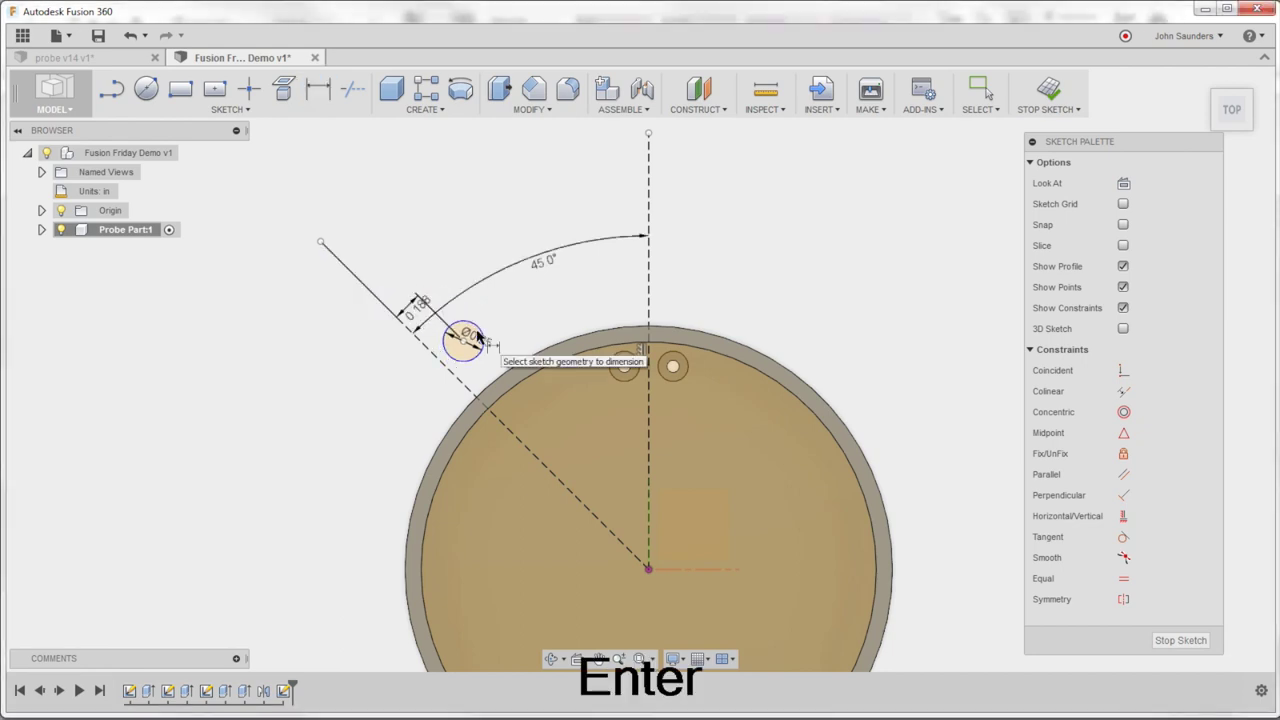
Dimension the distance from the disc's center to the circle's center, trying 1.5 in and 1.255 in before setting it to 1.2 in
{"action": "left_click", "coordinate": [556, 478]}
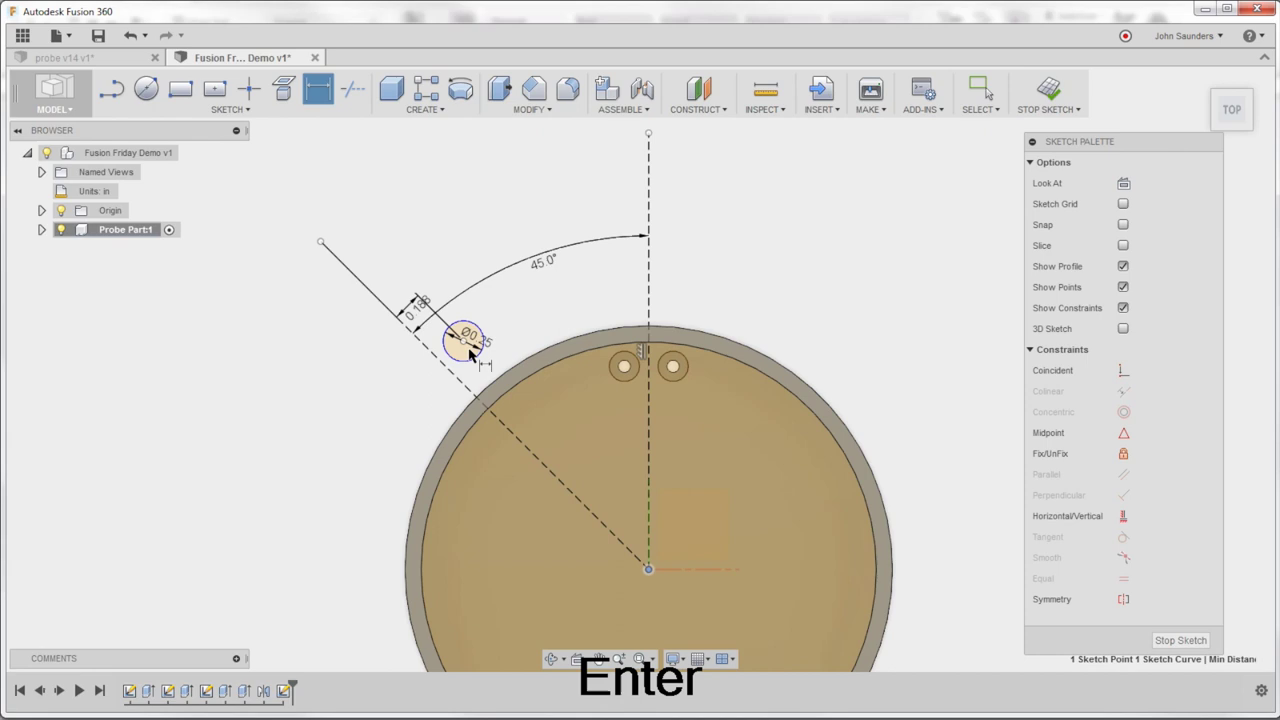
{"action": "left_click", "coordinate": [534, 432]}
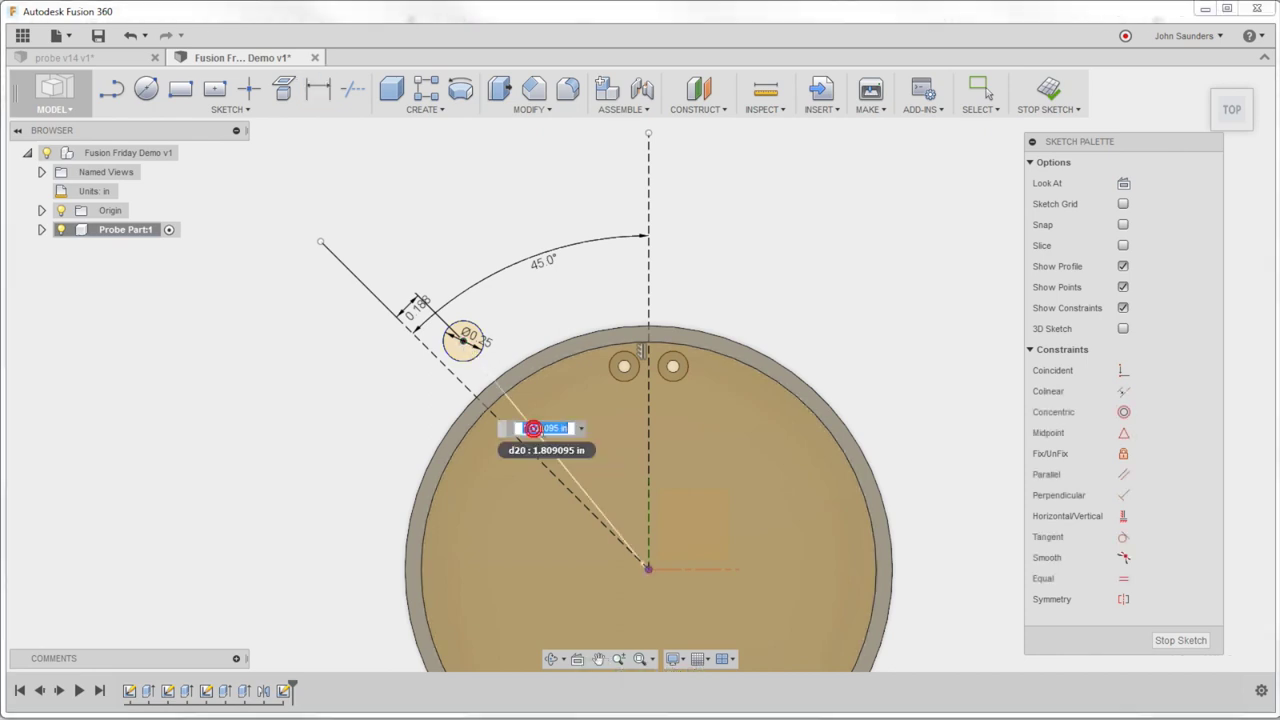
{"action": "type", "text": "1.5"}
{"action": "key", "text": "Return"}
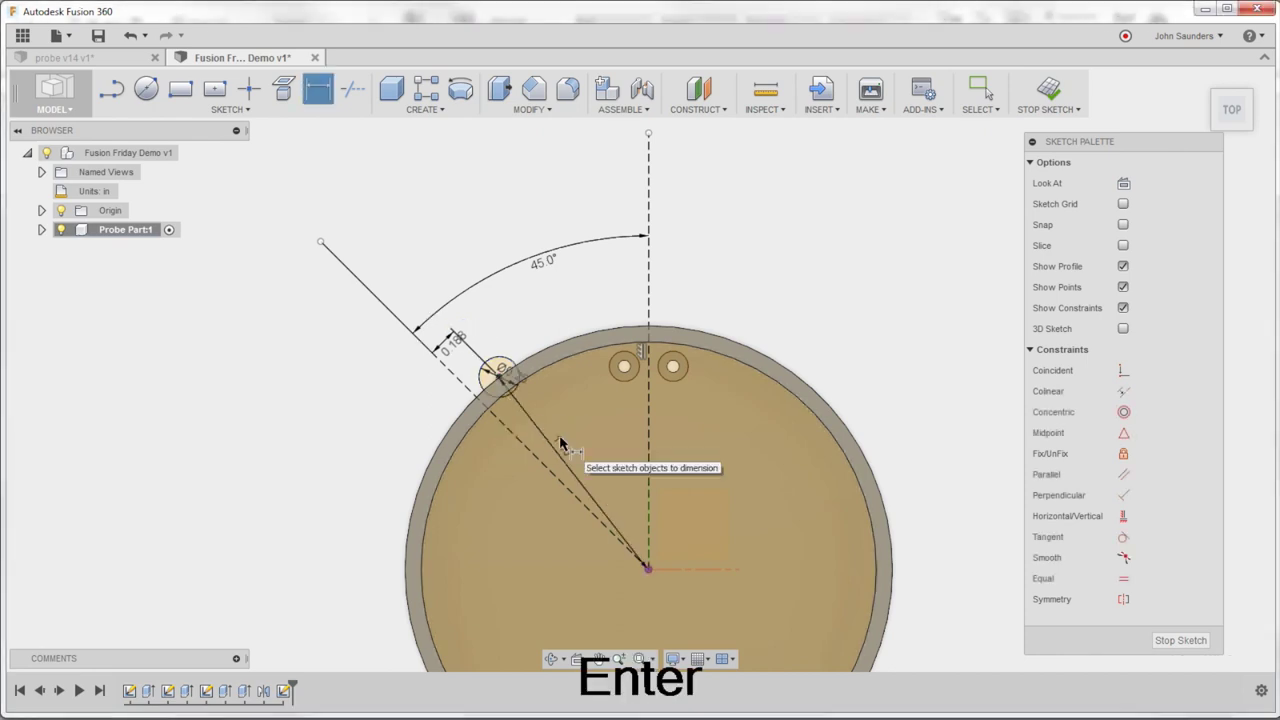
{"action": "left_click", "coordinate": [565, 458]}
{"action": "left_click", "coordinate": [568, 452]}
{"action": "type", "text": "1.255"}
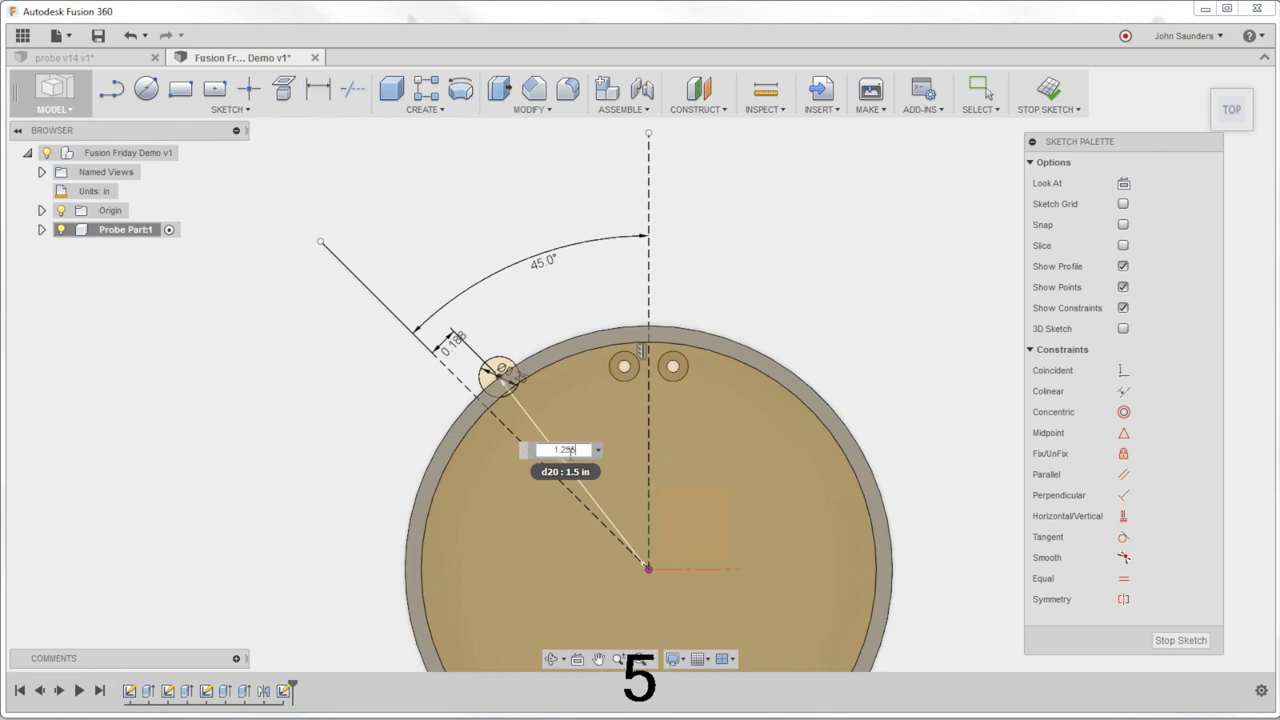
{"action": "key", "text": "Return"}
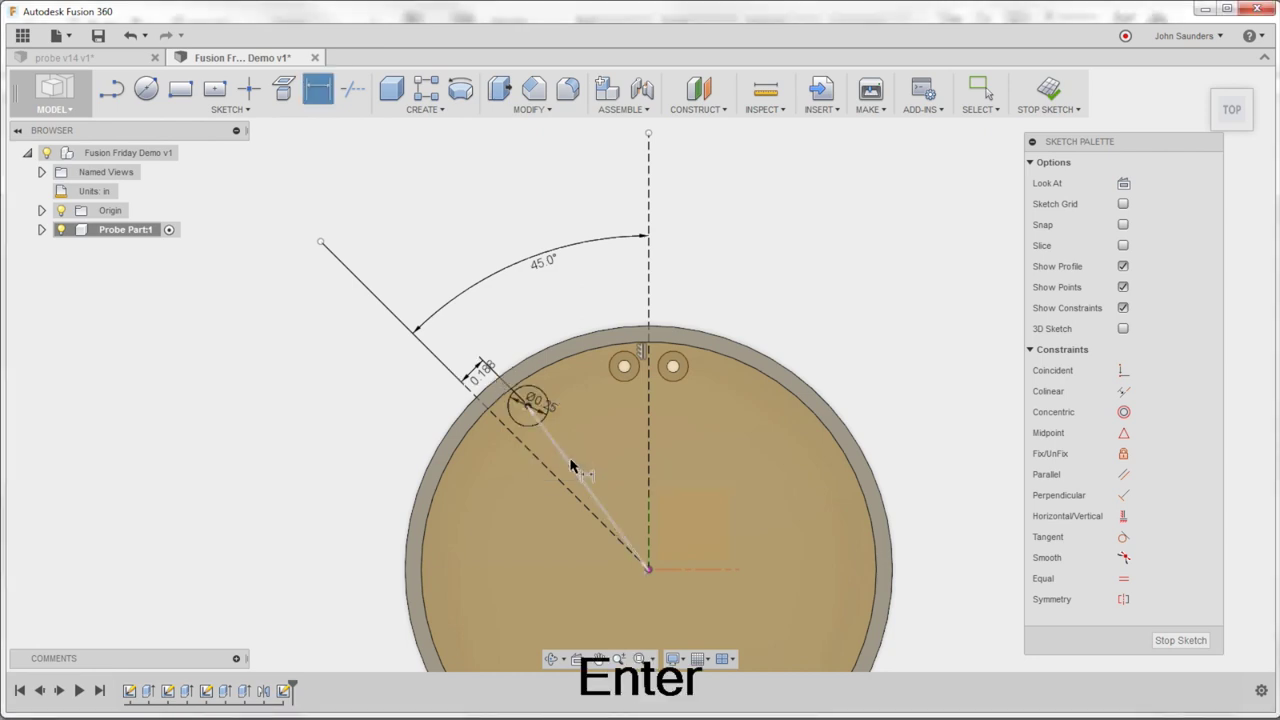
{"action": "double_click", "coordinate": [573, 468]}
{"action": "type", "text": "1.2"}
{"action": "key", "text": "Return"}
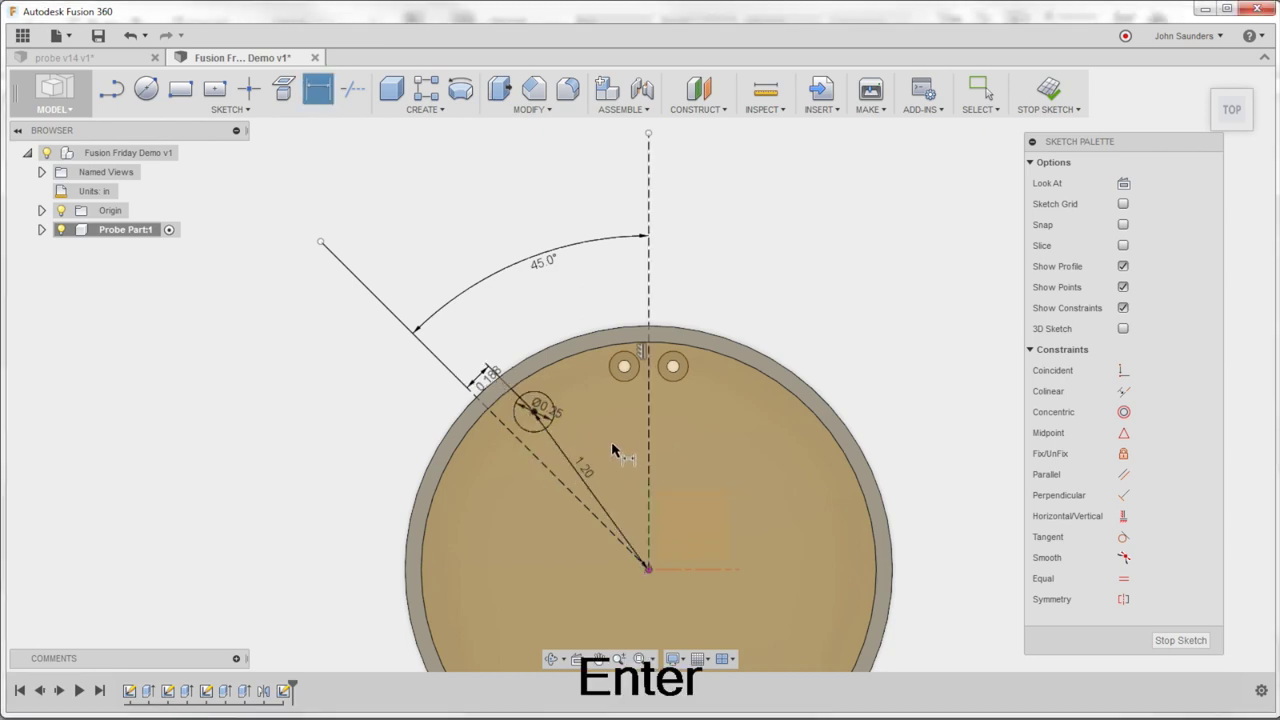
Change the offset between the circle's center and the angled construction line to 0.15 in
{"action": "scroll", "coordinate": [620, 450], "scroll_direction": "down", "scroll_amount": 2}
{"action": "scroll", "coordinate": [533, 425], "scroll_direction": "up", "scroll_amount": 3}
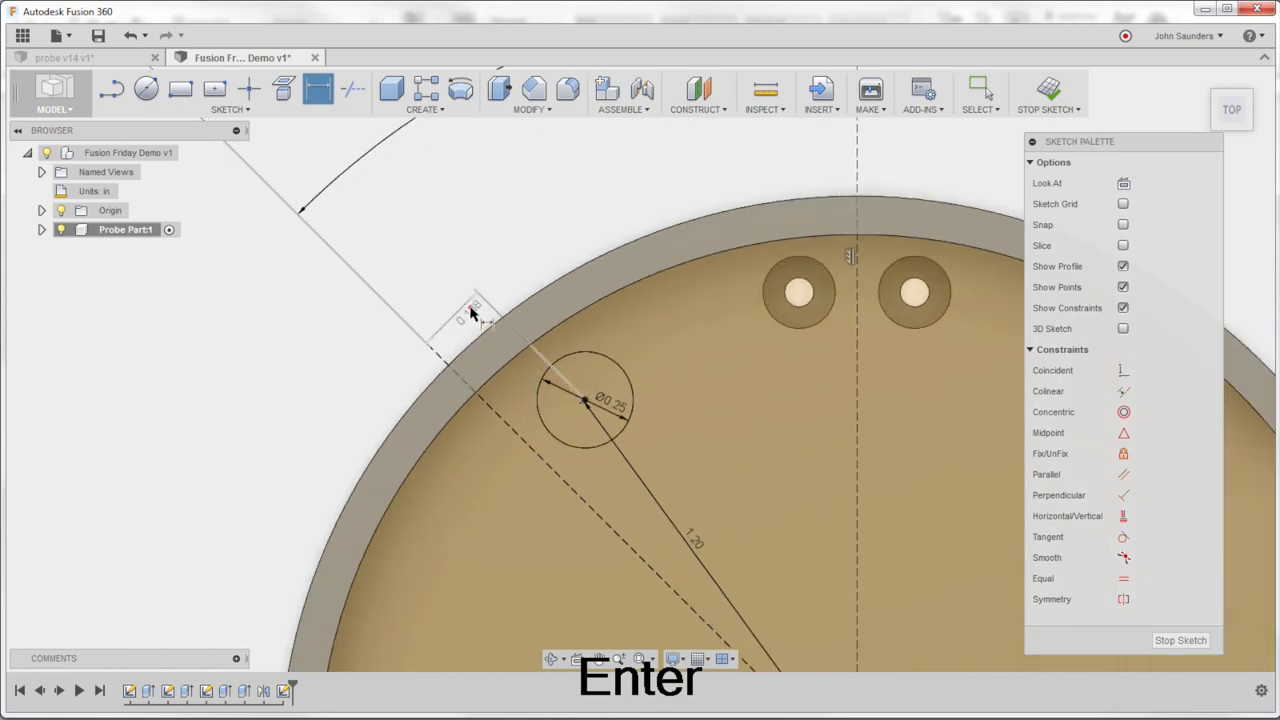
{"action": "double_click", "coordinate": [477, 313]}
{"action": "type", "text": ".15"}
{"action": "key", "text": "Return"}
{"action": "scroll", "coordinate": [534, 286], "scroll_direction": "down", "scroll_amount": 3}
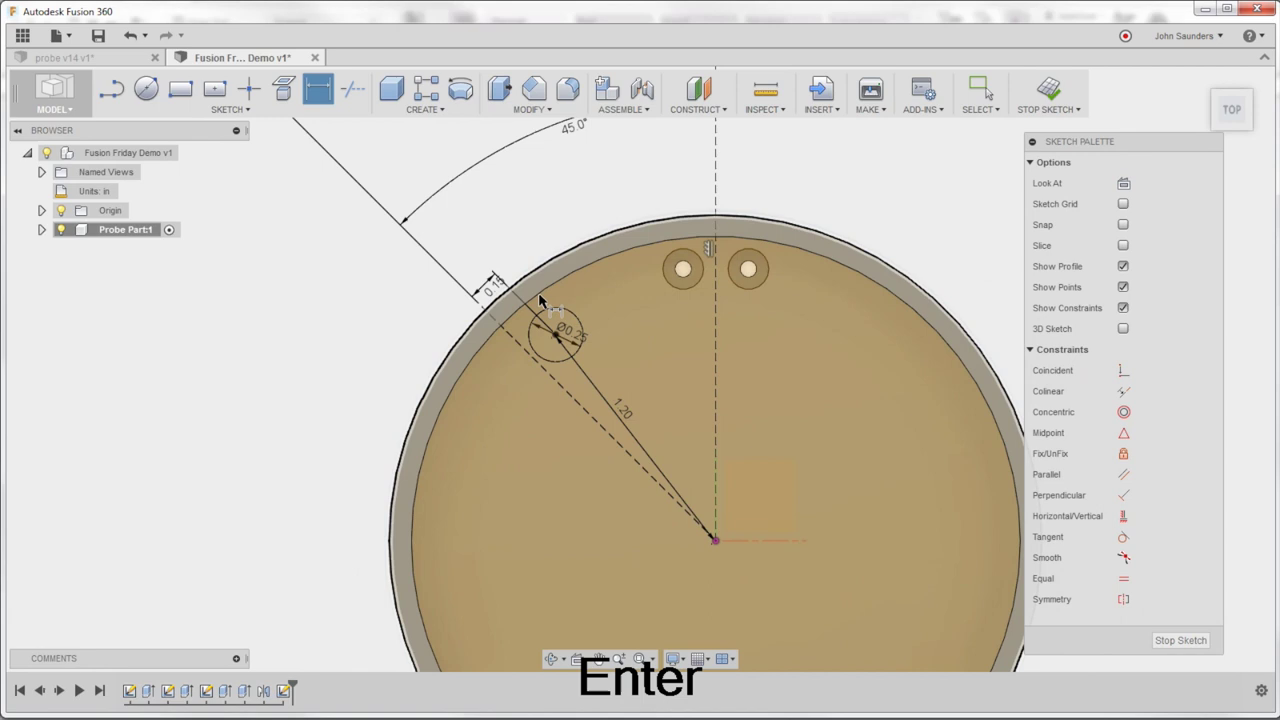
Check the hole pairs in the probe v14 reference, and mirror the demo sketch's 0.25 in circle across the angled construction line
{"action": "left_click", "coordinate": [94, 60]}
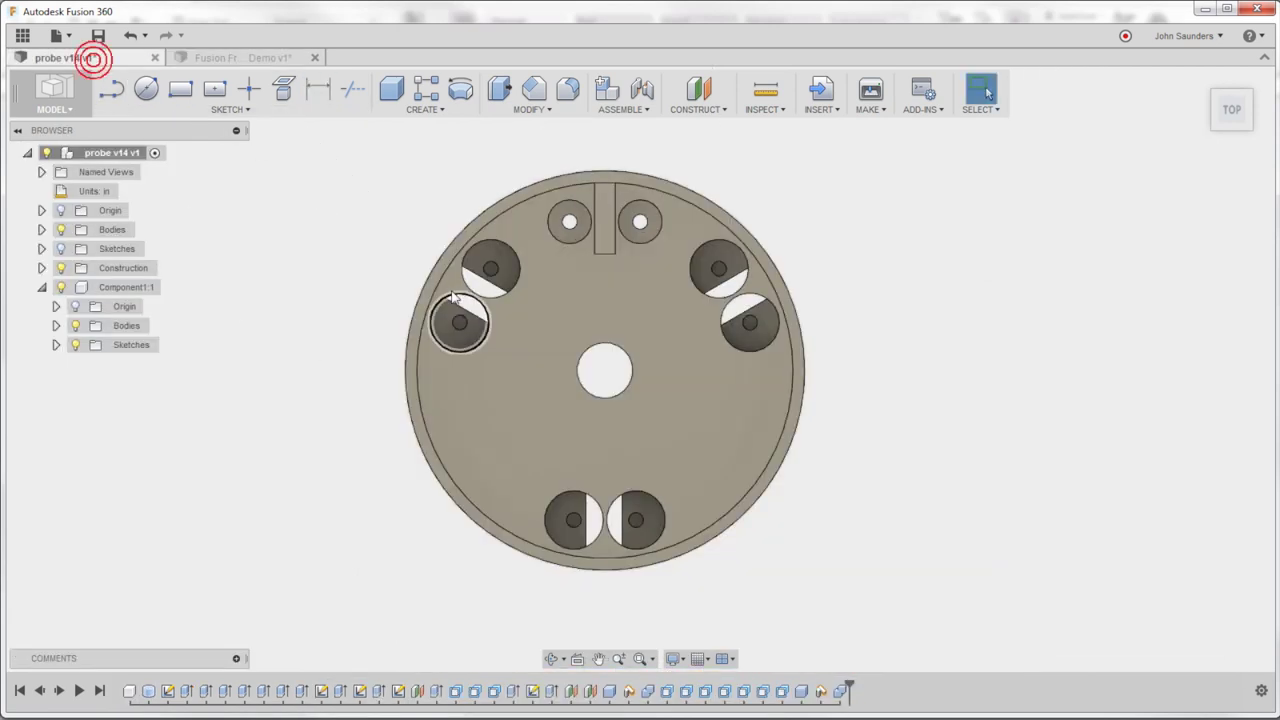
{"action": "left_click", "coordinate": [266, 59]}
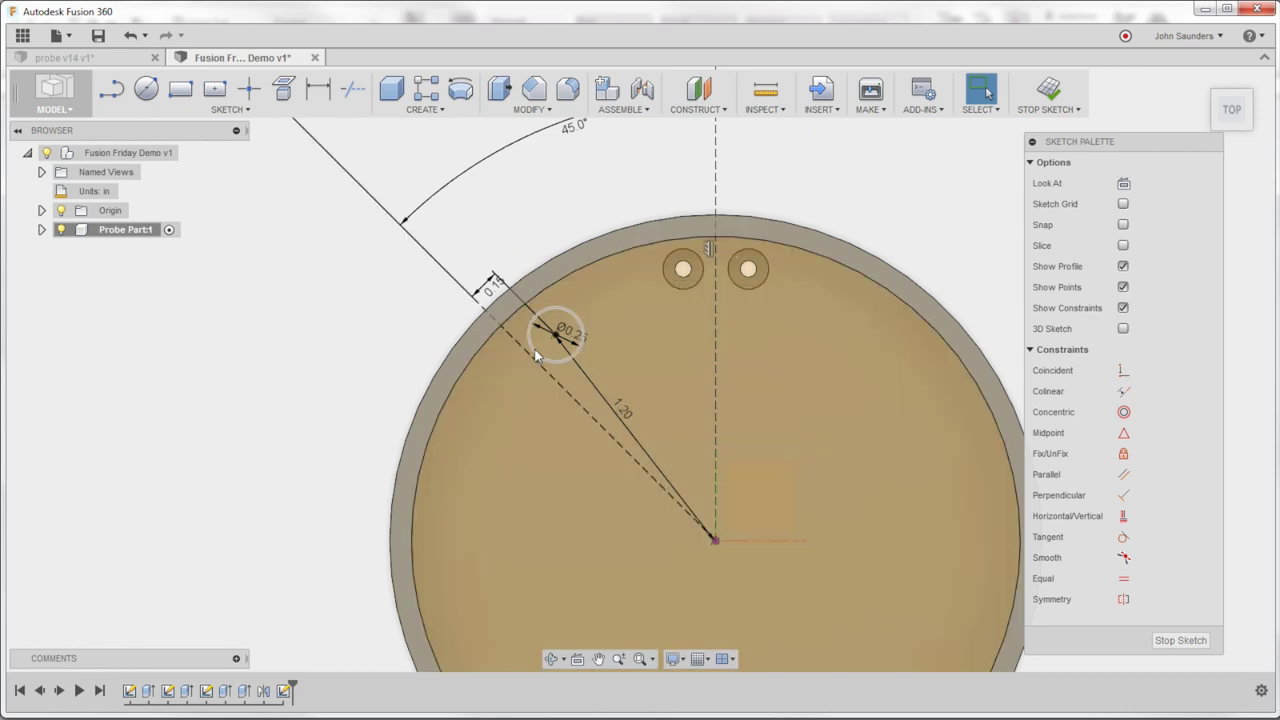
{"action": "left_click", "coordinate": [230, 109]}
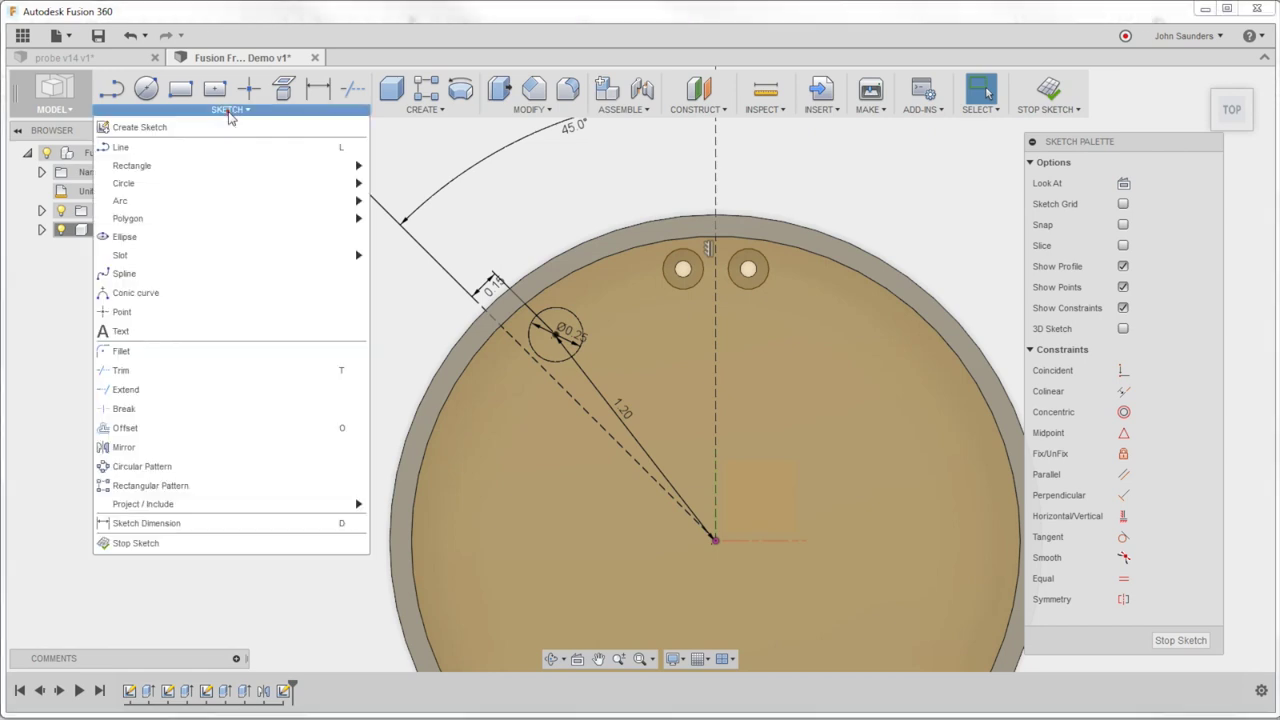
{"action": "left_click", "coordinate": [171, 452]}
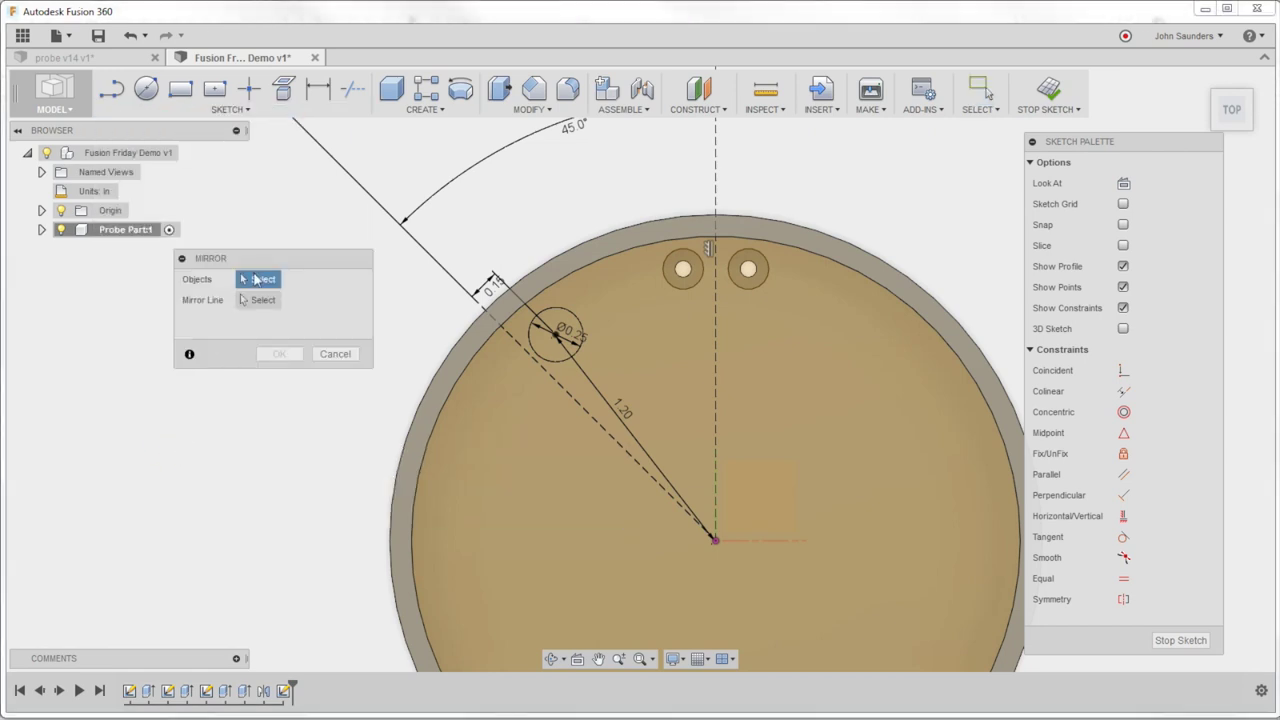
{"action": "left_click", "coordinate": [541, 316]}
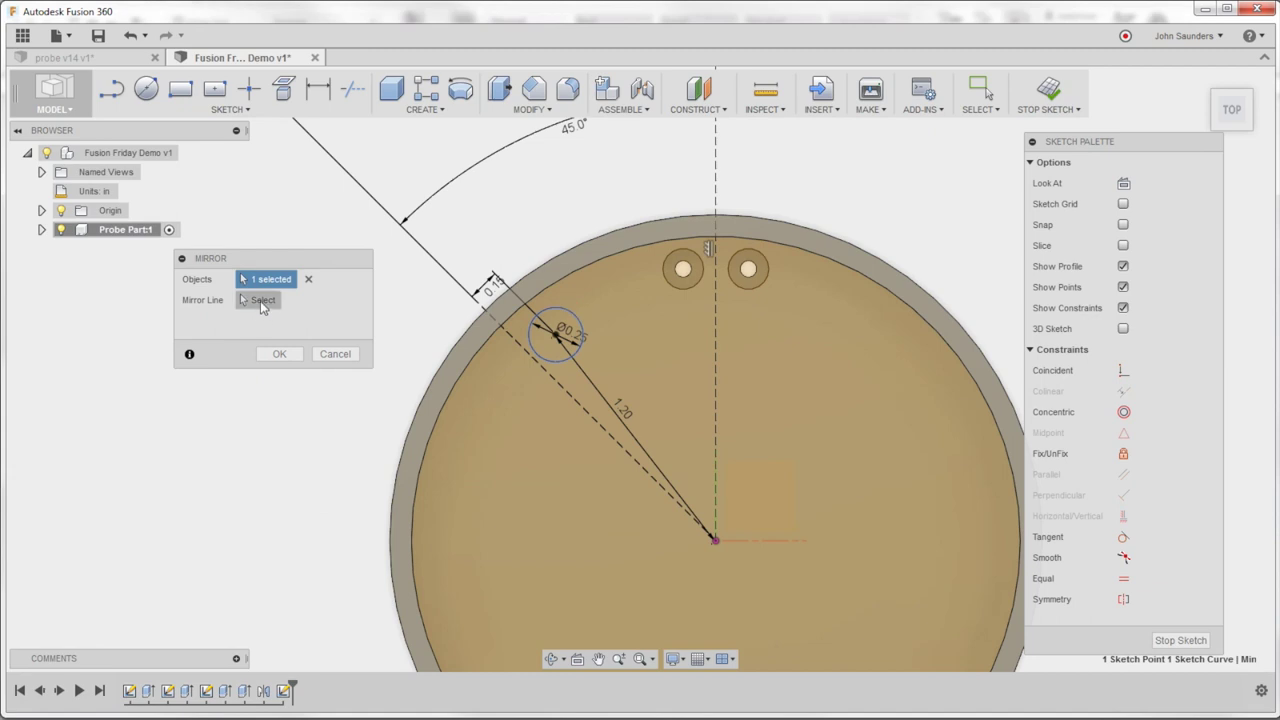
{"action": "left_click", "coordinate": [260, 303]}
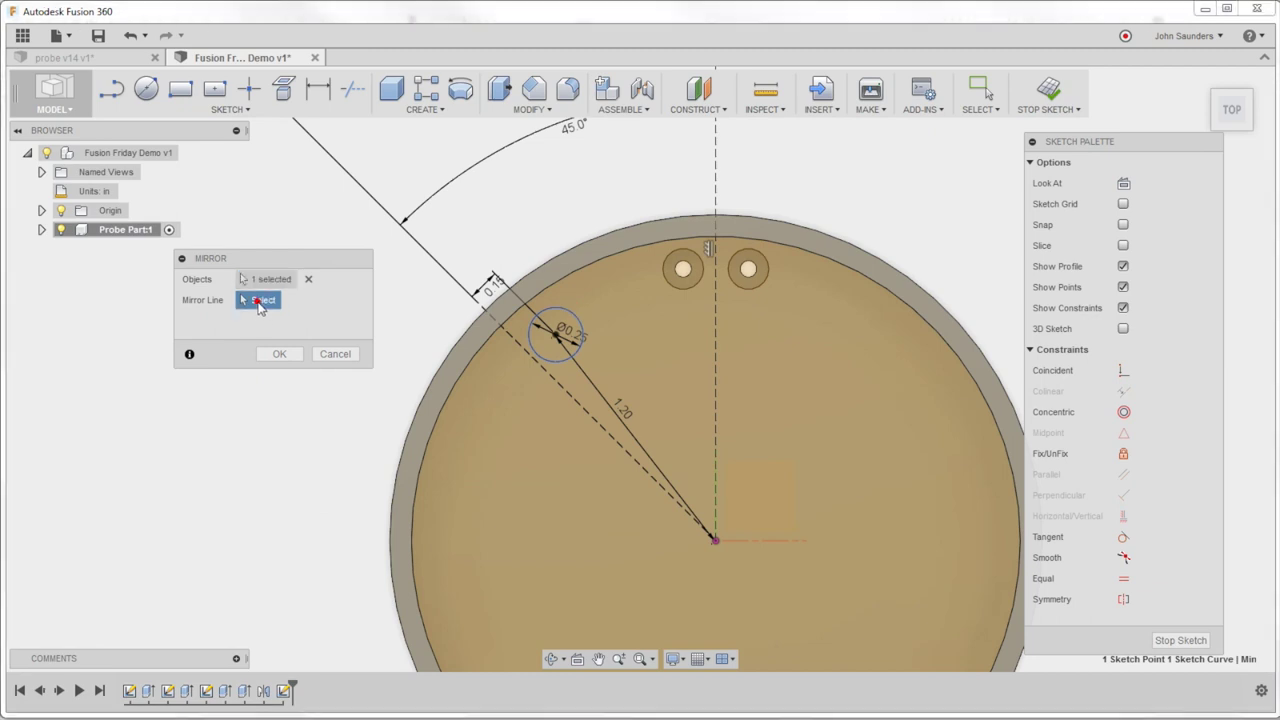
{"action": "left_click", "coordinate": [538, 364]}
{"action": "left_click", "coordinate": [280, 355]}
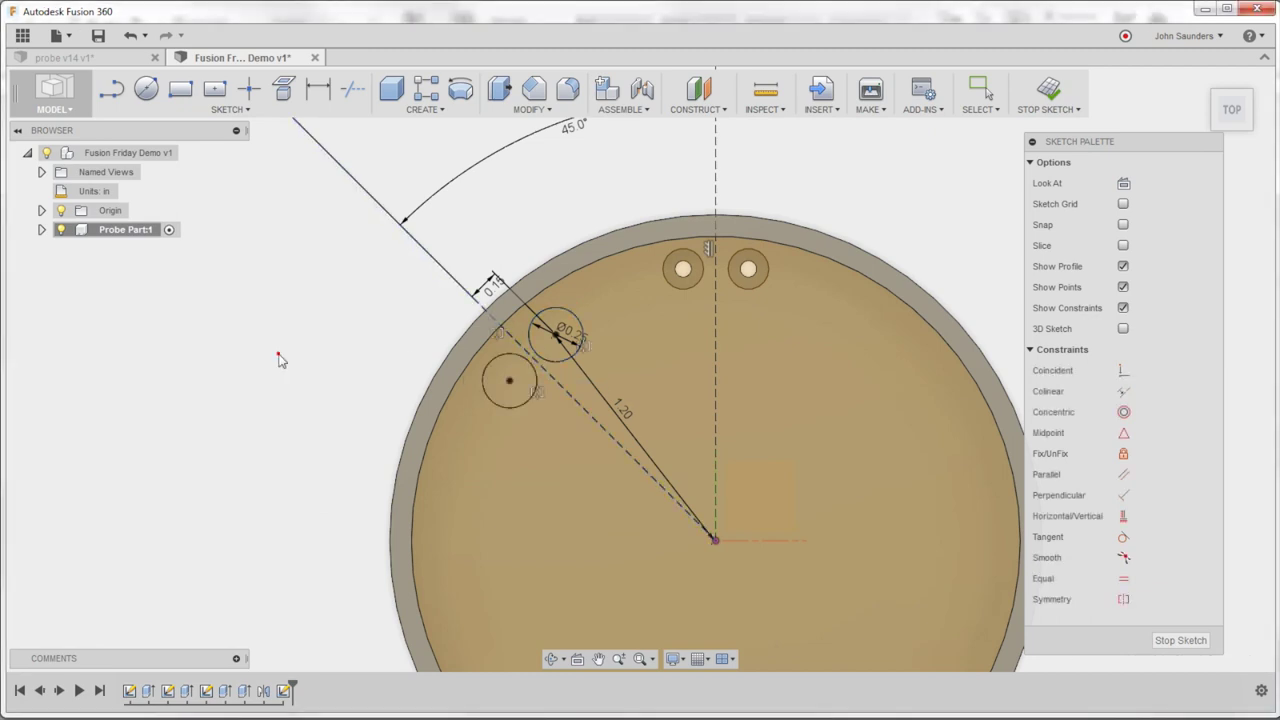
Extrude both 0.25 in circles by -0.2 in to cut the angled pair of blind holes
{"action": "key", "text": "e"}
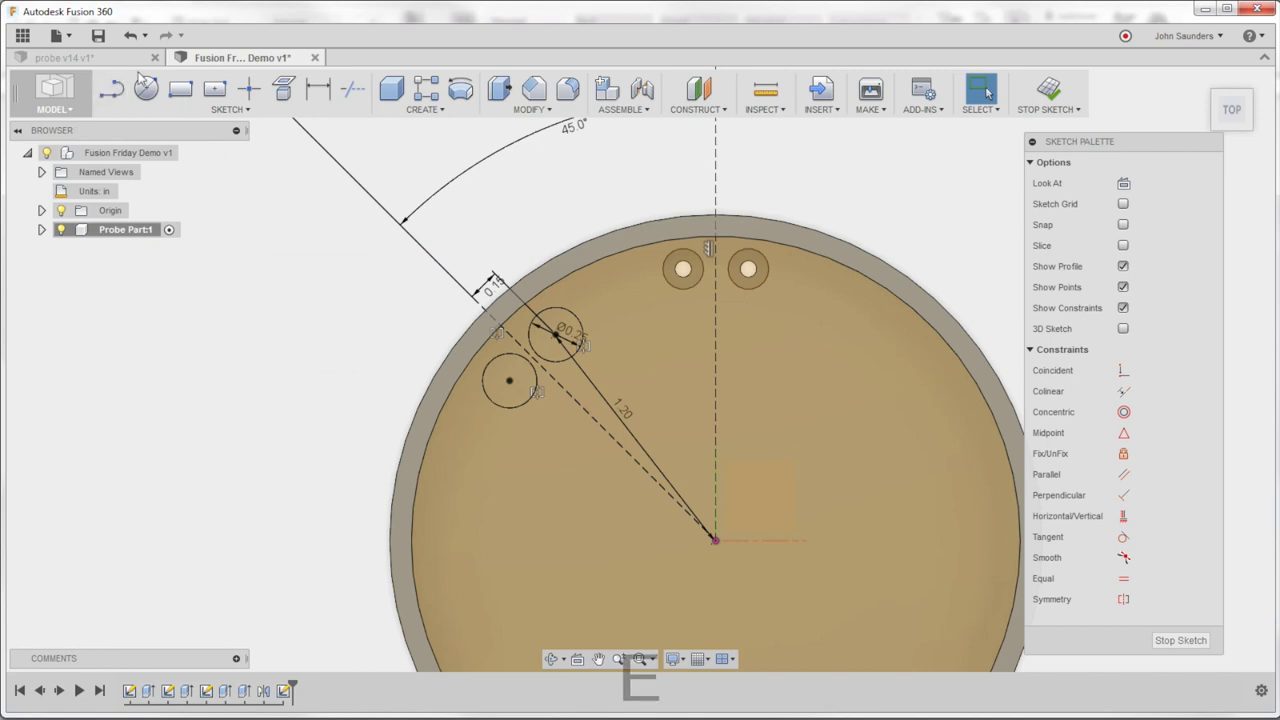
{"action": "left_click", "coordinate": [509, 380]}
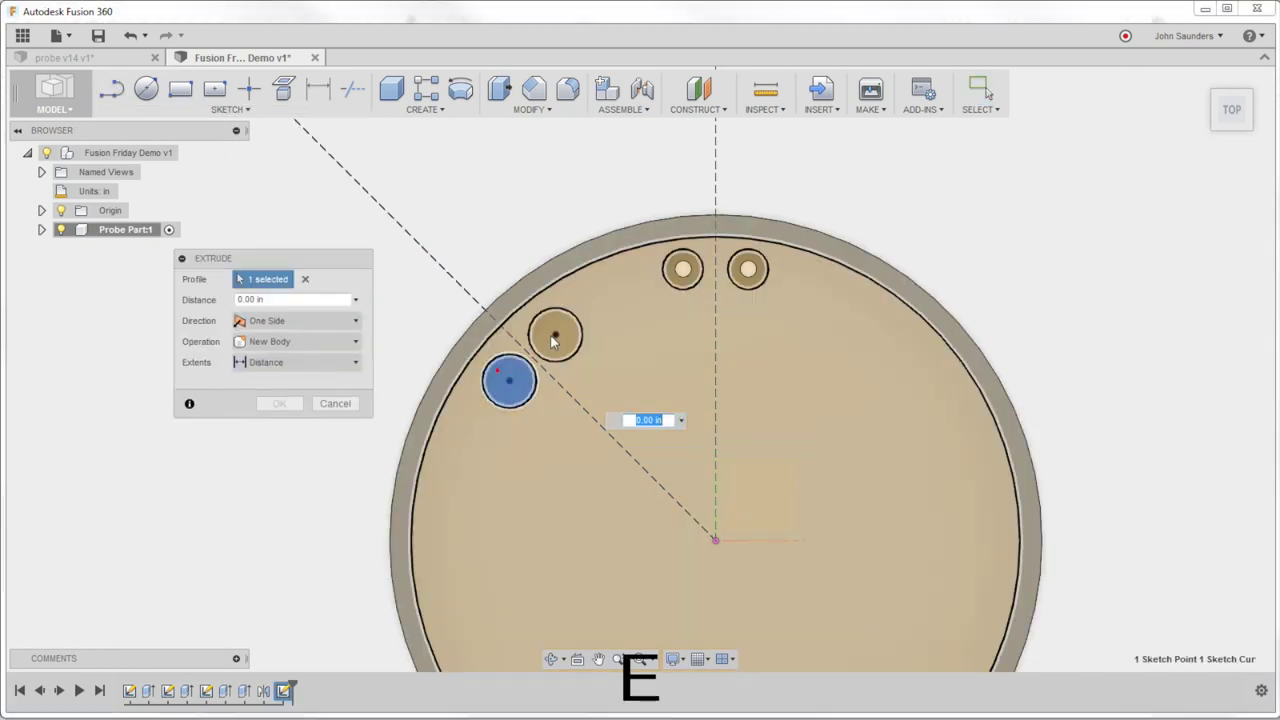
{"action": "left_click", "coordinate": [555, 333]}
{"action": "type", "text": "2"}
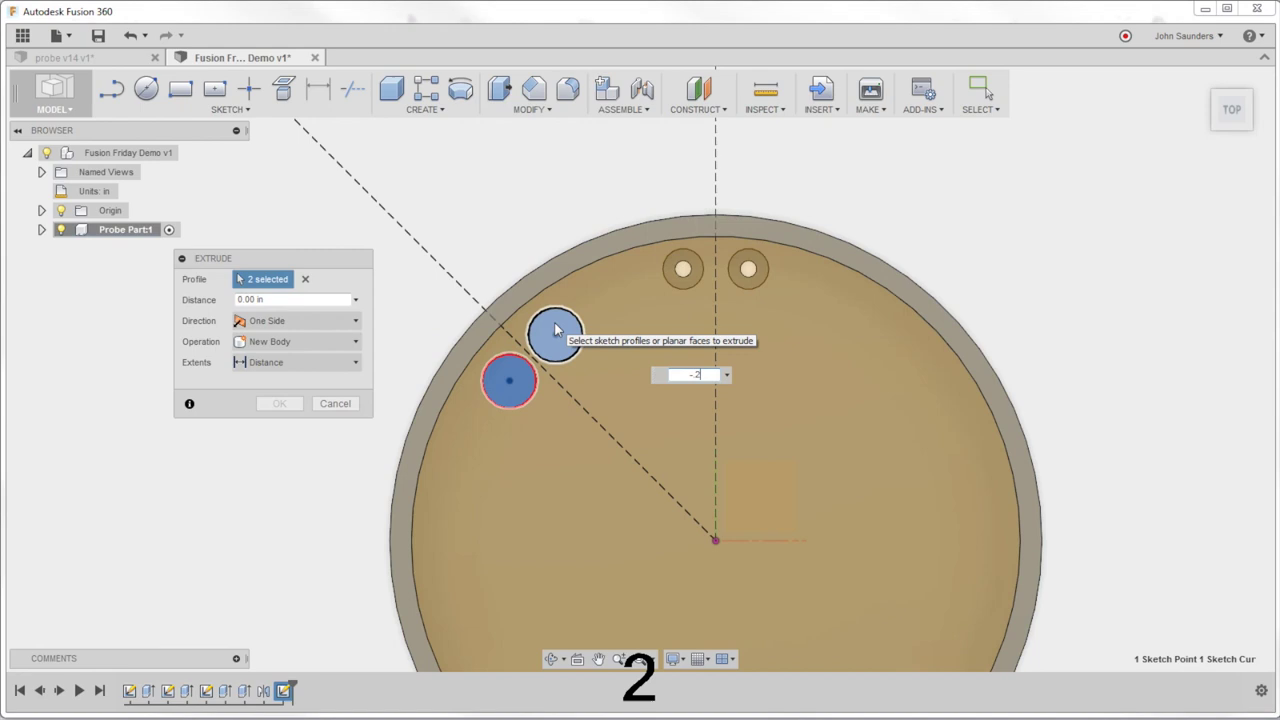
{"action": "key", "text": "Return"}
{"action": "middle_click_drag", "start_coordinate": [392, 260], "coordinate": [388, 218], "text": "shift"}
Check the small center holes in the probe v14 reference, and sketch a 0.05 in circle centered on the floor of the upper angled hole
{"action": "left_click", "coordinate": [99, 60]}
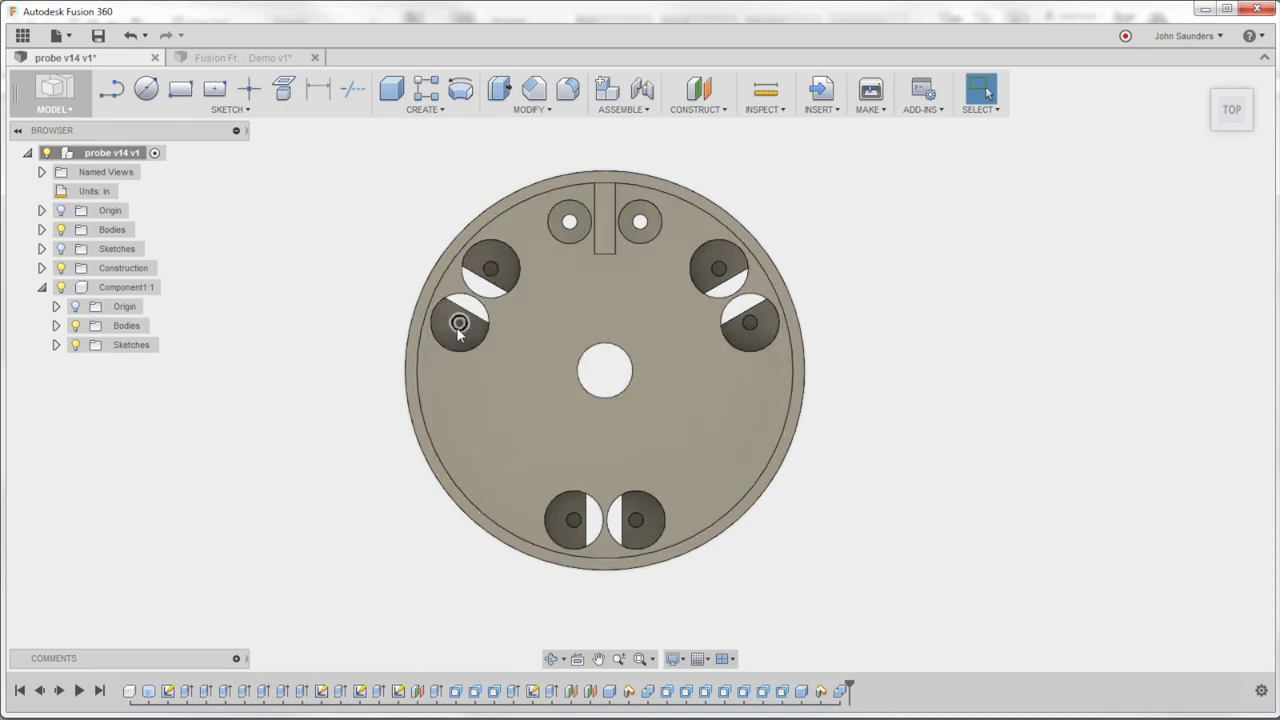
{"action": "left_click", "coordinate": [264, 57]}
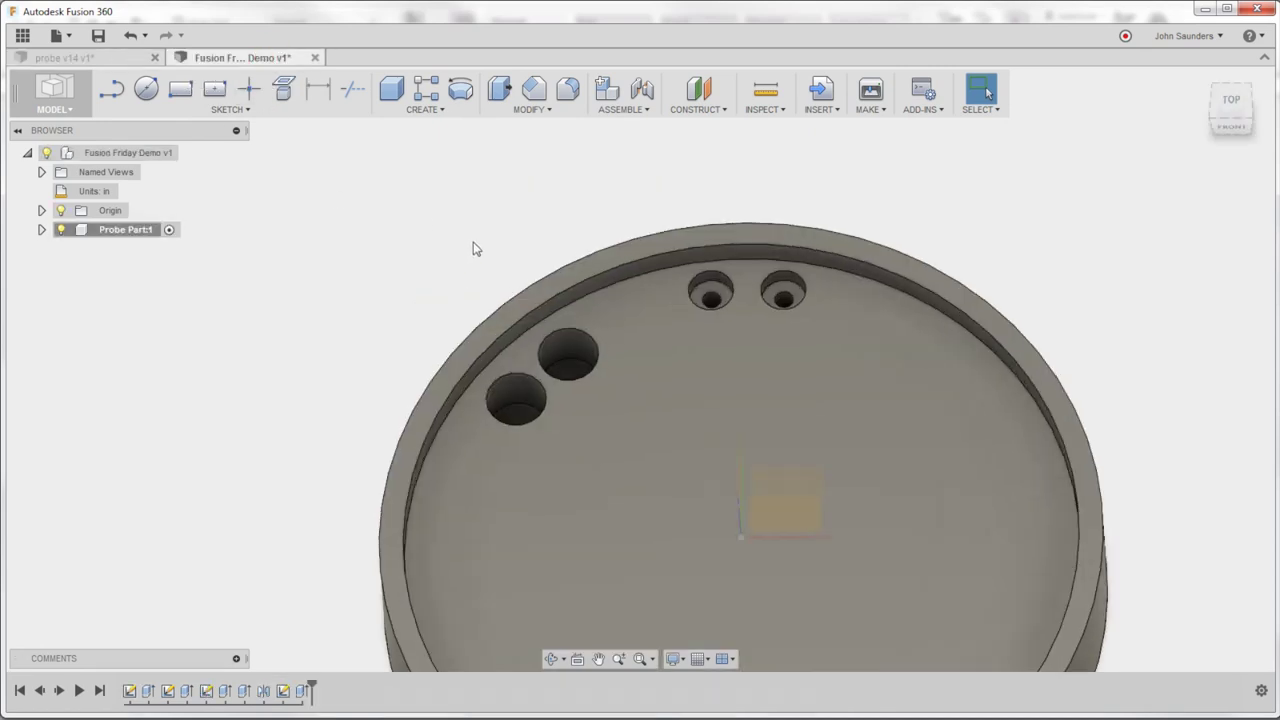
{"action": "left_click", "coordinate": [1231, 100]}
{"action": "key", "text": "c"}
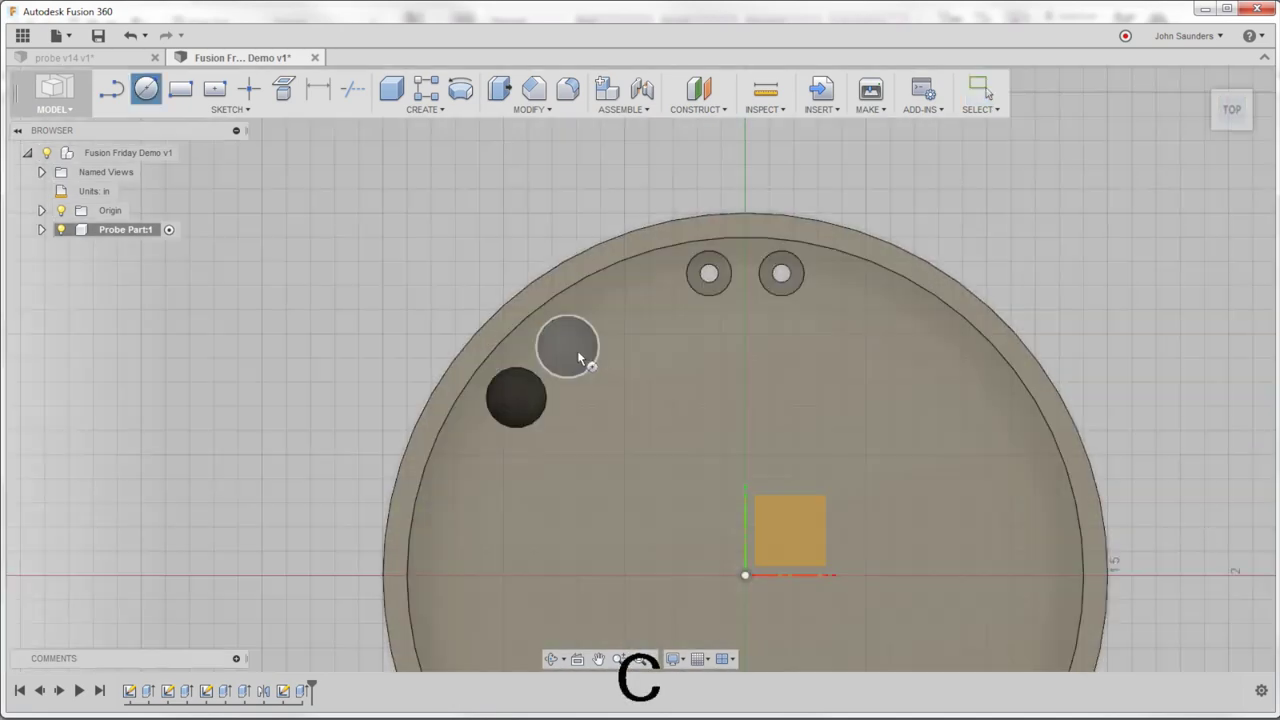
{"action": "left_click", "coordinate": [577, 350]}
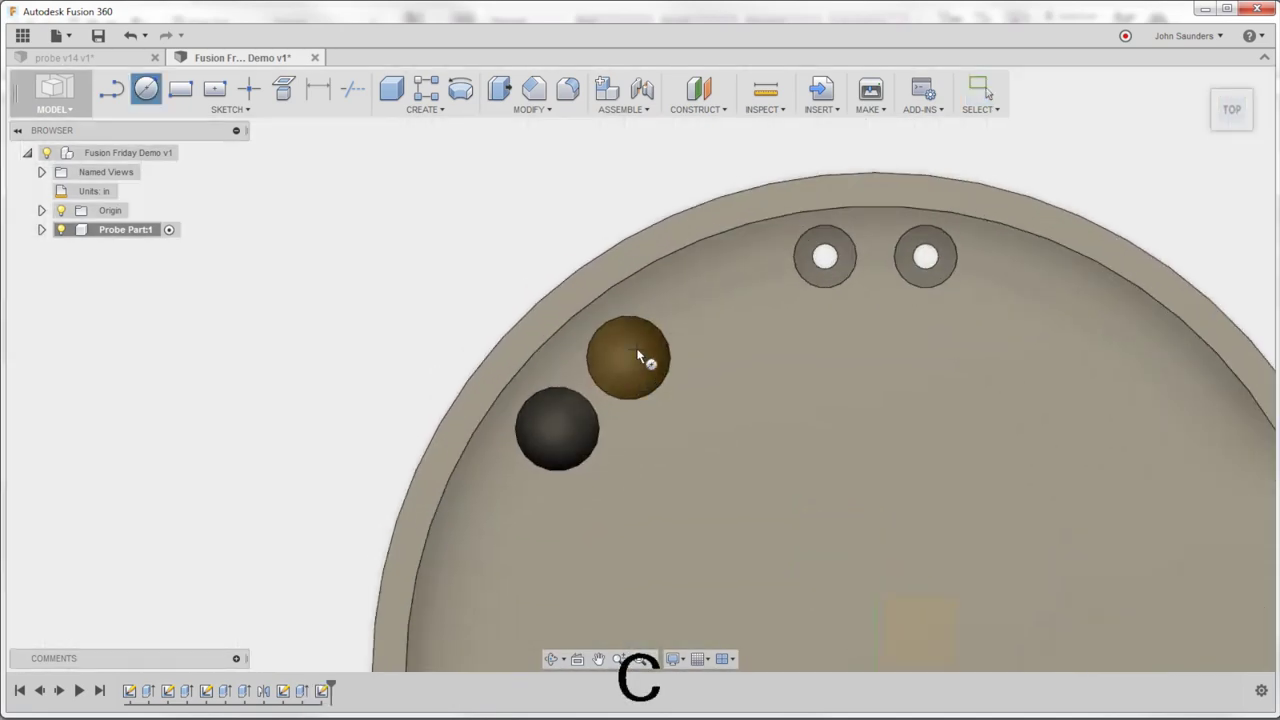
{"action": "scroll", "coordinate": [636, 362], "scroll_direction": "up", "scroll_amount": 2}
{"action": "left_click", "coordinate": [630, 362]}
{"action": "key", "text": "Delete"}
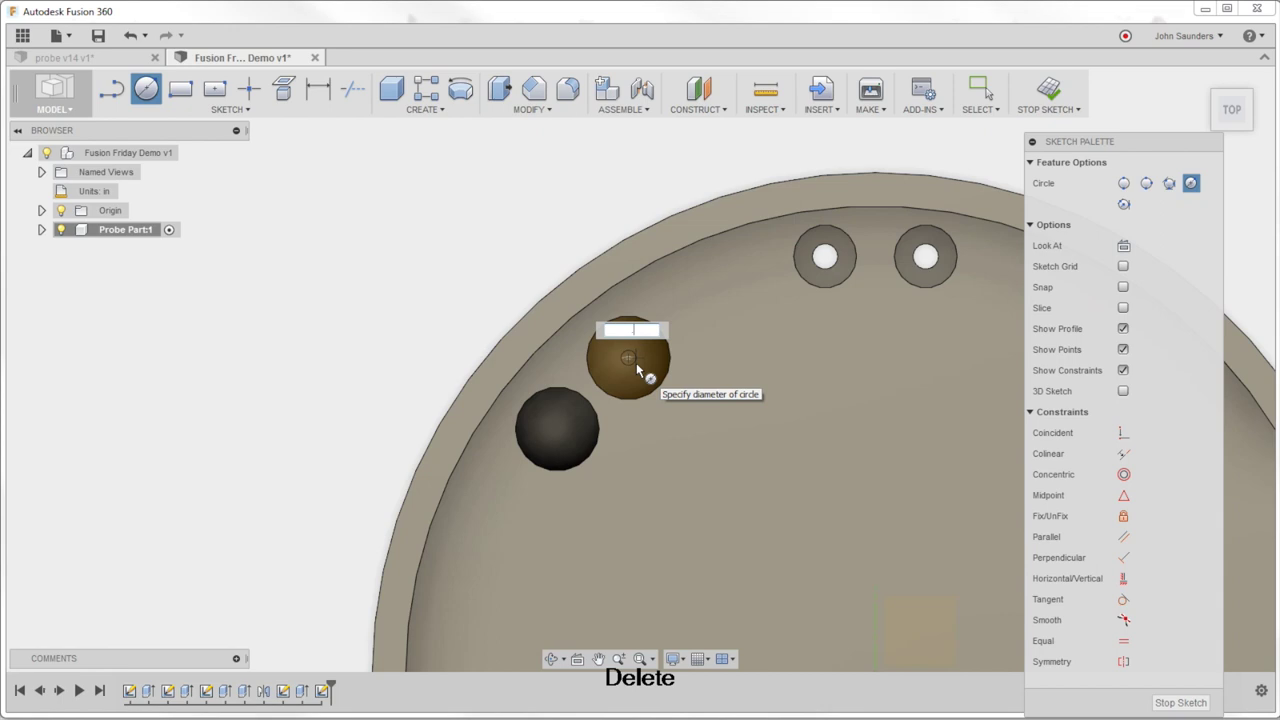
{"action": "type", "text": ".05"}
{"action": "key", "text": "Return"}
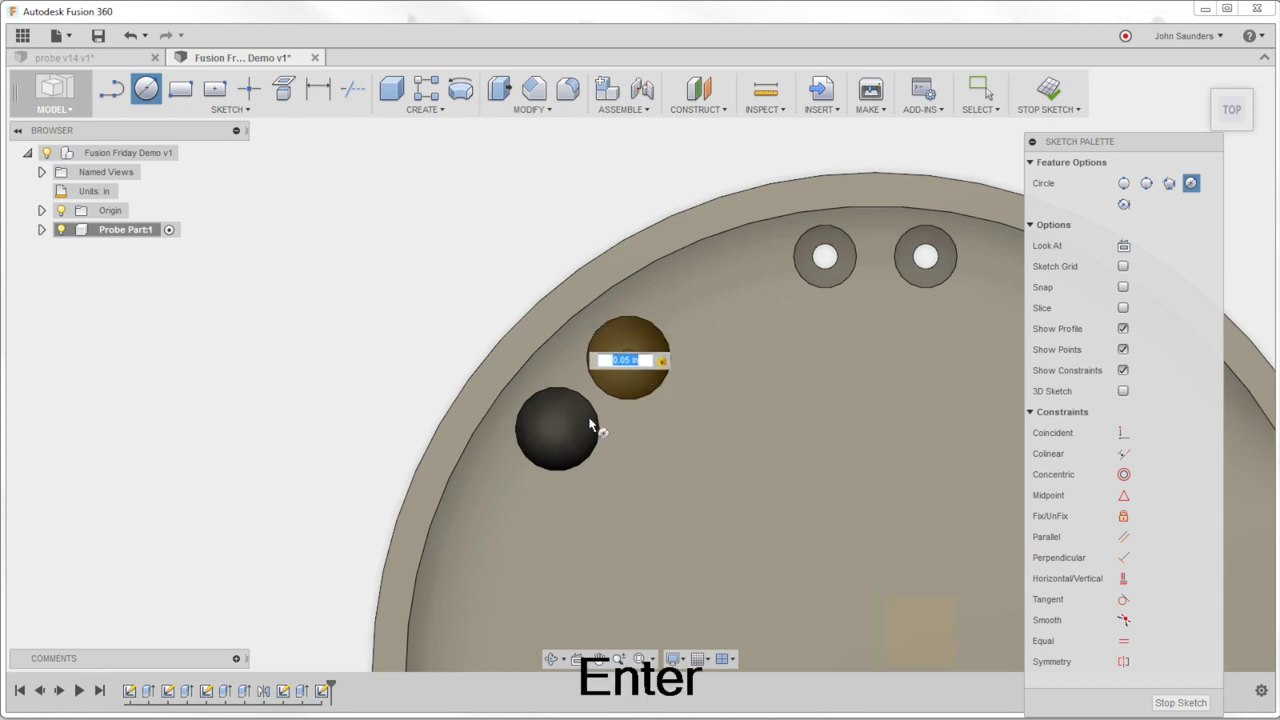
{"action": "key", "text": "Return"}
Project the floor of the lower angled hole into the current sketch to obtain its center point
{"action": "key", "text": "c"}
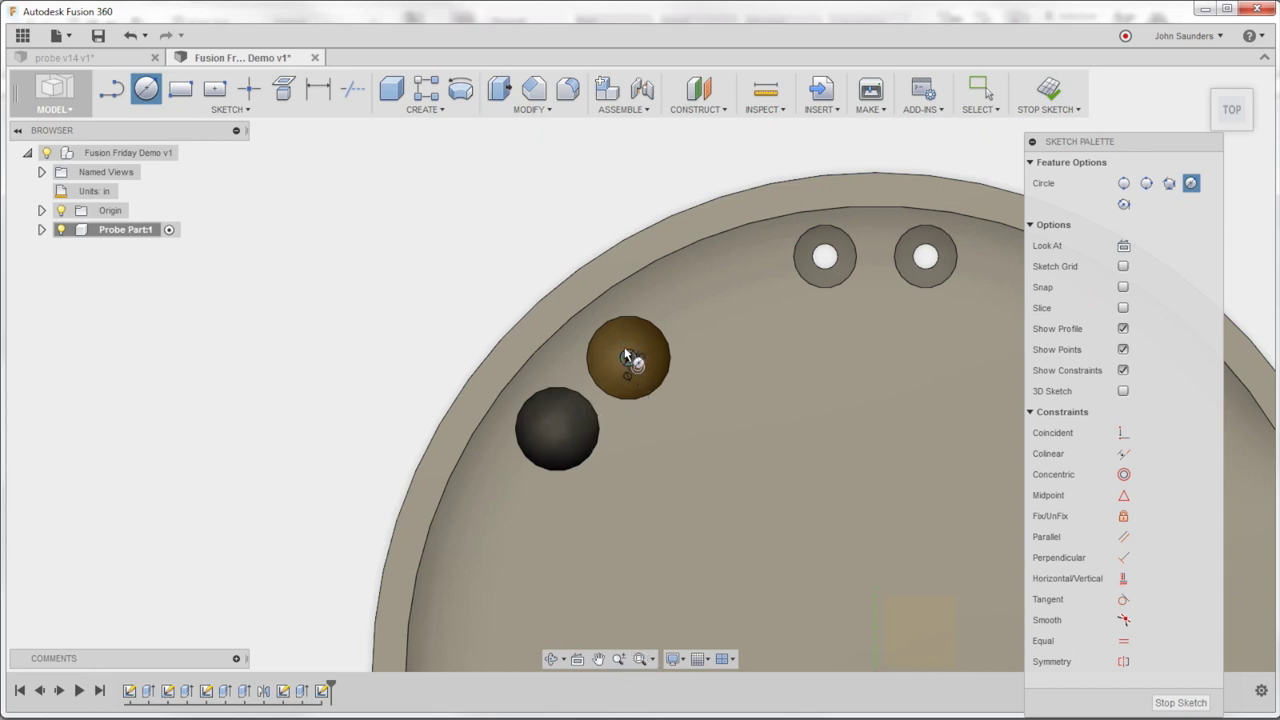
{"action": "mouse_move", "coordinate": [628, 357]}
{"action": "middle_mouse_down", "text": "shift"}
{"action": "mouse_move", "coordinate": [649, 332]}
{"action": "mouse_move", "coordinate": [630, 365]}
{"action": "middle_mouse_up", "text": "shift"}
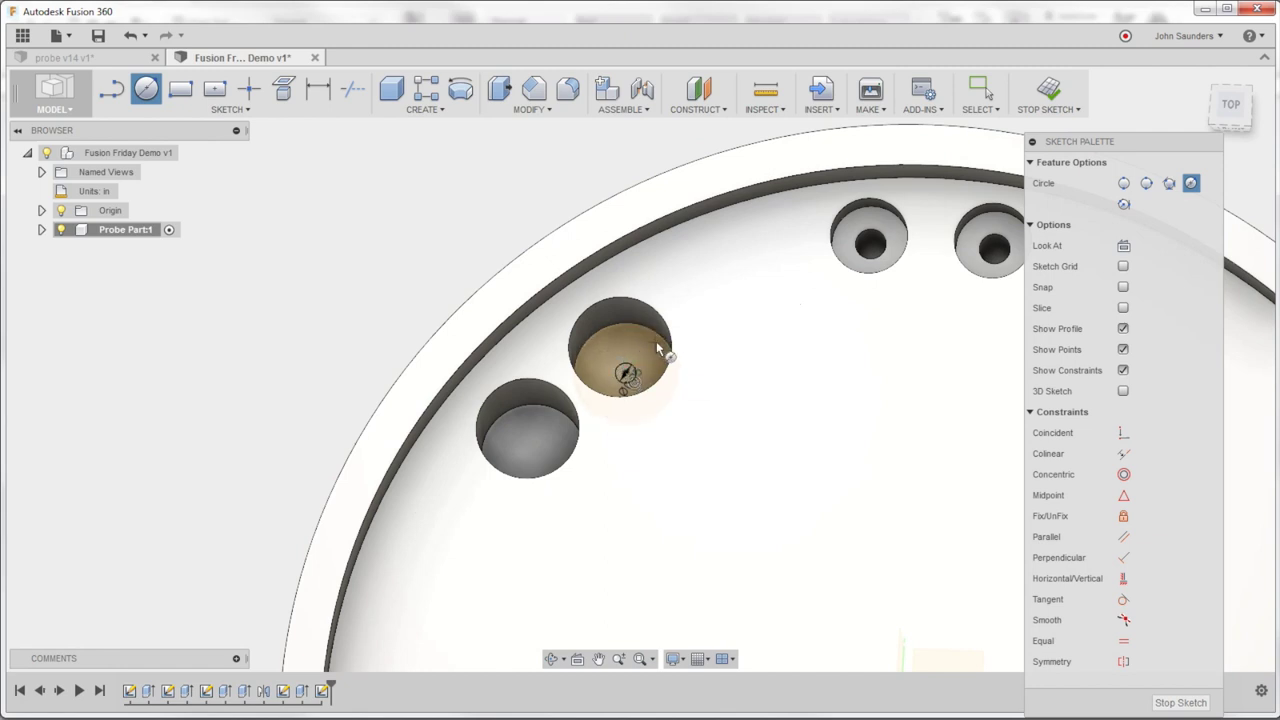
{"action": "left_click", "coordinate": [1234, 106]}
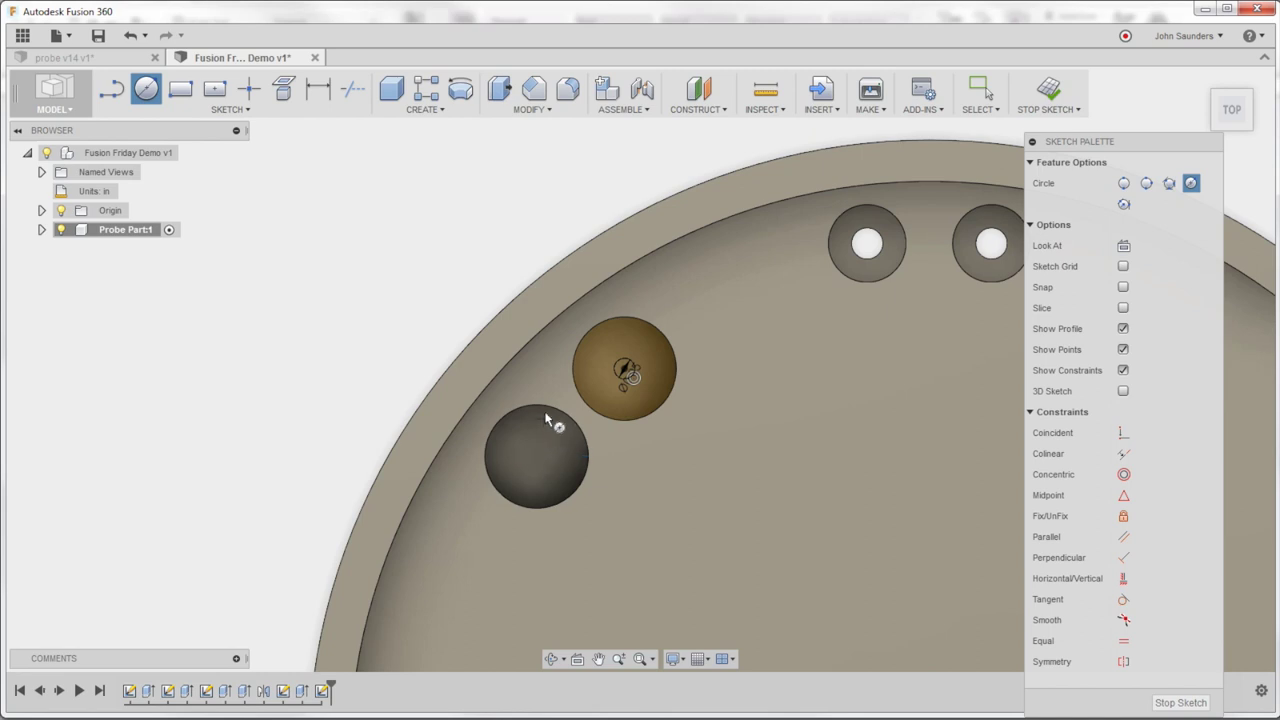
{"action": "key", "text": "p"}
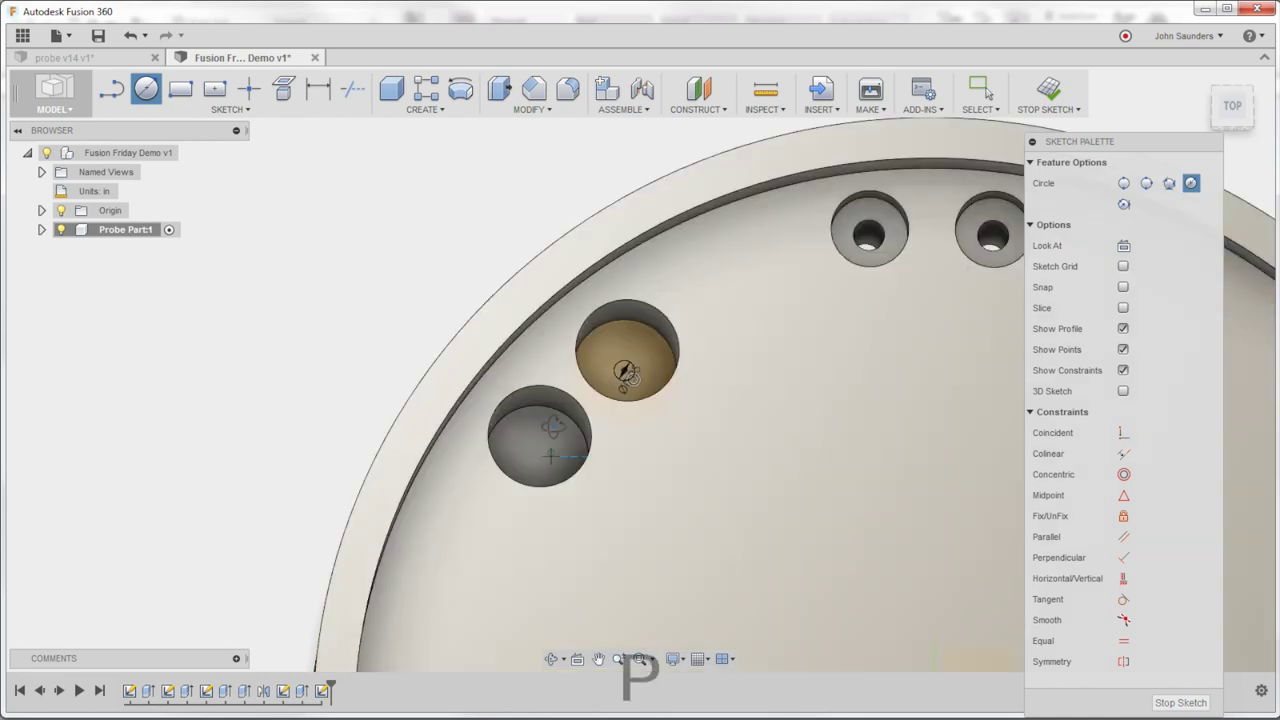
{"action": "left_click", "coordinate": [539, 420]}
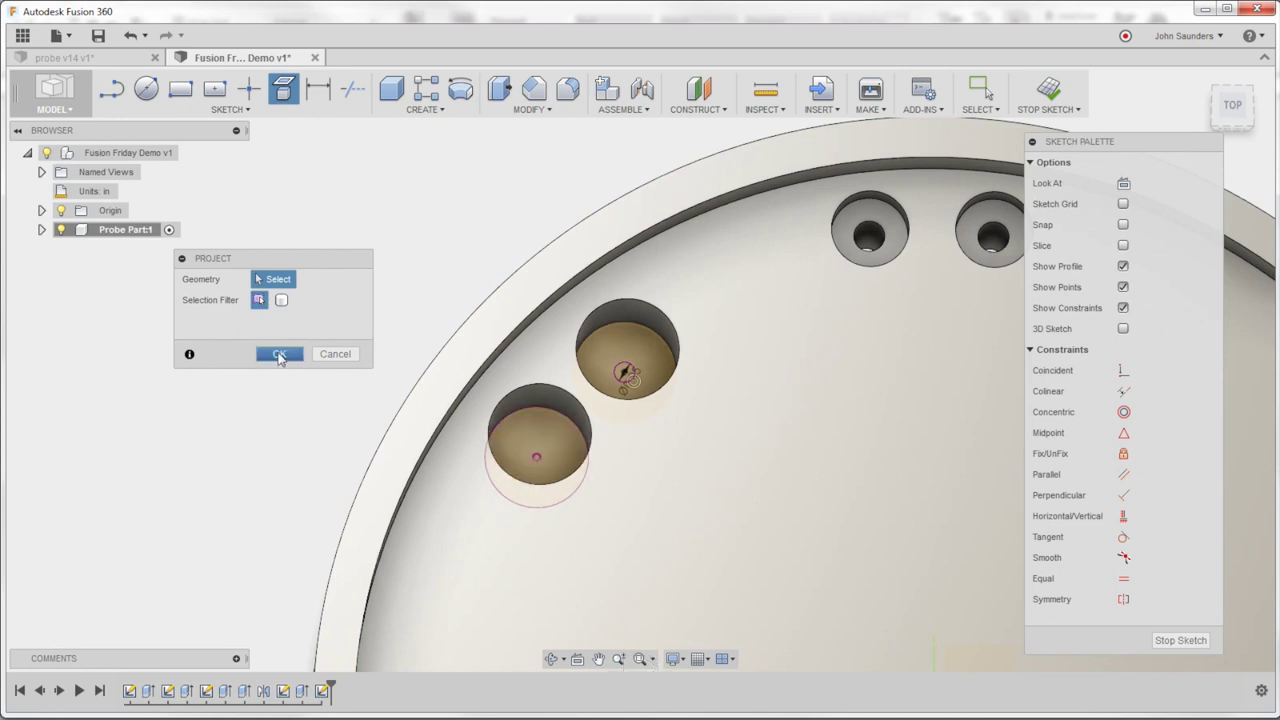
{"action": "left_click", "coordinate": [280, 355]}
Sketch a circle about 0.11 in in diameter on the projected center of the lower angled hole
{"action": "key", "text": "c"}
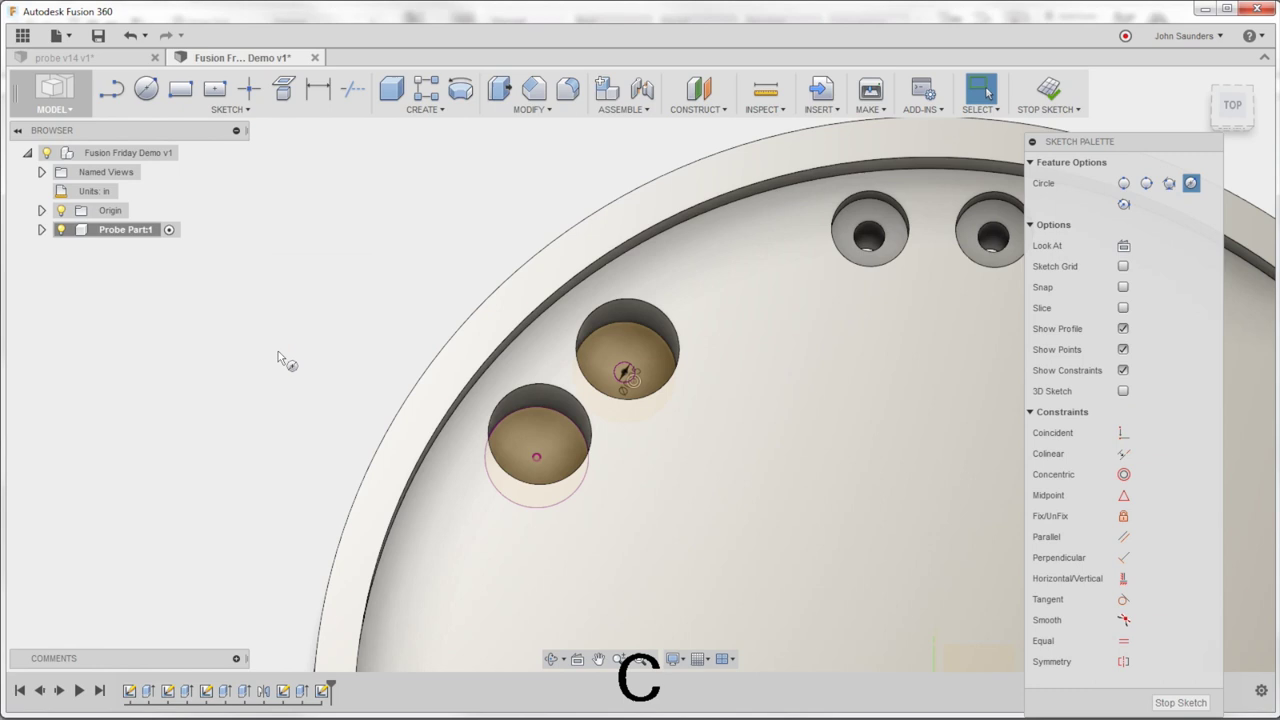
{"action": "left_click", "coordinate": [536, 458]}
{"action": "left_click", "coordinate": [558, 458]}
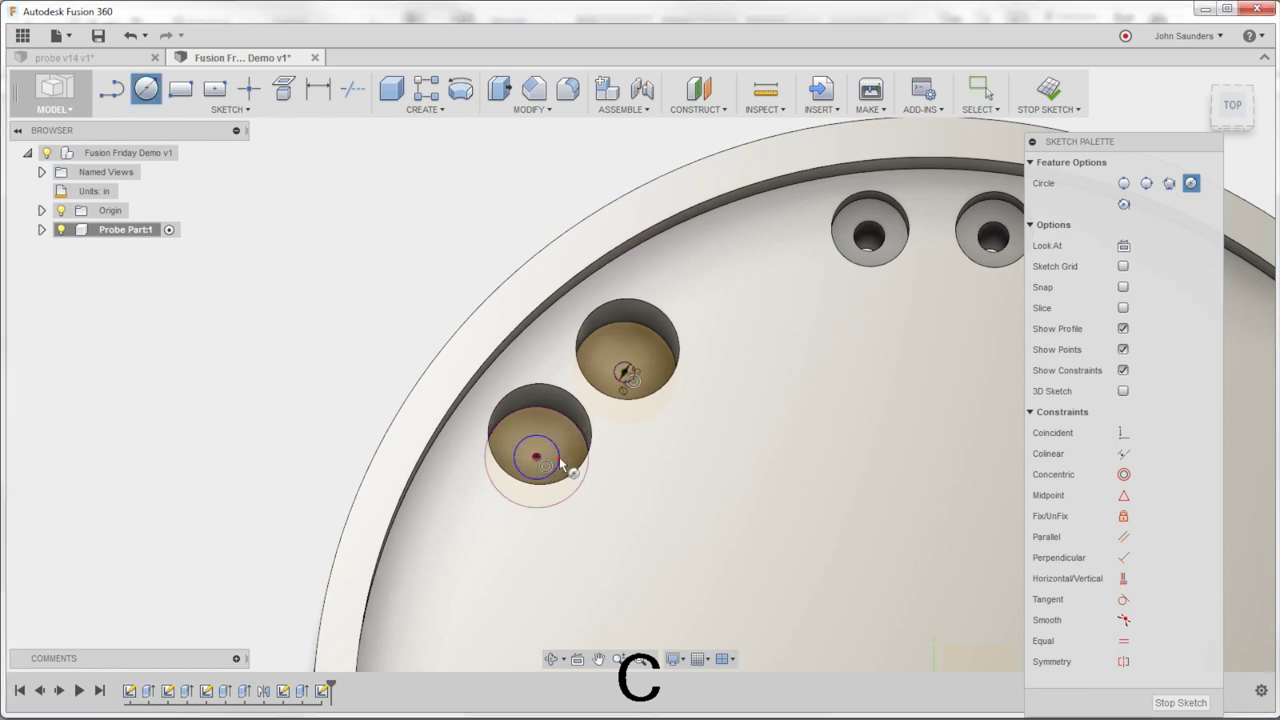
{"action": "middle_click_drag", "start_coordinate": [560, 452], "coordinate": [569, 485], "text": "shift"}
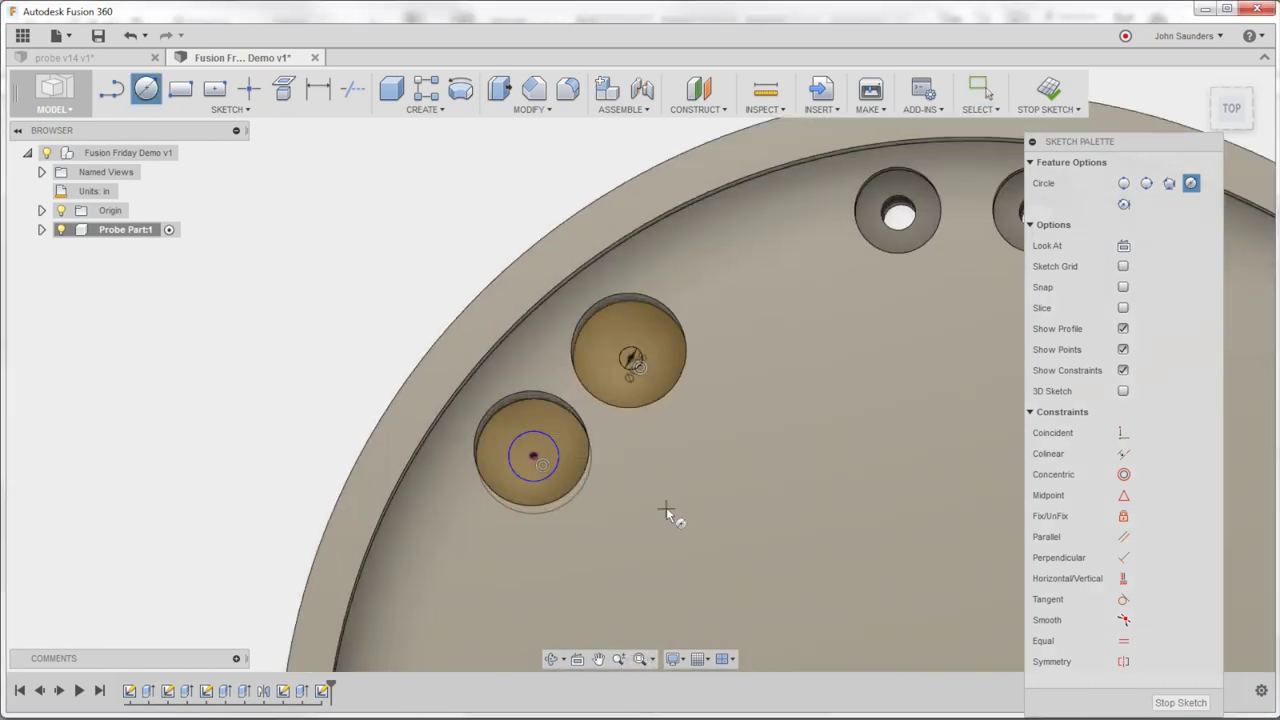
Dimension the new circle's diameter and link it to the first small circle's diameter parameter, d23
{"action": "key", "text": "d"}
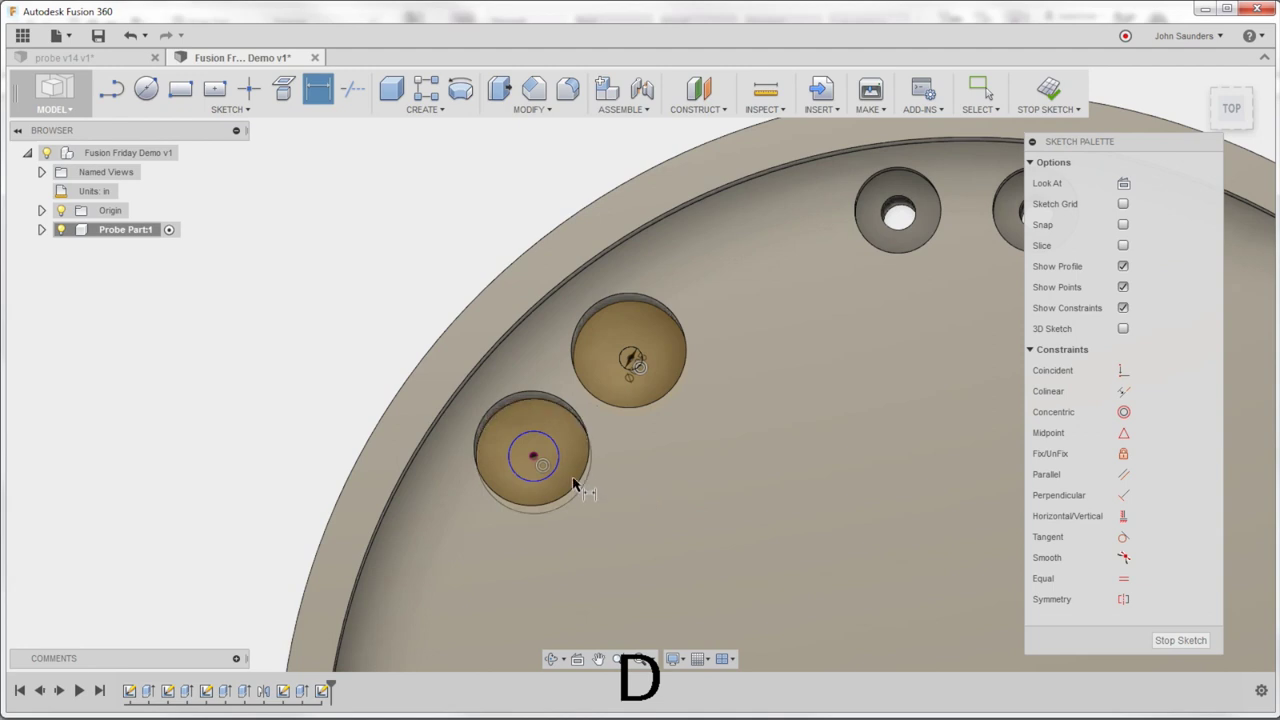
{"action": "left_click", "coordinate": [558, 468]}
{"action": "left_click", "coordinate": [652, 460]}
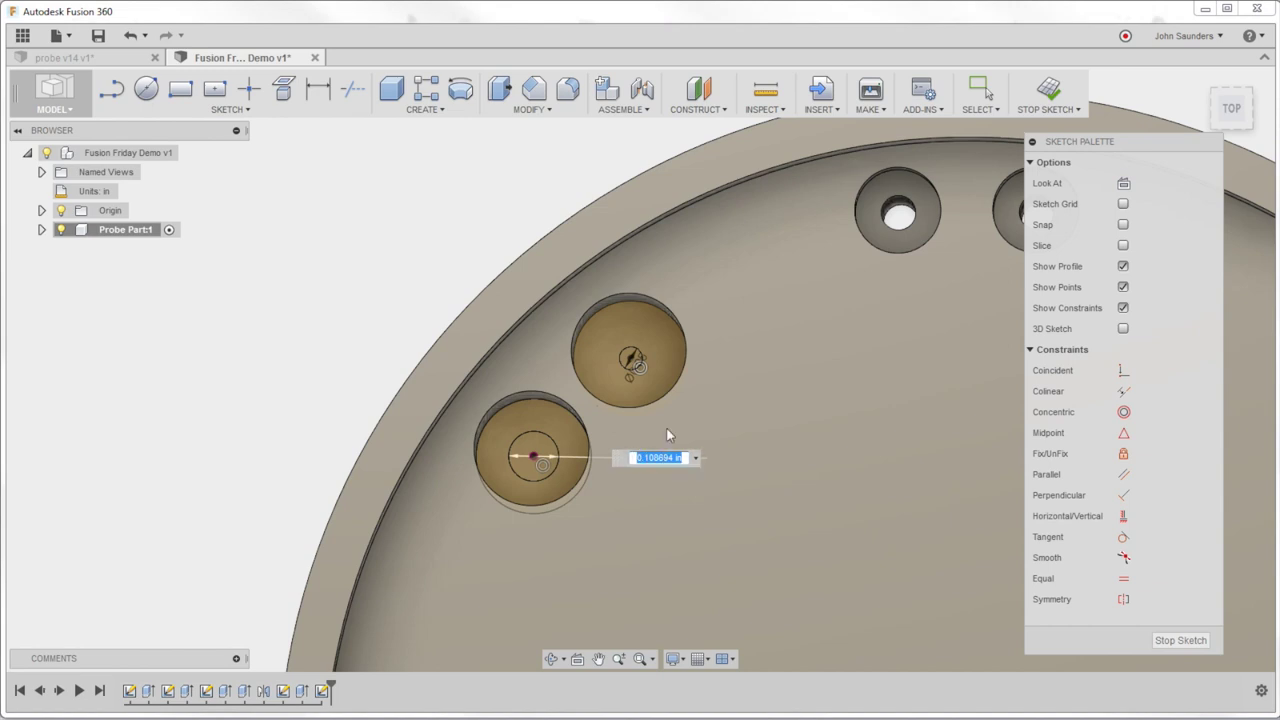
{"action": "left_click", "coordinate": [631, 383]}
{"action": "key", "text": "Return"}
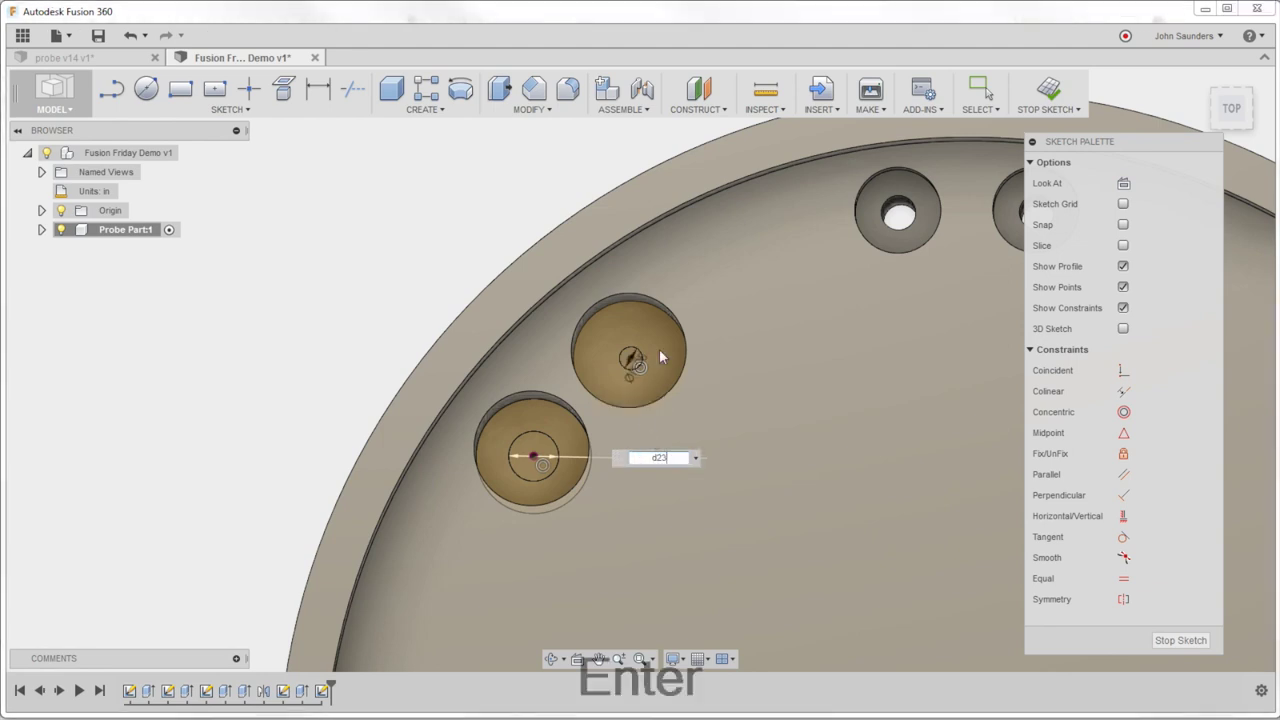
Extrude both small circles by -0.05 in to cut center holes in the floors of the angled holes
{"action": "scroll", "coordinate": [661, 397], "scroll_direction": "up", "scroll_amount": 3}
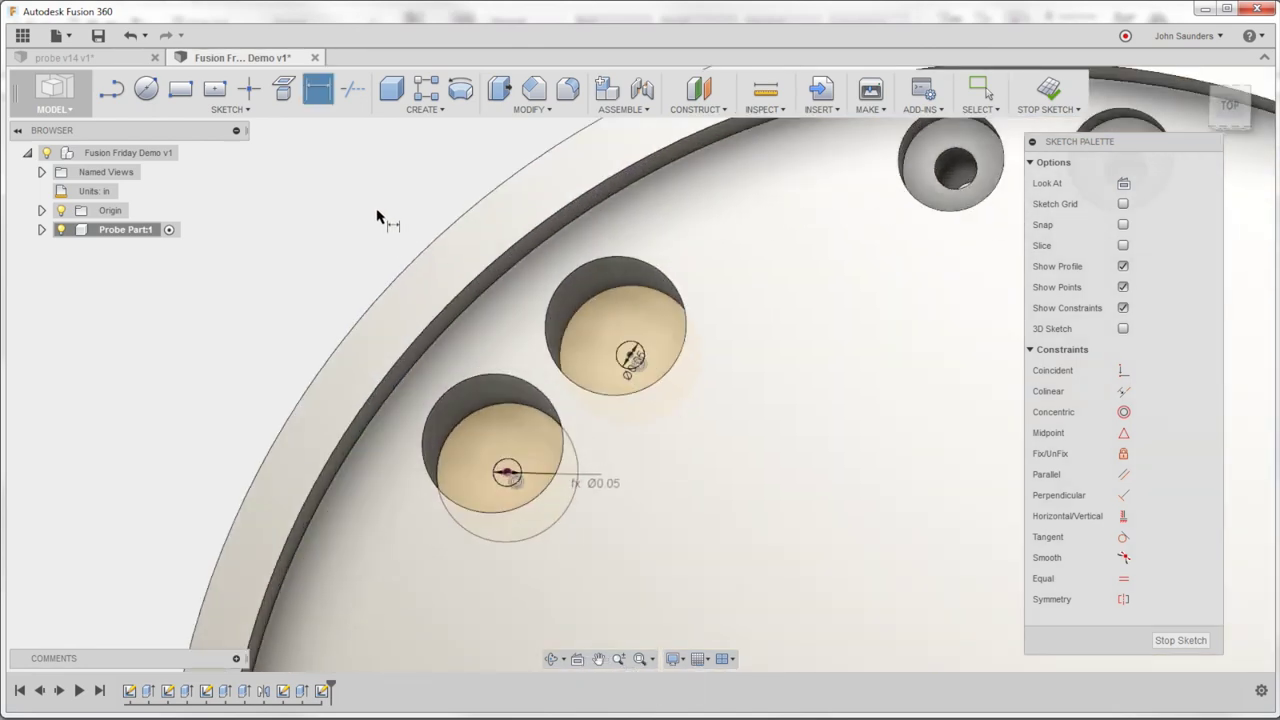
{"action": "key", "text": "e"}
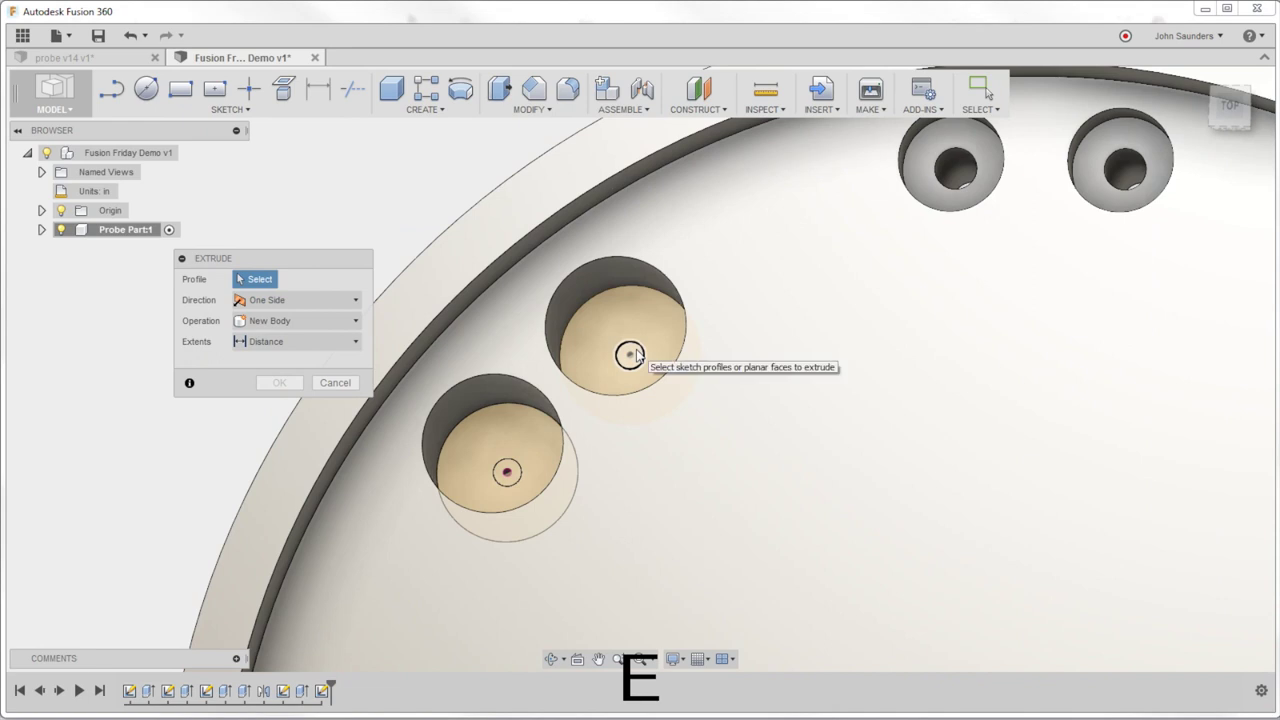
{"action": "left_click", "coordinate": [629, 355]}
{"action": "left_click", "coordinate": [507, 472]}
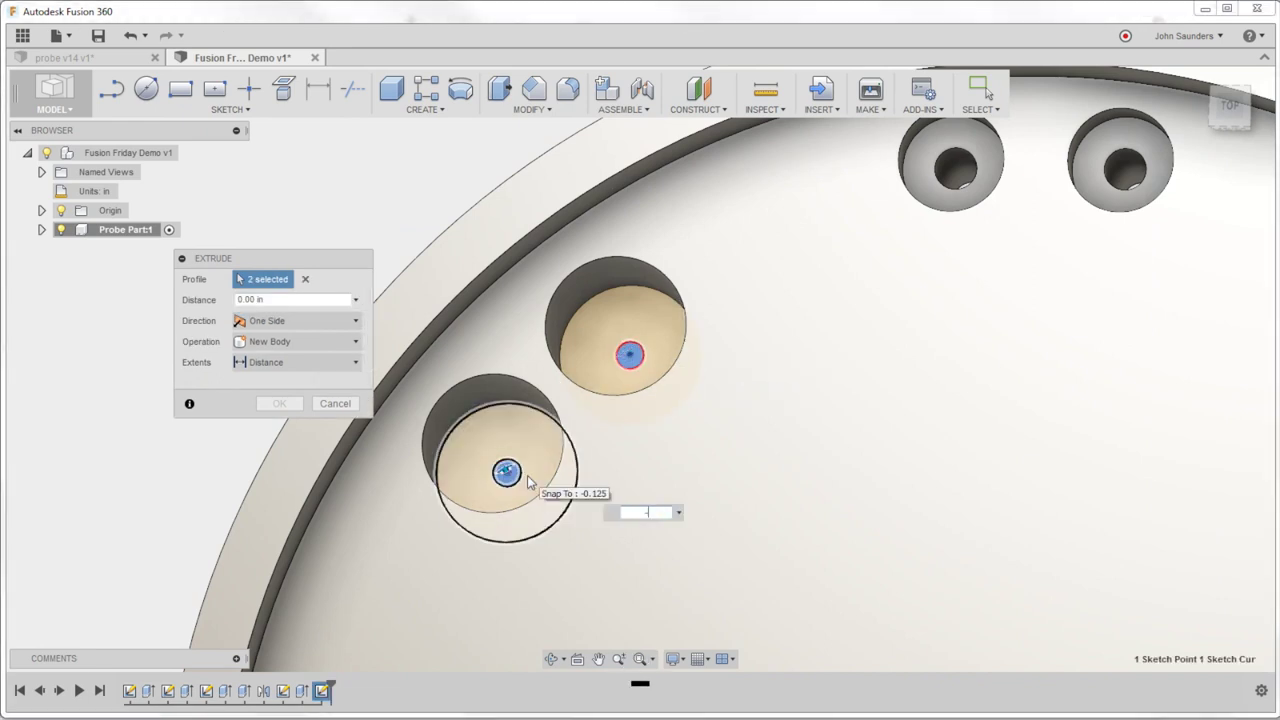
{"action": "type", "text": "-.05"}
{"action": "key", "text": "Return"}
{"action": "scroll", "coordinate": [343, 268], "scroll_direction": "down", "scroll_amount": 3}
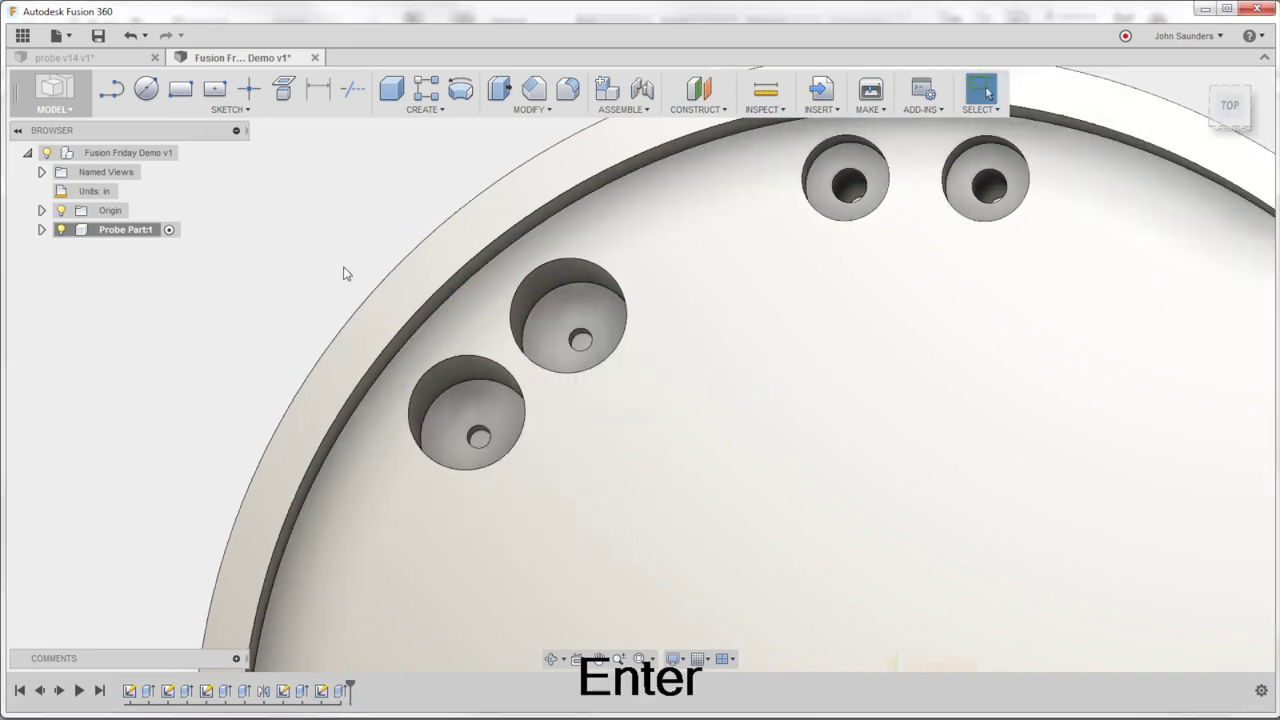
{"action": "scroll", "coordinate": [331, 220], "scroll_direction": "down", "scroll_amount": 3}
Check the underside slots in the probe v14 reference, and start a line sketch on the demo part's bottom face
{"action": "middle_click_drag", "start_coordinate": [314, 204], "coordinate": [491, 289]}
{"action": "left_click", "coordinate": [100, 58]}
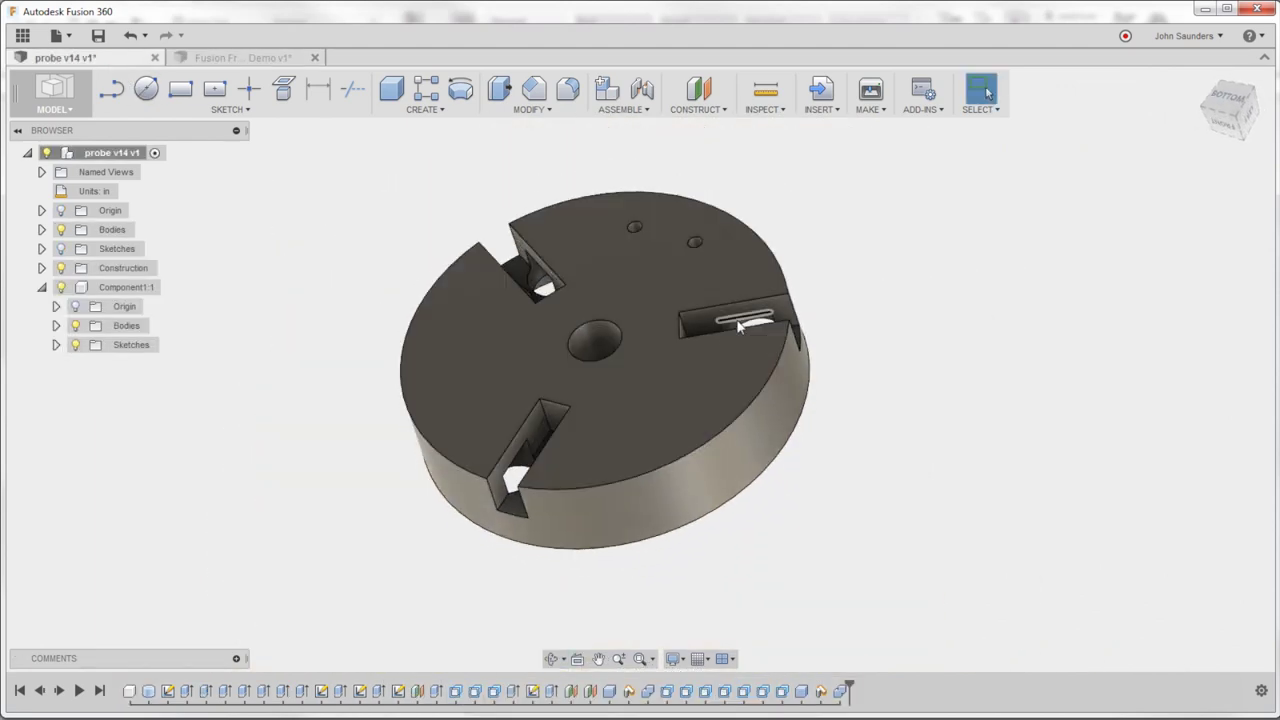
{"action": "middle_click_drag", "start_coordinate": [737, 322], "coordinate": [711, 357], "text": "shift"}
{"action": "left_click", "coordinate": [268, 57]}
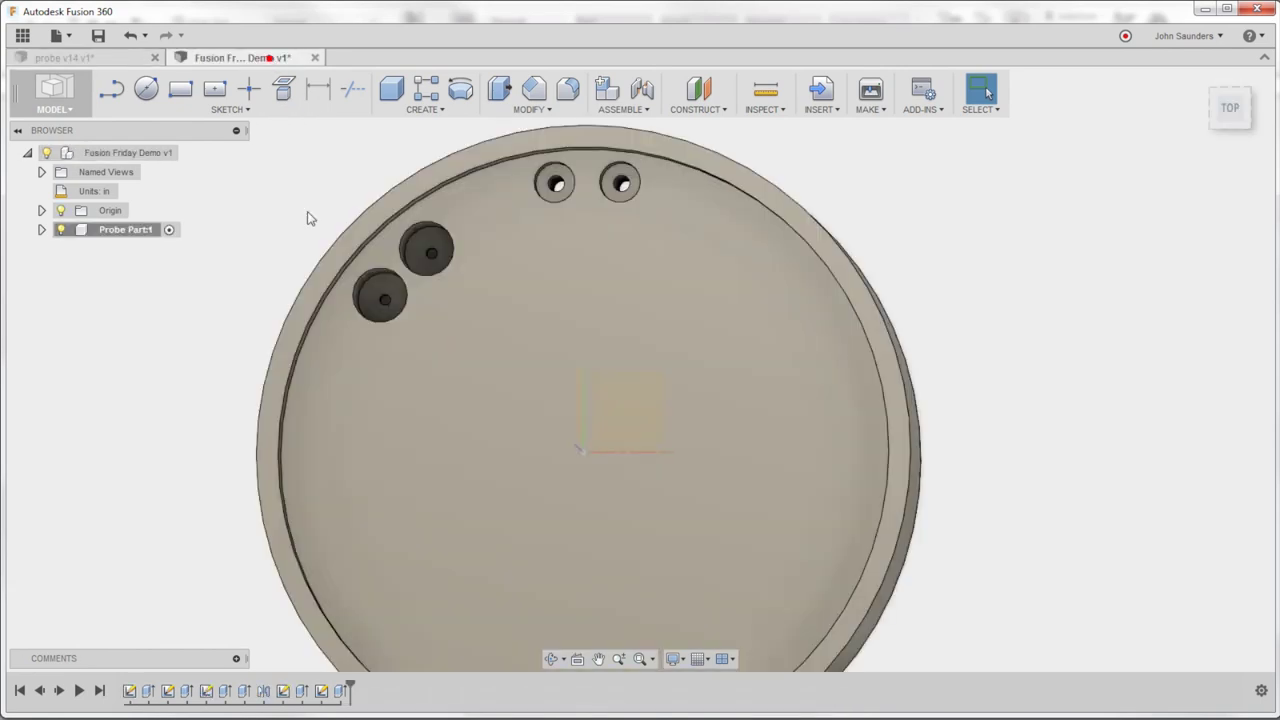
{"action": "mouse_move", "coordinate": [277, 191]}
{"action": "middle_mouse_down", "text": "shift"}
{"action": "mouse_move", "coordinate": [337, 229]}
{"action": "mouse_move", "coordinate": [473, 204]}
{"action": "mouse_move", "coordinate": [243, 197]}
{"action": "mouse_move", "coordinate": [258, 207]}
{"action": "middle_mouse_up", "text": "shift"}
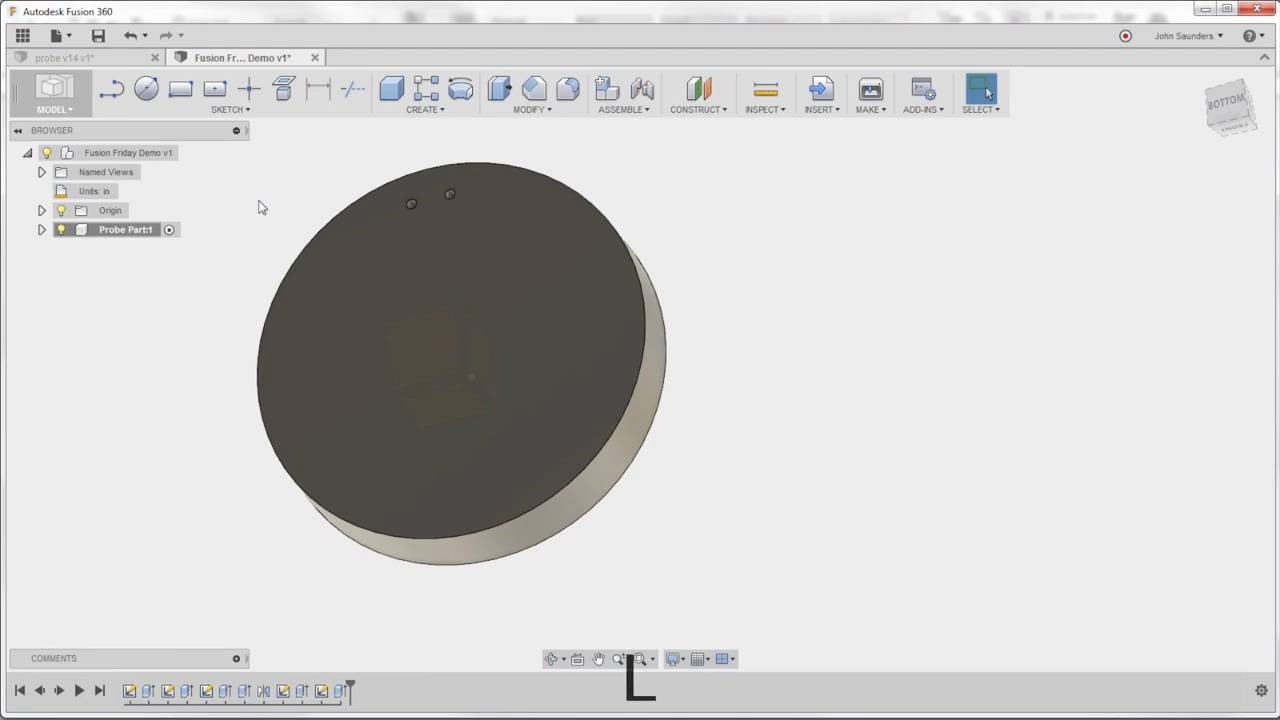
{"action": "key", "text": "l"}
{"action": "left_click", "coordinate": [552, 224]}
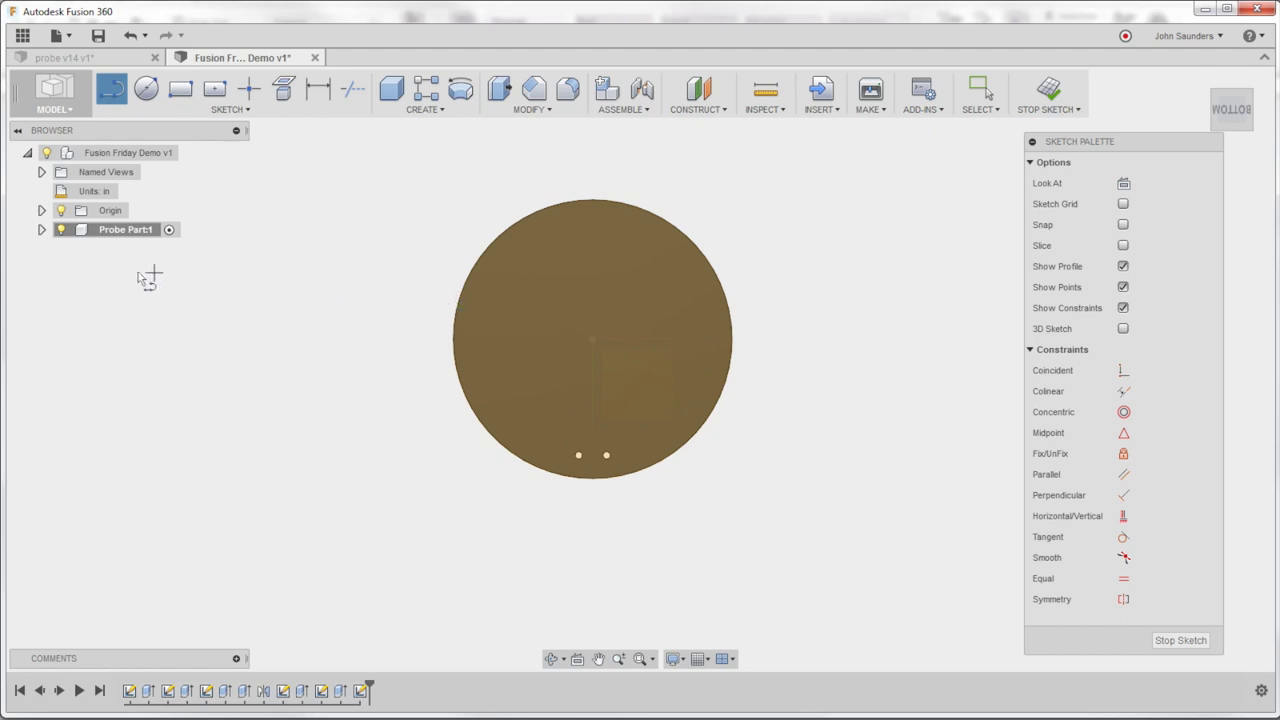
Exit the sketch and set the Probe Part component's opacity to 50%
{"action": "left_click", "coordinate": [116, 231]}
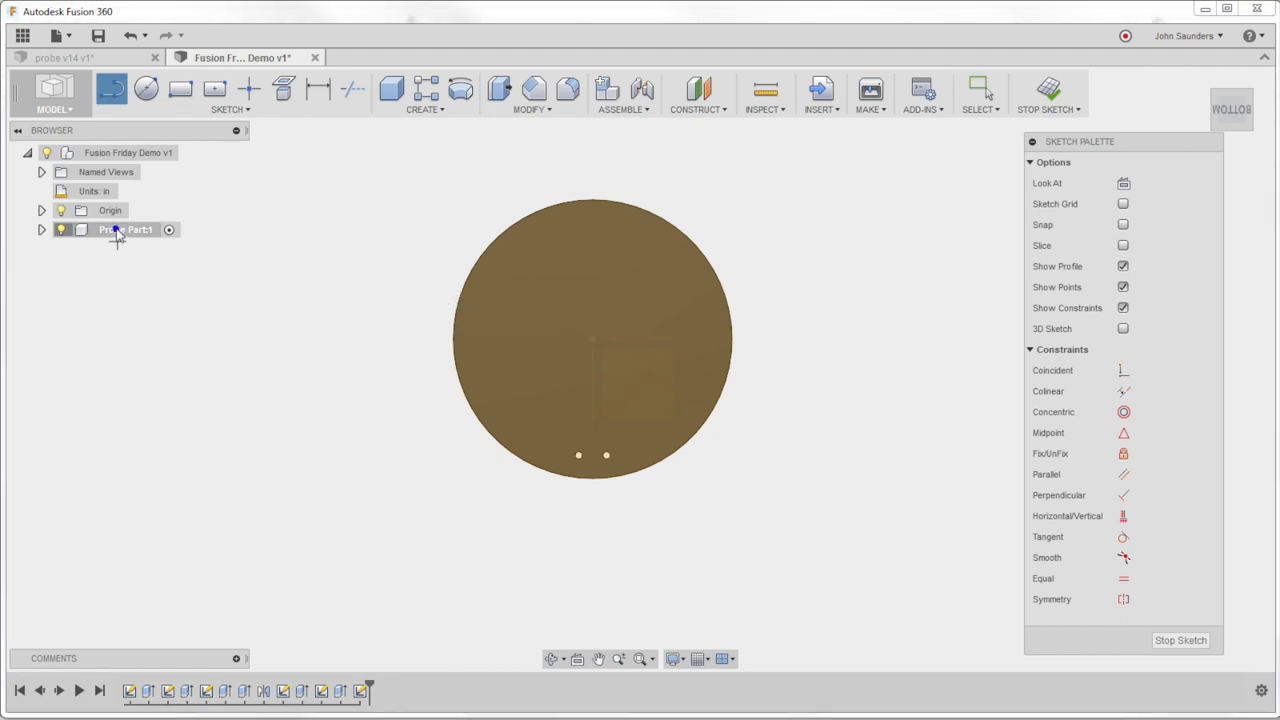
{"action": "left_click", "coordinate": [129, 234]}
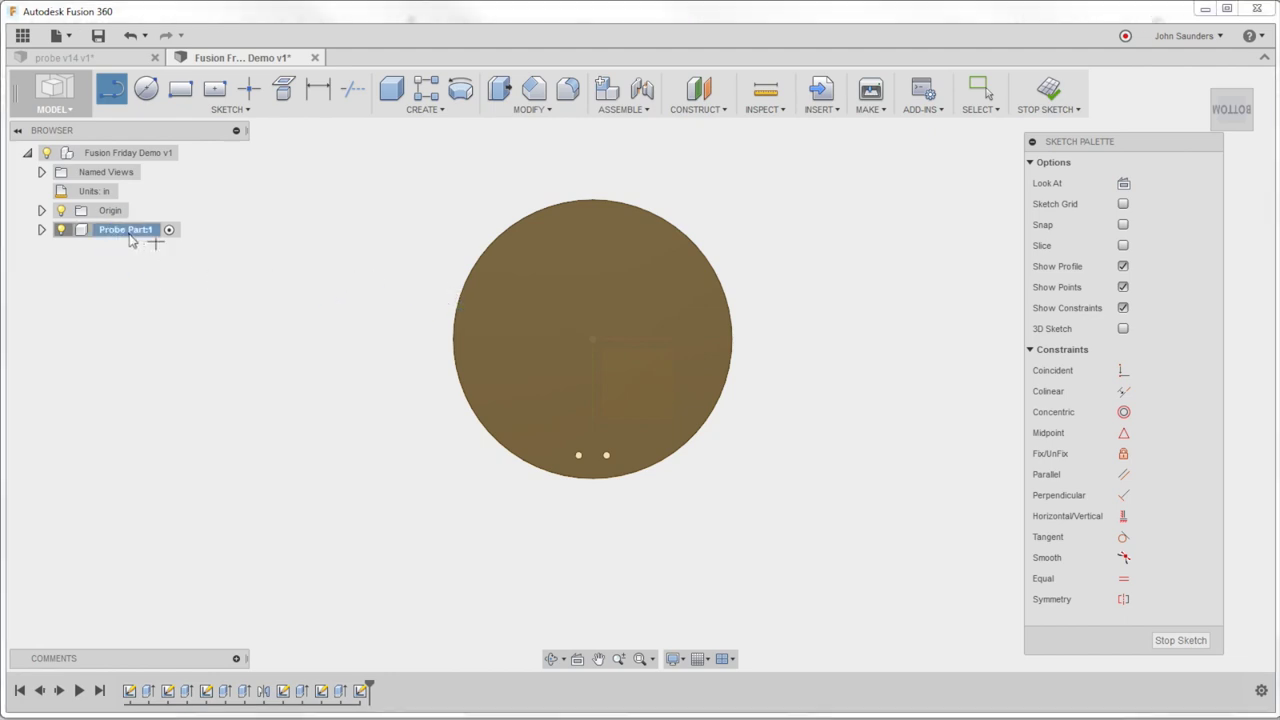
{"action": "left_click", "coordinate": [1047, 88]}
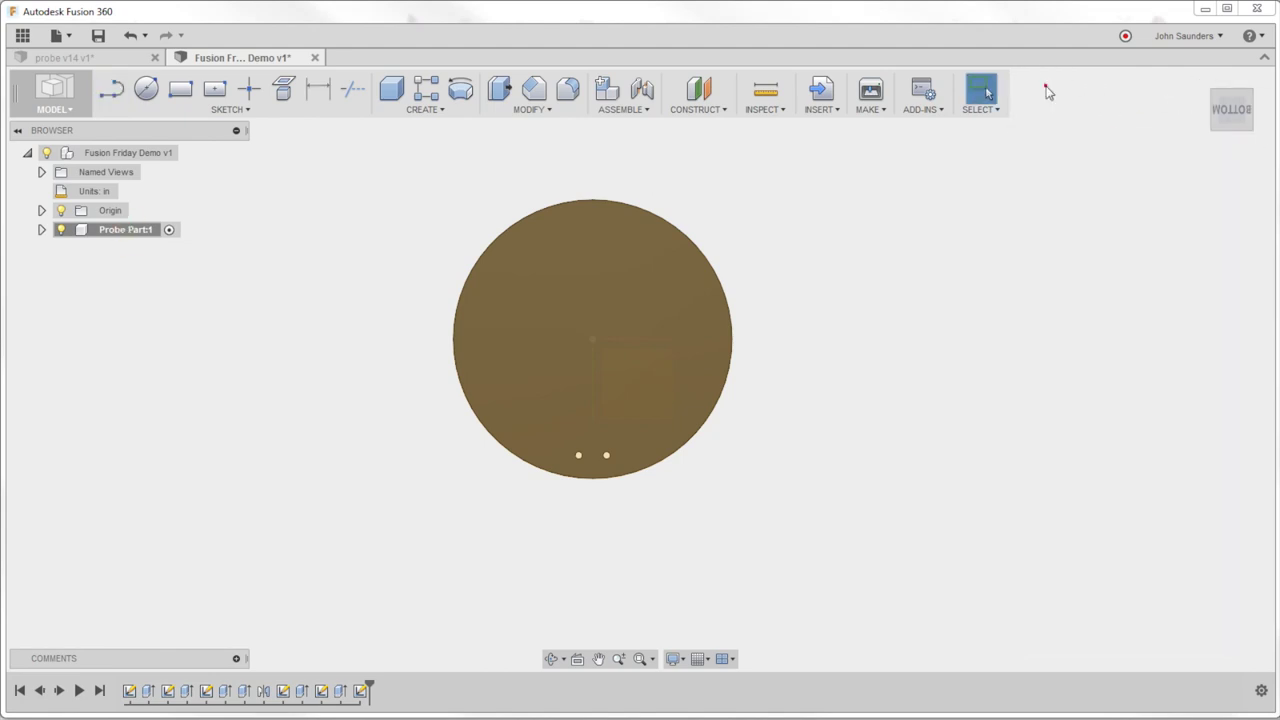
{"action": "right_click", "coordinate": [138, 229]}
{"action": "mouse_move", "coordinate": [194, 535]}
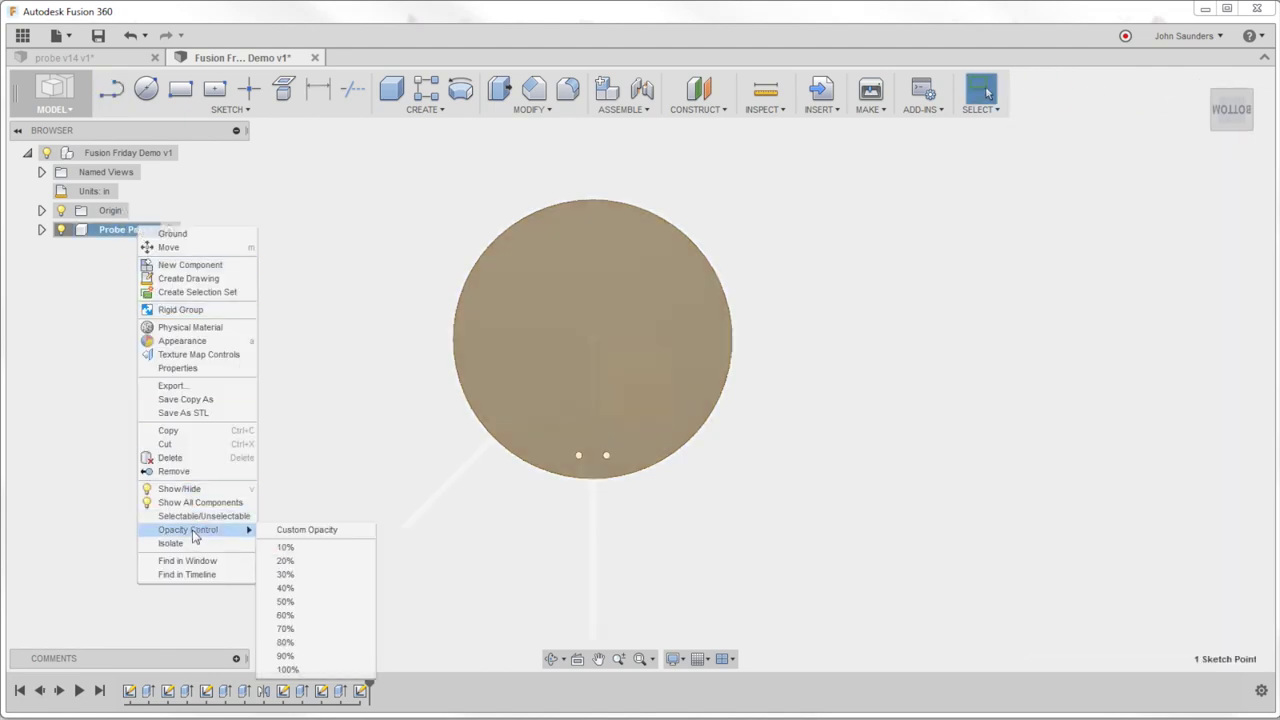
{"action": "left_click", "coordinate": [308, 605]}
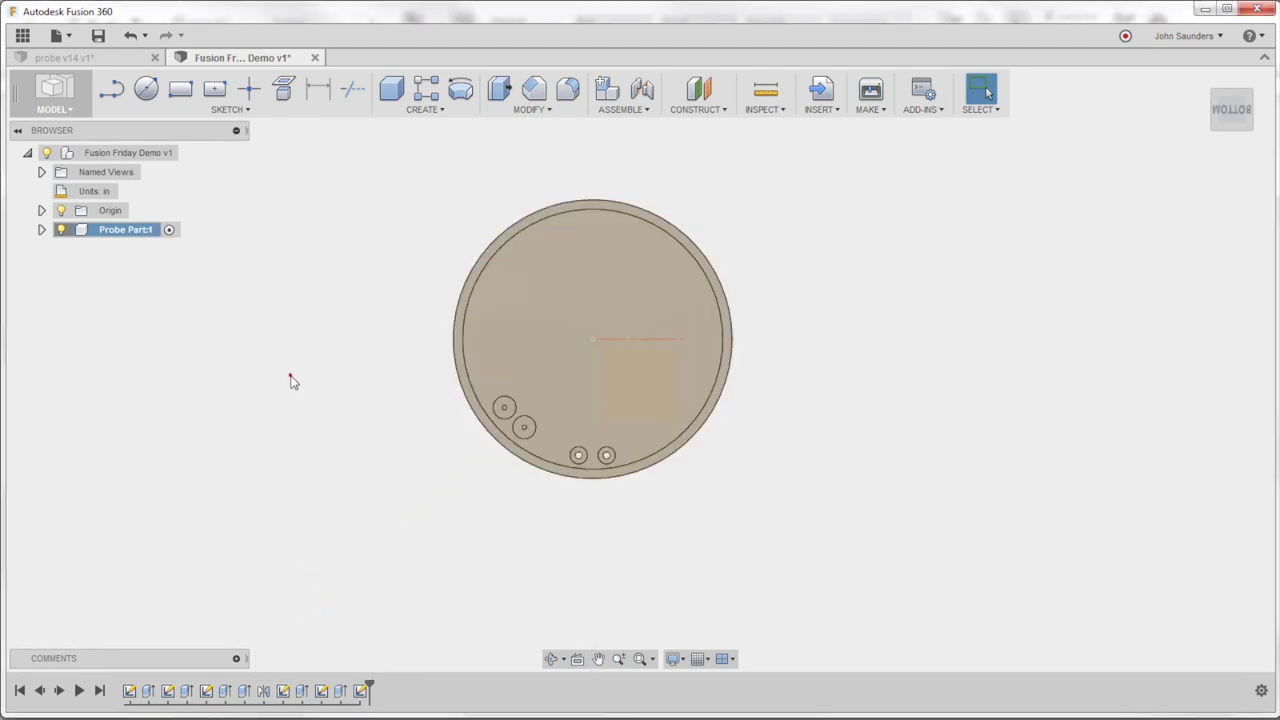
{"action": "middle_click_drag", "start_coordinate": [312, 425], "coordinate": [357, 409], "text": "shift"}
Delete the last sketch in the timeline, the one on the part's bottom face
{"action": "left_click", "coordinate": [981, 90]}
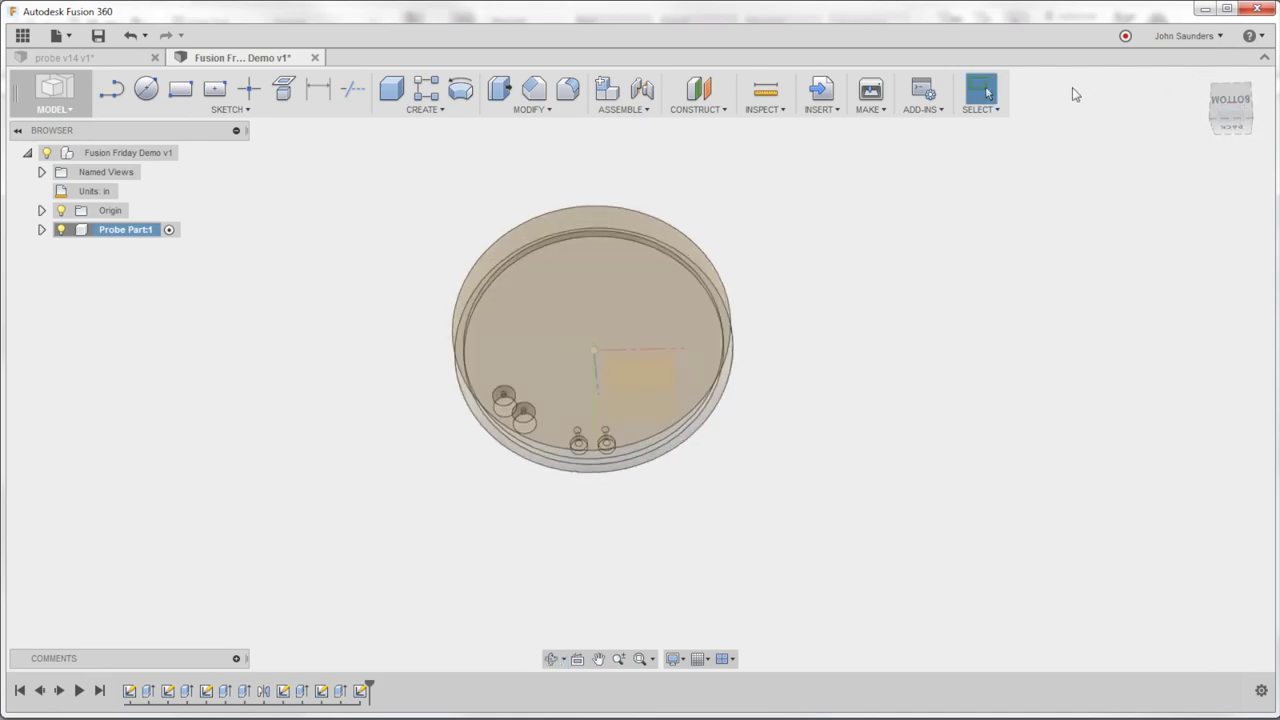
{"action": "left_click_drag", "start_coordinate": [1201, 85], "coordinate": [771, 181]}
{"action": "key", "text": "Escape"}
{"action": "left_click", "coordinate": [360, 689]}
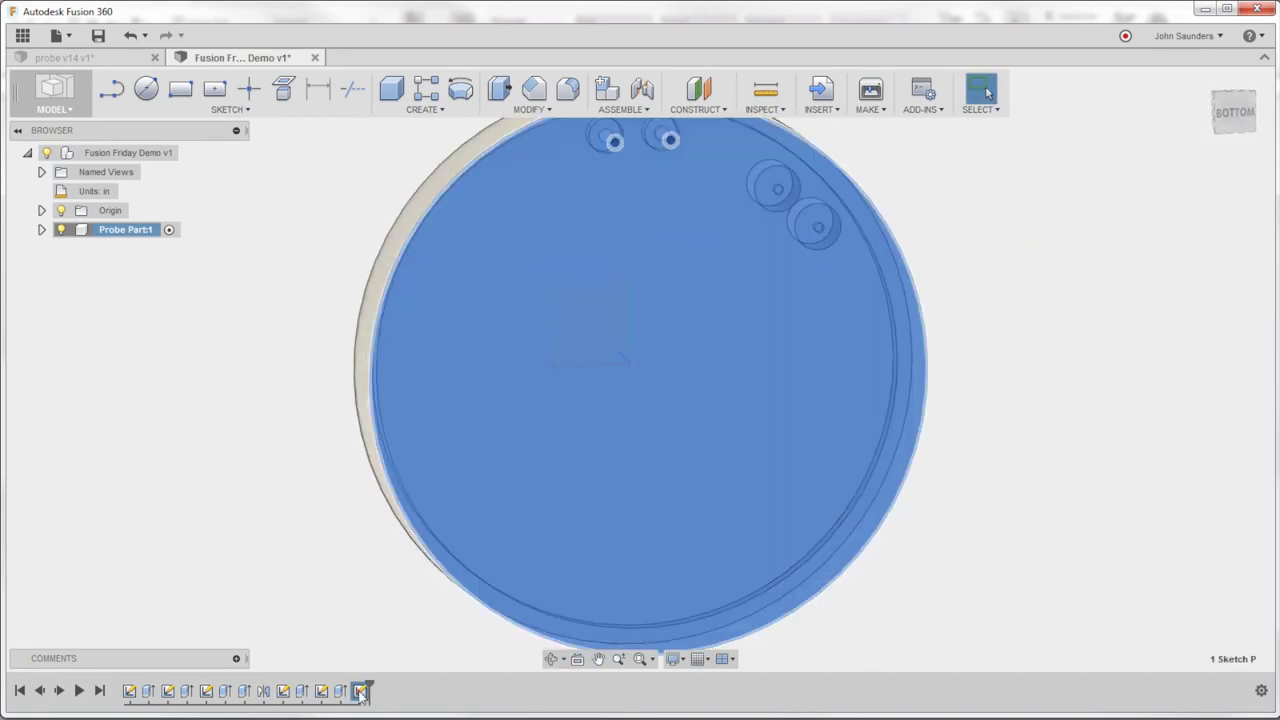
{"action": "mouse_move", "coordinate": [309, 429]}
{"action": "middle_mouse_down", "text": "shift"}
{"action": "mouse_move", "coordinate": [292, 334]}
{"action": "mouse_move", "coordinate": [334, 306]}
{"action": "mouse_move", "coordinate": [286, 286]}
{"action": "mouse_move", "coordinate": [258, 468]}
{"action": "mouse_move", "coordinate": [294, 543]}
{"action": "middle_mouse_up", "text": "shift"}
{"action": "left_click", "coordinate": [270, 565]}
{"action": "left_click", "coordinate": [360, 690]}
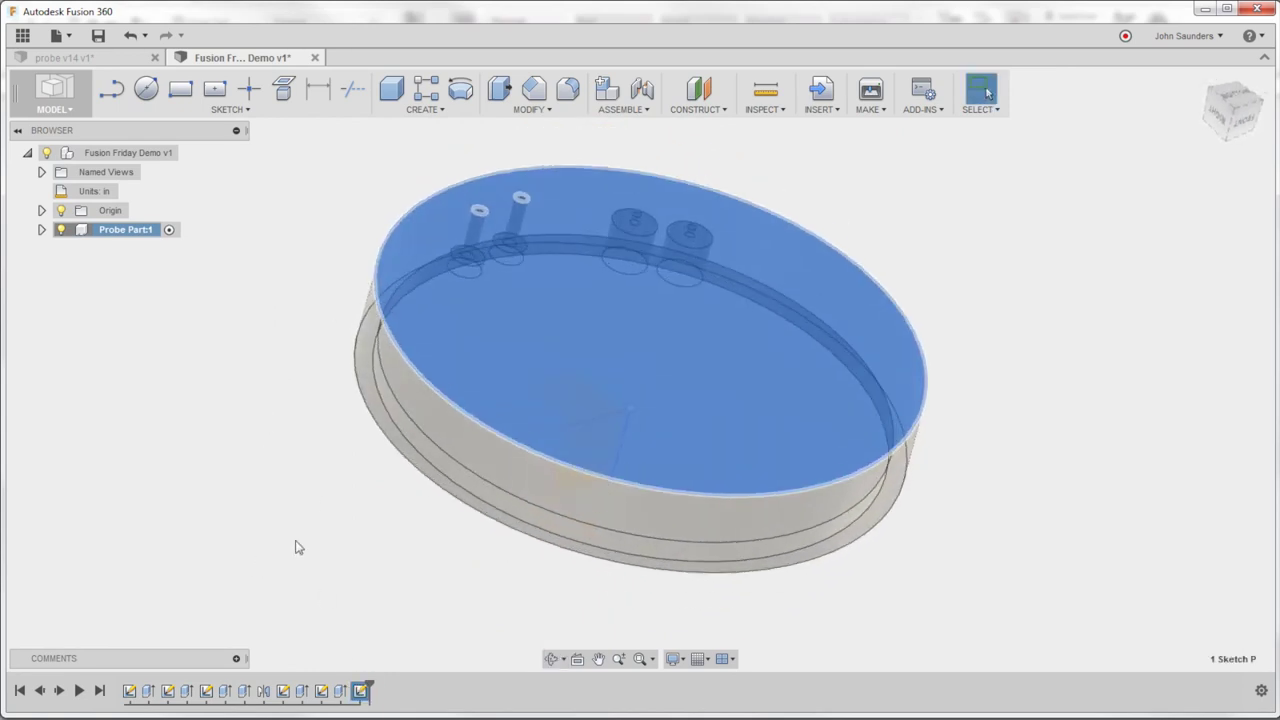
{"action": "left_click", "coordinate": [290, 514]}
{"action": "left_click", "coordinate": [358, 692]}
{"action": "key", "text": "Delete"}
Start a new line sketch on the Probe Part's bottom face and move the sketch palette closer to the part
{"action": "mouse_move", "coordinate": [293, 402]}
{"action": "middle_mouse_down", "text": "shift"}
{"action": "mouse_move", "coordinate": [306, 460]}
{"action": "mouse_move", "coordinate": [182, 348]}
{"action": "mouse_move", "coordinate": [456, 230]}
{"action": "middle_mouse_up", "text": "shift"}
{"action": "key", "text": "l"}
{"action": "left_click", "coordinate": [456, 230]}
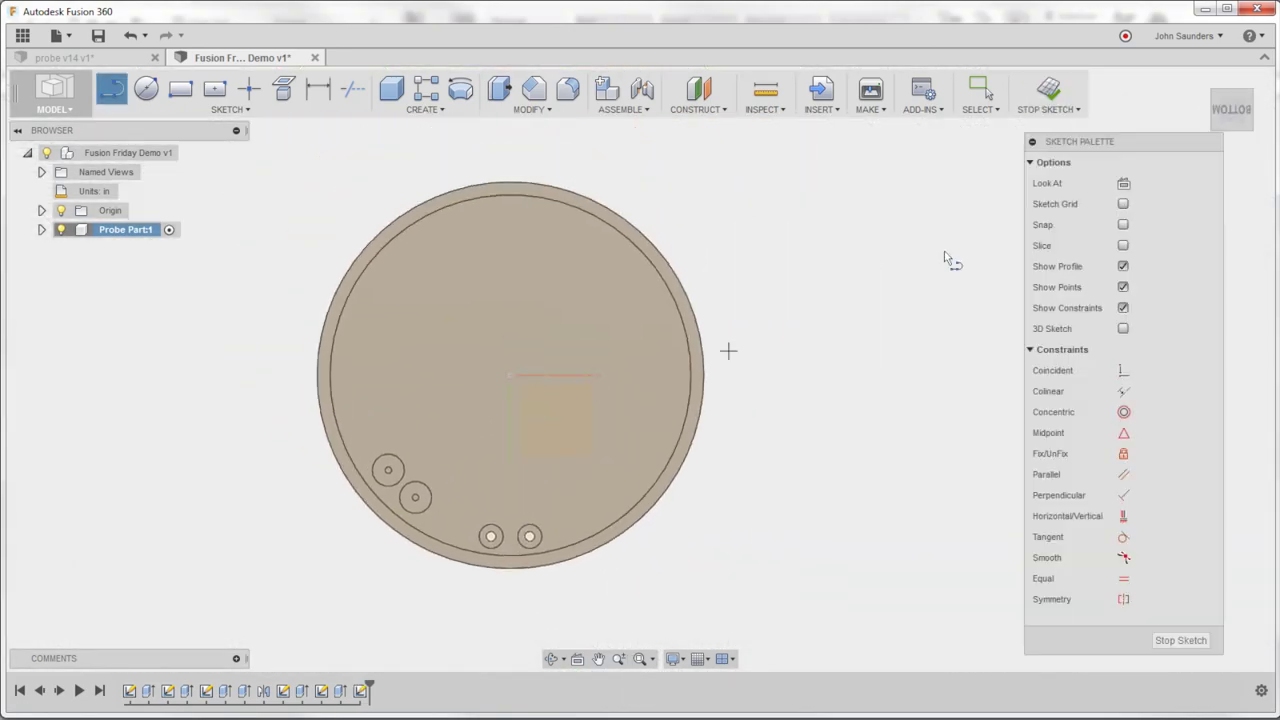
{"action": "left_click_drag", "start_coordinate": [1152, 146], "coordinate": [1063, 149]}
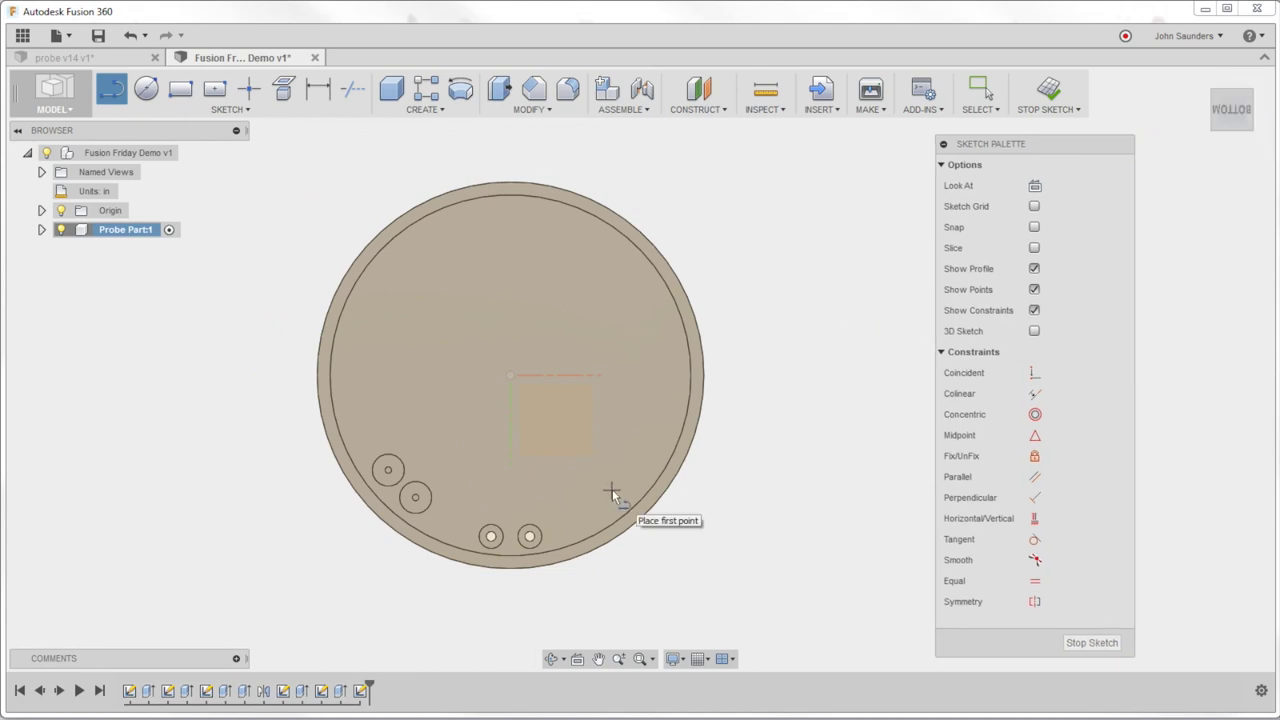
{"action": "scroll", "coordinate": [612, 489], "scroll_direction": "down", "scroll_amount": 2}
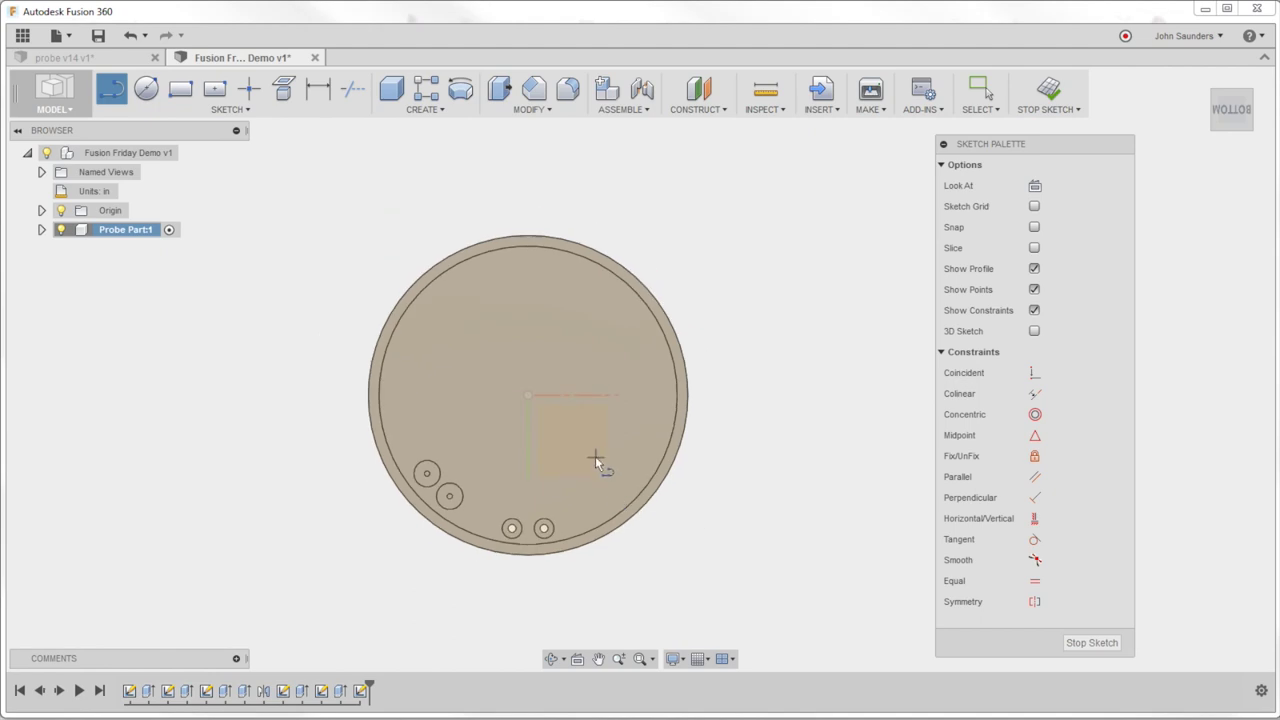
Draw two lines from the part's center past its rim, one near the counterbored holes and one toward the angled hole pair
{"action": "key", "text": "l"}
{"action": "left_click", "coordinate": [528, 395]}
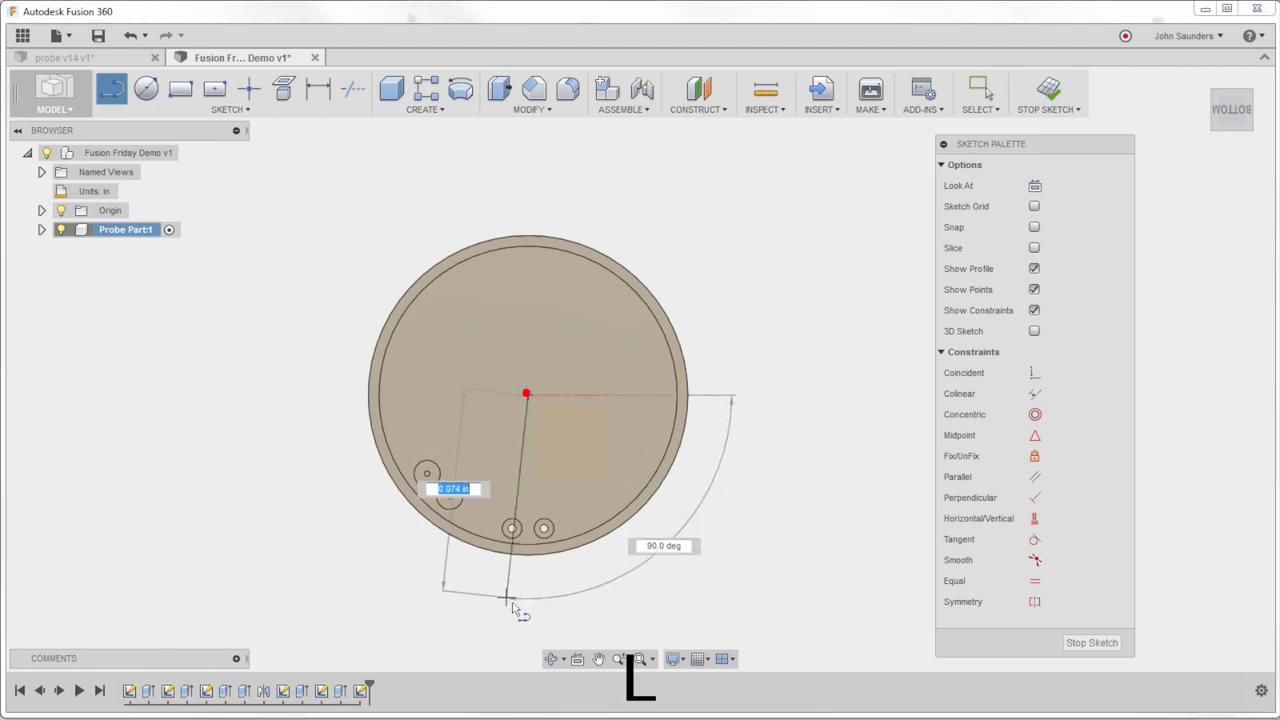
{"action": "left_click", "coordinate": [560, 620]}
{"action": "key", "text": "Escape"}
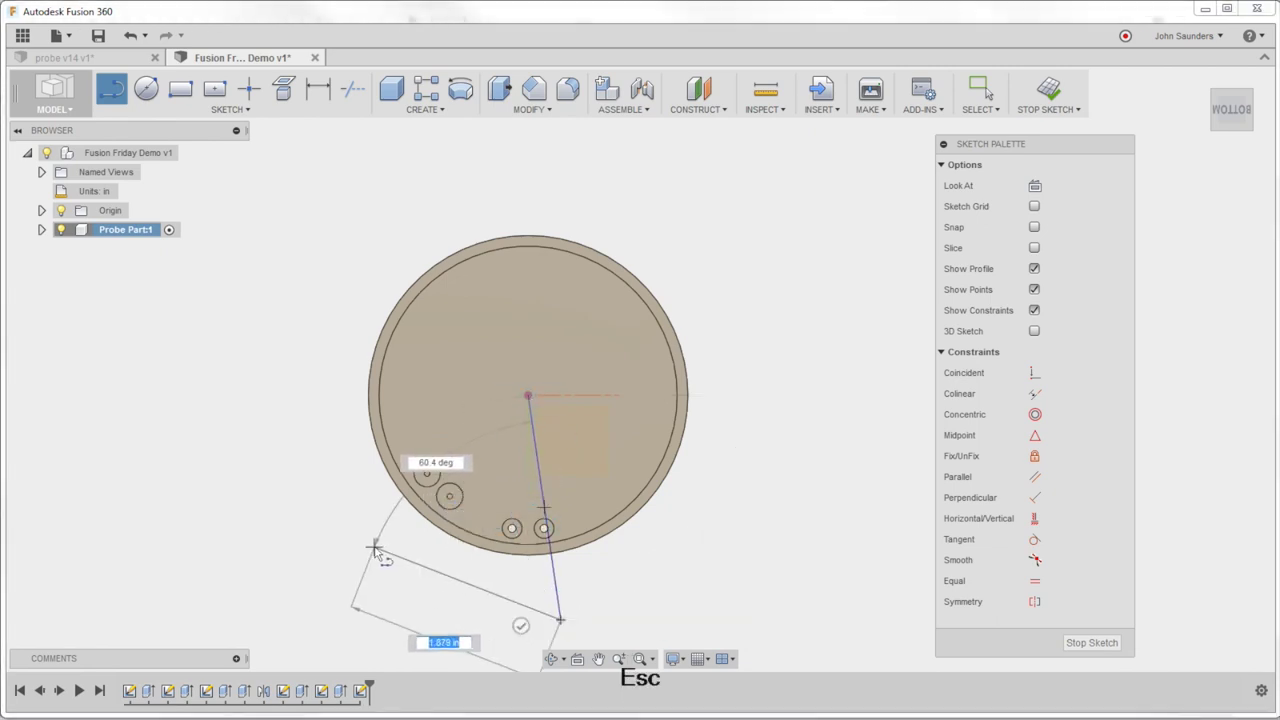
{"action": "key", "text": "l"}
{"action": "left_click", "coordinate": [530, 396]}
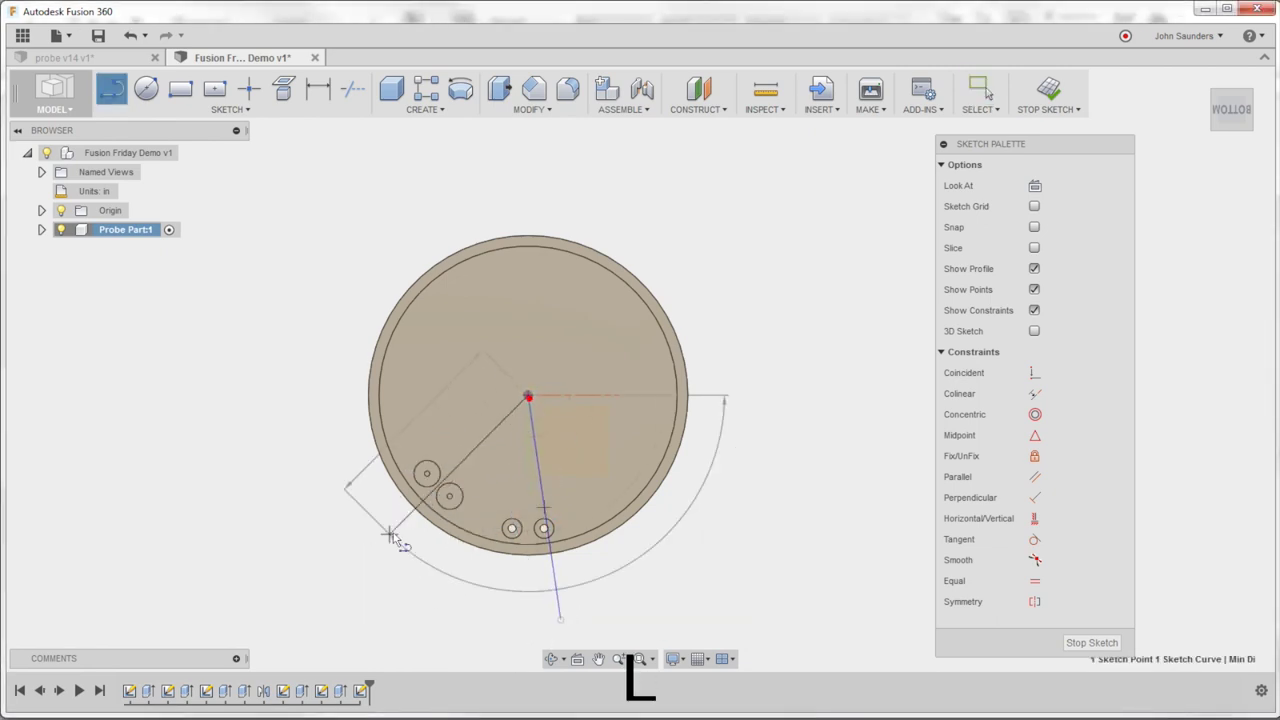
{"action": "left_click", "coordinate": [289, 551]}
{"action": "scroll", "coordinate": [421, 496], "scroll_direction": "down", "scroll_amount": 2}
{"action": "key", "text": "Escape"}
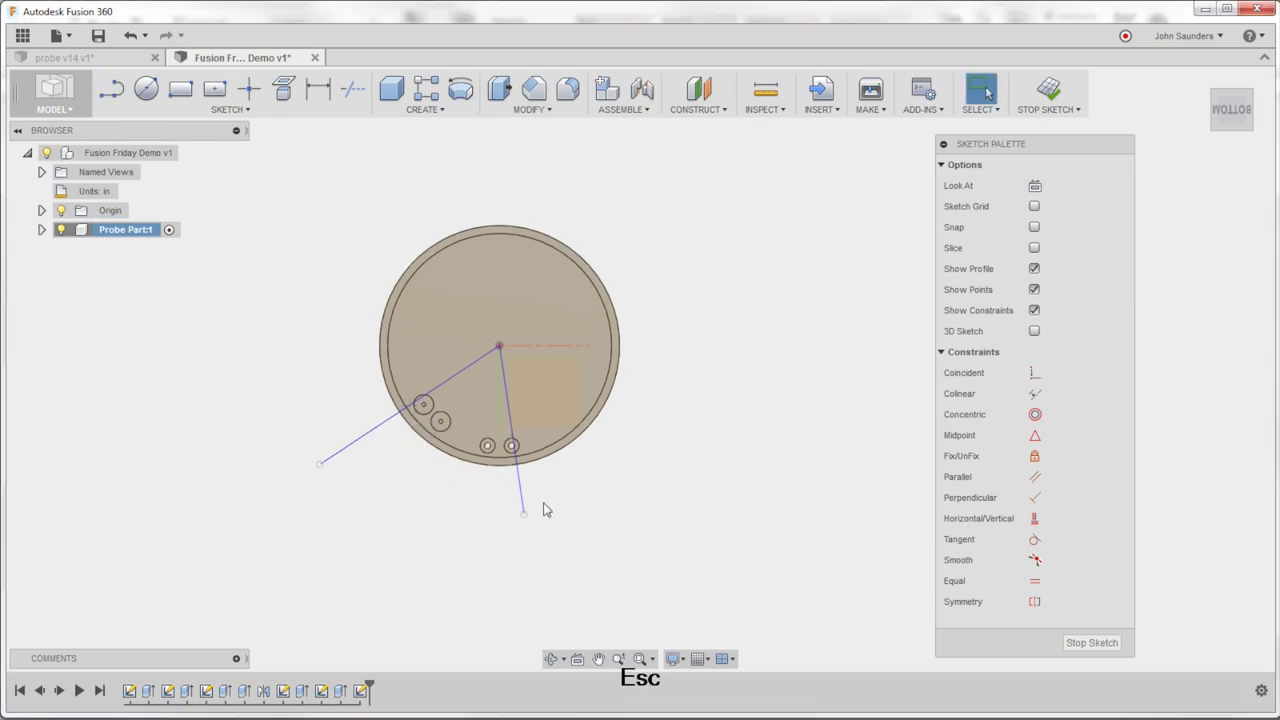
Convert both lines to construction lines and constrain the one by the counterbored holes to be vertical
{"action": "left_click", "coordinate": [521, 492]}
{"action": "key", "text": "x"}
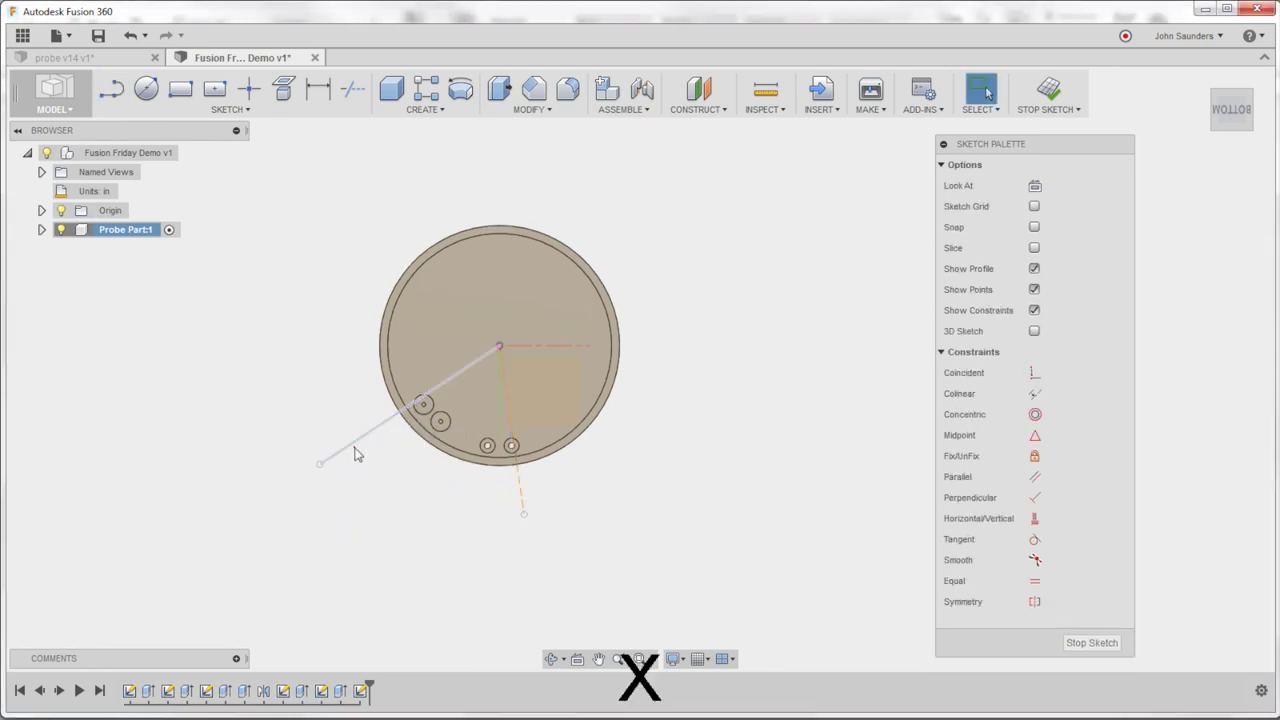
{"action": "left_click", "coordinate": [356, 455]}
{"action": "key", "text": "x"}
{"action": "left_click", "coordinate": [1030, 519]}
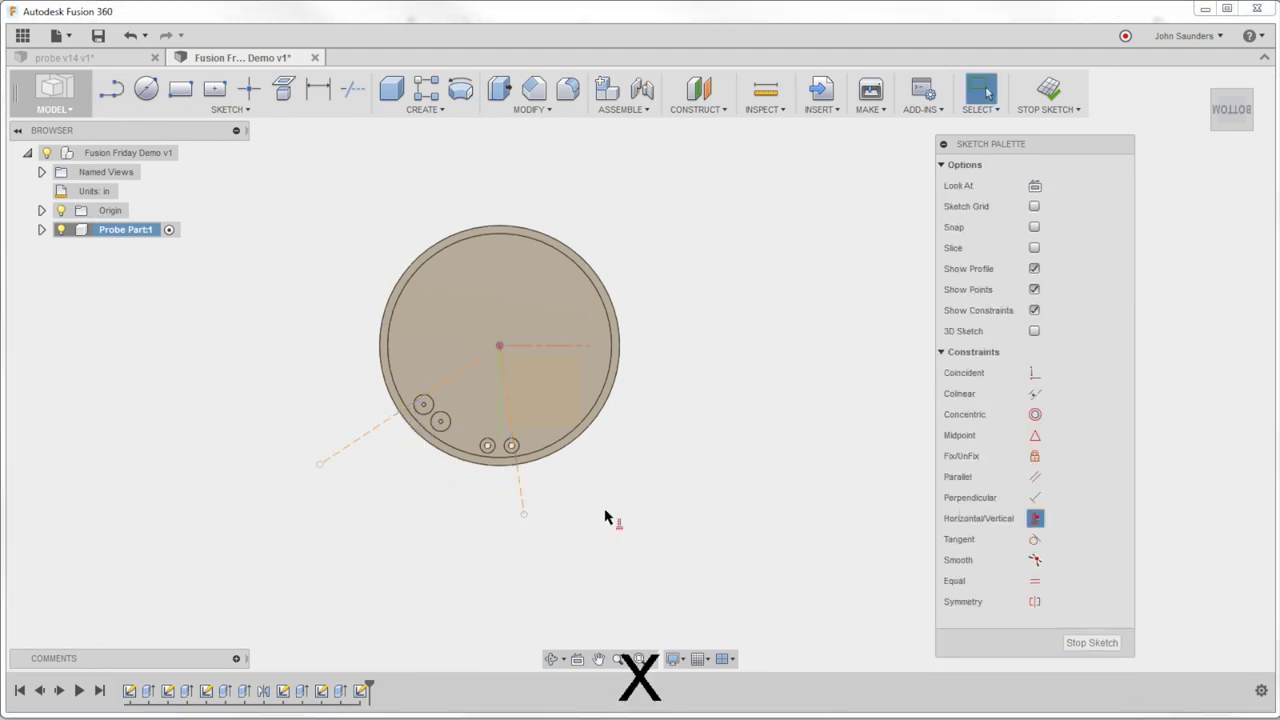
{"action": "left_click", "coordinate": [520, 493]}
Dimension the angle between the two construction lines as 45°
{"action": "key", "text": "d"}
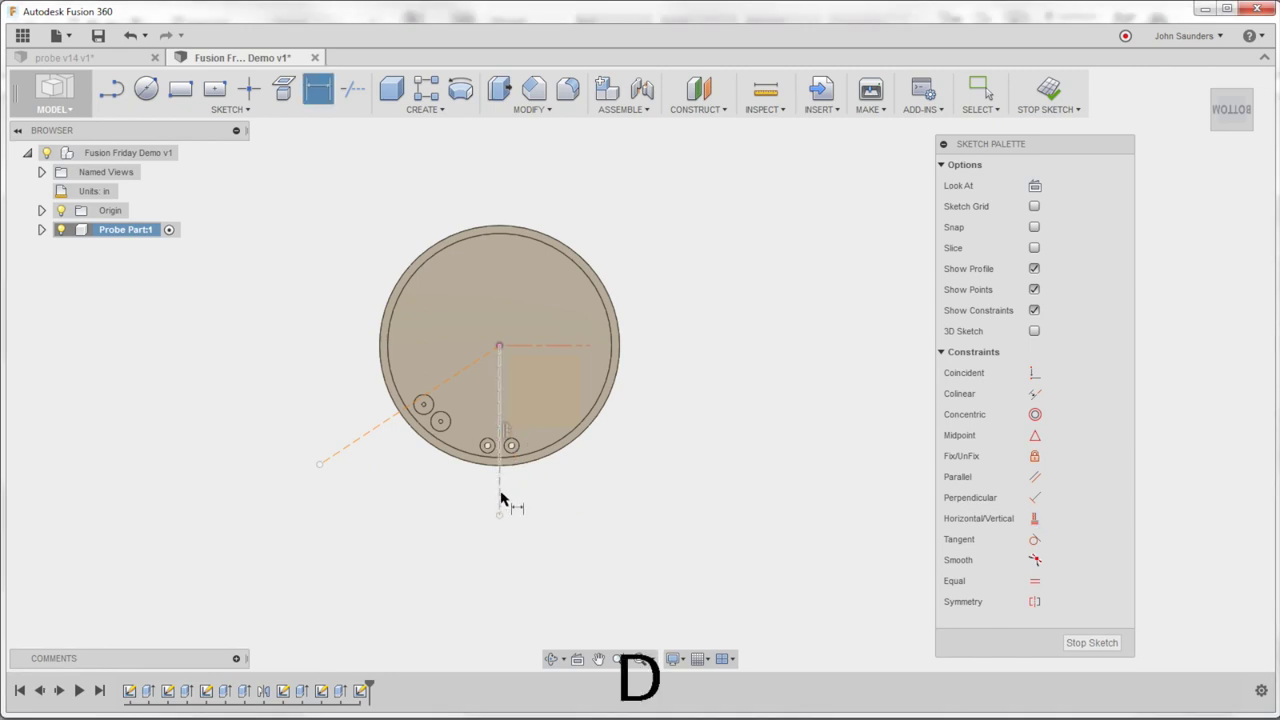
{"action": "left_click", "coordinate": [500, 497]}
{"action": "left_click", "coordinate": [372, 432]}
{"action": "left_click", "coordinate": [447, 489]}
{"action": "type", "text": "45"}
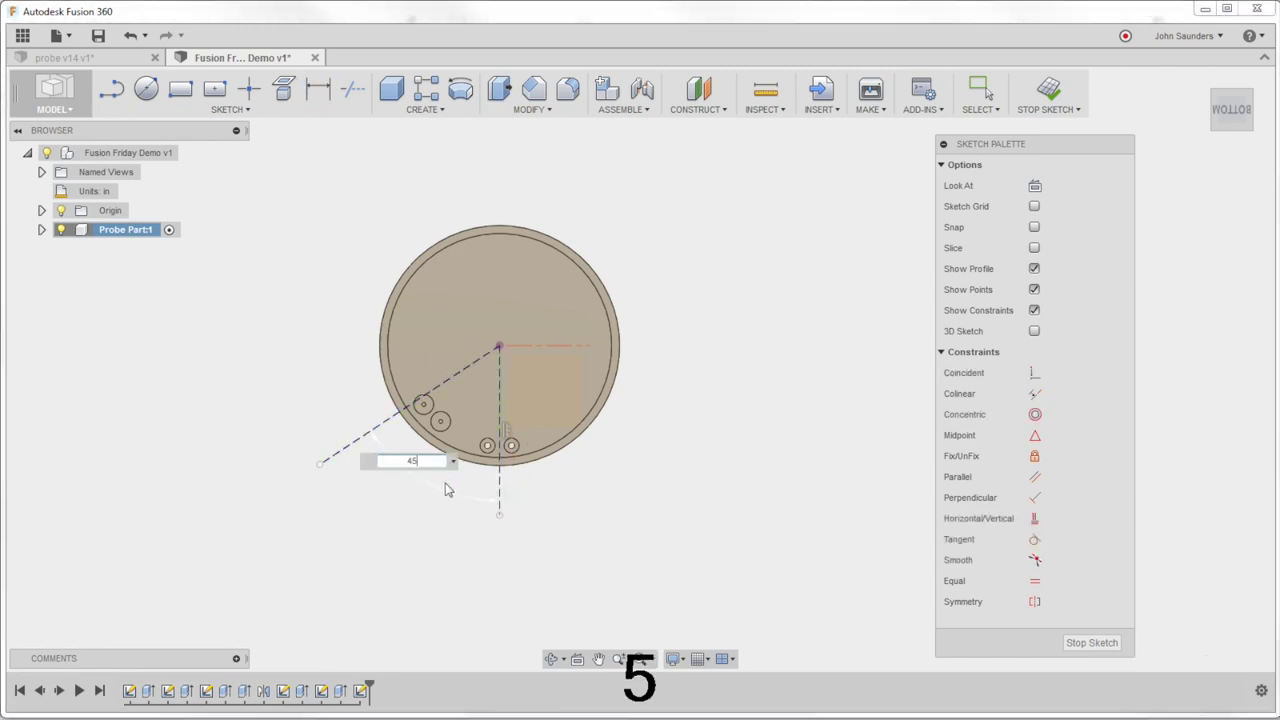
{"action": "key", "text": "Return"}
{"action": "scroll", "coordinate": [436, 450], "scroll_direction": "up", "scroll_amount": 5}
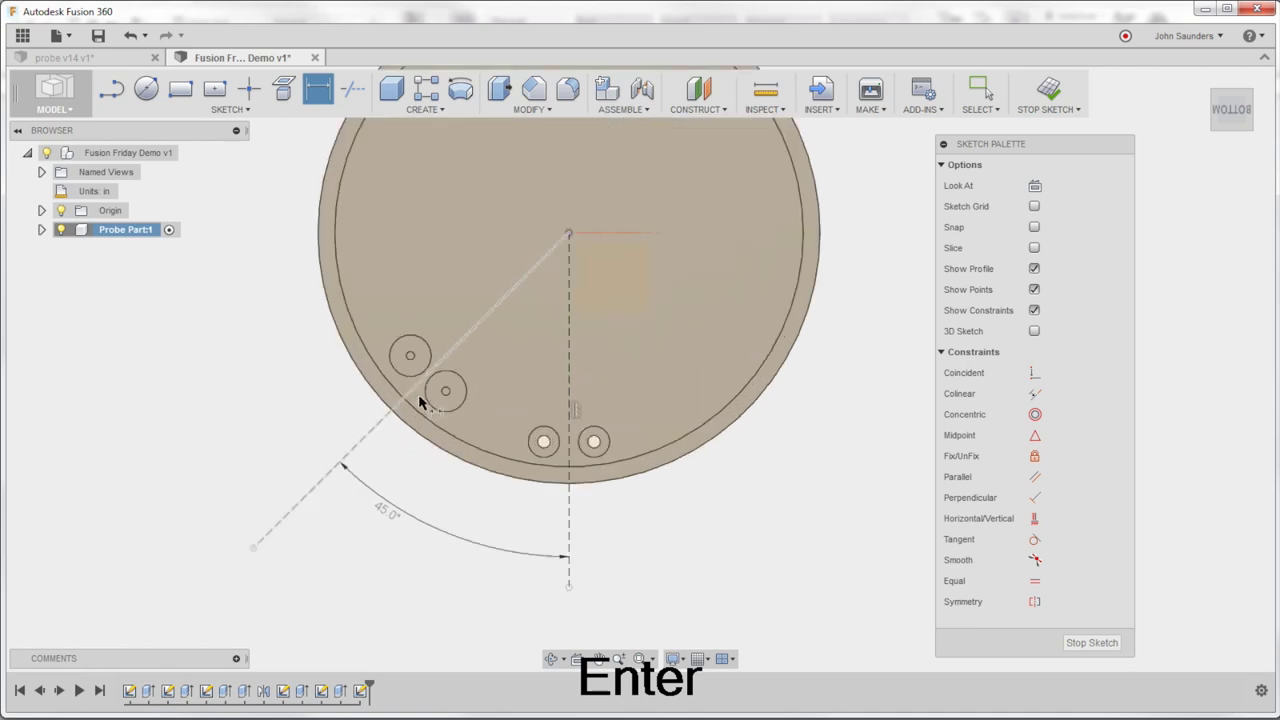
{"action": "scroll", "coordinate": [418, 480], "scroll_direction": "down", "scroll_amount": 4}
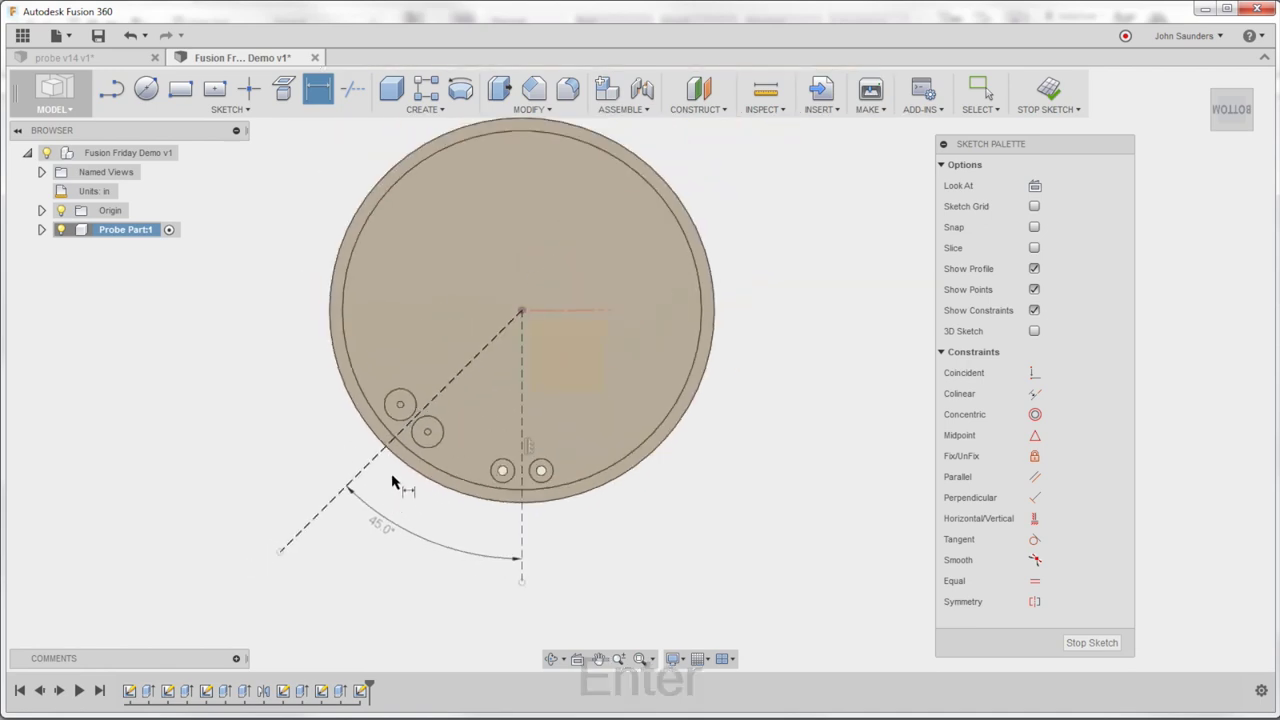
Turn the bottom view by 180° and examine the underside slots of the probe v14 reference from the bottom
{"action": "mouse_move", "coordinate": [674, 486]}
{"action": "middle_mouse_down", "text": "shift"}
{"action": "mouse_move", "coordinate": [689, 434]}
{"action": "mouse_move", "coordinate": [683, 364]}
{"action": "mouse_move", "coordinate": [677, 403]}
{"action": "mouse_move", "coordinate": [766, 431]}
{"action": "mouse_move", "coordinate": [802, 383]}
{"action": "middle_mouse_up", "text": "shift"}
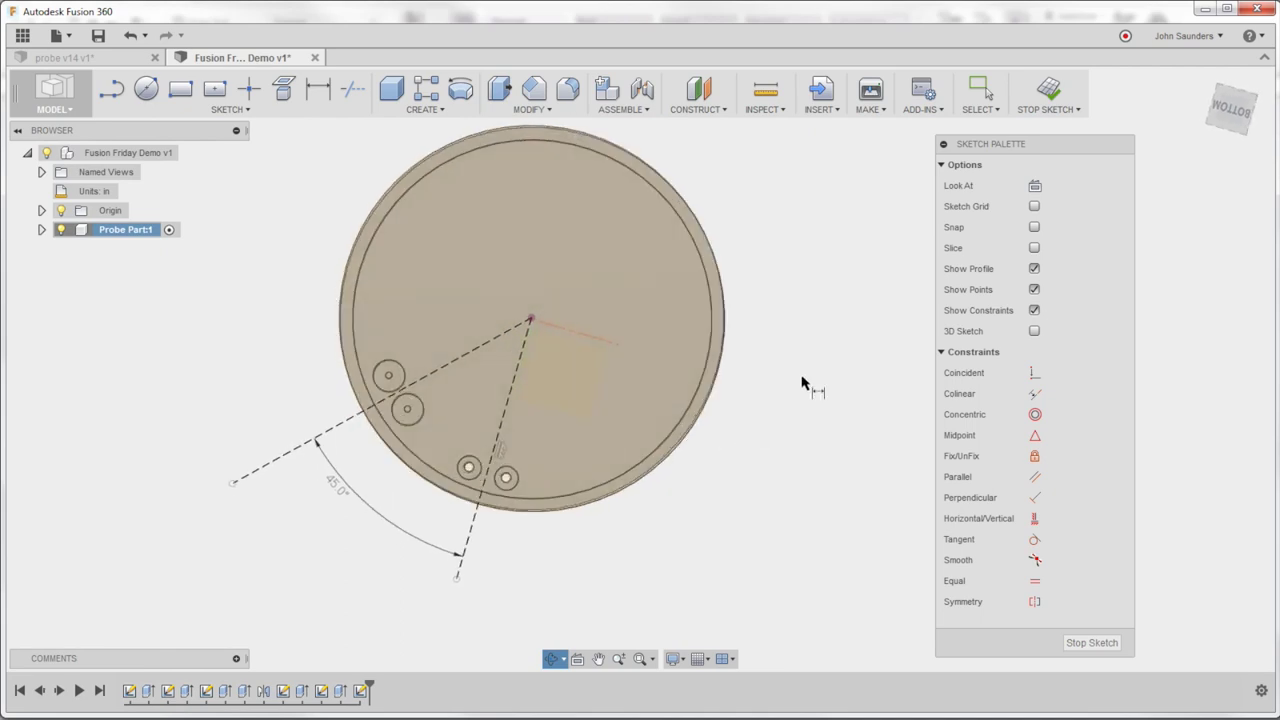
{"action": "left_click", "coordinate": [1232, 110]}
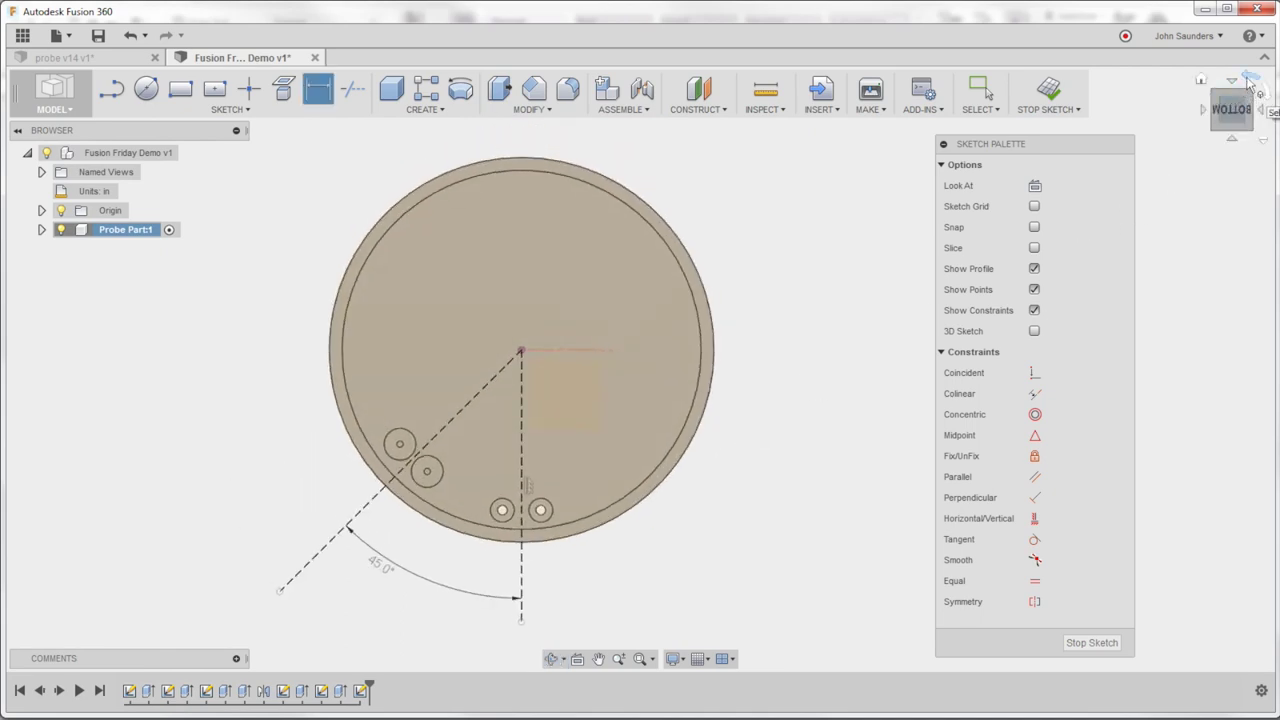
{"action": "left_click", "coordinate": [1249, 81]}
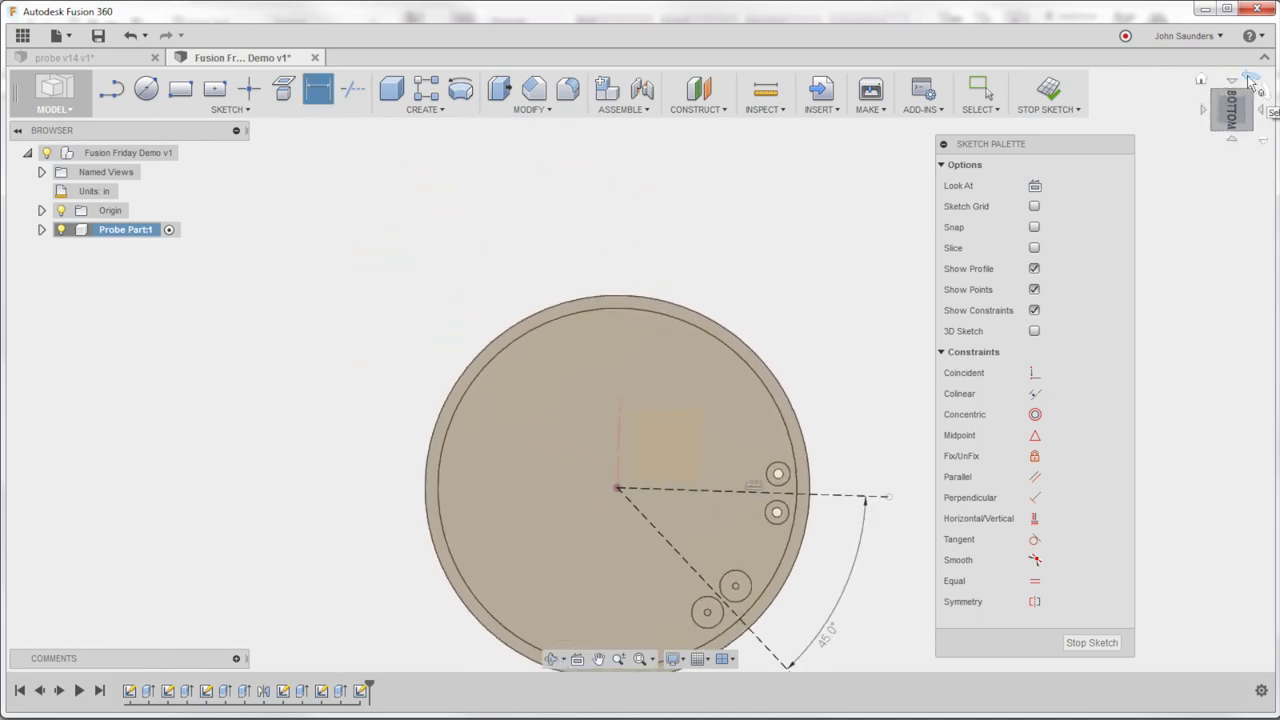
{"action": "left_click", "coordinate": [1249, 81]}
{"action": "middle_click_drag", "start_coordinate": [760, 212], "coordinate": [397, 213]}
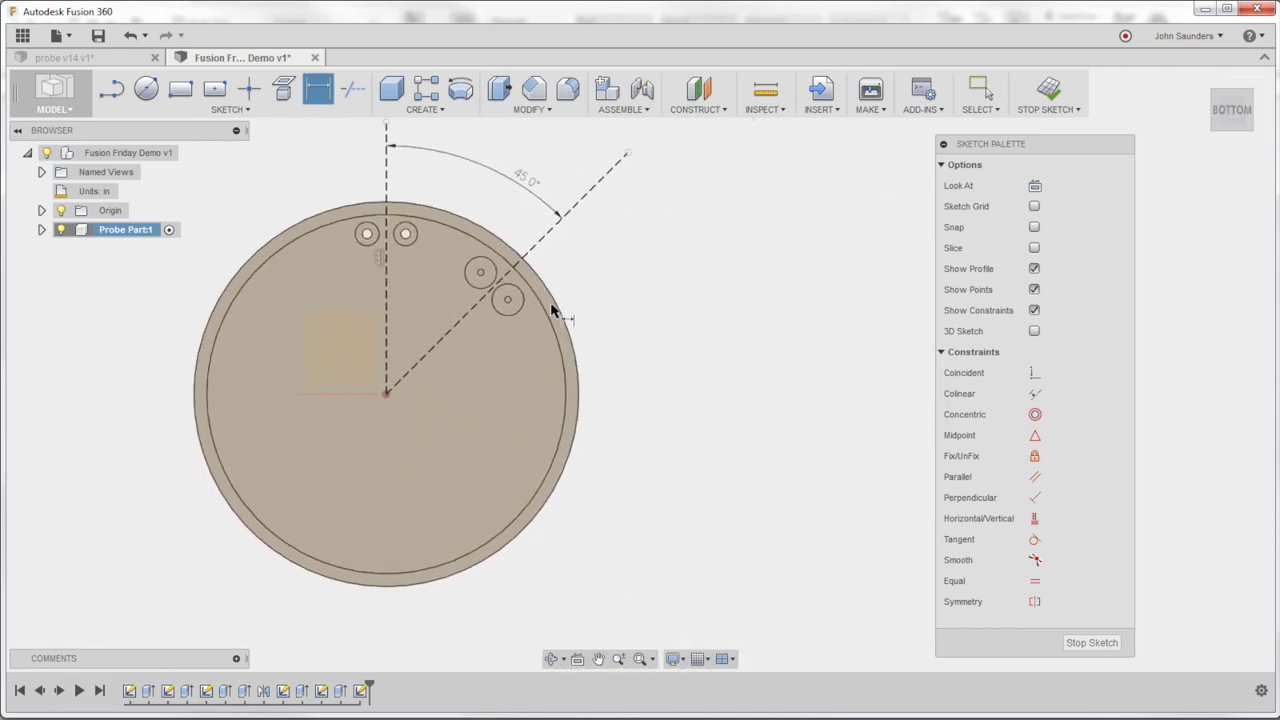
{"action": "scroll", "coordinate": [560, 305], "scroll_direction": "up", "scroll_amount": 1}
{"action": "middle_click_drag", "start_coordinate": [680, 293], "coordinate": [769, 244]}
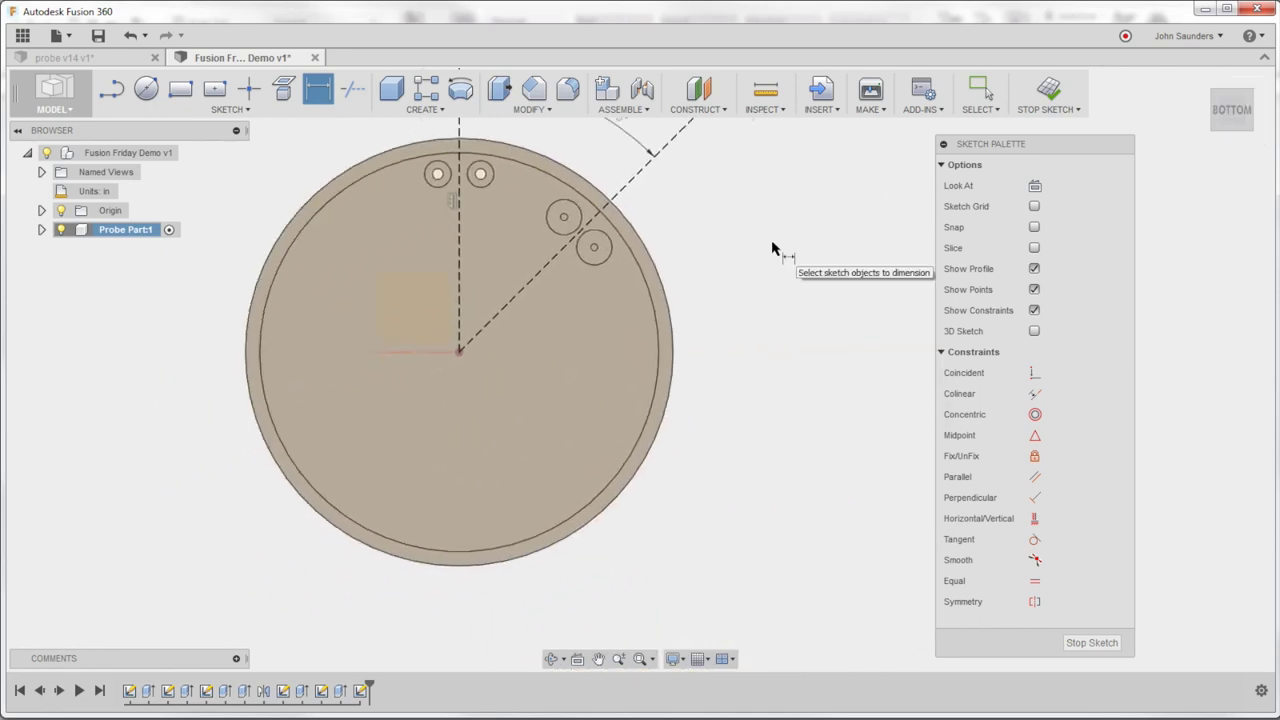
{"action": "left_click", "coordinate": [107, 59]}
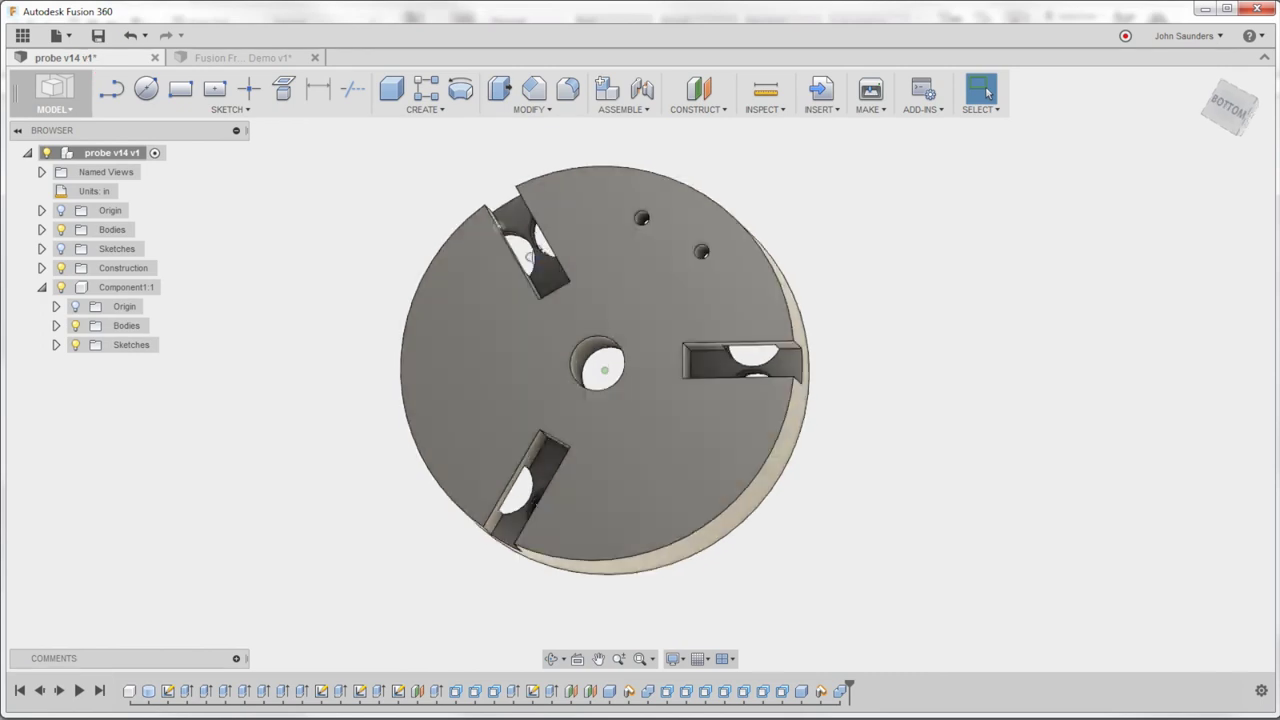
{"action": "middle_click_drag", "start_coordinate": [530, 257], "coordinate": [541, 250], "text": "shift"}
{"action": "left_click", "coordinate": [1231, 106]}
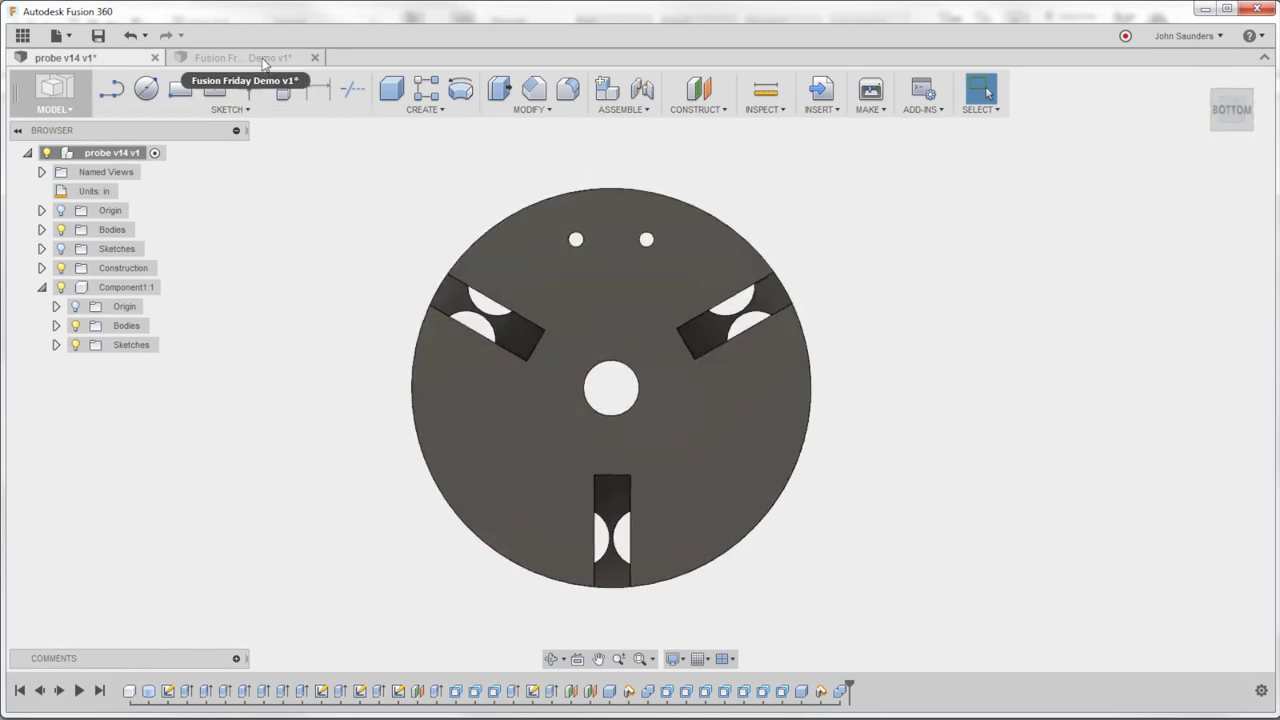
{"action": "left_click", "coordinate": [265, 60]}
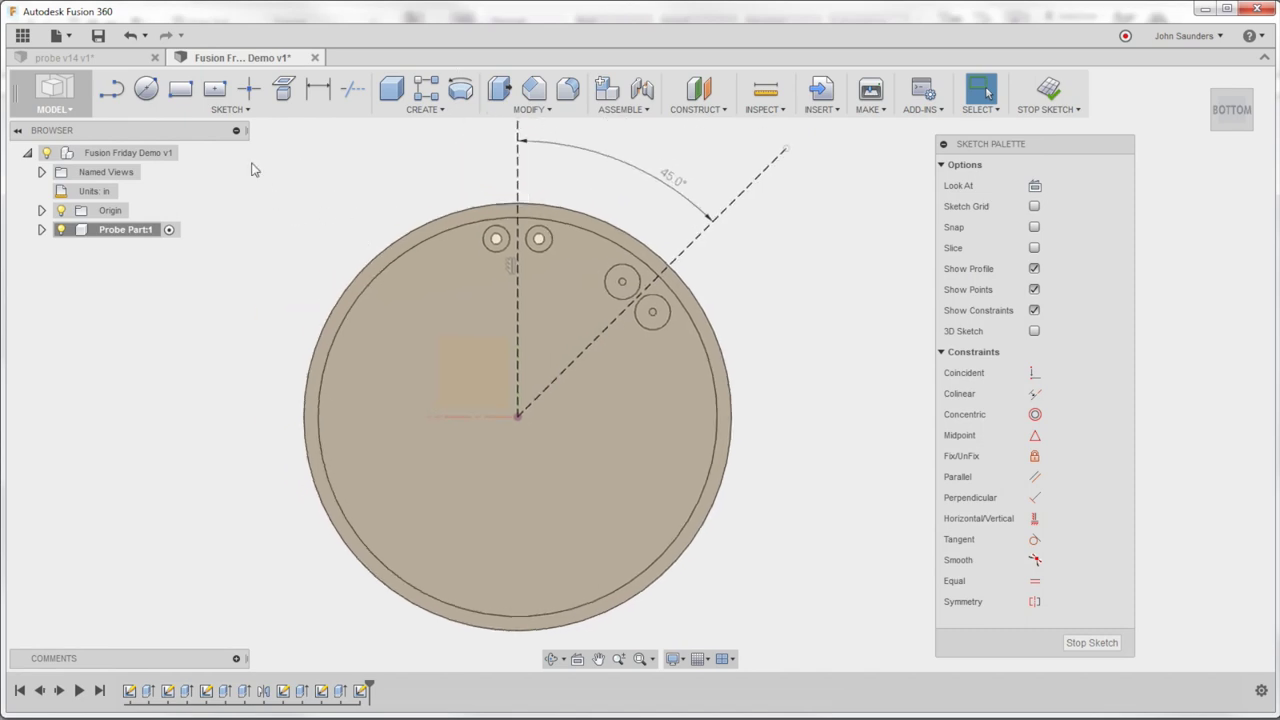
Sketch a center rectangle, wider than tall, in the empty space beside the part near the angled construction line
{"action": "left_click", "coordinate": [224, 111]}
{"action": "mouse_move", "coordinate": [243, 172]}
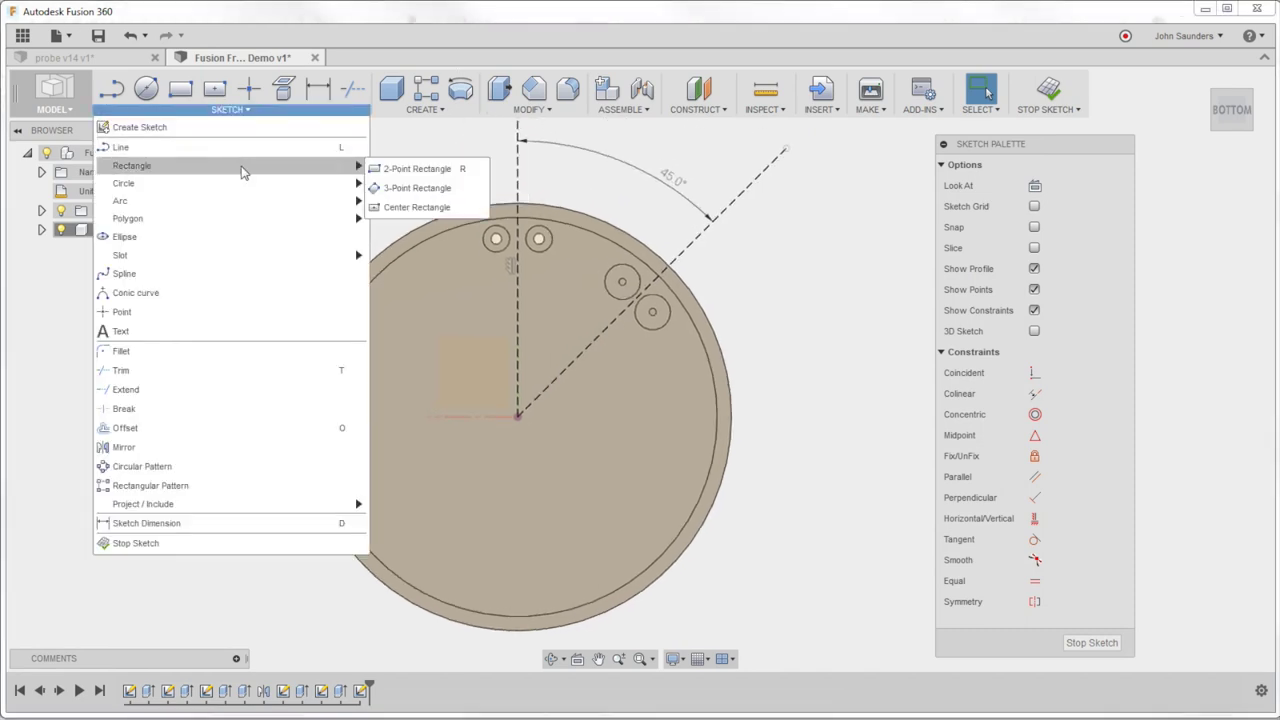
{"action": "left_click", "coordinate": [408, 208]}
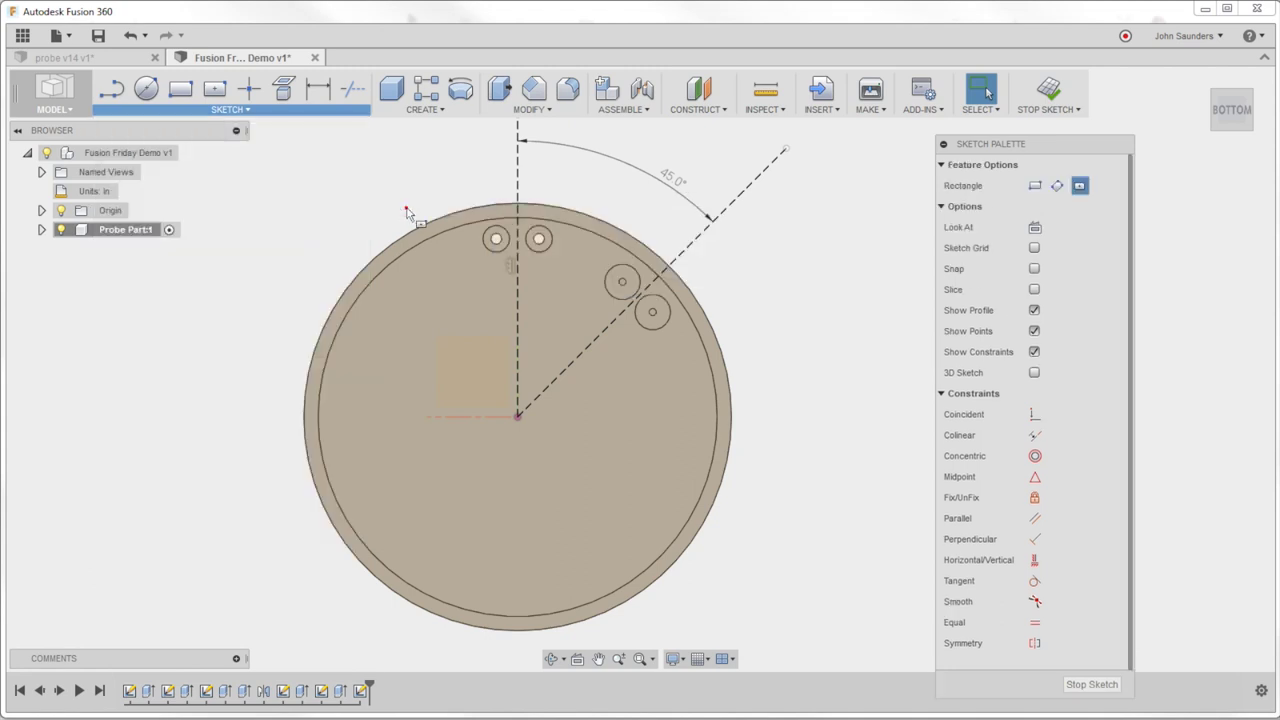
{"action": "middle_click_drag", "start_coordinate": [838, 302], "coordinate": [679, 346]}
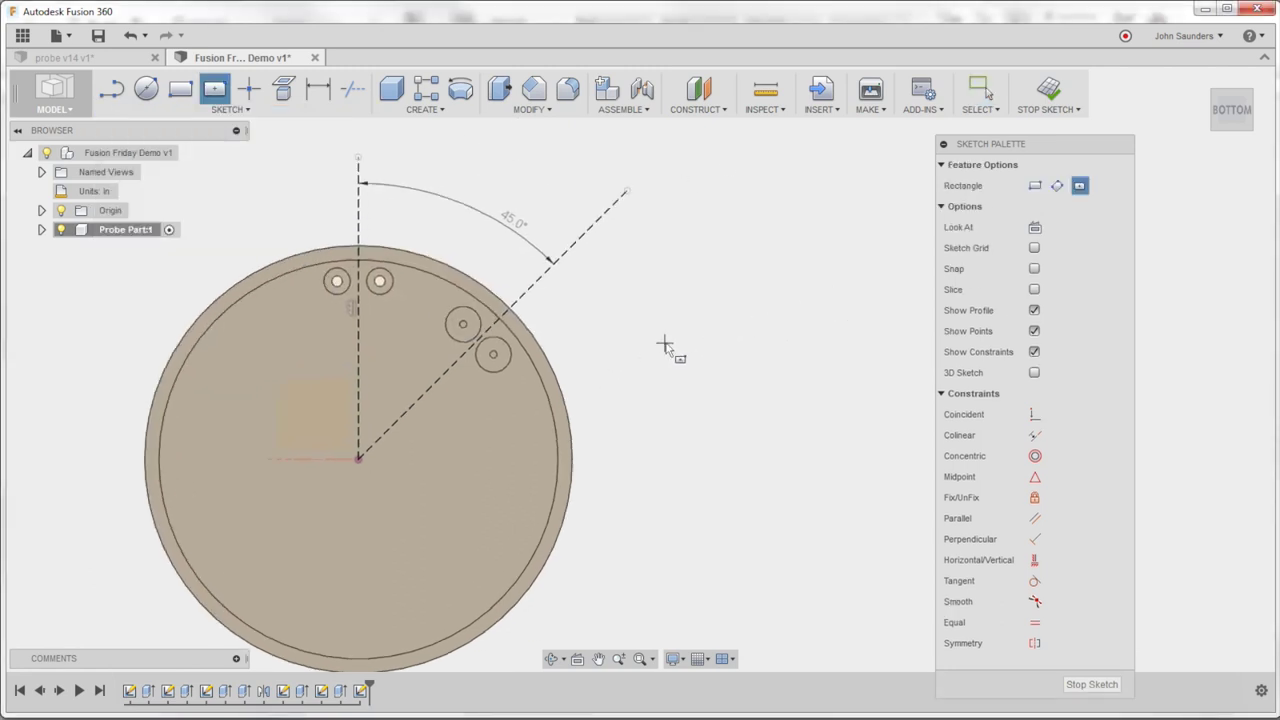
{"action": "left_click", "coordinate": [732, 323]}
{"action": "left_click", "coordinate": [794, 345]}
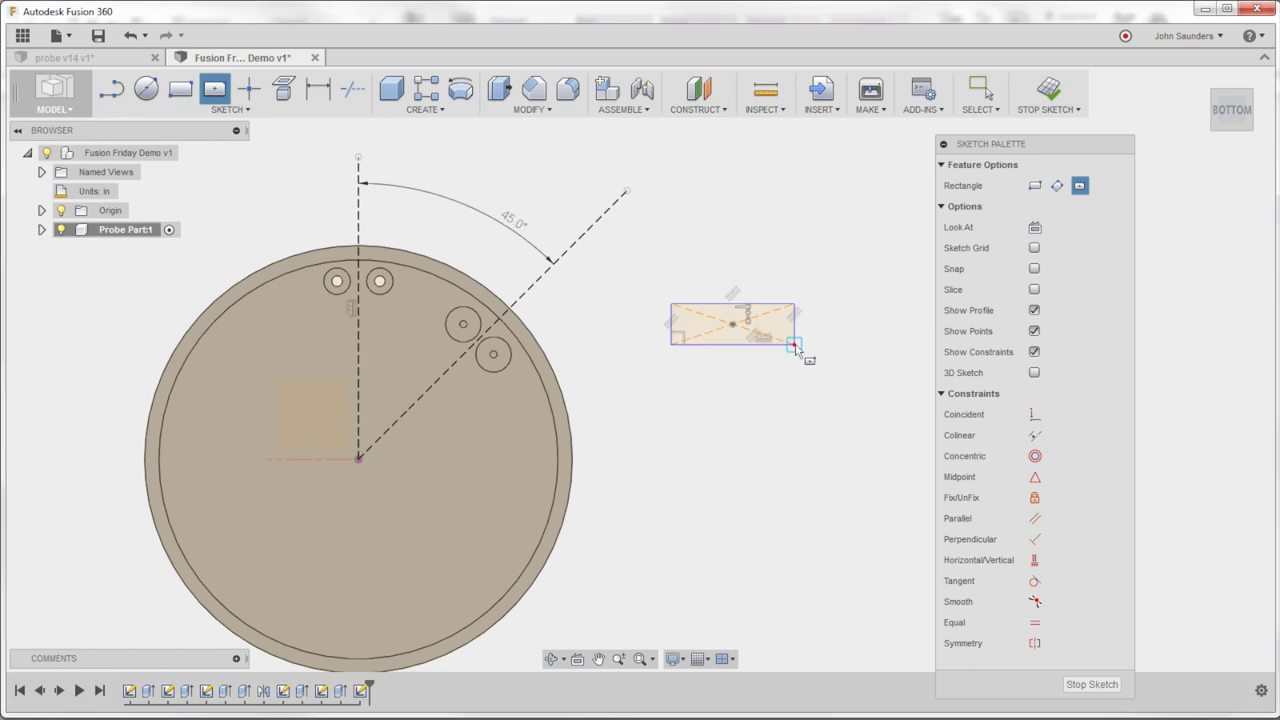
{"action": "scroll", "coordinate": [797, 392], "scroll_direction": "down", "scroll_amount": 1}
{"action": "scroll", "coordinate": [710, 275], "scroll_direction": "up", "scroll_amount": 1}
{"action": "key", "text": "Escape"}
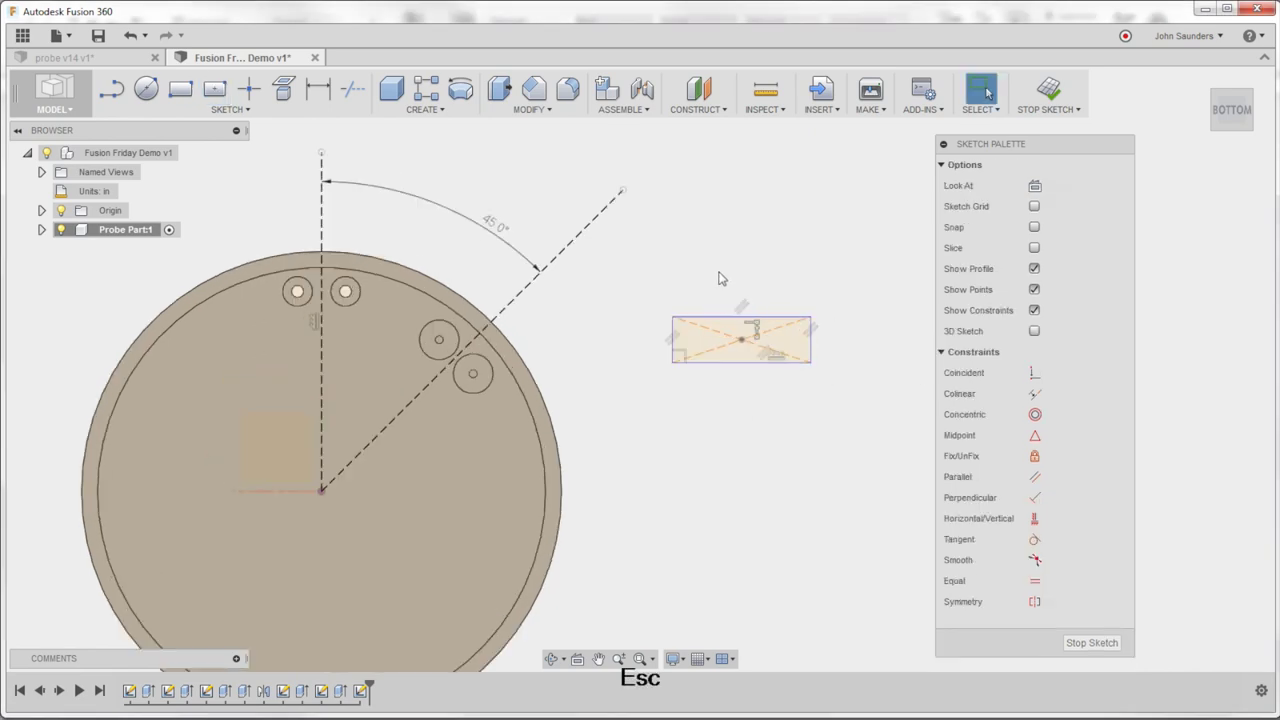
Delete the horizontal constraint from the rectangle's lower long edge
{"action": "middle_click_drag", "start_coordinate": [728, 286], "coordinate": [728, 260]}
{"action": "double_click", "coordinate": [807, 318]}
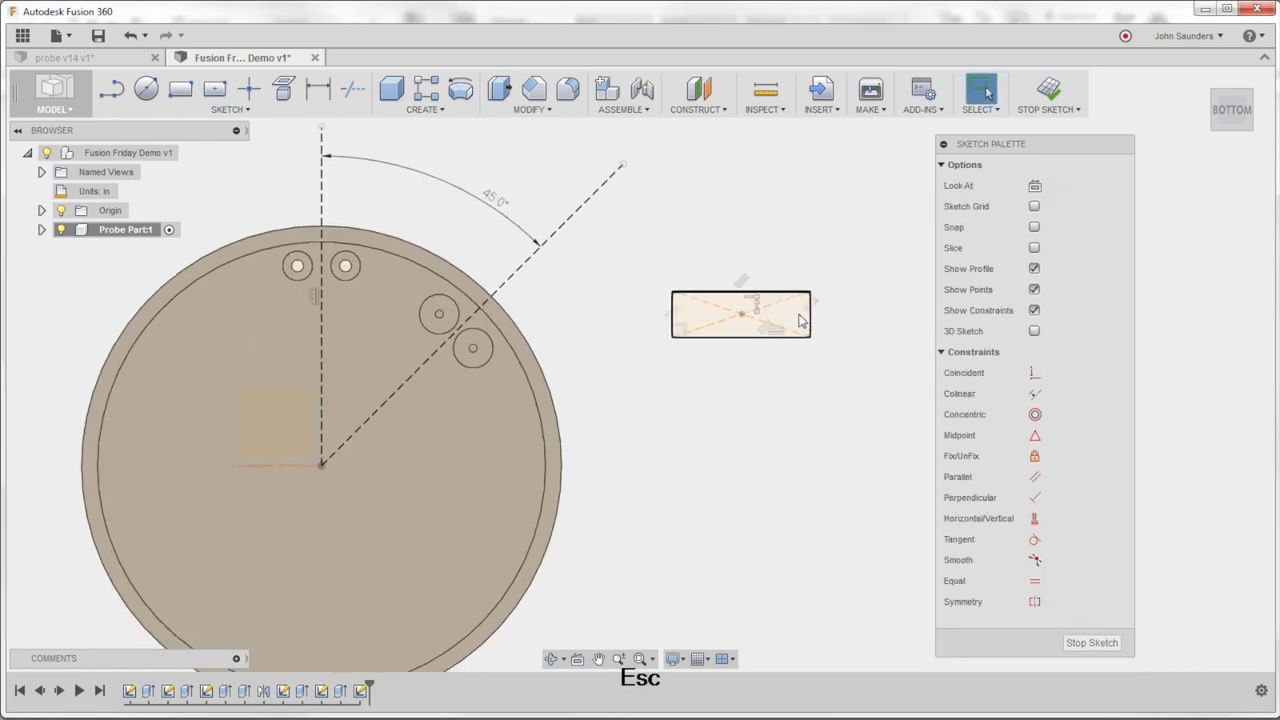
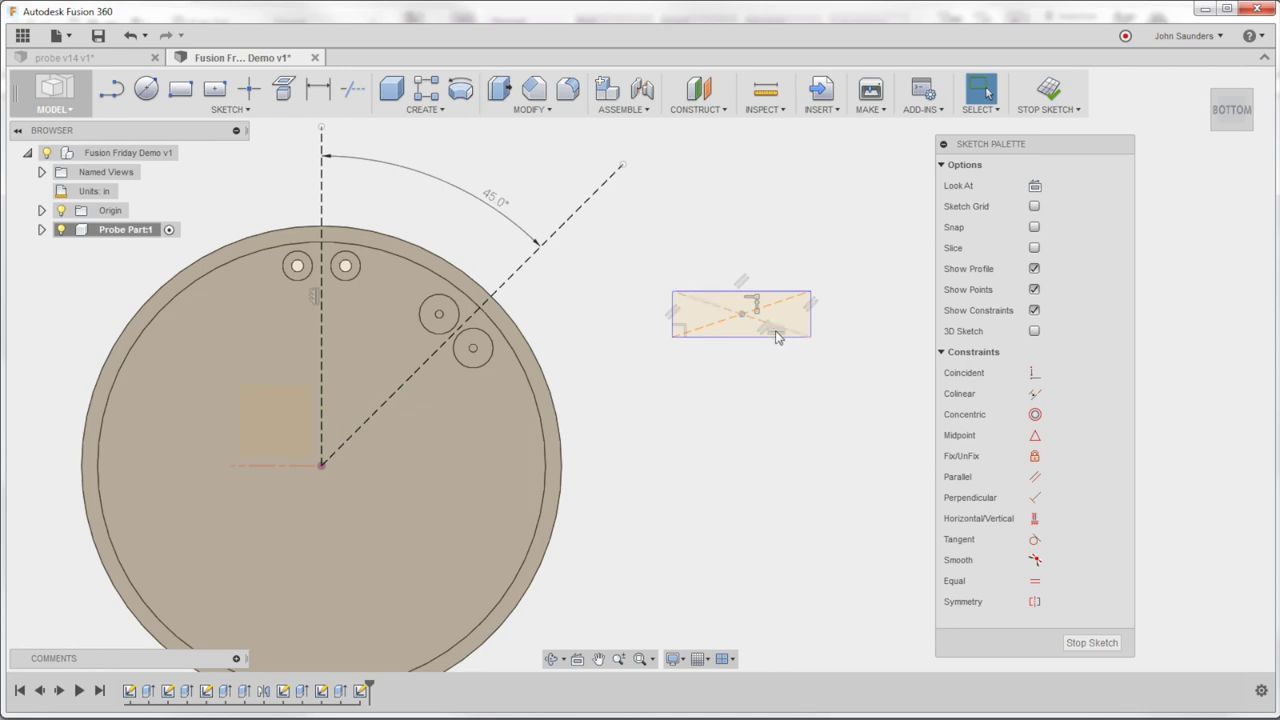
{"action": "scroll", "coordinate": [780, 350], "scroll_direction": "up", "scroll_amount": 2}
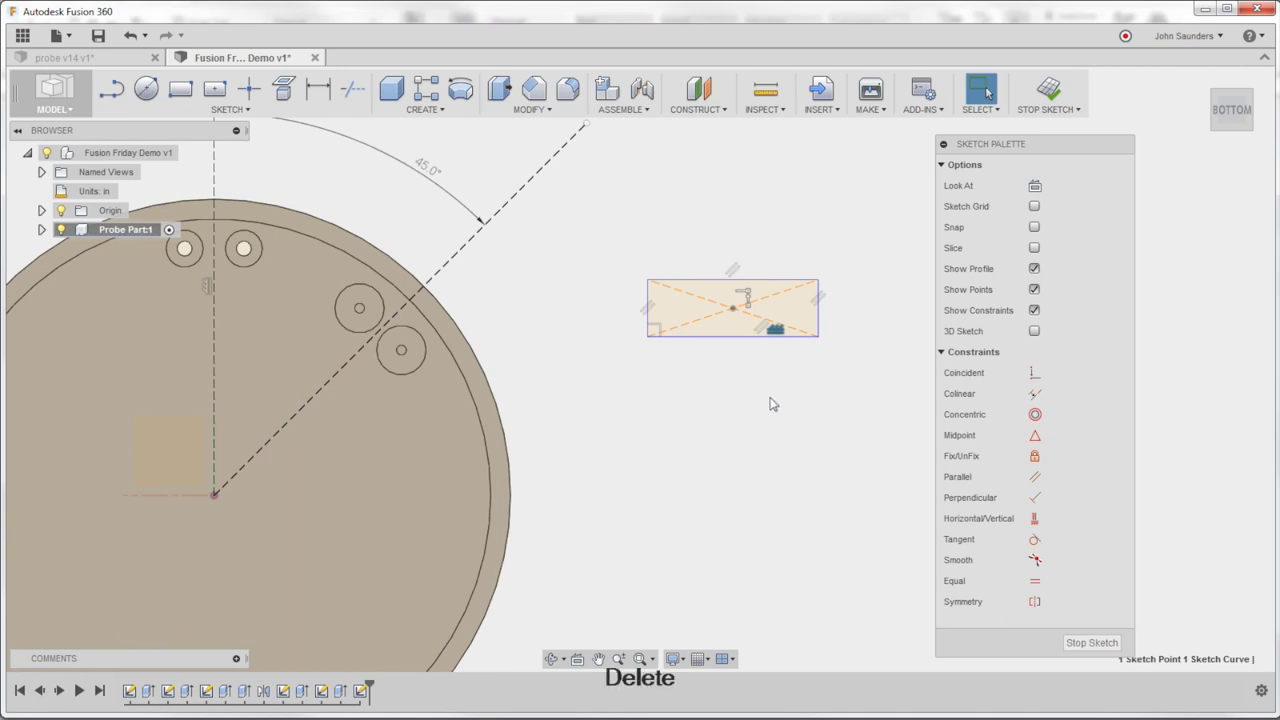
{"action": "key", "text": "Delete"}
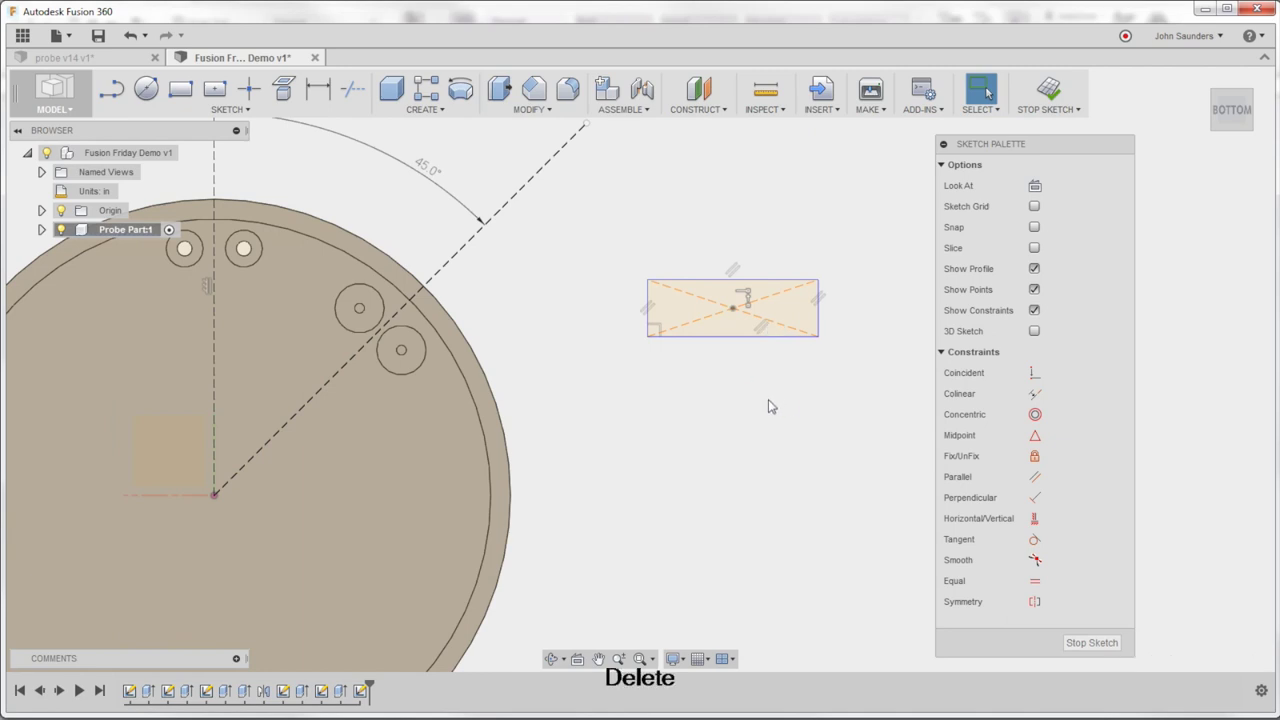
{"action": "left_click_drag", "start_coordinate": [668, 390], "coordinate": [736, 448]}
Constrain the rectangle's upper long edge parallel to the angled construction line
{"action": "left_click", "coordinate": [1035, 477]}
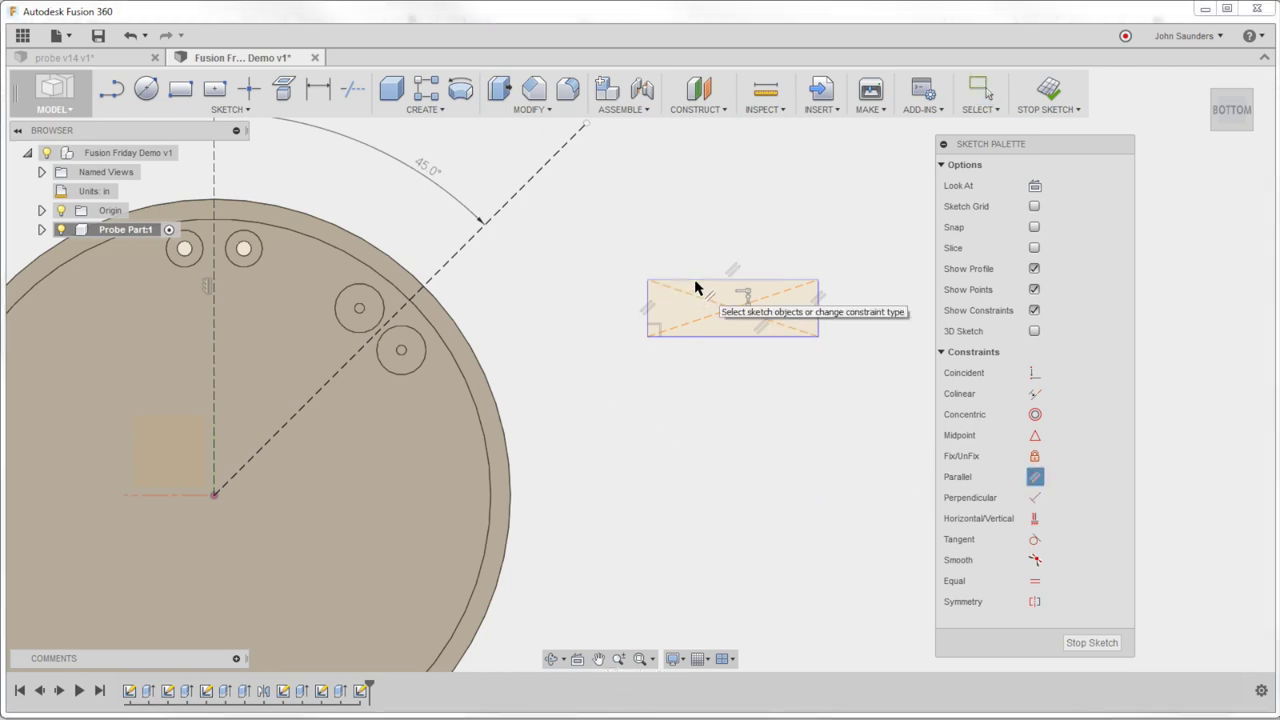
{"action": "left_click", "coordinate": [697, 281]}
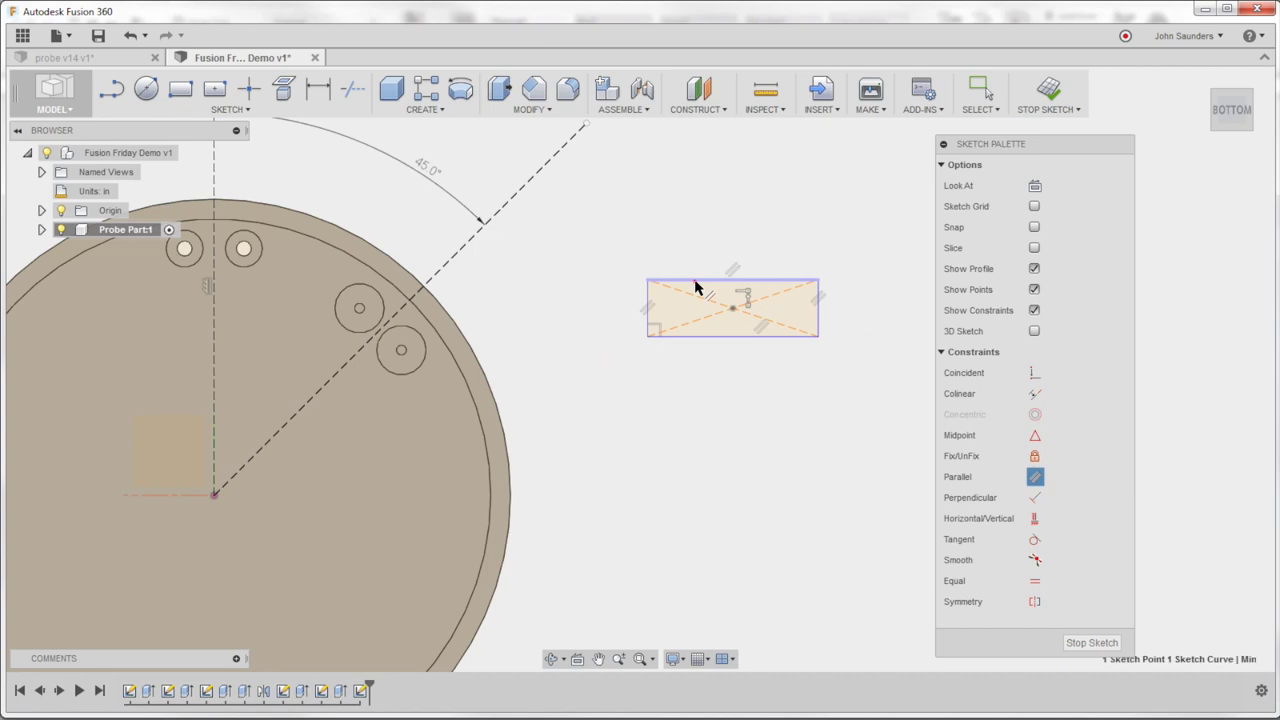
{"action": "left_click", "coordinate": [507, 203]}
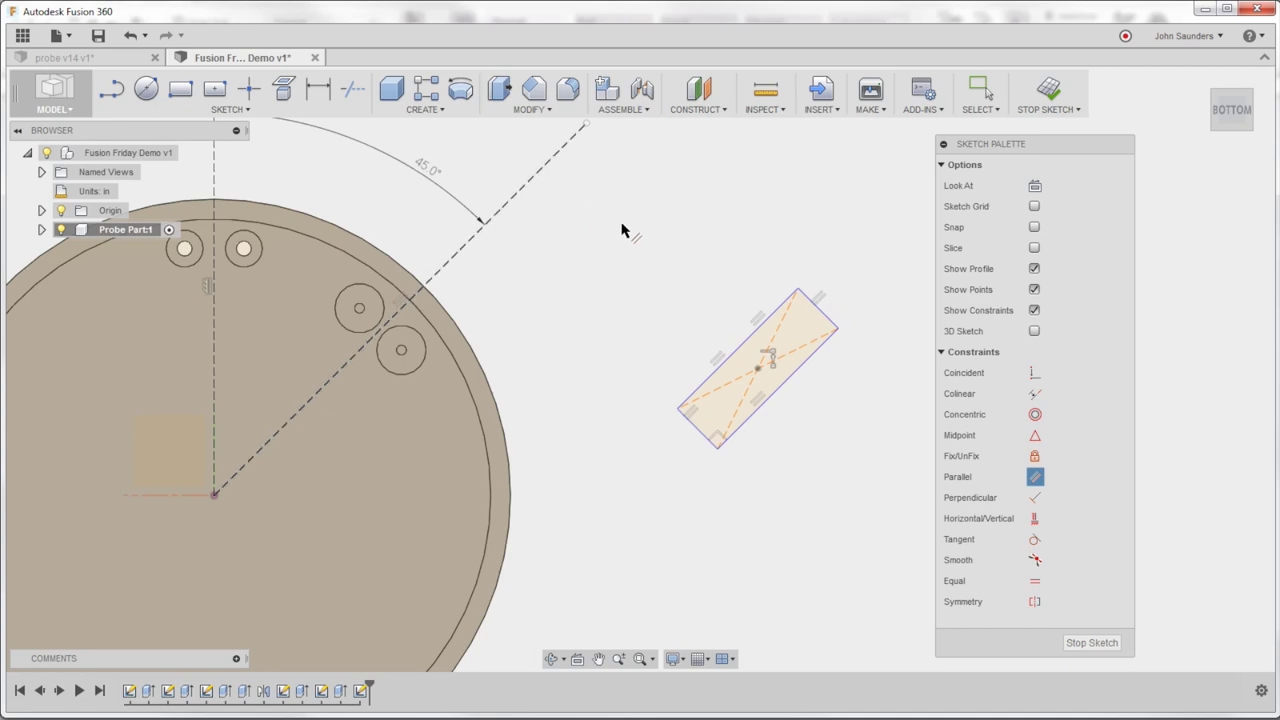
Constrain the rectangle's center point coincident with the angled construction line
{"action": "left_click", "coordinate": [1036, 376]}
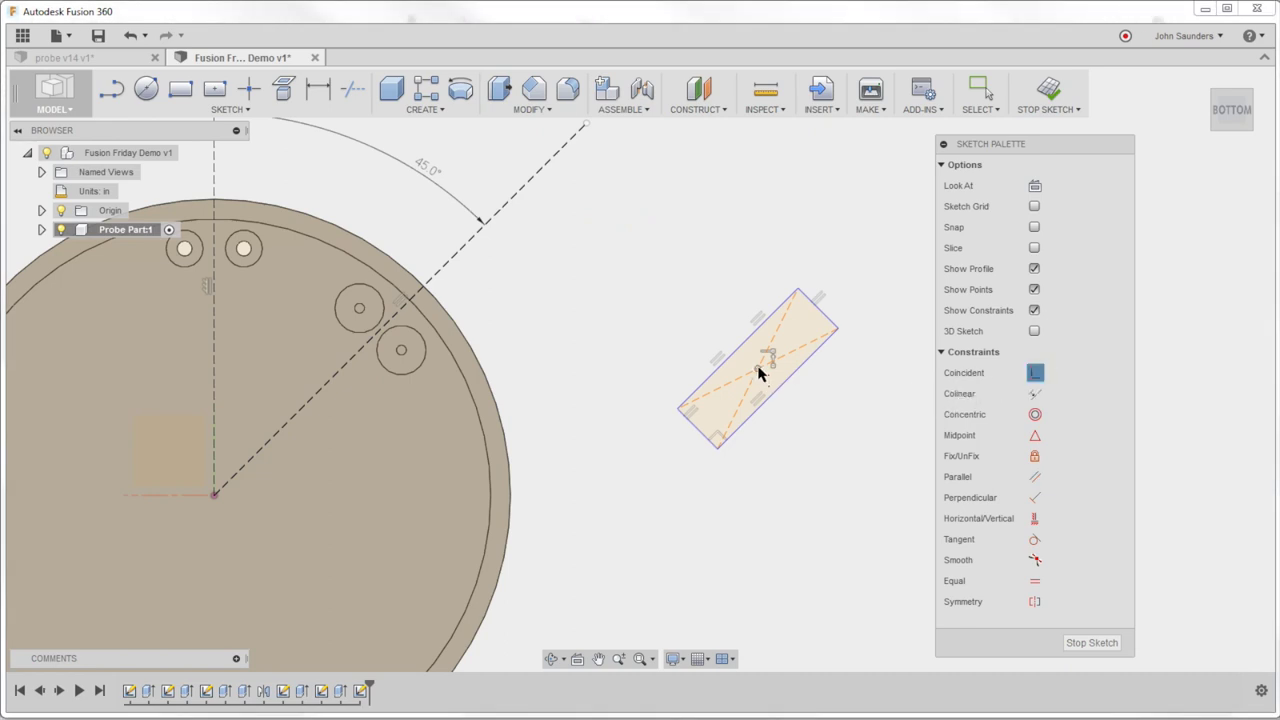
{"action": "left_click", "coordinate": [757, 370]}
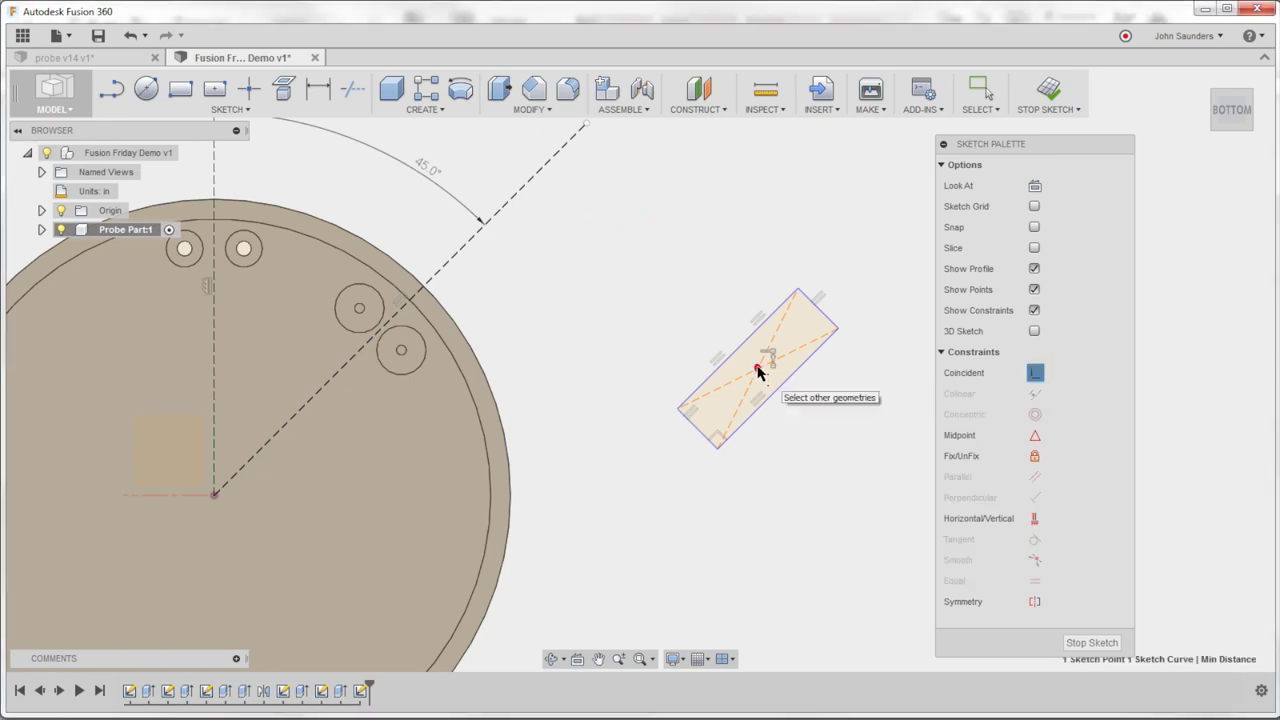
{"action": "left_click", "coordinate": [506, 203]}
{"action": "scroll", "coordinate": [600, 262], "scroll_direction": "down", "scroll_amount": 2}
{"action": "middle_click_drag", "start_coordinate": [699, 313], "coordinate": [806, 390]}
{"action": "scroll", "coordinate": [806, 390], "scroll_direction": "up", "scroll_amount": 1}
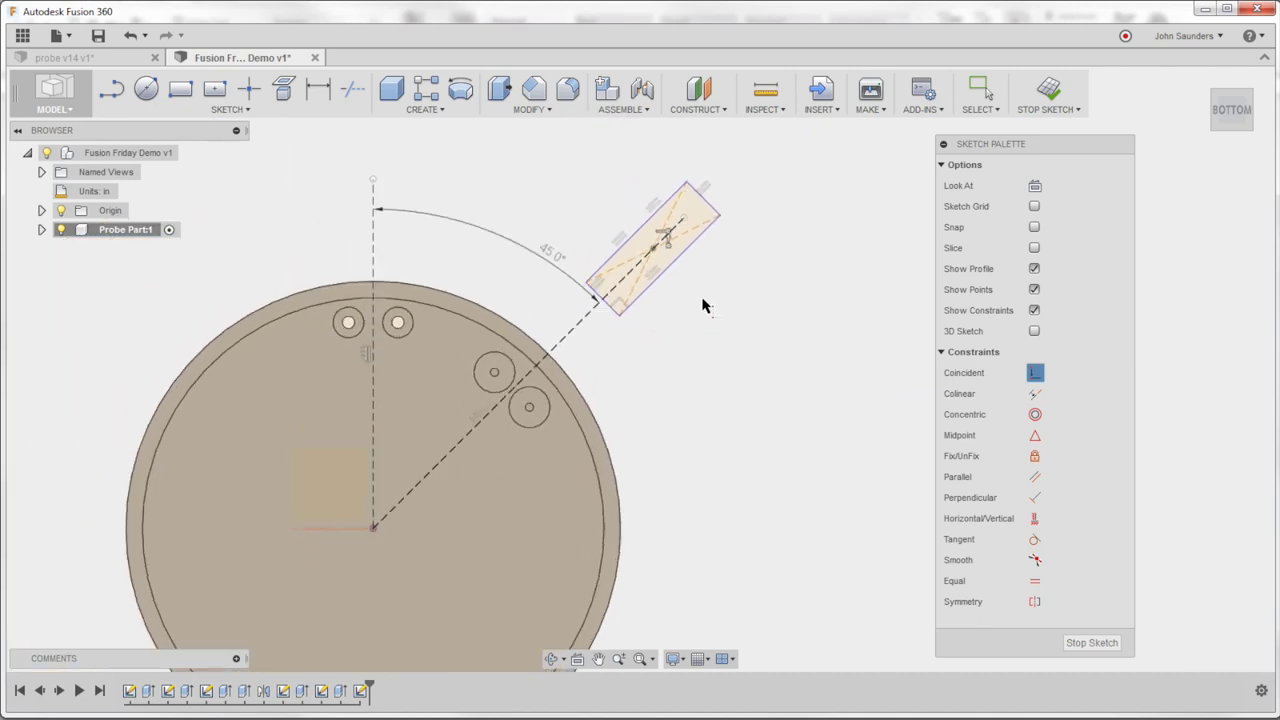
Try to slide the rectangle along the angled construction line onto the round part, and undo each move
{"action": "left_click", "coordinate": [980, 90]}
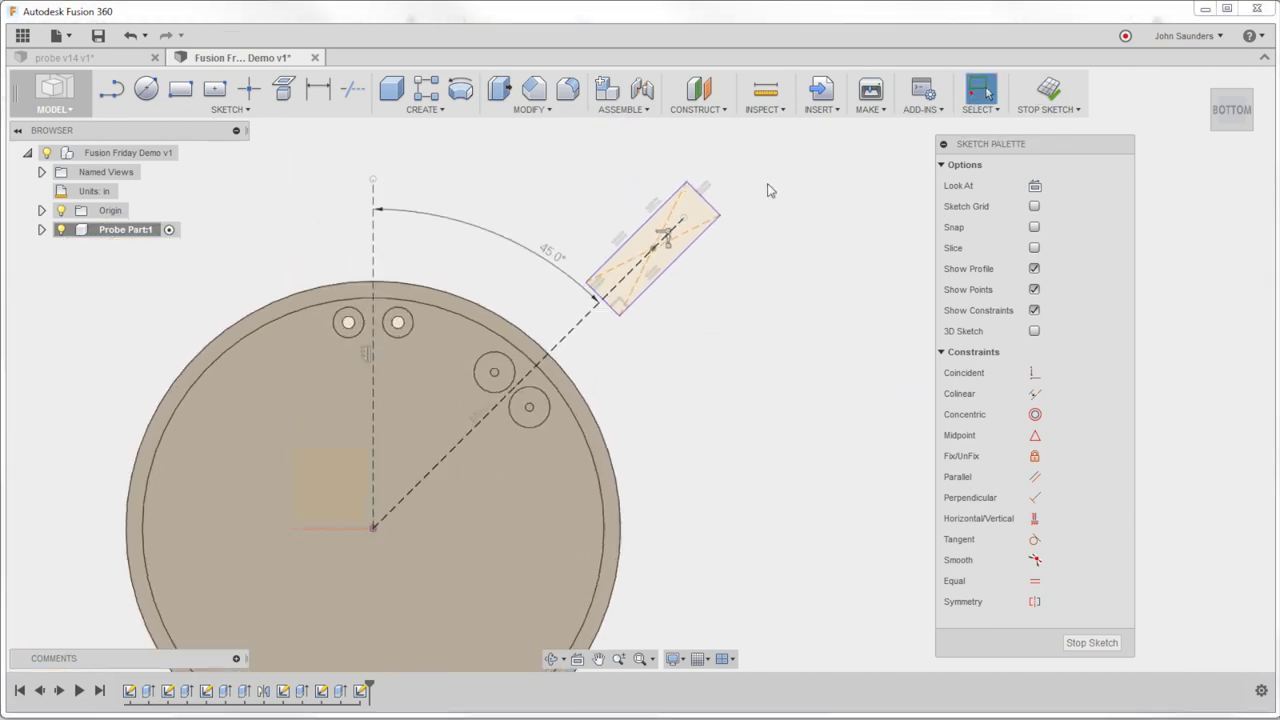
{"action": "left_click_drag", "start_coordinate": [658, 254], "coordinate": [490, 415]}
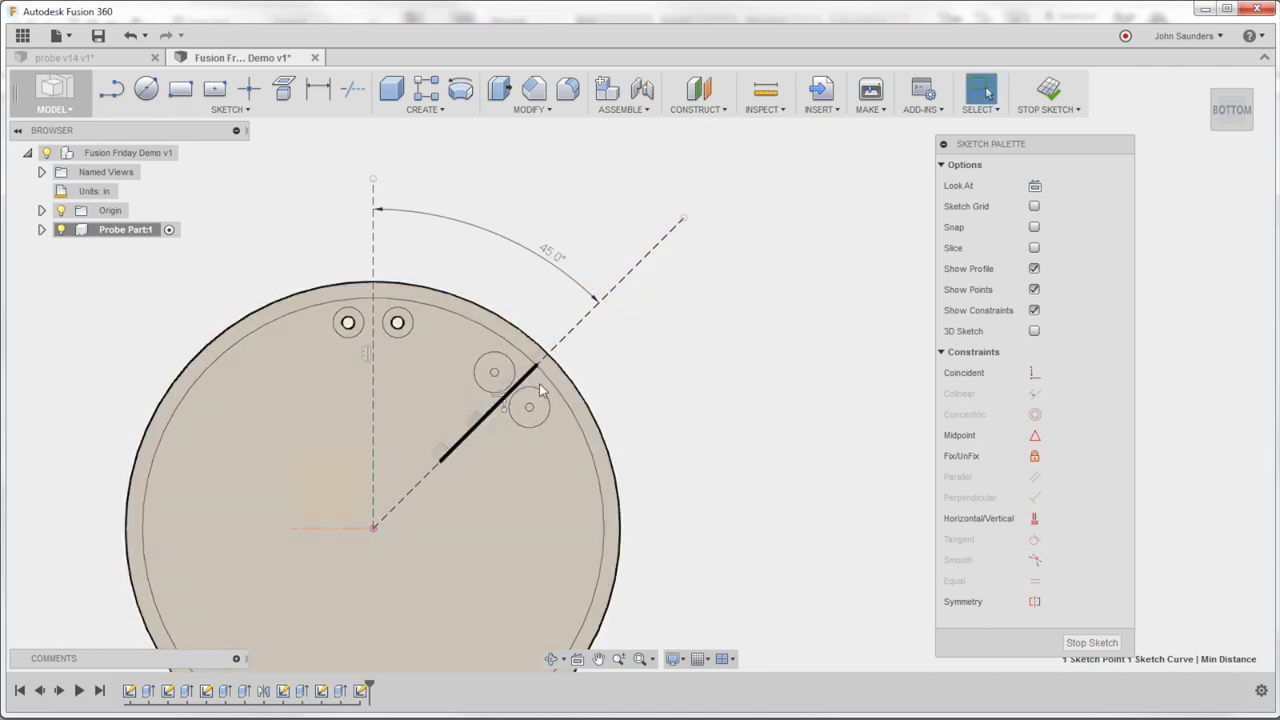
{"action": "scroll", "coordinate": [523, 392], "scroll_direction": "up", "scroll_amount": 2}
{"action": "key", "text": "ctrl+z"}
{"action": "scroll", "coordinate": [693, 302], "scroll_direction": "down", "scroll_amount": 1}
{"action": "mouse_move", "coordinate": [750, 165]}
{"action": "left_mouse_down"}
{"action": "mouse_move", "coordinate": [540, 350]}
{"action": "mouse_move", "coordinate": [632, 281]}
{"action": "left_mouse_up"}
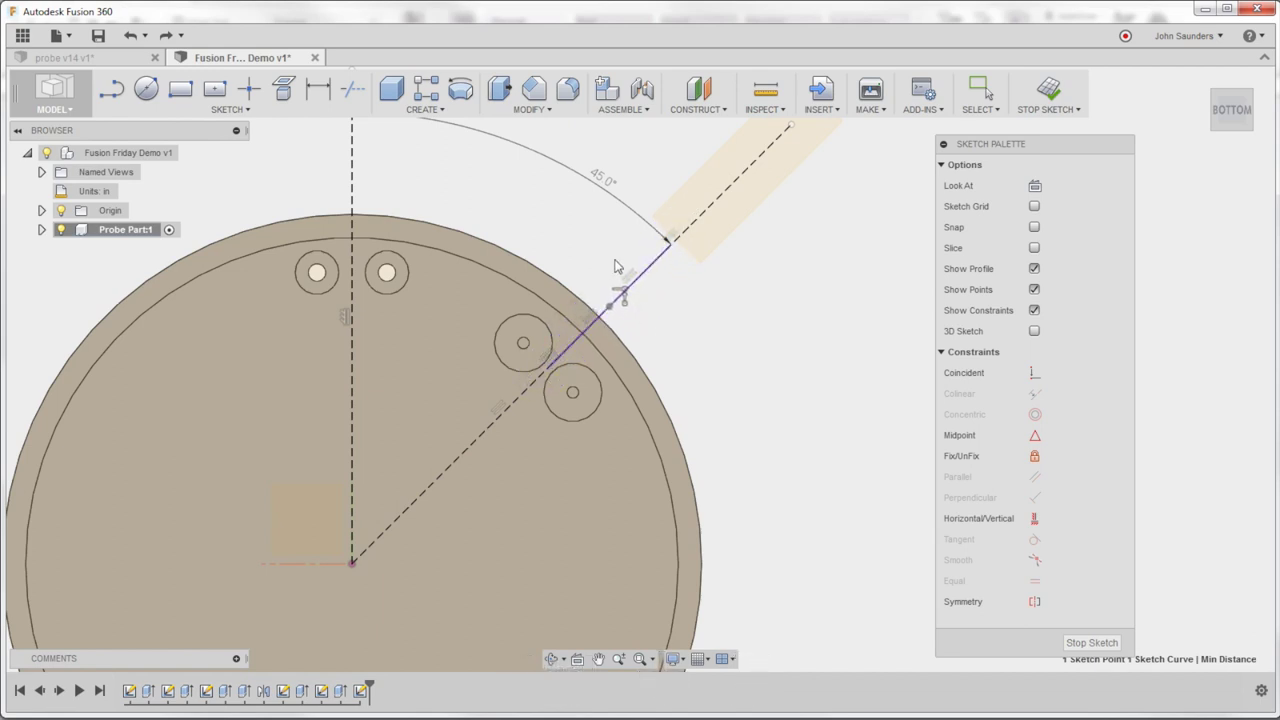
{"action": "key", "text": "ctrl+z"}
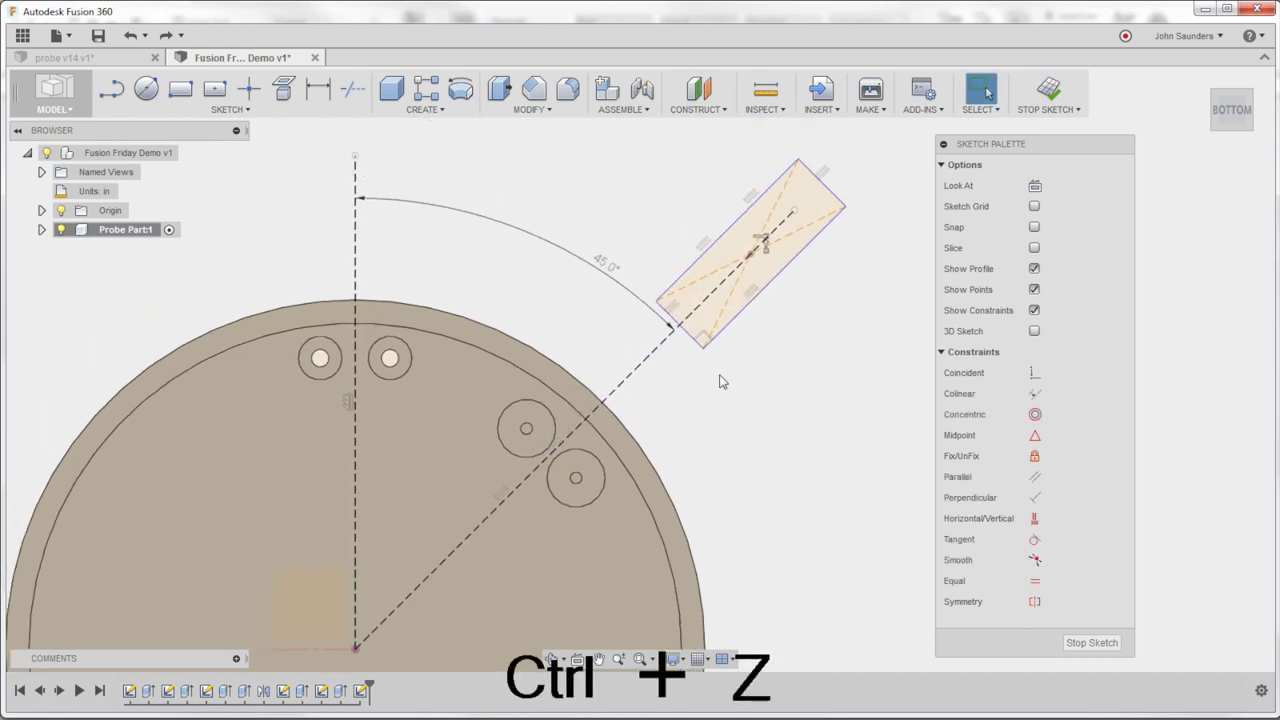
{"action": "scroll", "coordinate": [735, 398], "scroll_direction": "down", "scroll_amount": 1}
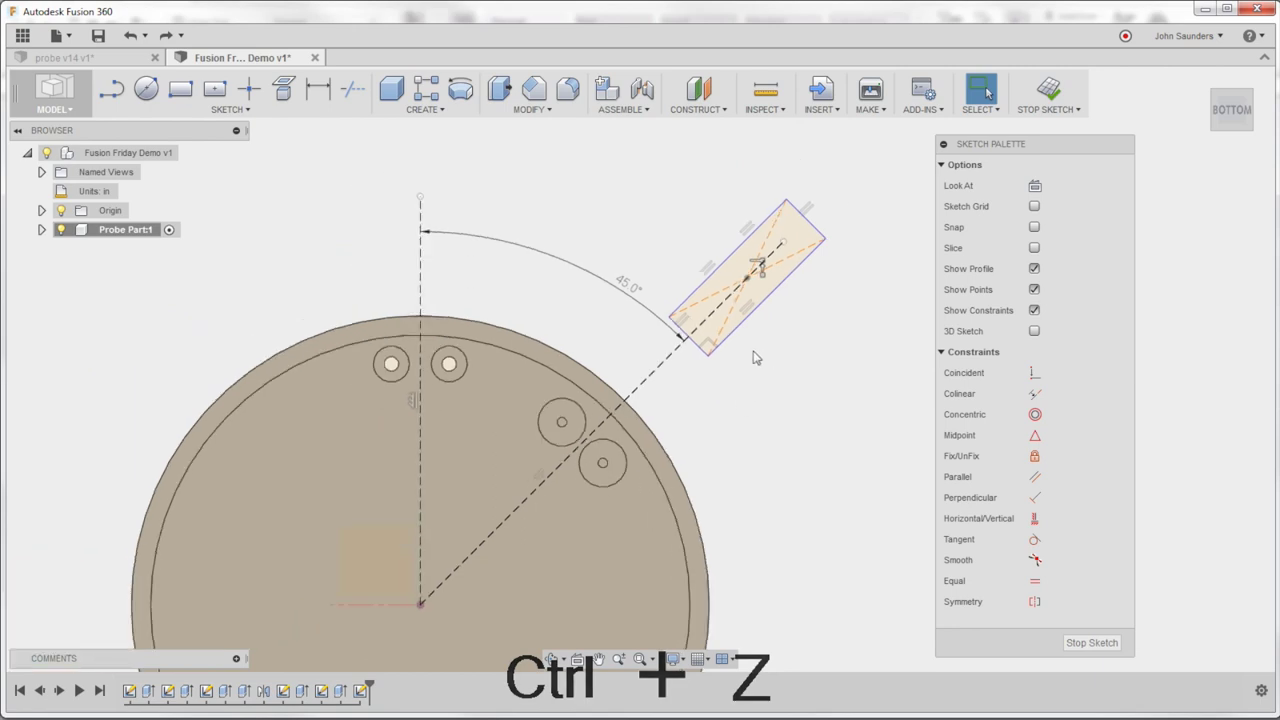
Dimension the distance from the part's center to the rectangle's inner short edge as 1 in
{"action": "key", "text": "d"}
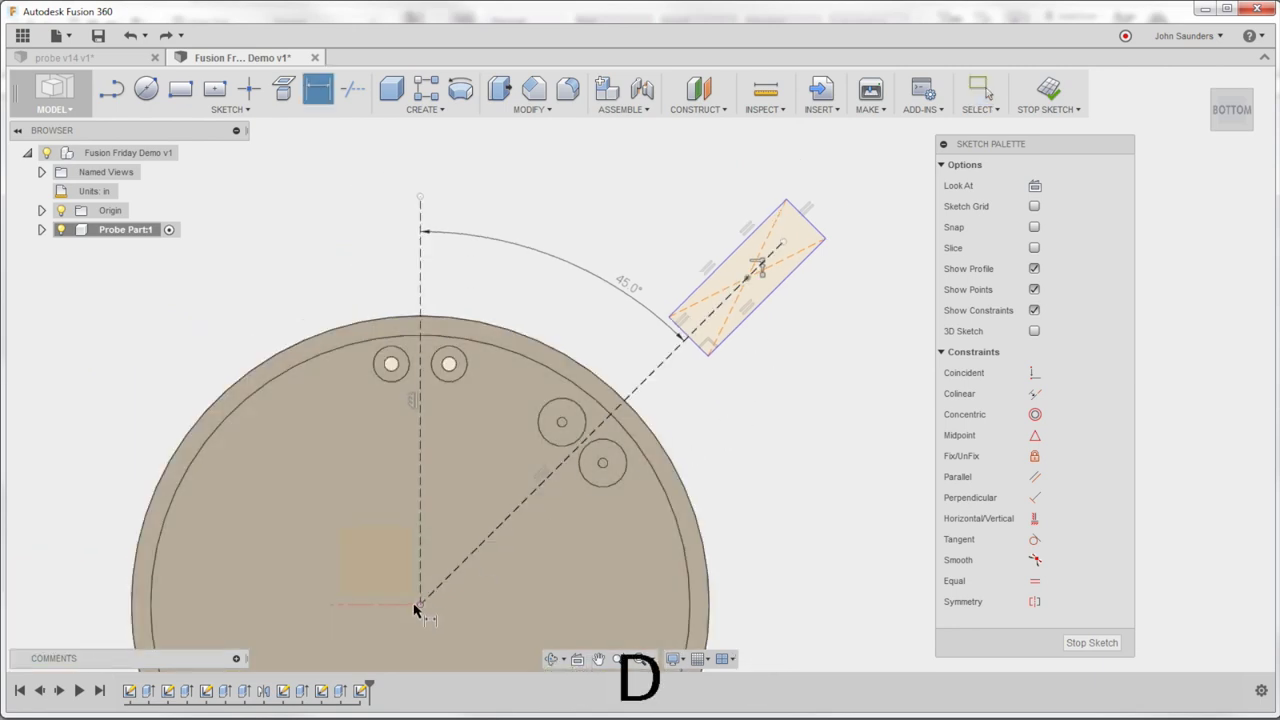
{"action": "left_click", "coordinate": [420, 604]}
{"action": "left_click", "coordinate": [694, 348]}
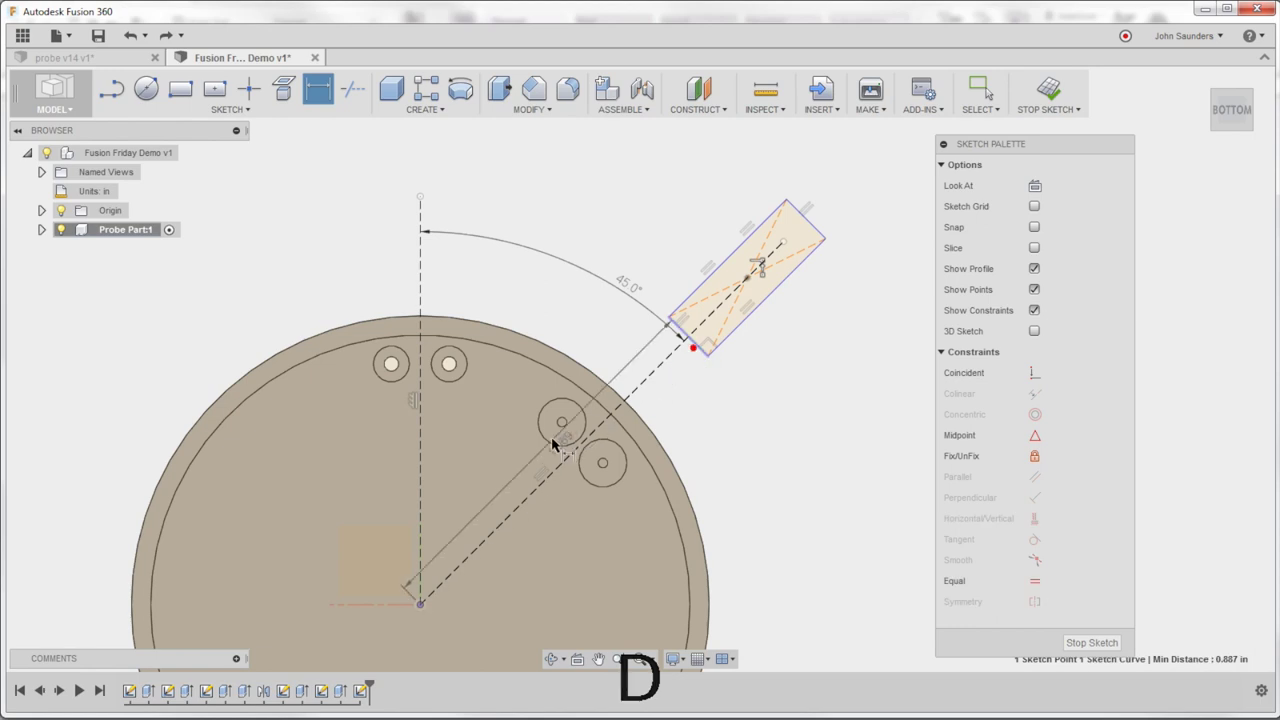
{"action": "left_click", "coordinate": [525, 402]}
{"action": "key", "text": "Return"}
{"action": "type", "text": "1"}
{"action": "key", "text": "Return"}
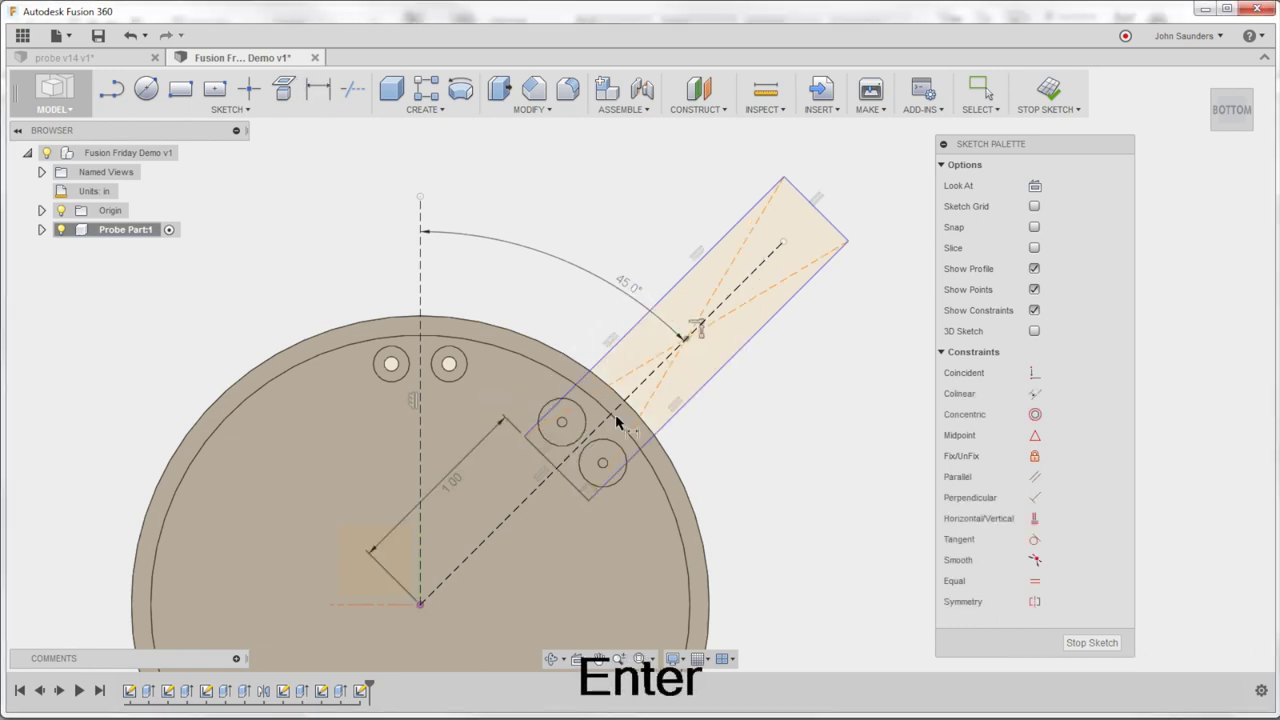
Set the distance between the part's center and the rectangle's inner short edge to 0.85 in
{"action": "double_click", "coordinate": [445, 490]}
{"action": "type", "text": "5"}
{"action": "key", "text": "Return"}
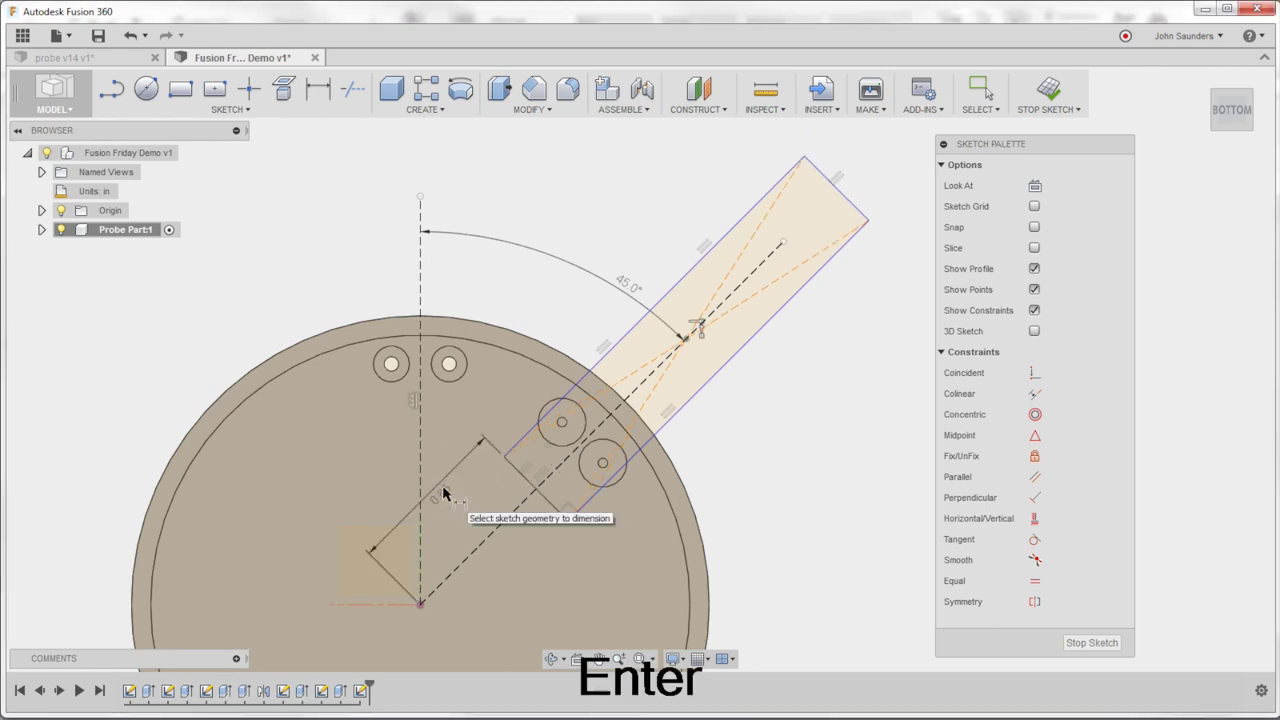
{"action": "left_click", "coordinate": [857, 209]}
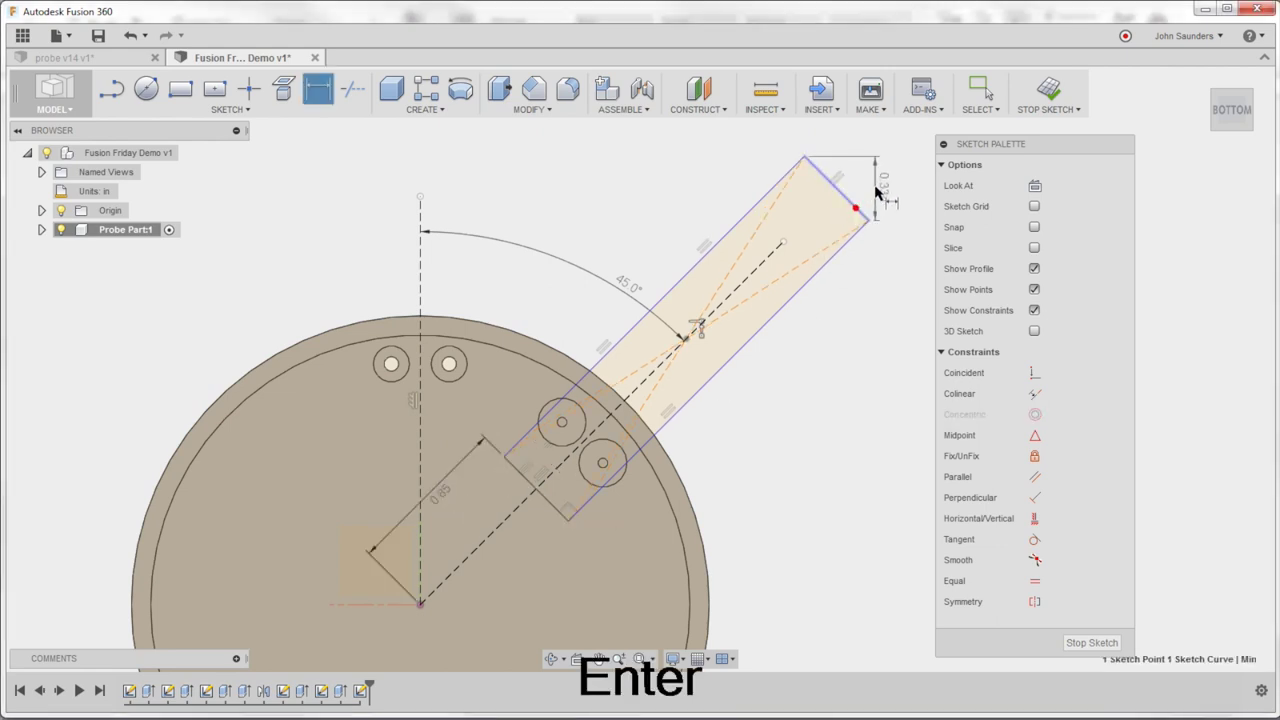
{"action": "left_click", "coordinate": [876, 191]}
{"action": "key", "text": "ctrl+z"}
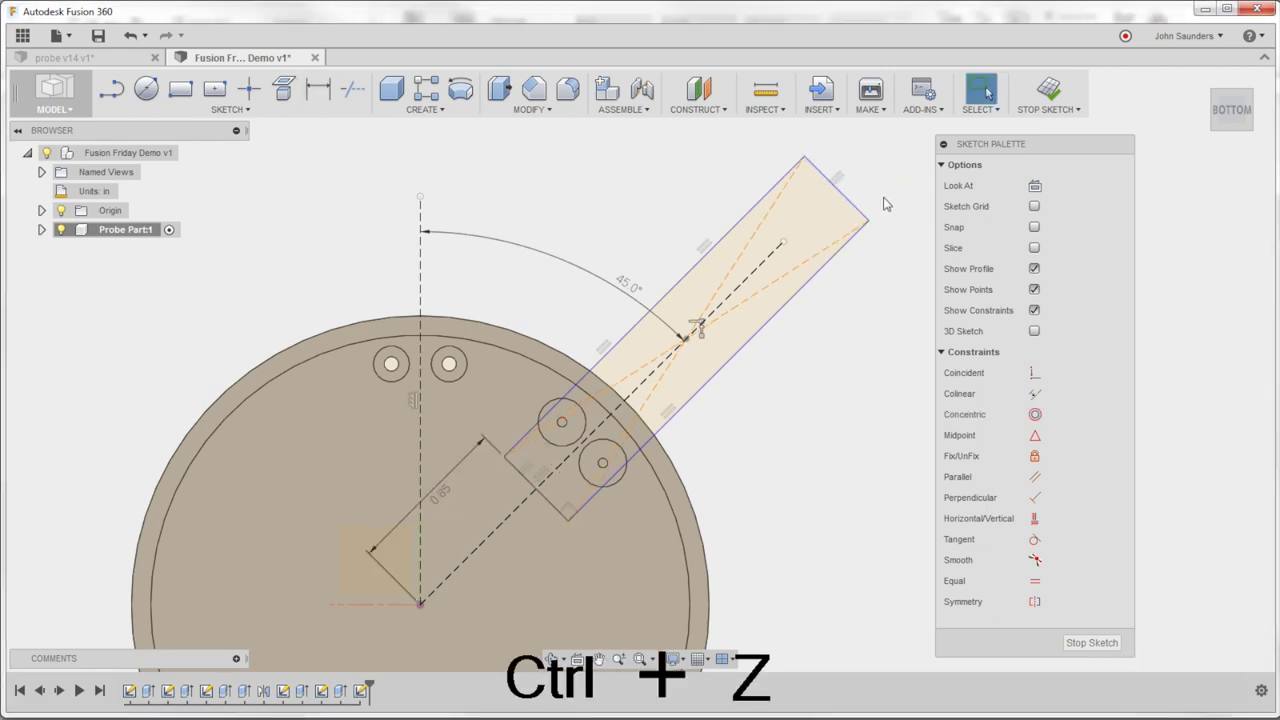
Dimension the rectangle's outer short edge with an aligned width of 0.2 in
{"action": "key", "text": "d"}
{"action": "left_click", "coordinate": [843, 198]}
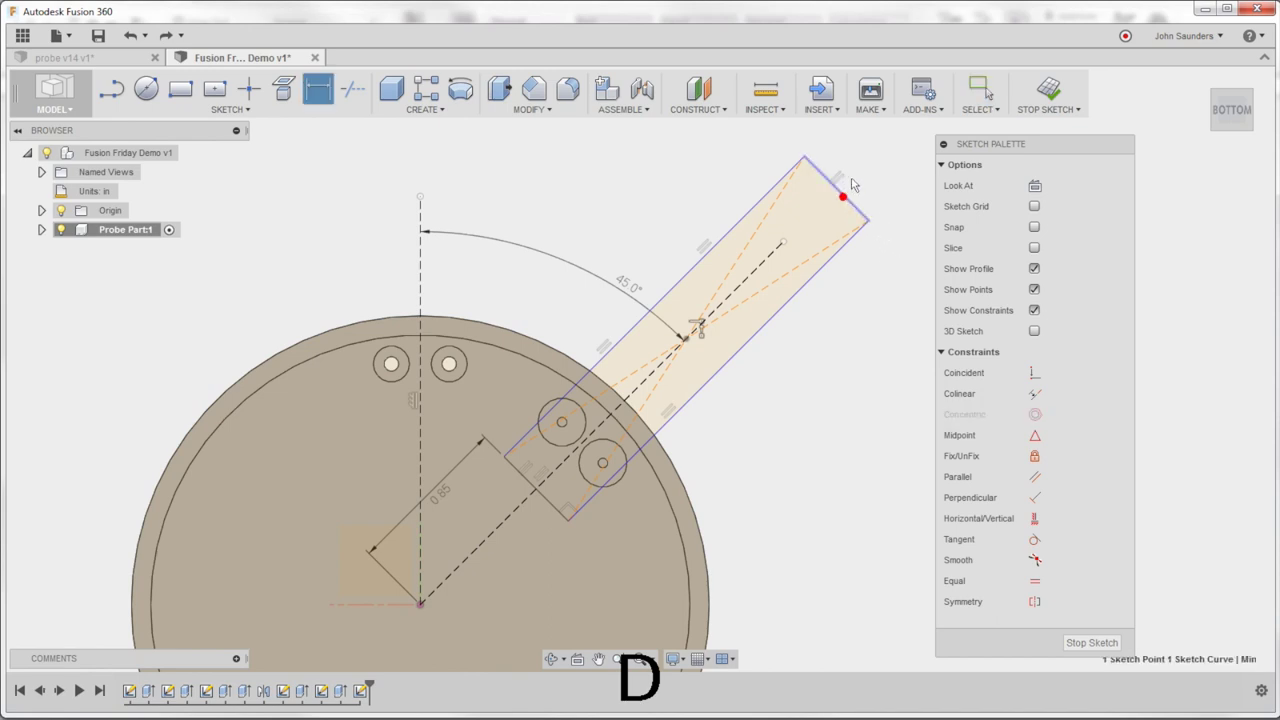
{"action": "left_click", "coordinate": [859, 178]}
{"action": "key", "text": "Delete"}
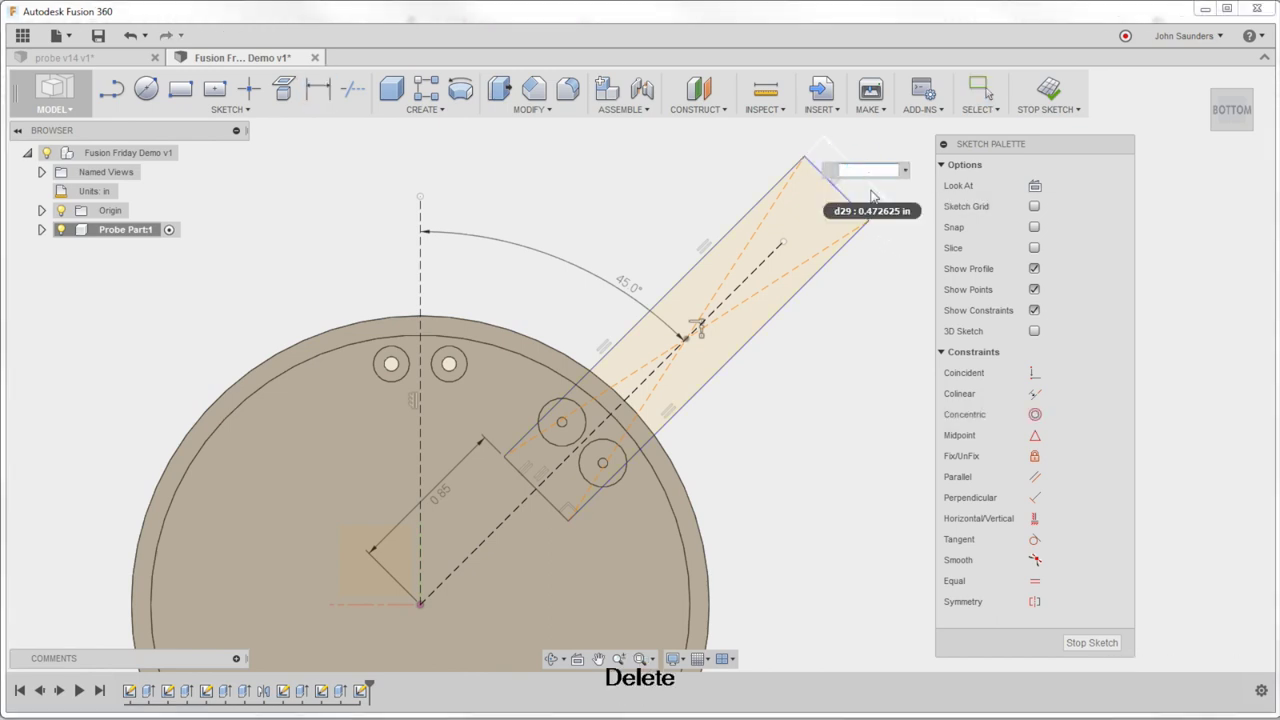
{"action": "type", "text": ".2"}
{"action": "key", "text": "Return"}
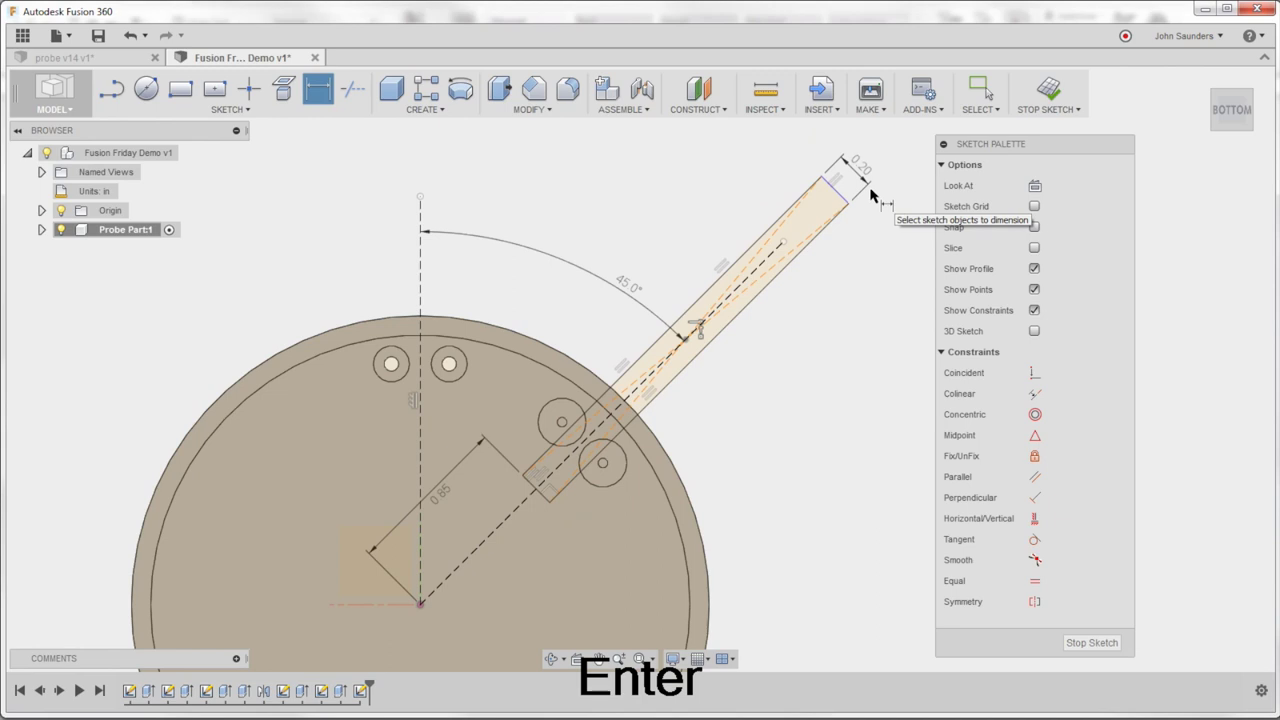
Extrude the rectangle area overlapping the round part as a cut into its underside to form the slot
{"action": "scroll", "coordinate": [757, 347], "scroll_direction": "down", "scroll_amount": 2}
{"action": "middle_click_drag", "start_coordinate": [783, 387], "coordinate": [759, 347], "text": "shift"}
{"action": "scroll", "coordinate": [750, 361], "scroll_direction": "up", "scroll_amount": 2}
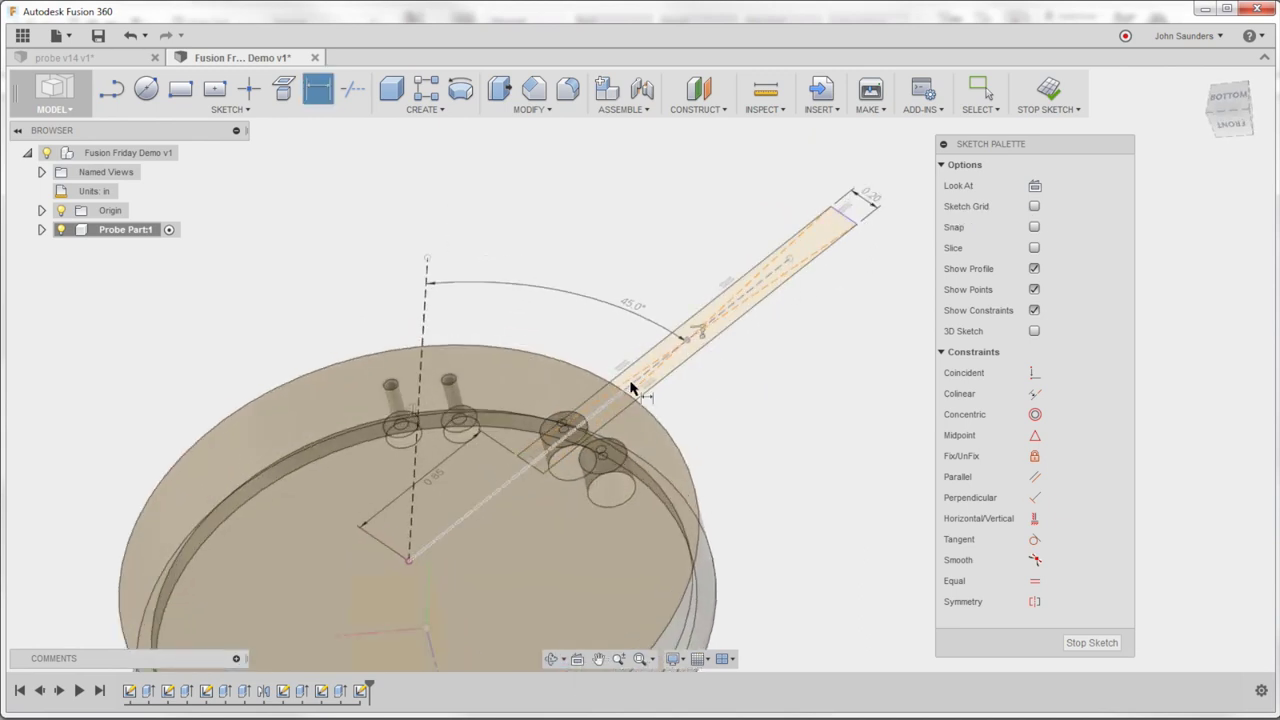
{"action": "key", "text": "e"}
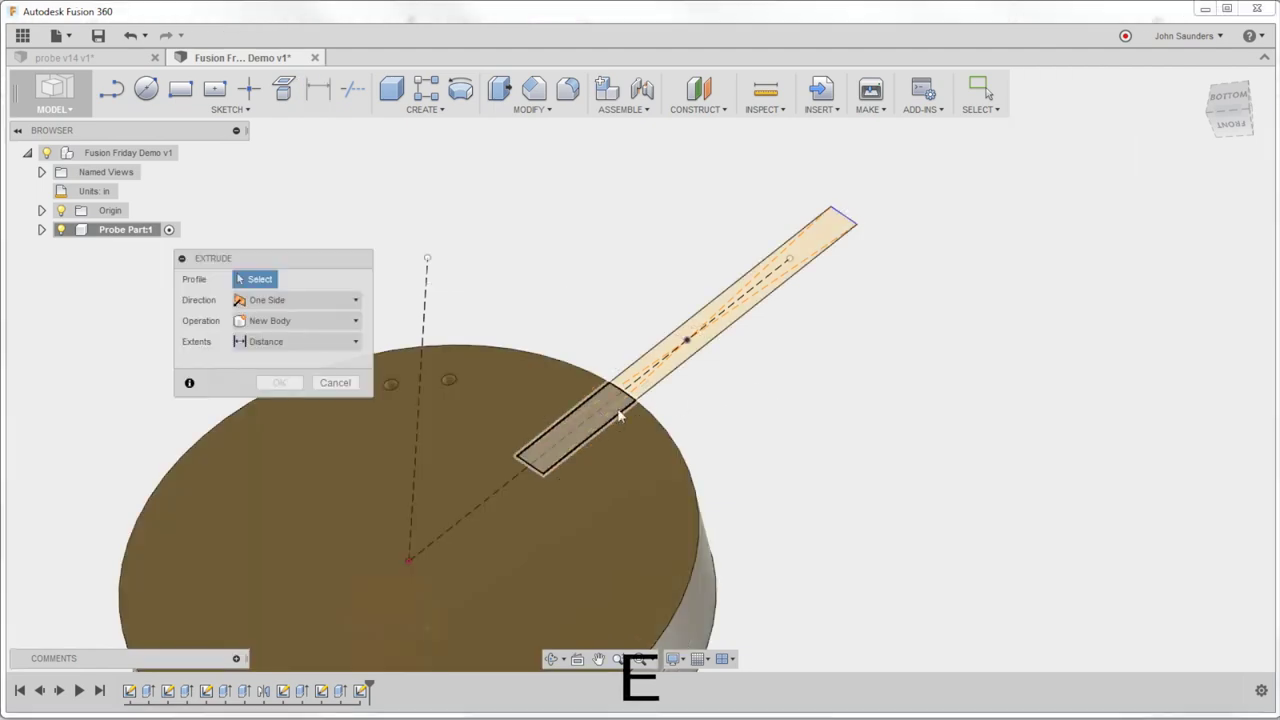
{"action": "left_click", "coordinate": [600, 417]}
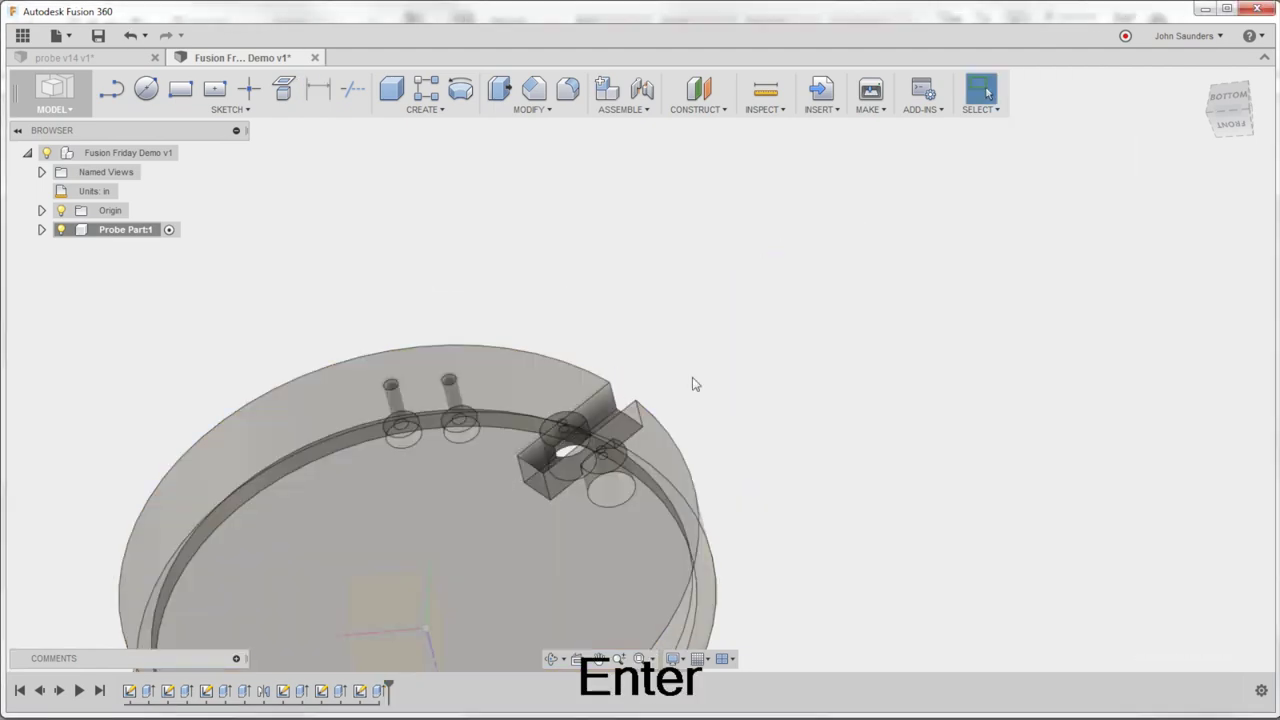
Set the Probe Part component's opacity to 100% and show it from the top
{"action": "middle_click_drag", "start_coordinate": [694, 380], "coordinate": [343, 305], "text": "shift"}
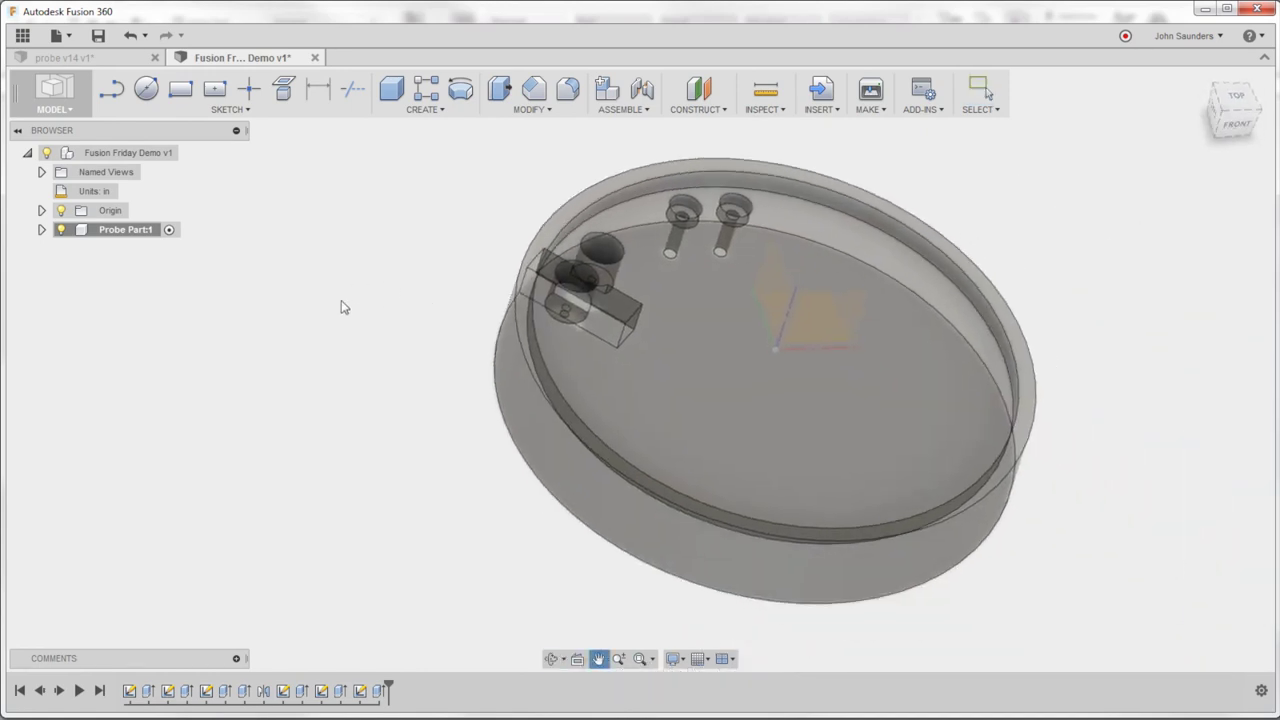
{"action": "right_click", "coordinate": [128, 231]}
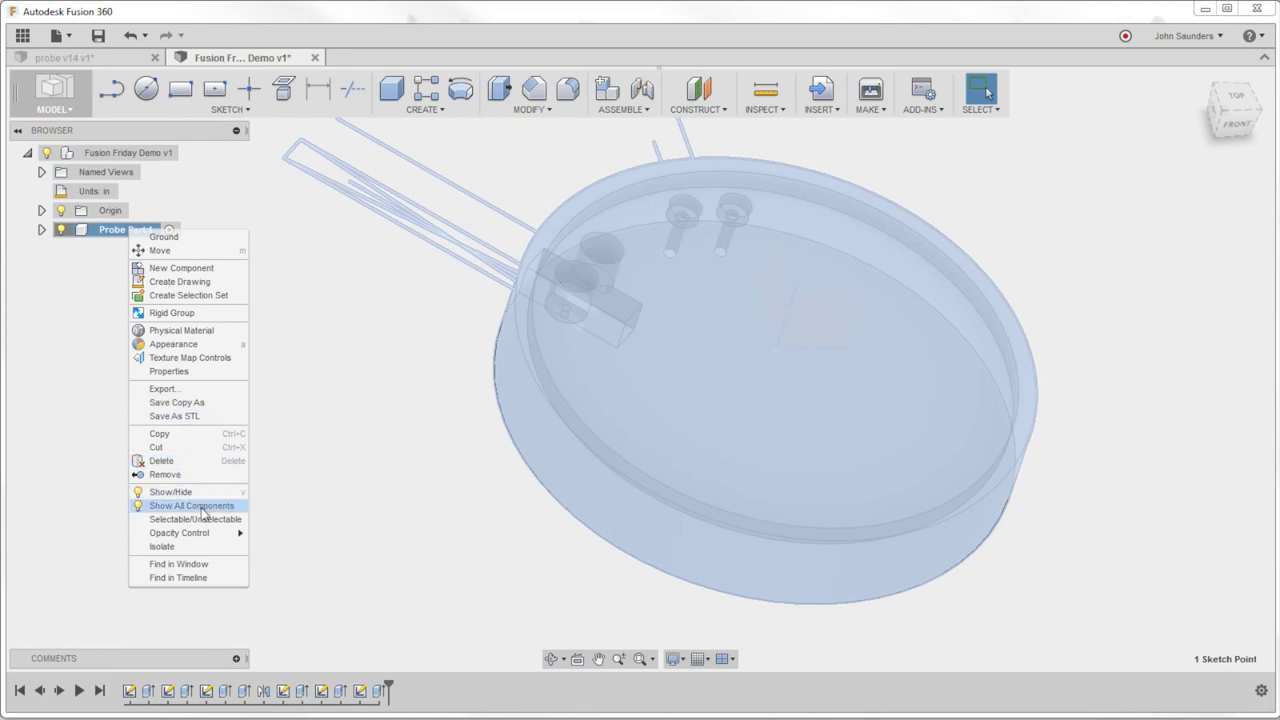
{"action": "mouse_move", "coordinate": [200, 531]}
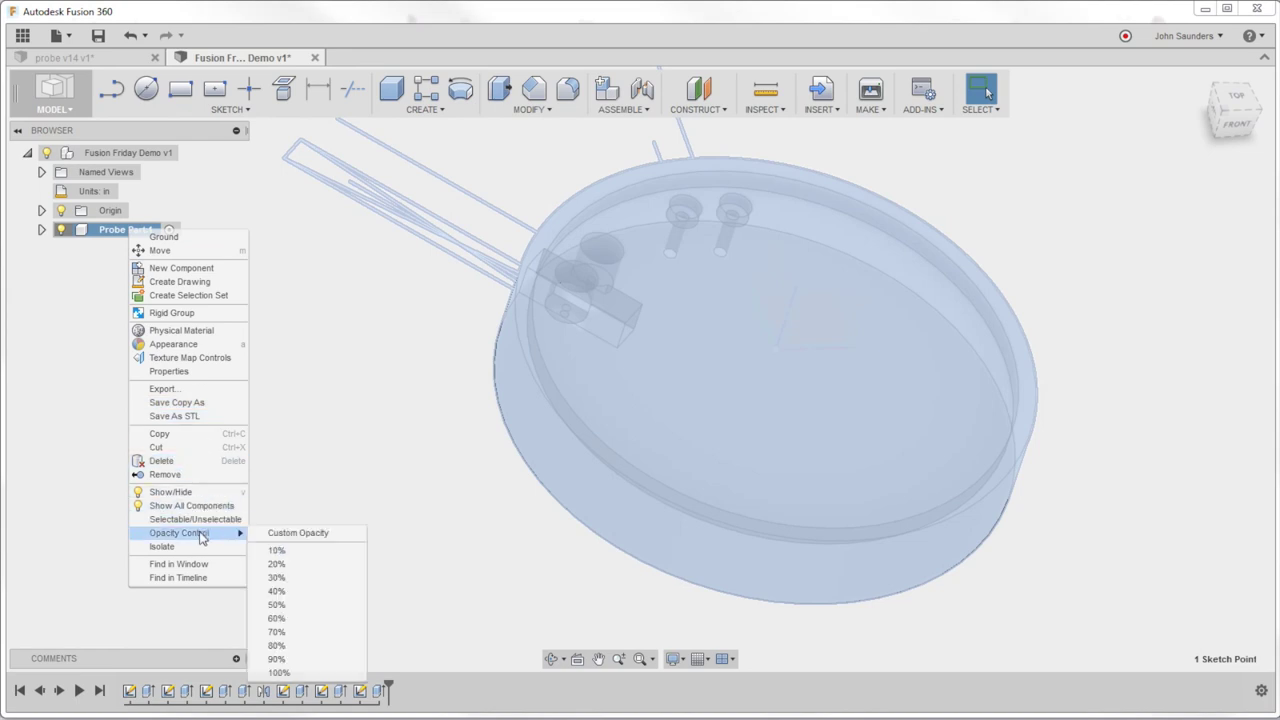
{"action": "left_click", "coordinate": [314, 673]}
{"action": "left_click", "coordinate": [1237, 97]}
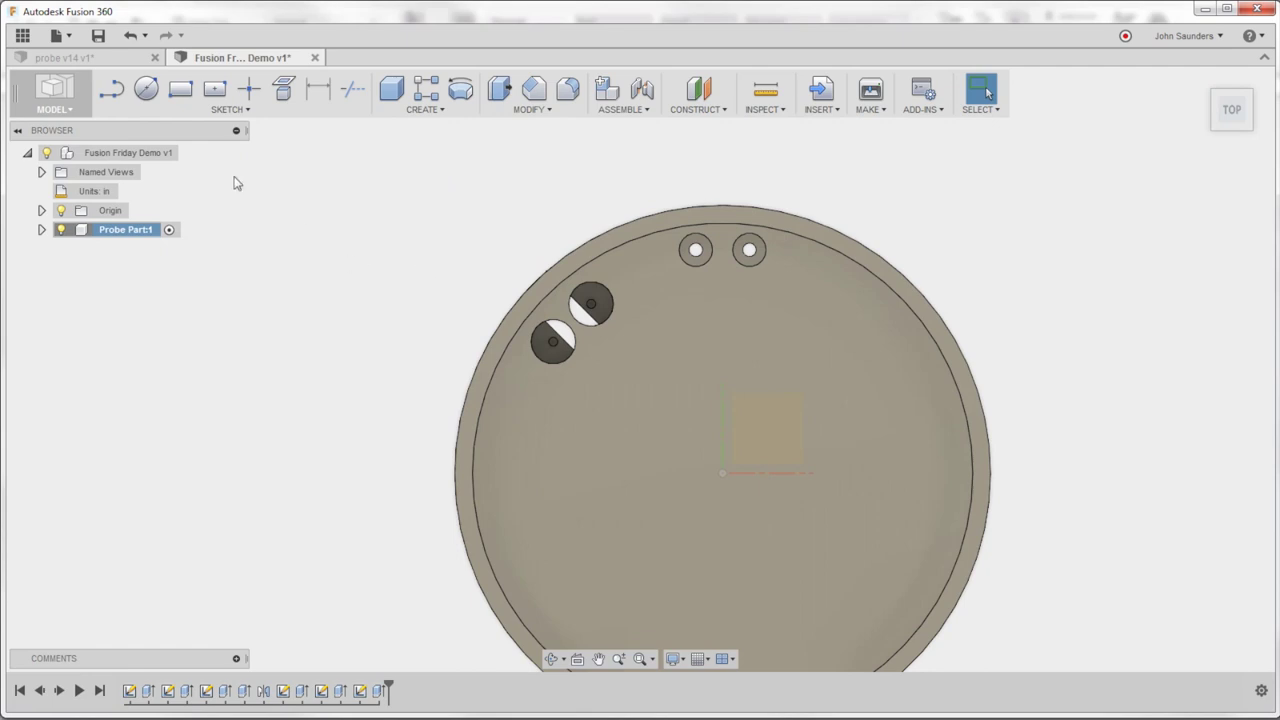
Switch to the probe v14 reference and examine the rectangular block between its two small counterbored holes
{"action": "left_click", "coordinate": [104, 61]}
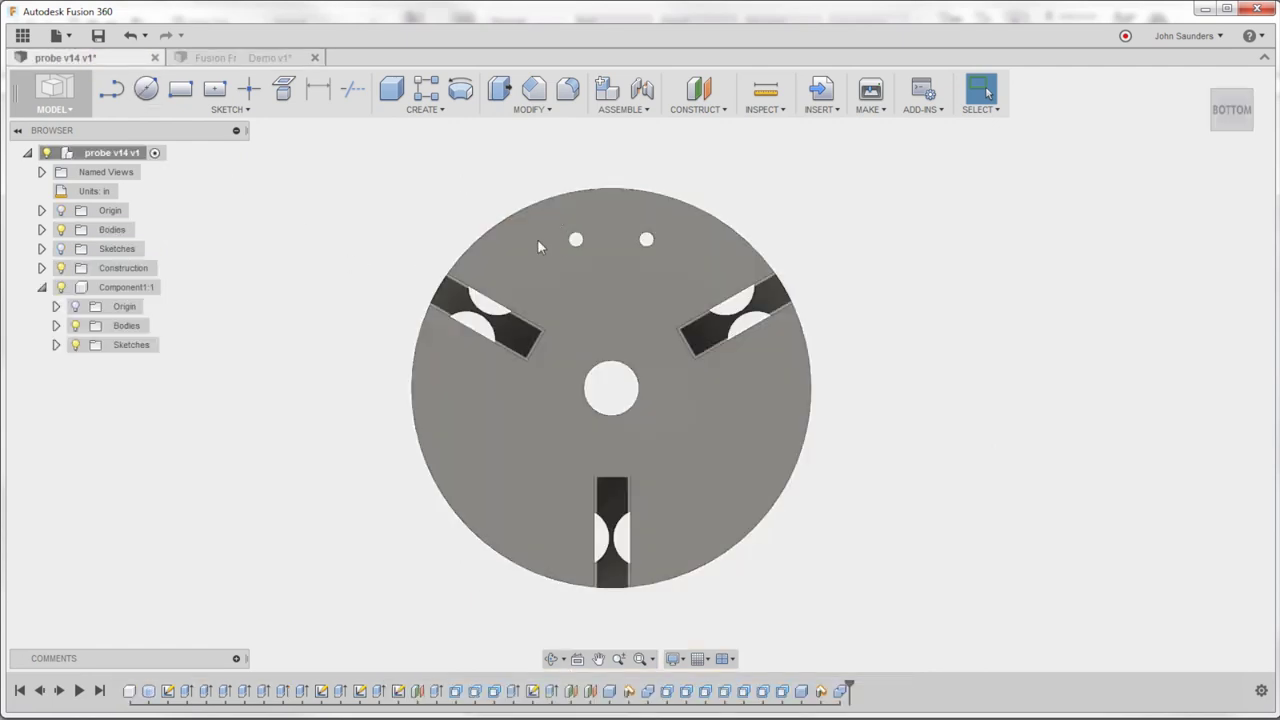
{"action": "middle_click_drag", "start_coordinate": [537, 239], "coordinate": [613, 173], "text": "shift"}
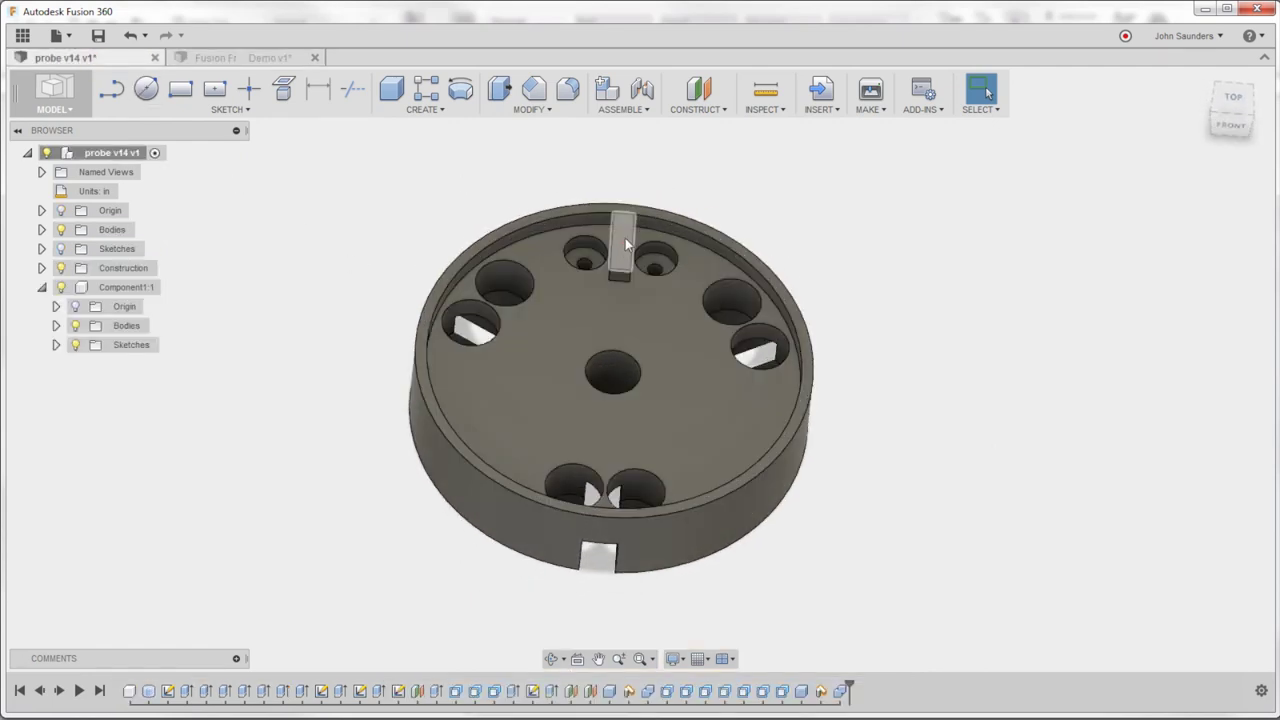
{"action": "left_click", "coordinate": [623, 242]}
{"action": "left_click", "coordinate": [1236, 100]}
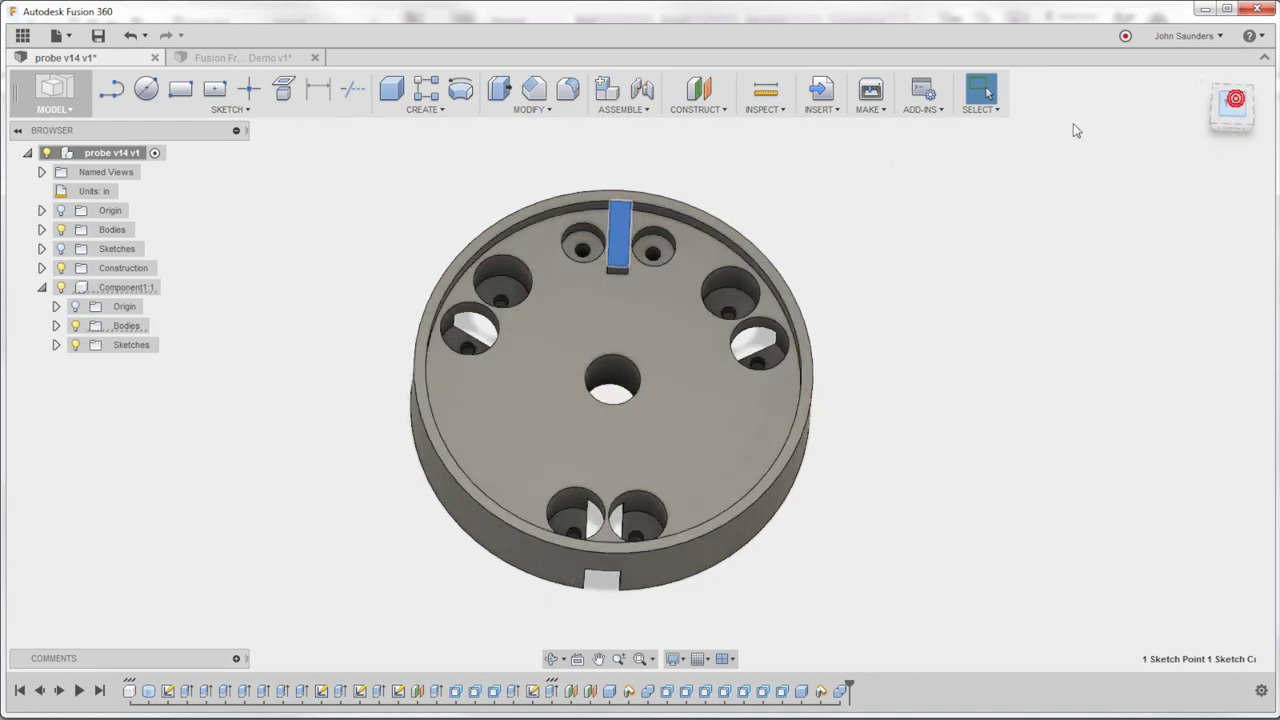
Switch to the Fusion Friday Demo design and show its two small counterbored holes up close
{"action": "left_click", "coordinate": [233, 62]}
{"action": "middle_click_drag", "start_coordinate": [351, 258], "coordinate": [240, 280], "text": "shift"}
{"action": "scroll", "coordinate": [355, 237], "scroll_direction": "up", "scroll_amount": 1}
{"action": "scroll", "coordinate": [281, 263], "scroll_direction": "up", "scroll_amount": 3}
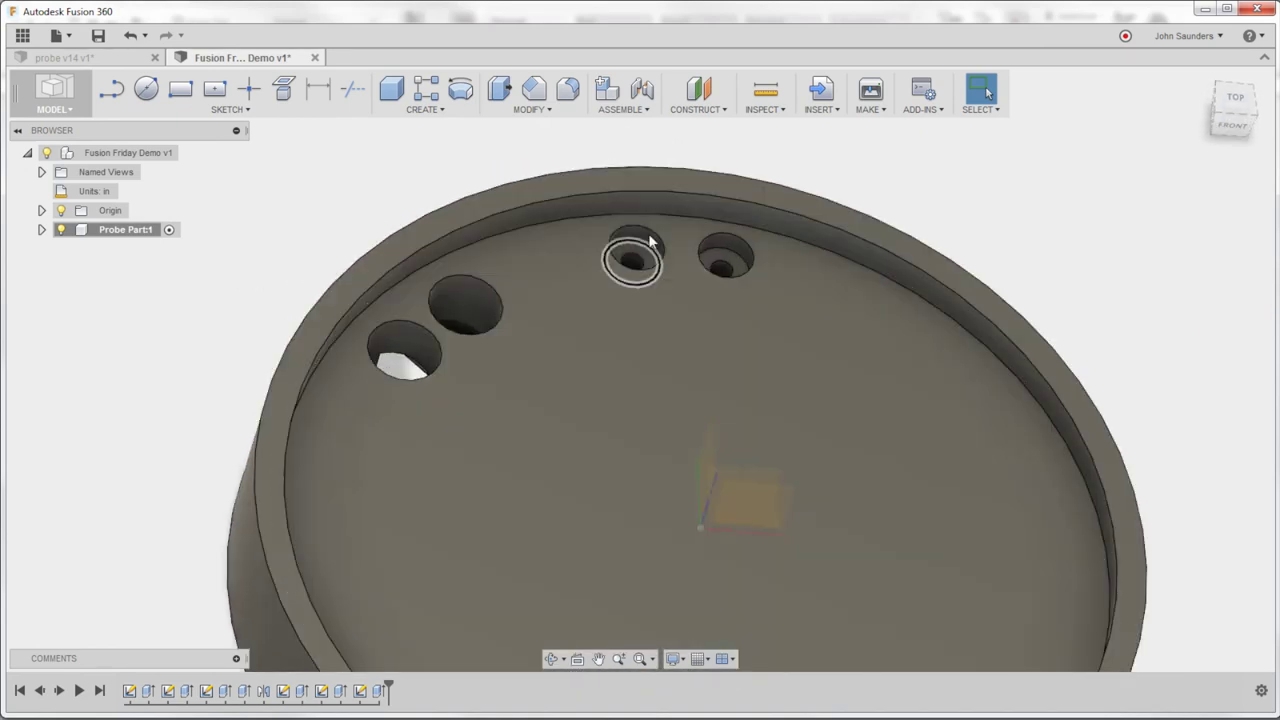
{"action": "left_click", "coordinate": [651, 246]}
{"action": "right_click", "coordinate": [651, 245]}
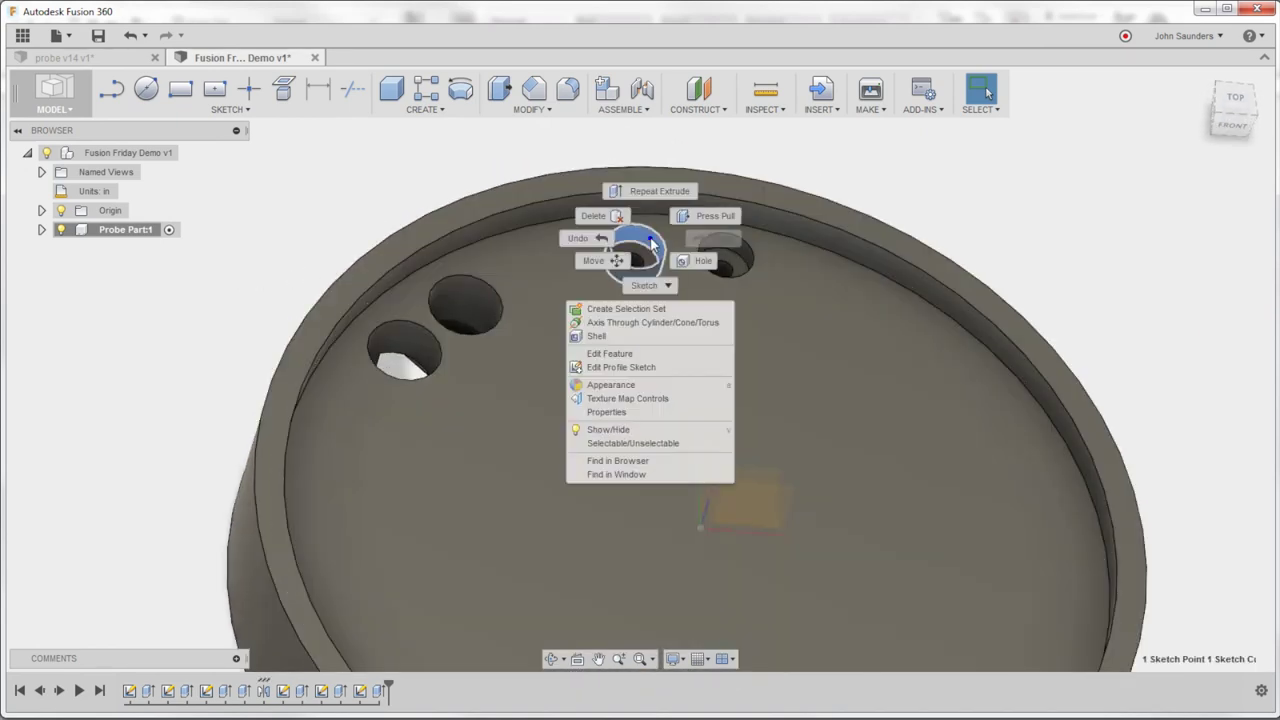
{"action": "left_click", "coordinate": [621, 368]}
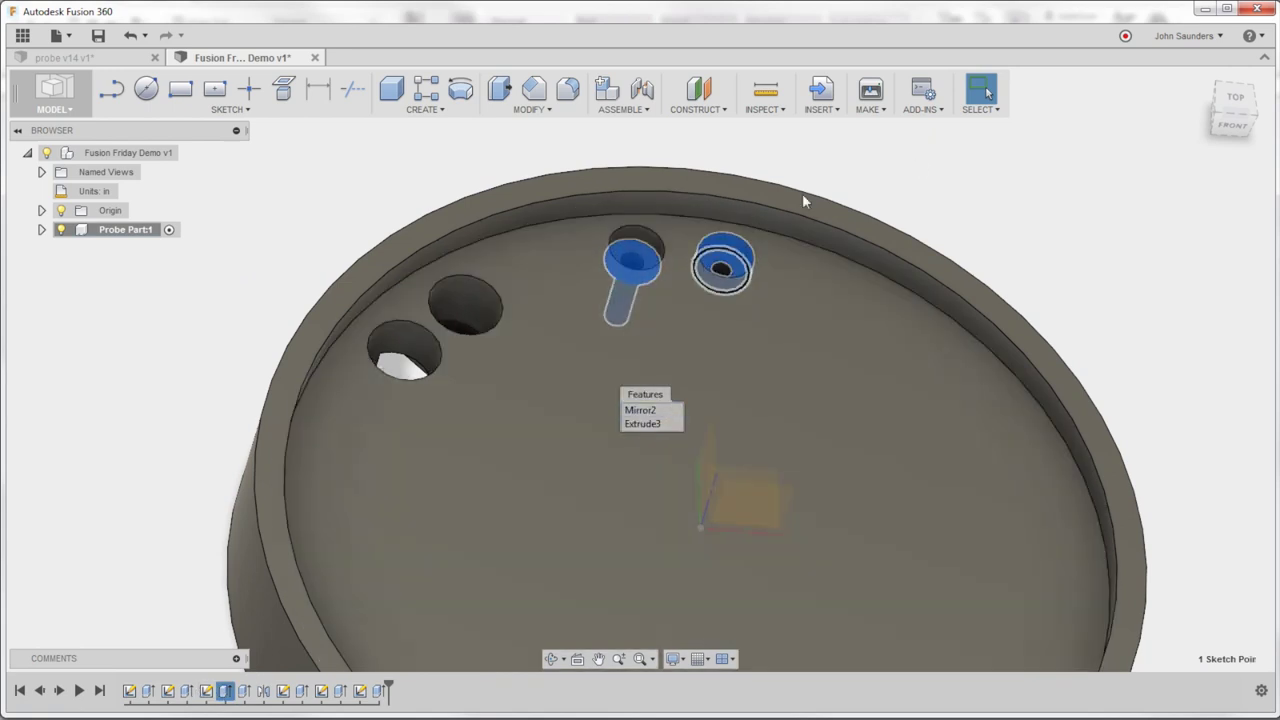
{"action": "left_click", "coordinate": [645, 423]}
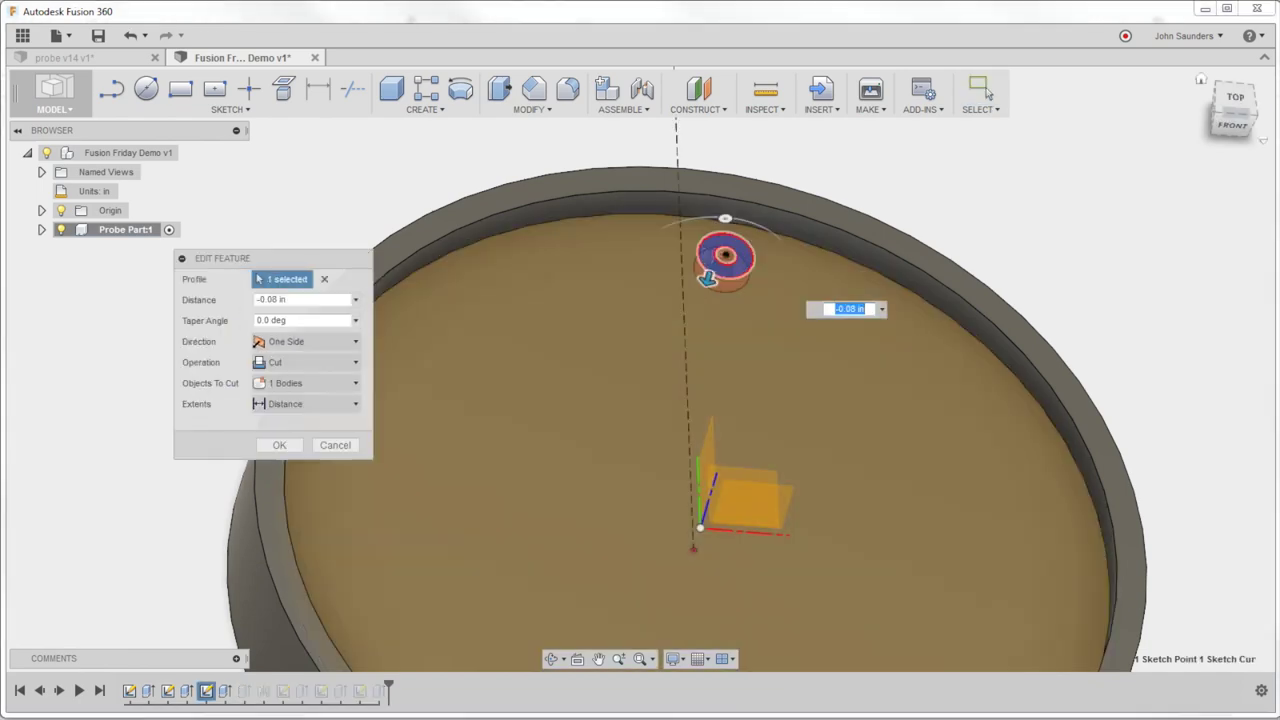
{"action": "left_click", "coordinate": [1236, 97]}
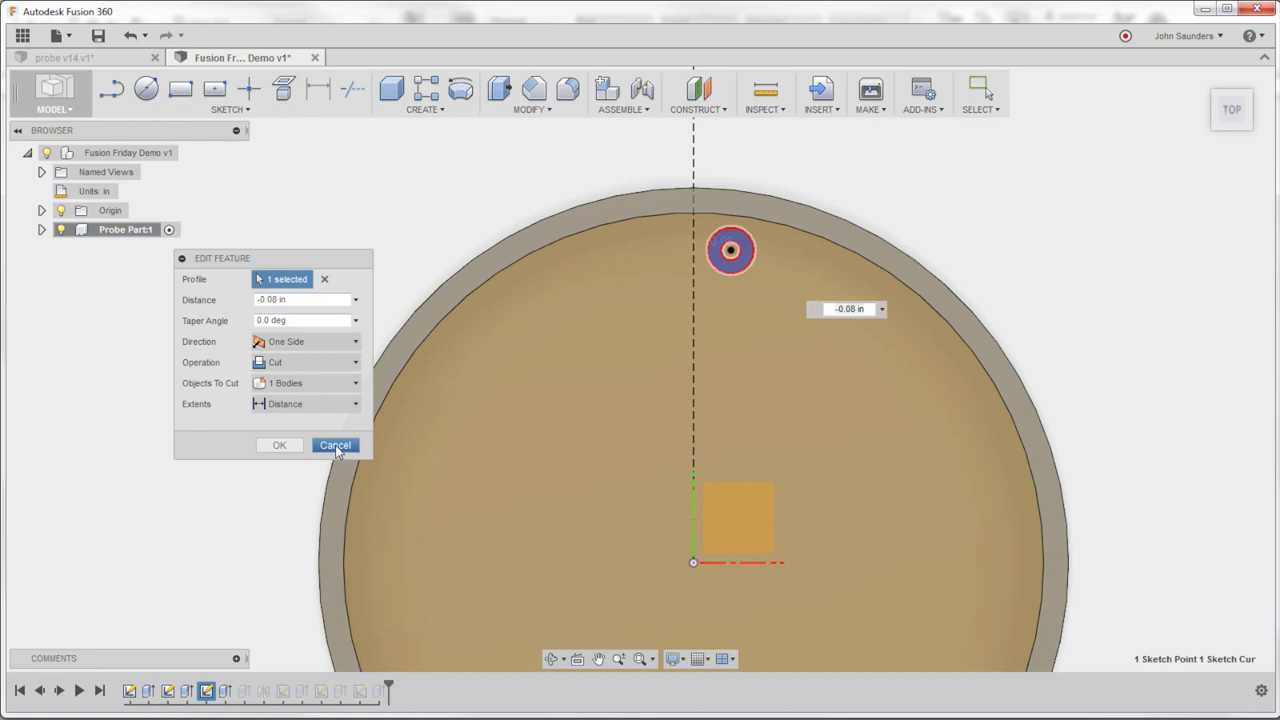
{"action": "left_click", "coordinate": [344, 445]}
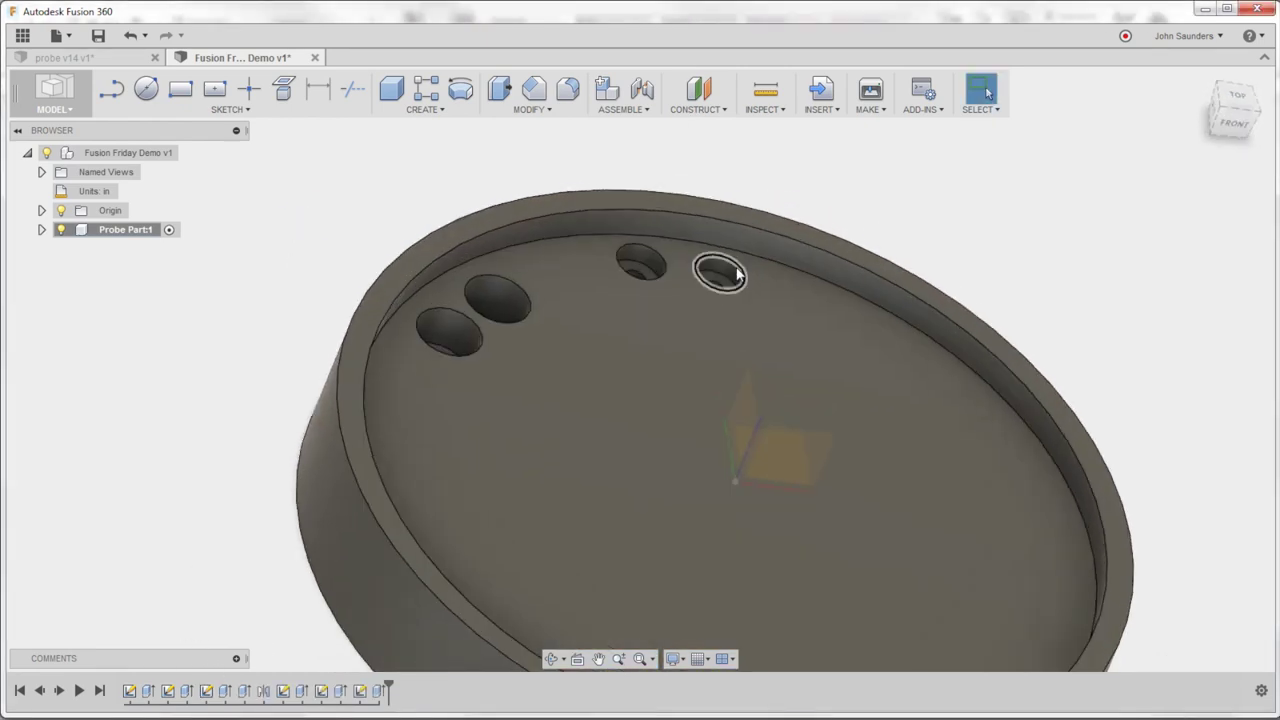
Open the profile sketch of the small counterbored hole on the positive X side of the centre line for editing
{"action": "right_click", "coordinate": [718, 268]}
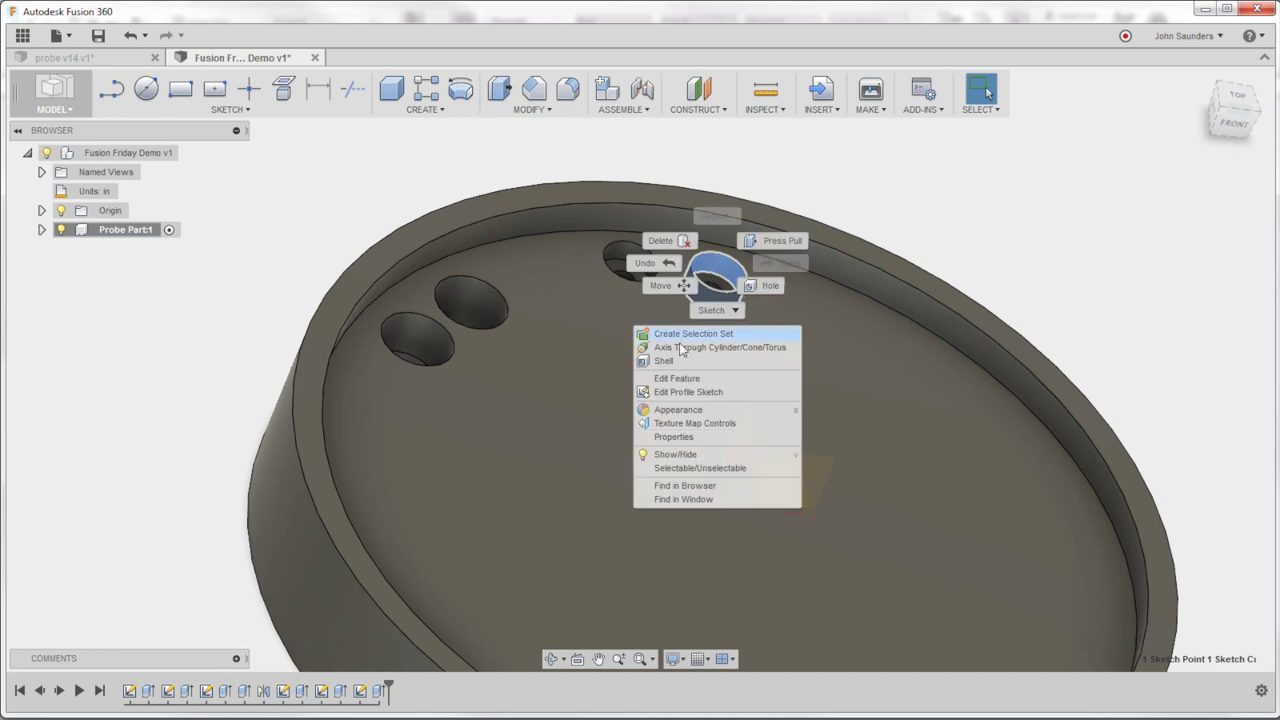
{"action": "left_click", "coordinate": [684, 393]}
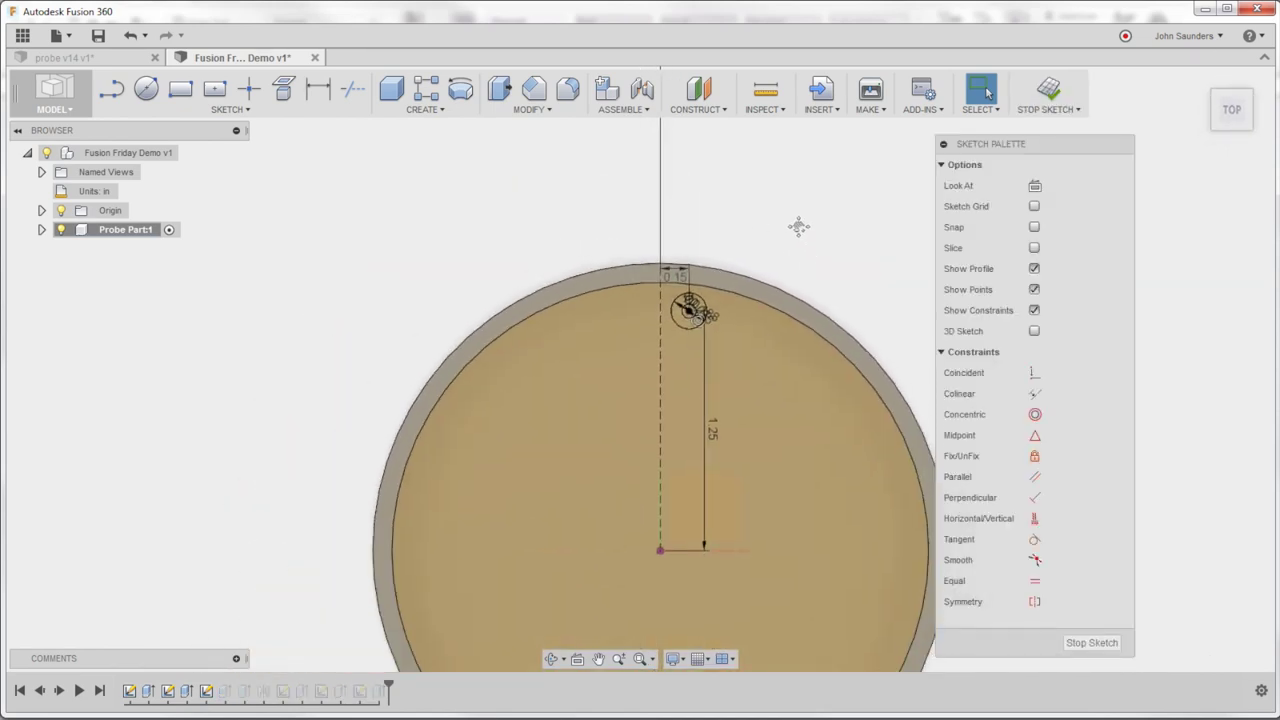
{"action": "scroll", "coordinate": [557, 234], "scroll_direction": "down", "scroll_amount": 2}
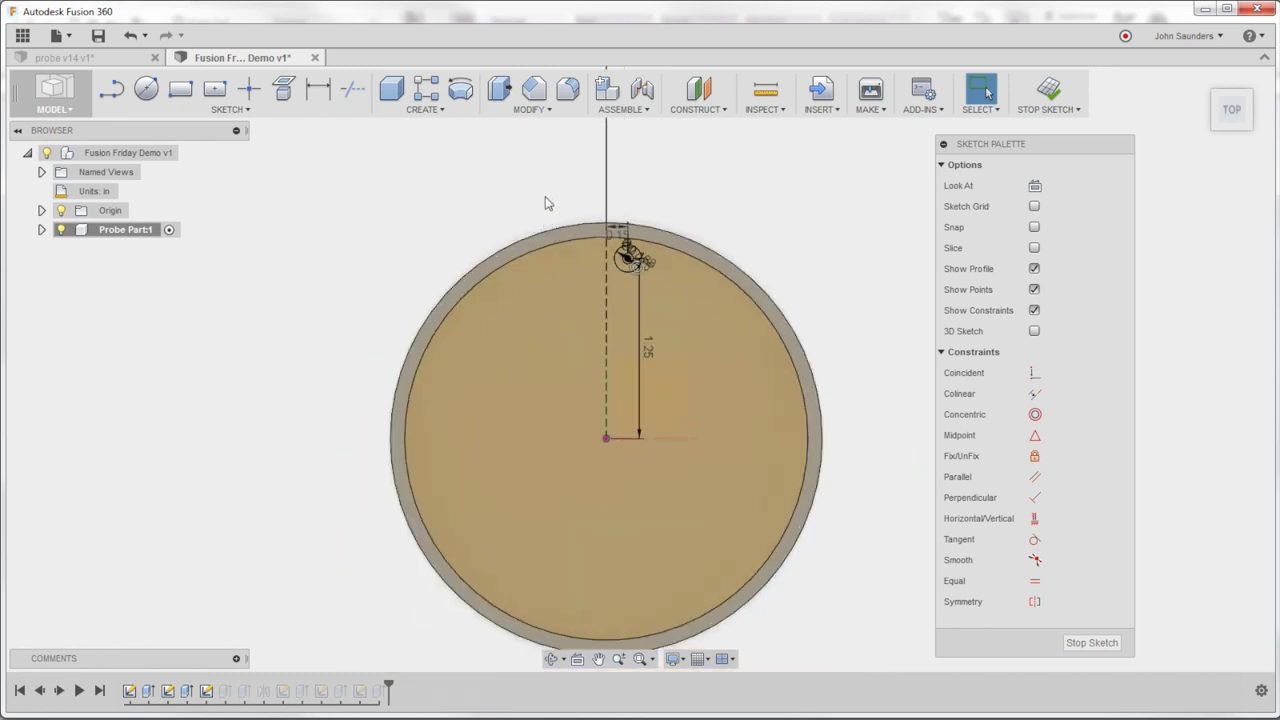
{"action": "middle_click_drag", "start_coordinate": [535, 176], "coordinate": [476, 214]}
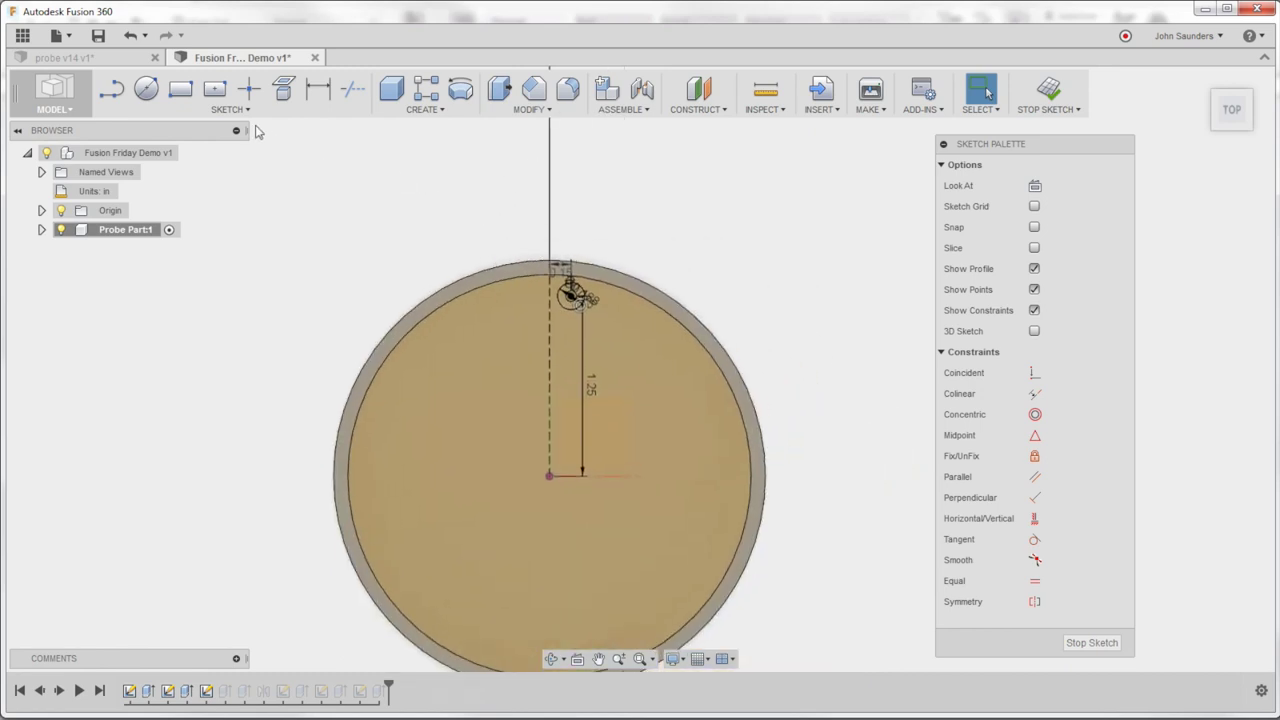
Sketch a tall, narrow center rectangle outside the round part, beside the vertical centre line
{"action": "left_click", "coordinate": [213, 109]}
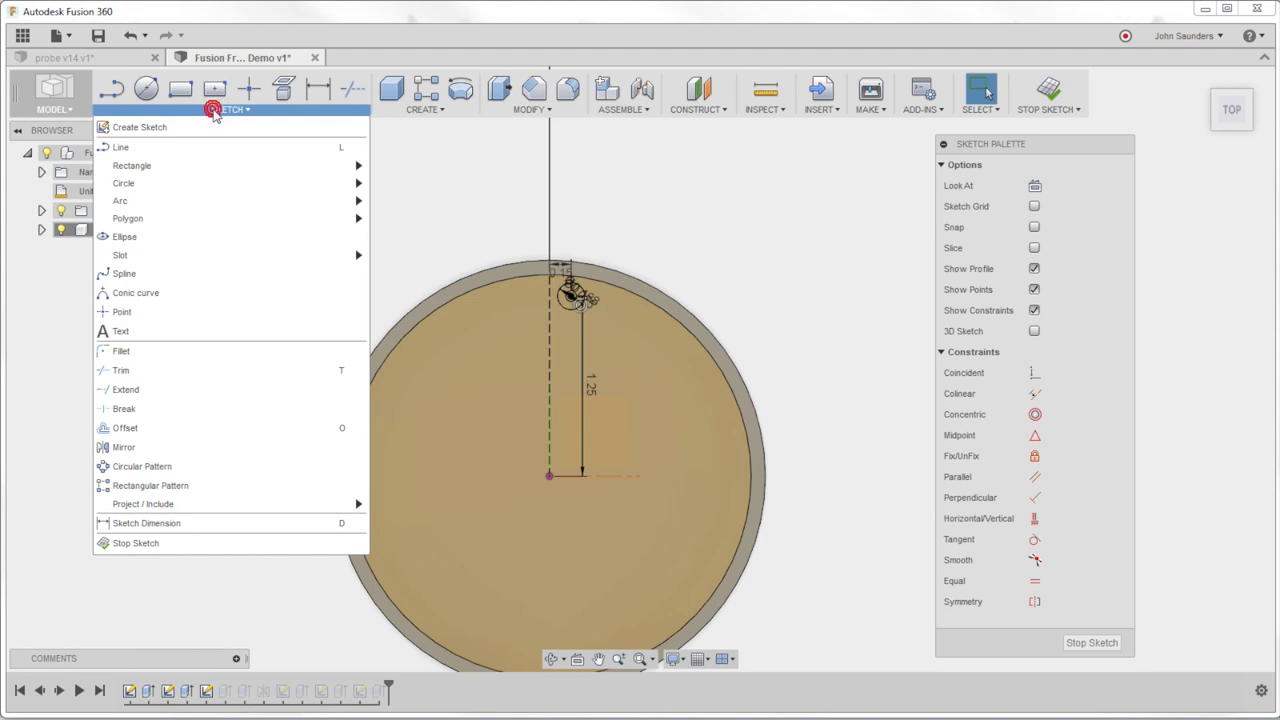
{"action": "mouse_move", "coordinate": [215, 170]}
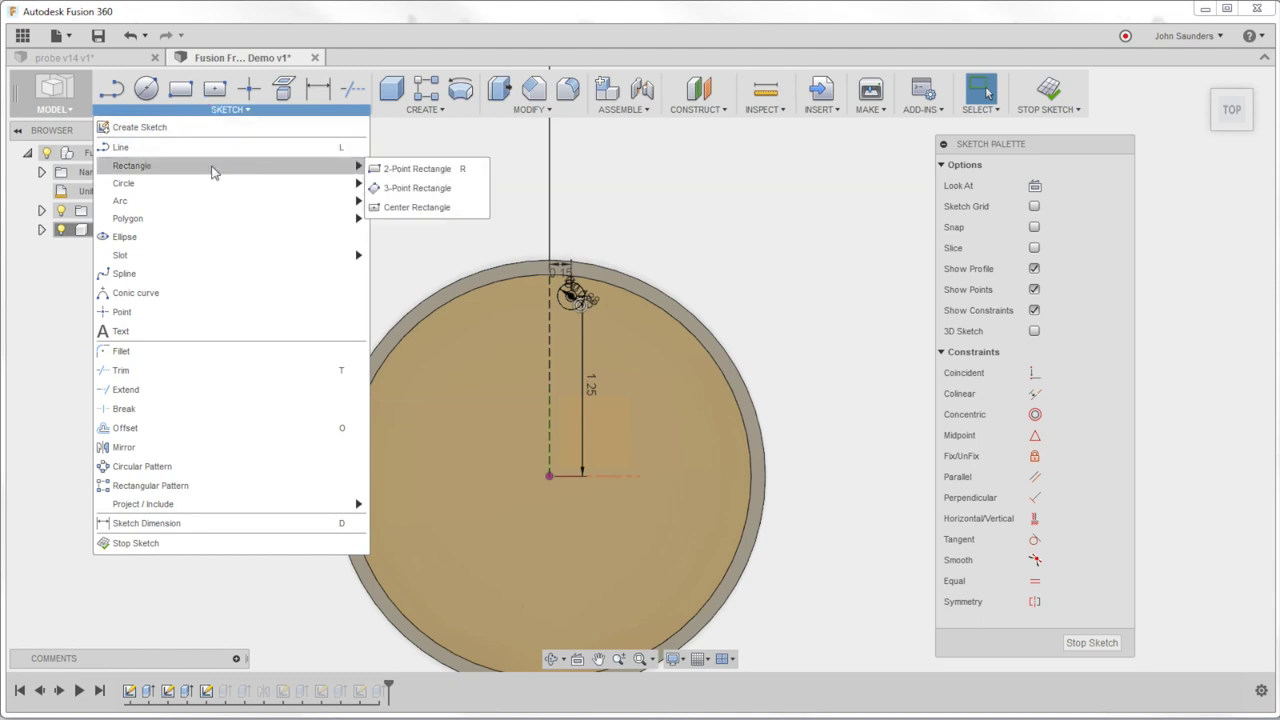
{"action": "left_click", "coordinate": [412, 212]}
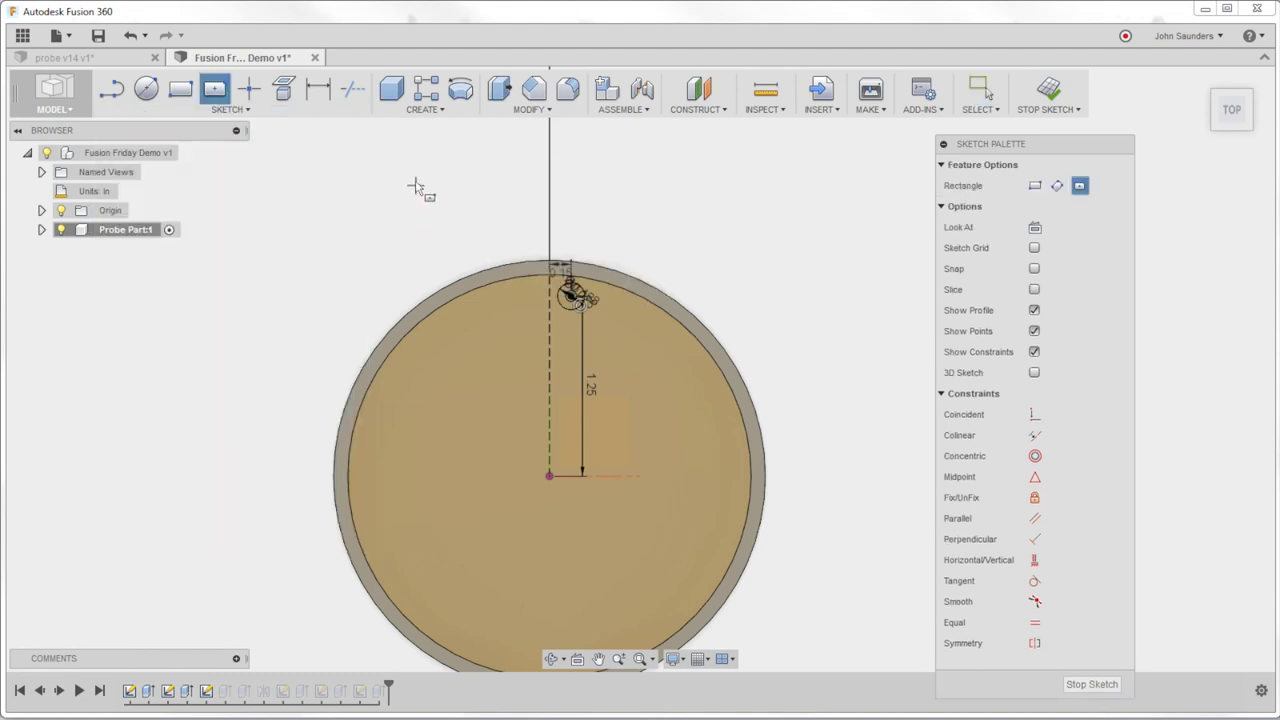
{"action": "left_click", "coordinate": [415, 182]}
{"action": "left_click", "coordinate": [435, 233]}
{"action": "middle_click_drag", "start_coordinate": [500, 195], "coordinate": [445, 272]}
{"action": "scroll", "coordinate": [445, 272], "scroll_direction": "up", "scroll_amount": 1}
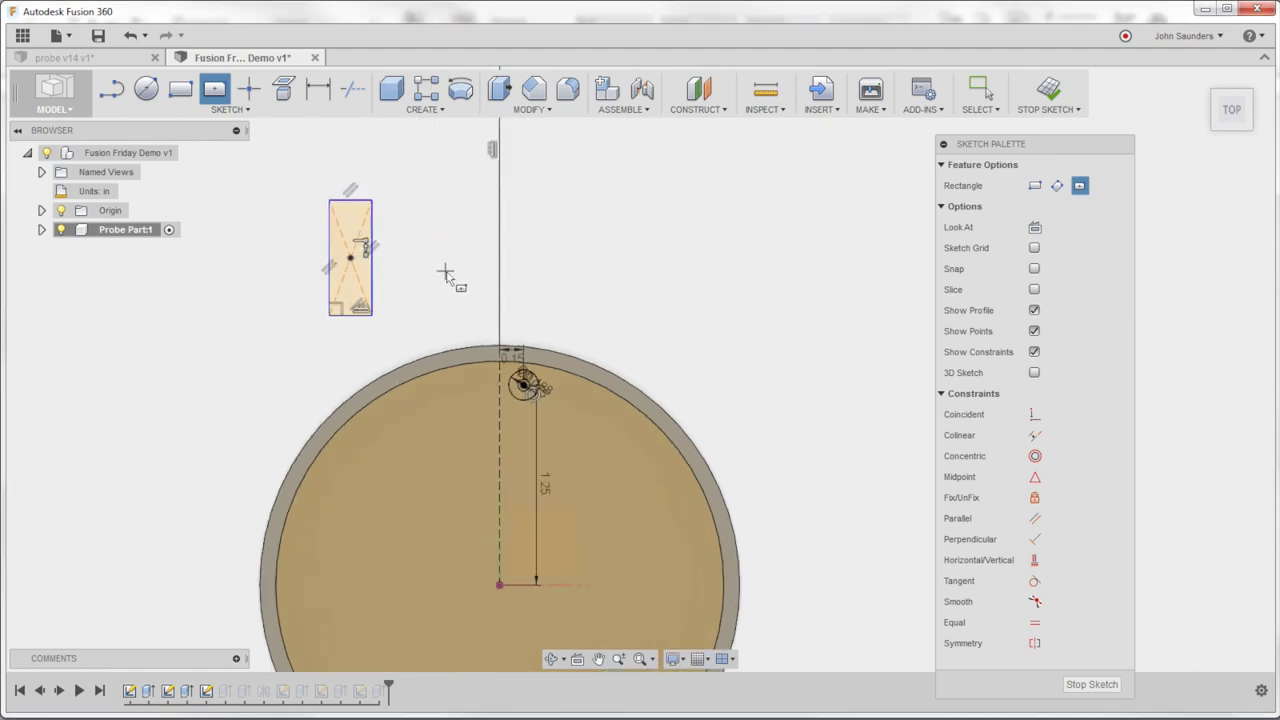
{"action": "scroll", "coordinate": [446, 273], "scroll_direction": "up", "scroll_amount": 1}
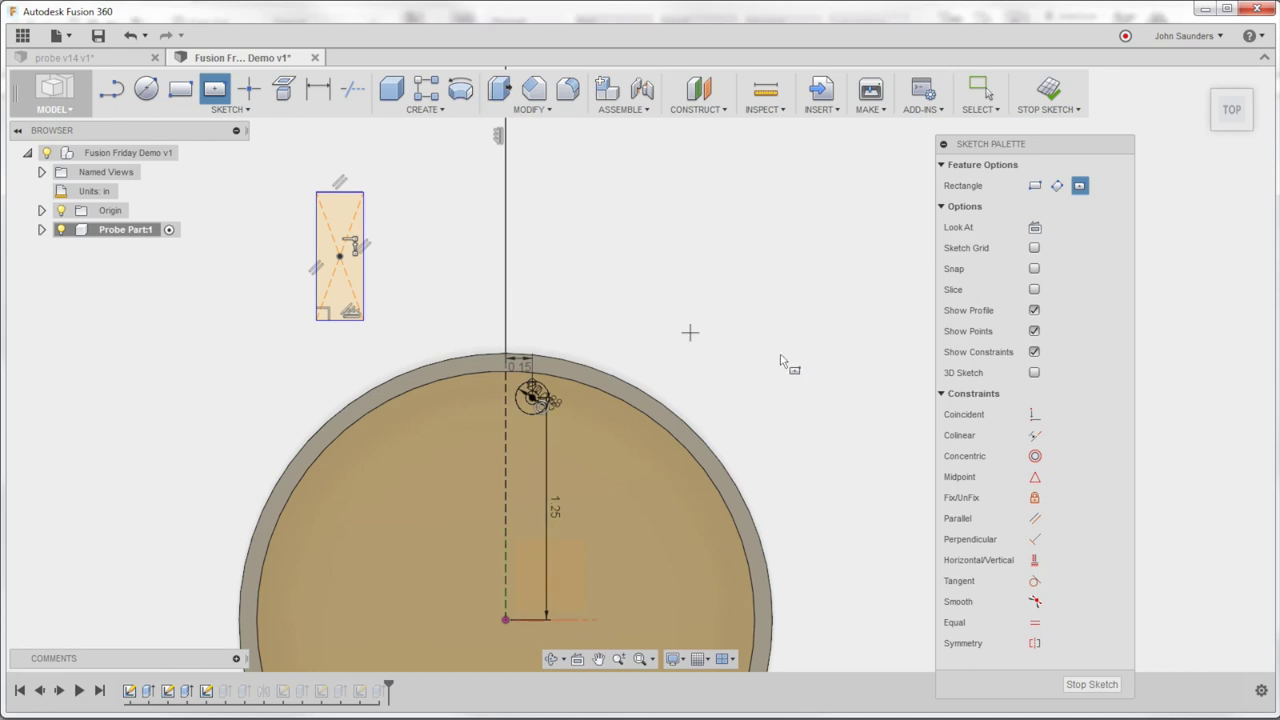
Make the rectangle's centre point coincident with the vertical centre line and stretch its lower edge down into the round part
{"action": "left_click", "coordinate": [1033, 415]}
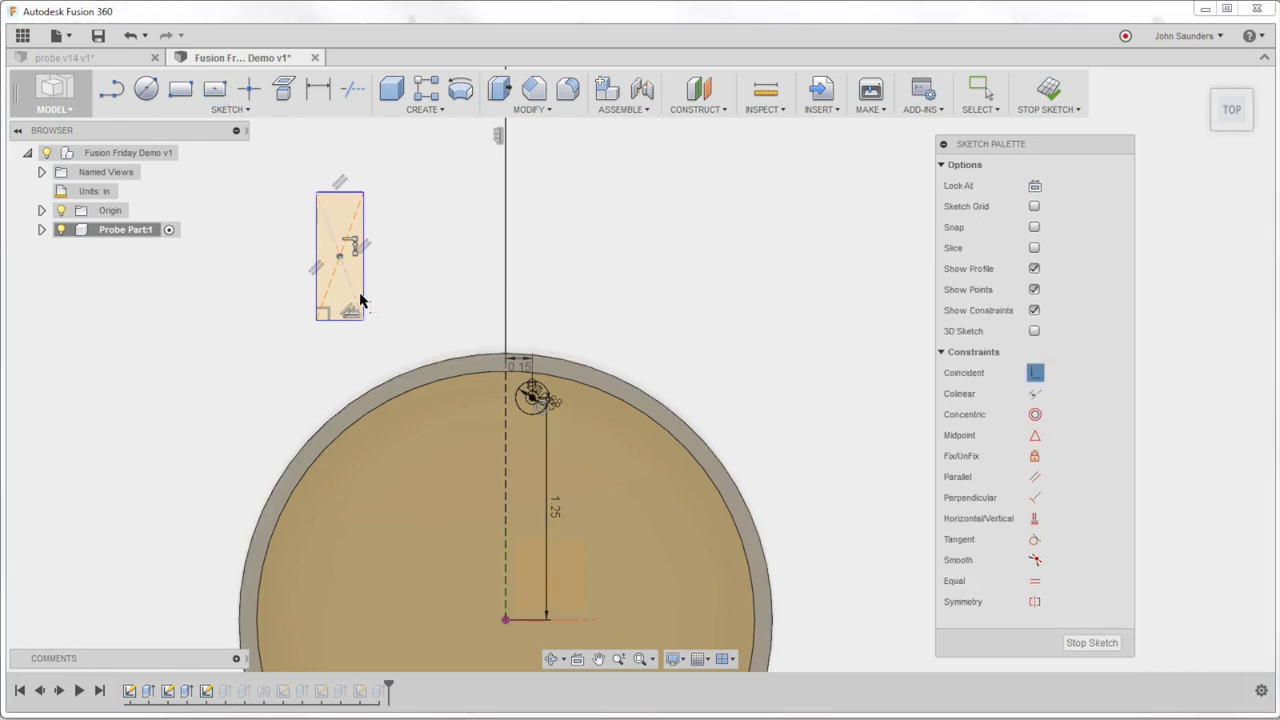
{"action": "left_click", "coordinate": [338, 262]}
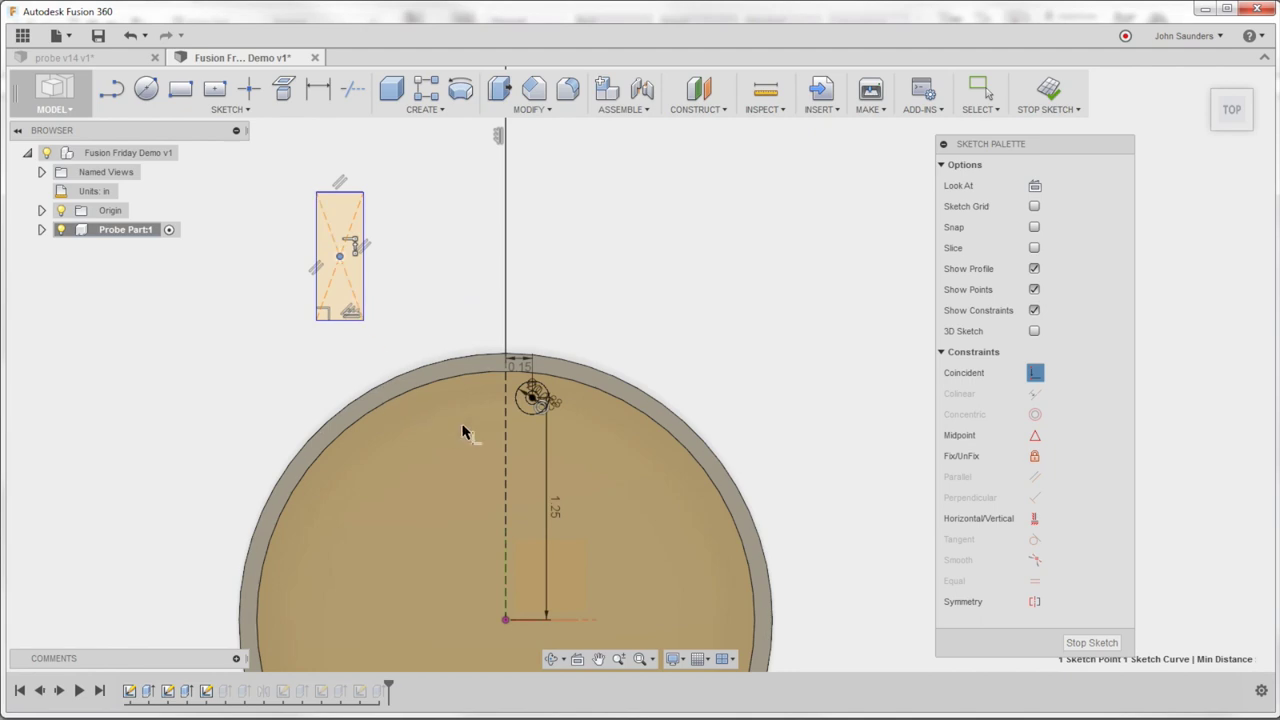
{"action": "left_click", "coordinate": [506, 432]}
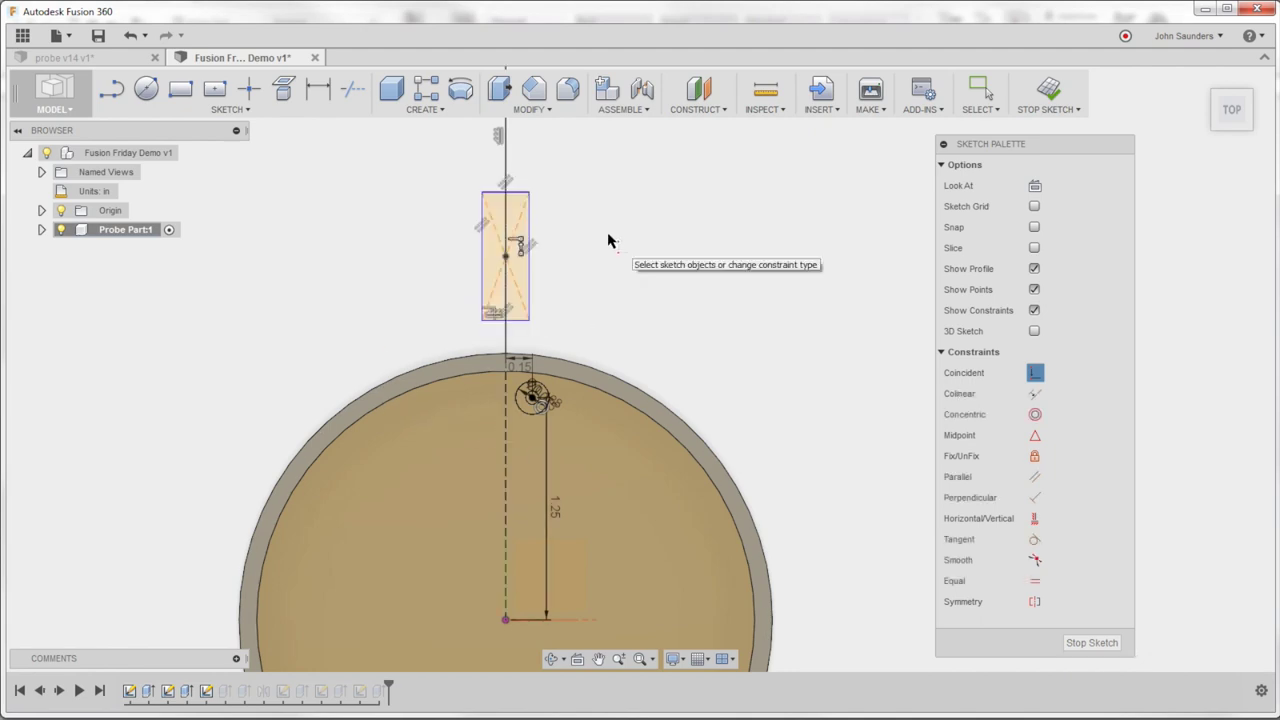
{"action": "key", "text": "Escape"}
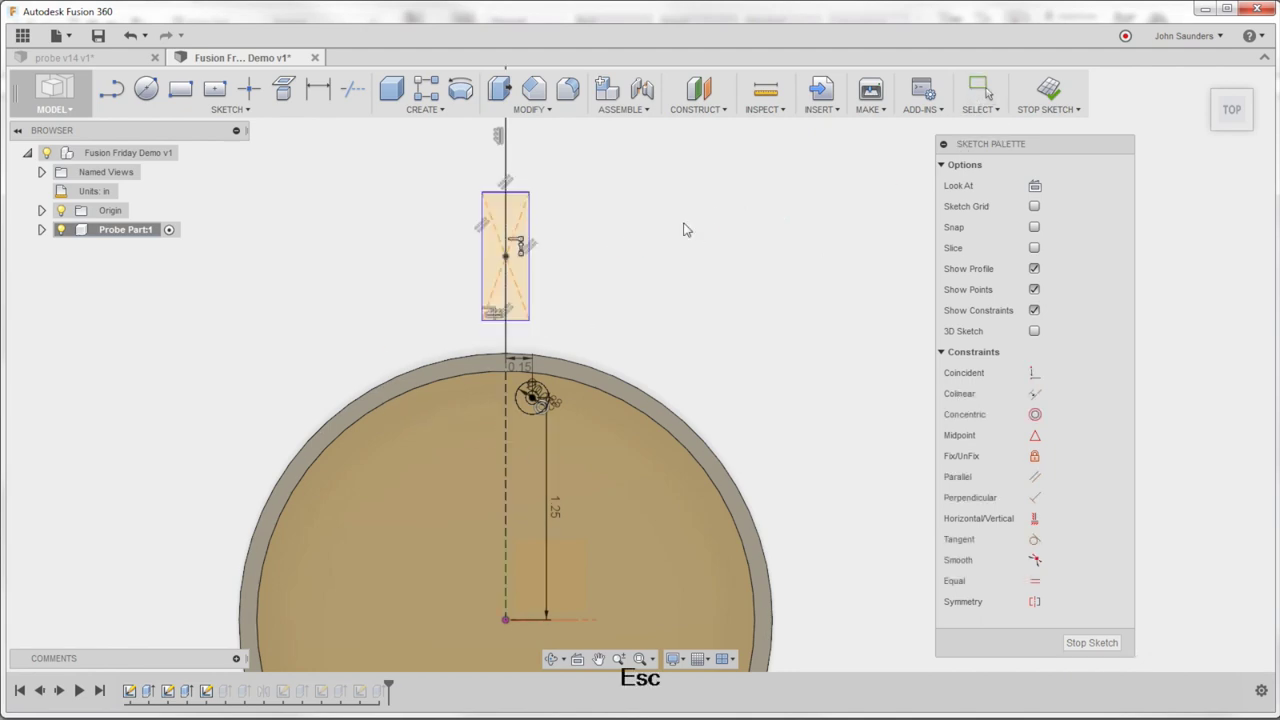
{"action": "left_click_drag", "start_coordinate": [520, 326], "coordinate": [515, 455]}
{"action": "key", "text": "d"}
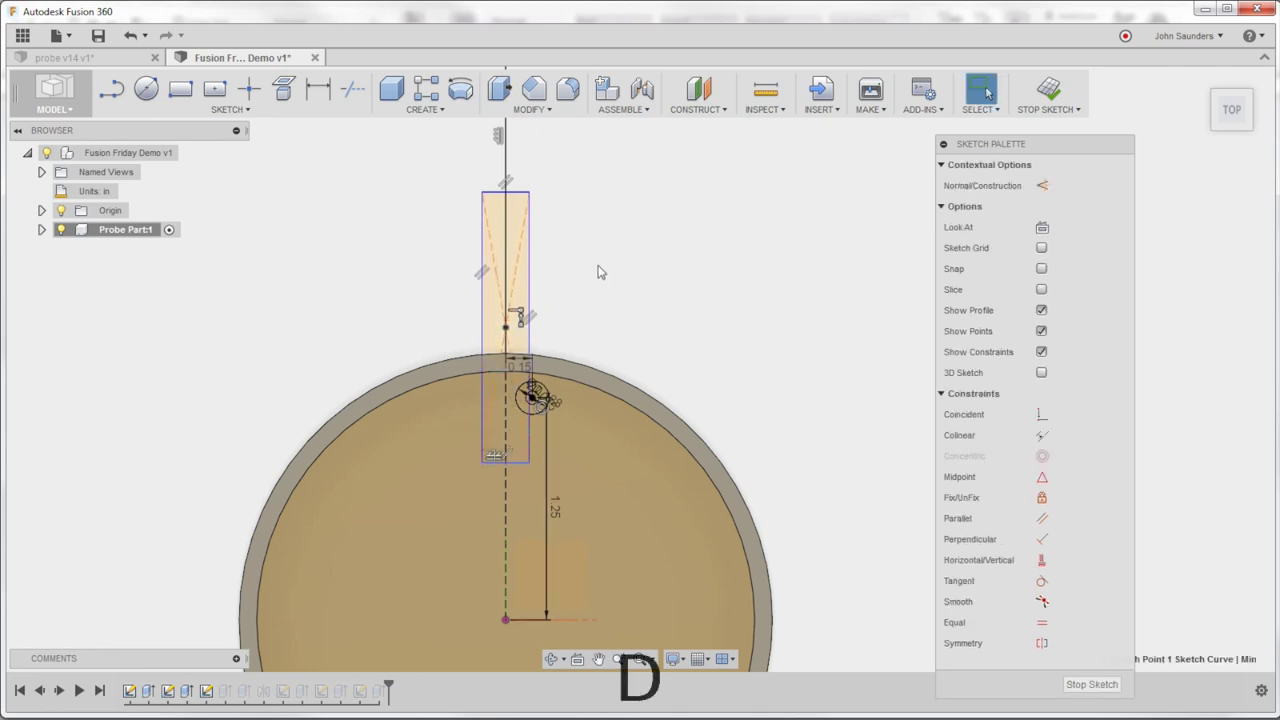
{"action": "left_click", "coordinate": [517, 197]}
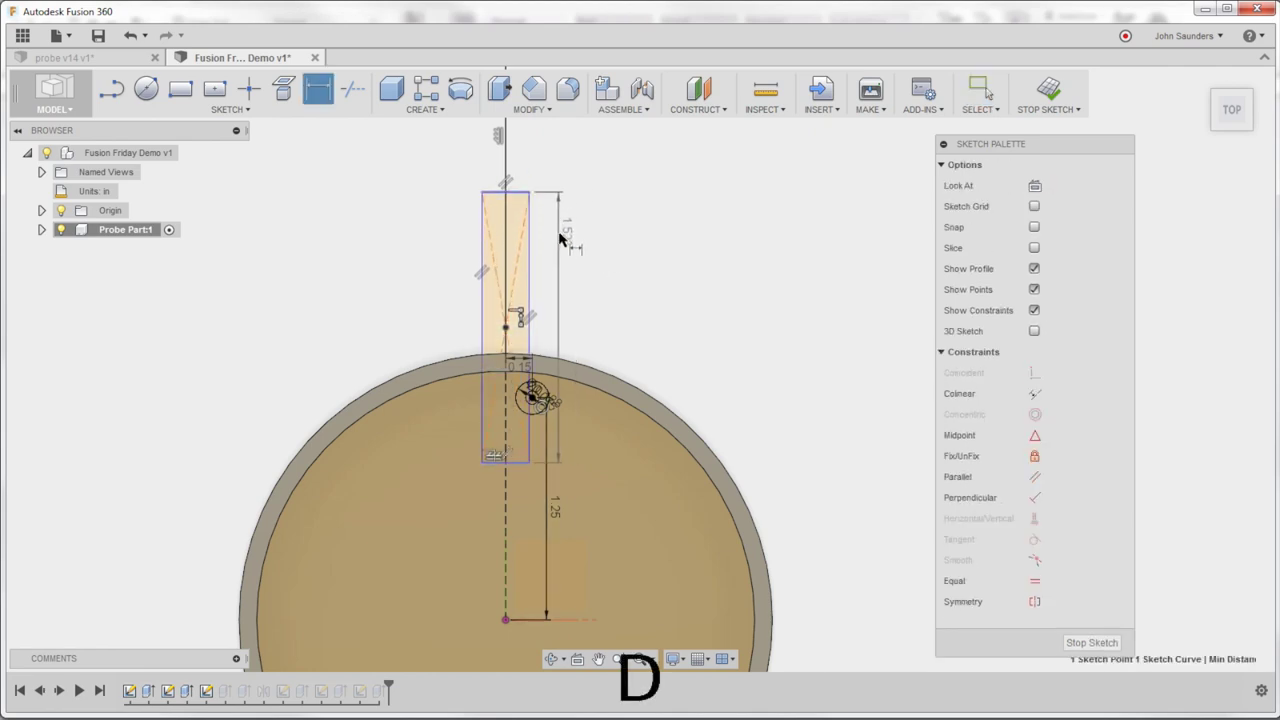
{"action": "key", "text": "Escape"}
{"action": "key", "text": "d"}
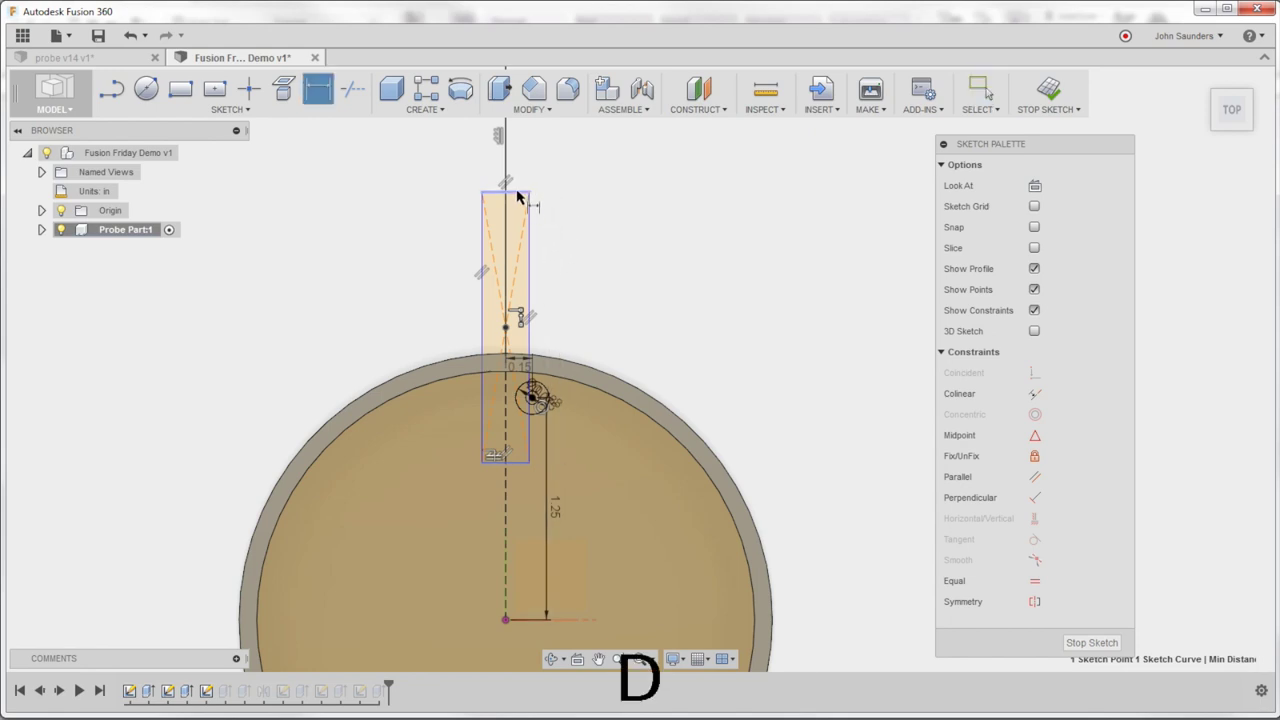
{"action": "key", "text": "Escape"}
{"action": "key", "text": "Escape"}
Dimension the rectangle's upper short edge with a width of 0.18 in
{"action": "key", "text": "d"}
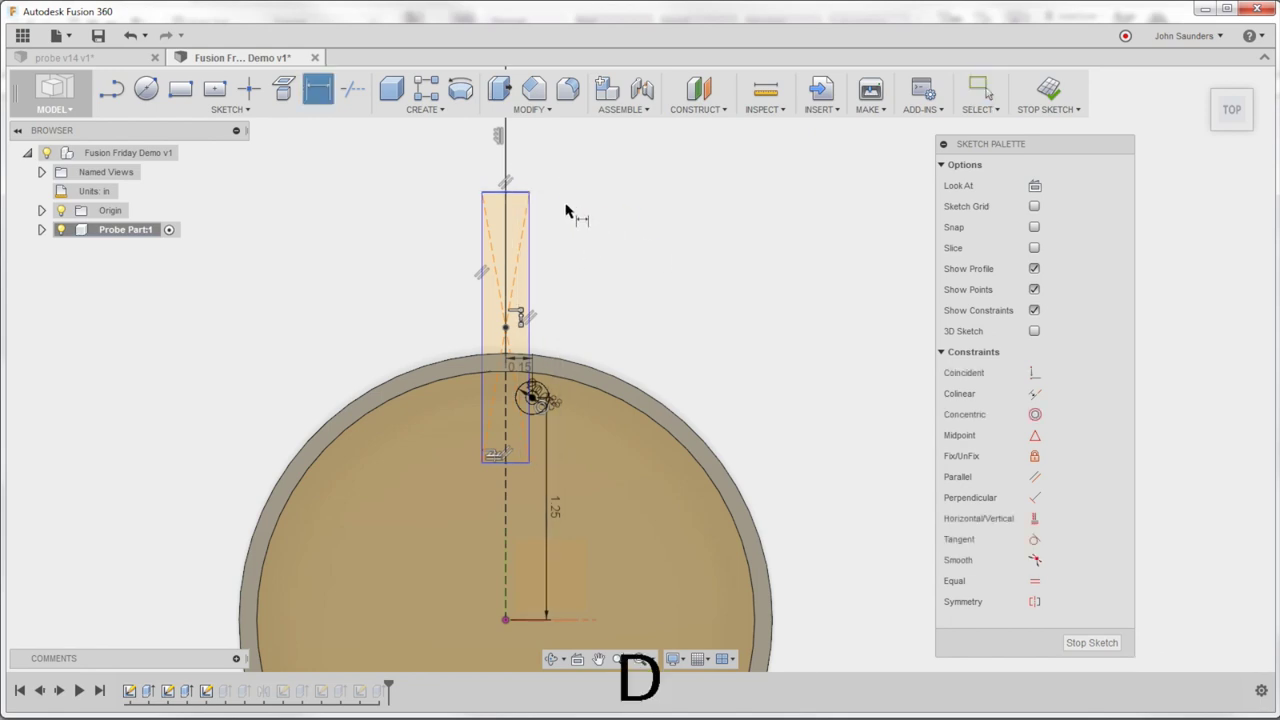
{"action": "left_click", "coordinate": [513, 196]}
{"action": "left_click", "coordinate": [515, 155]}
{"action": "type", "text": "0"}
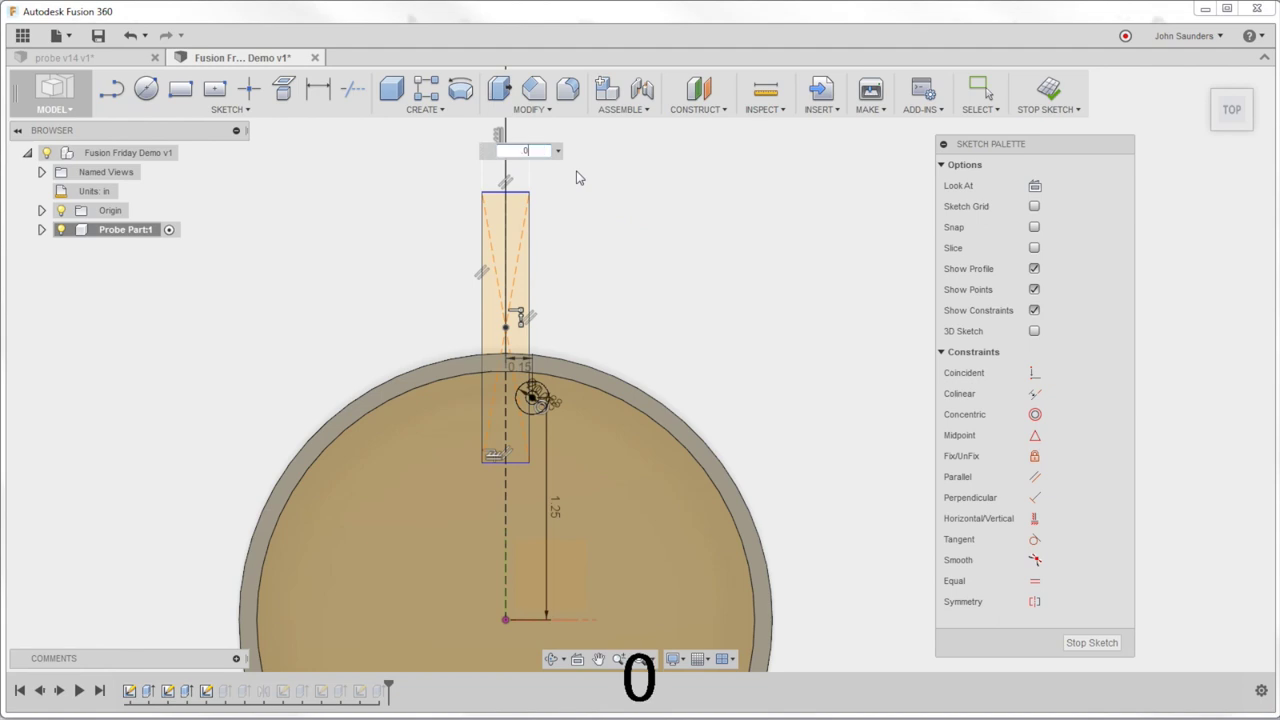
{"action": "key", "text": "shift+Left"}
{"action": "type", "text": ".18"}
{"action": "key", "text": "Return"}
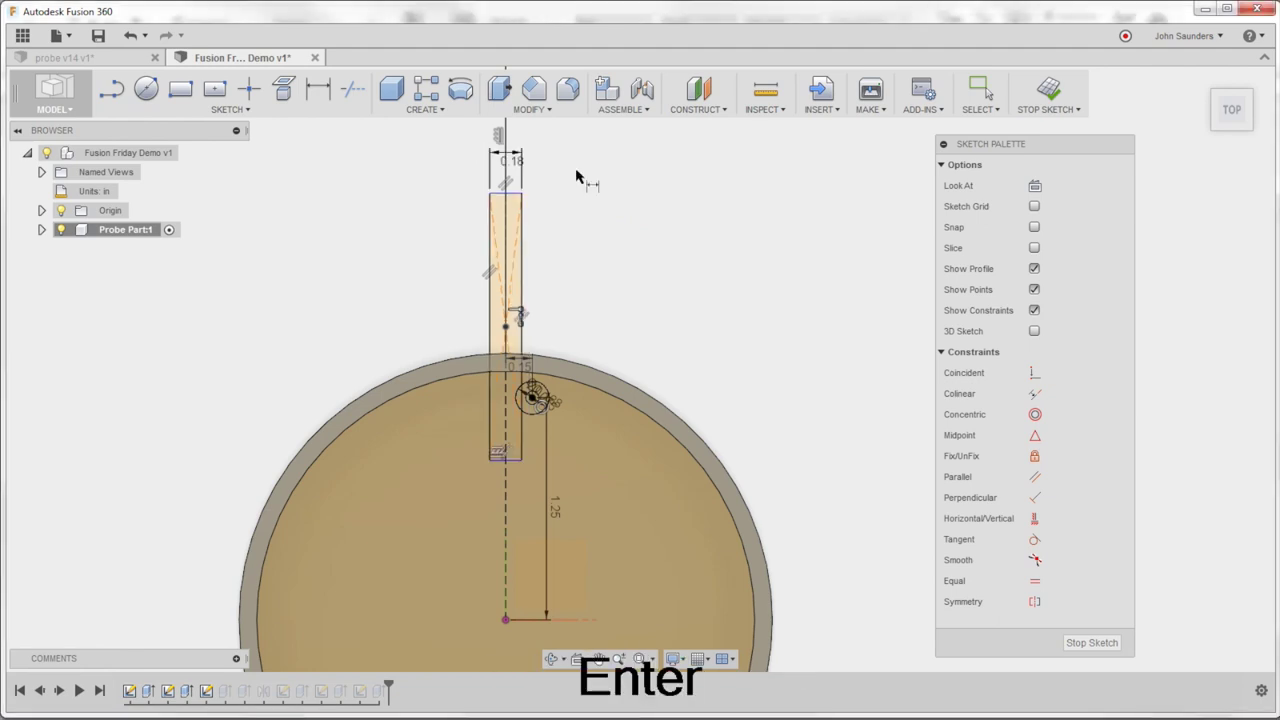
Set the rectangle's width dimension to 0.1 in
{"action": "double_click", "coordinate": [516, 160]}
{"action": "type", "text": ".1"}
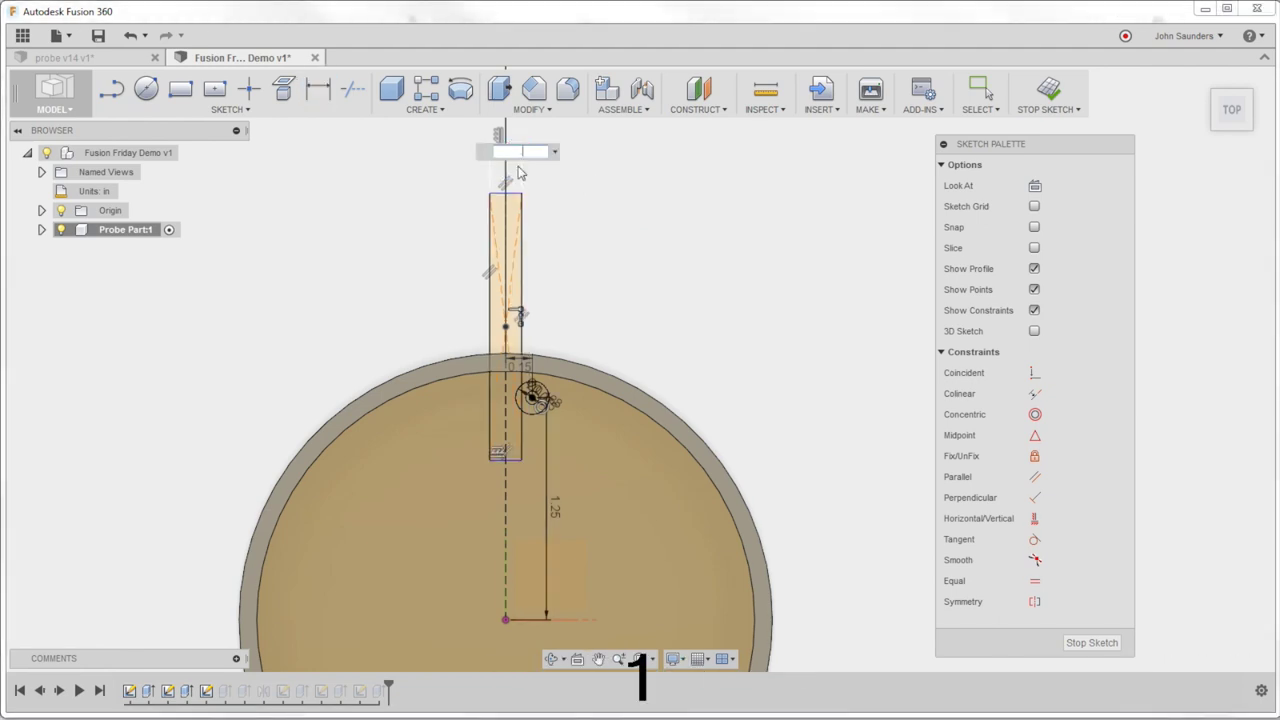
{"action": "key", "text": "Return"}
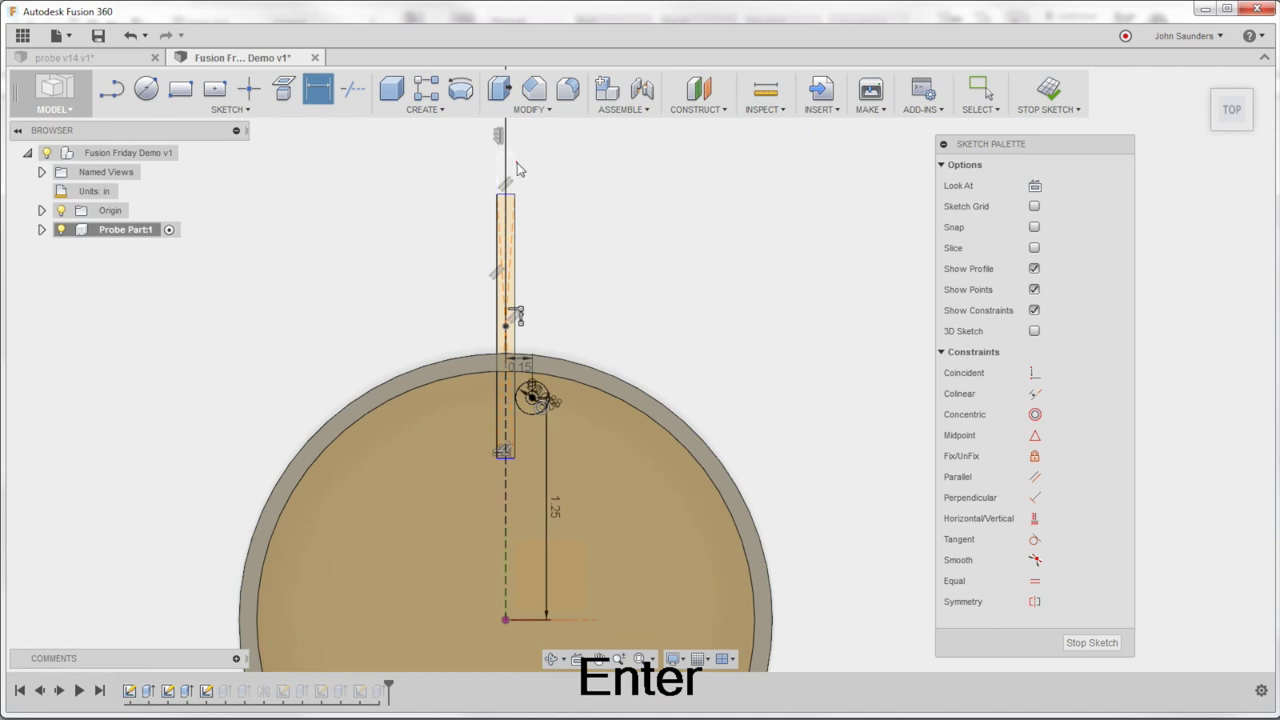
Set the rectangle's width dimension to 0.08 in
{"action": "double_click", "coordinate": [517, 162]}
{"action": "type", "text": ".08"}
{"action": "key", "text": "Return"}
Dimension the distance from the part's centre point to the rectangle's lower edge as 1.25 in
{"action": "scroll", "coordinate": [584, 350], "scroll_direction": "up", "scroll_amount": 3}
{"action": "middle_click_drag", "start_coordinate": [570, 346], "coordinate": [602, 244]}
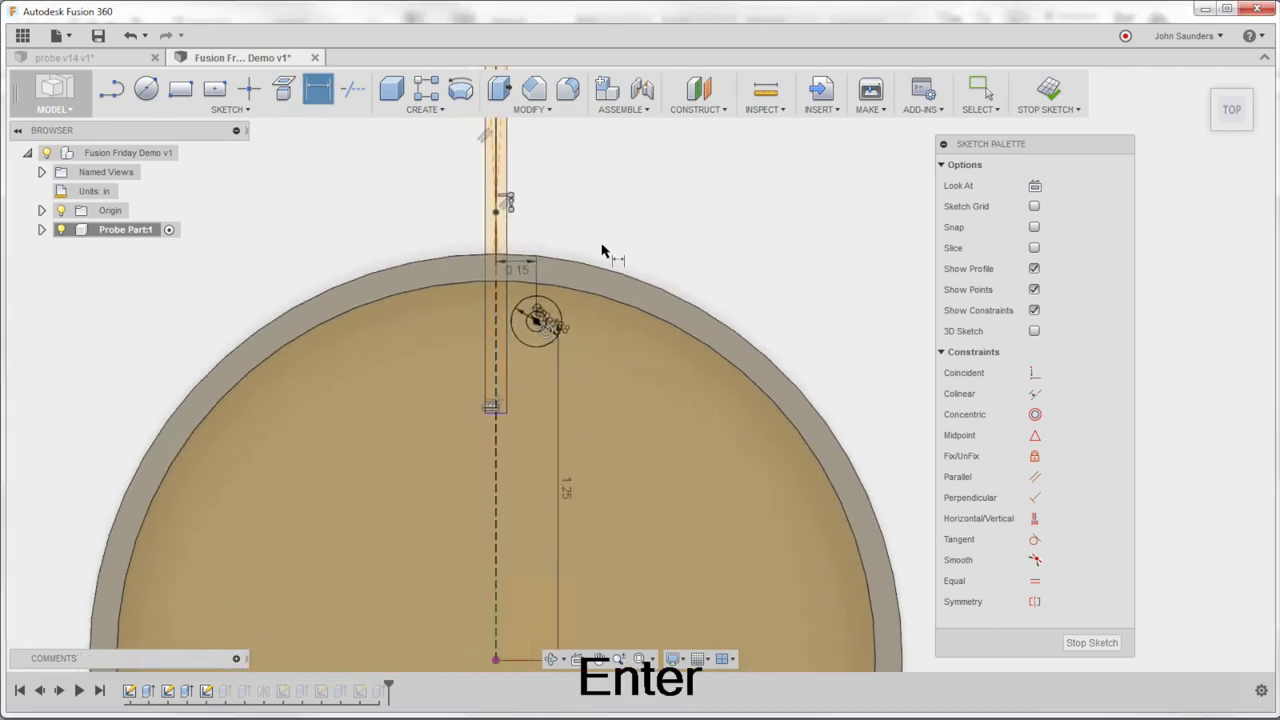
{"action": "scroll", "coordinate": [580, 405], "scroll_direction": "down", "scroll_amount": 2}
{"action": "key", "text": "d"}
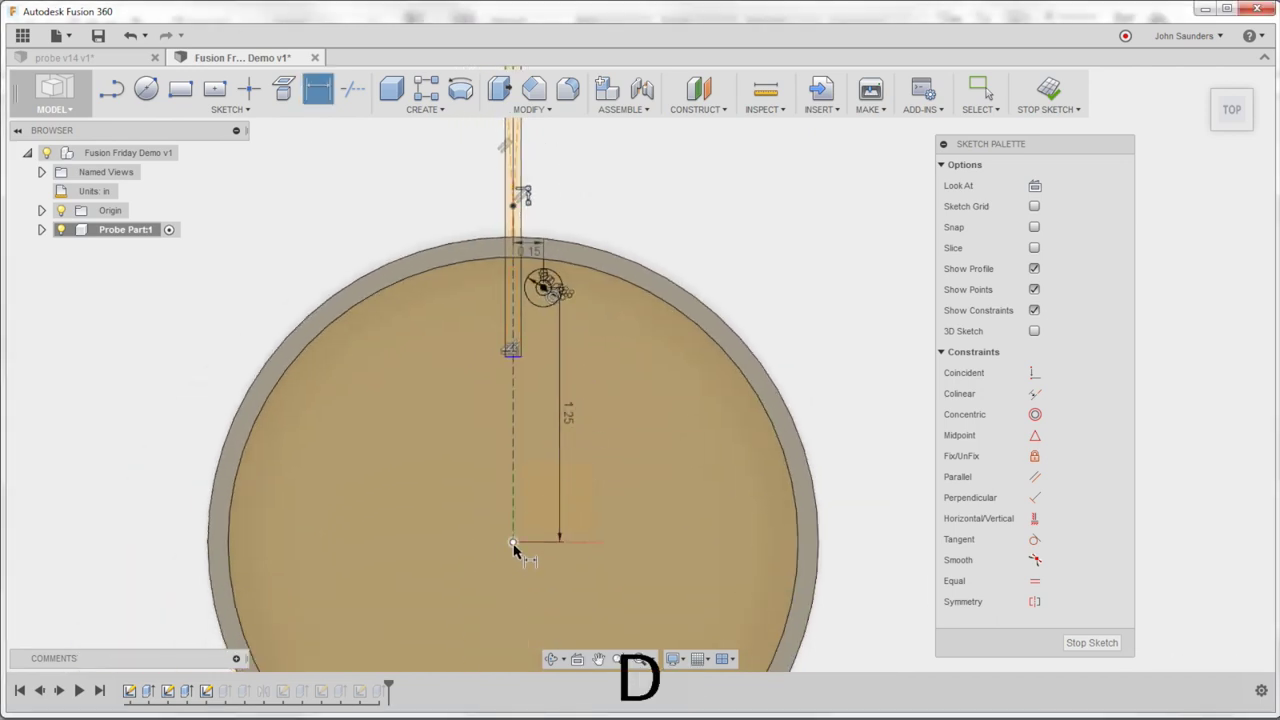
{"action": "left_click", "coordinate": [513, 545]}
{"action": "scroll", "coordinate": [514, 357], "scroll_direction": "up", "scroll_amount": 3}
{"action": "left_click", "coordinate": [519, 351]}
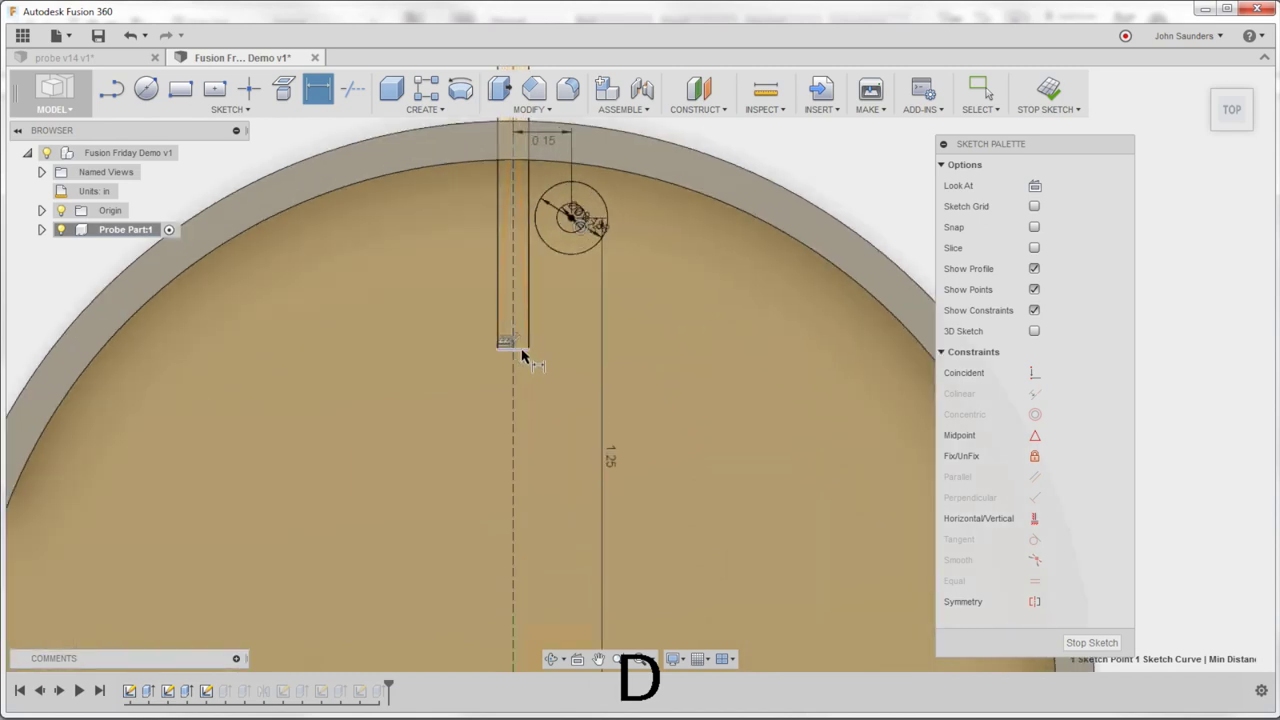
{"action": "left_click", "coordinate": [462, 413]}
{"action": "type", "text": "1.25"}
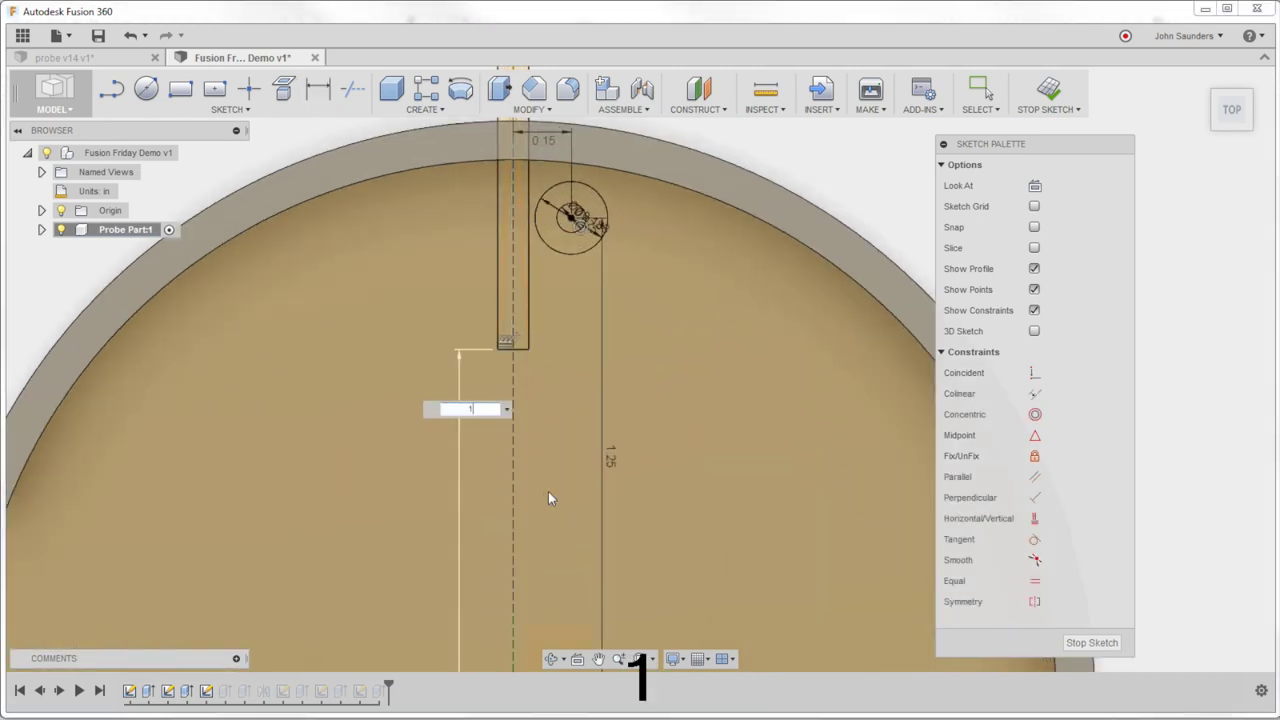
{"action": "key", "text": "Return"}
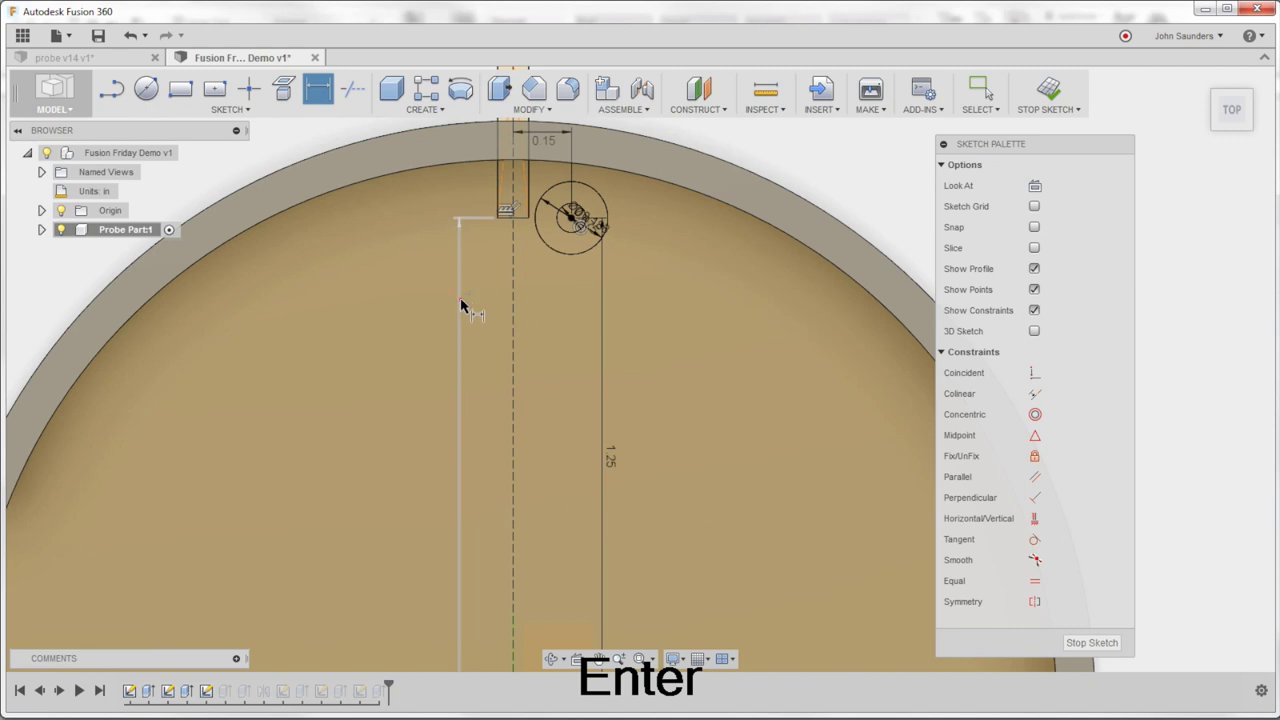
Set the distance from the part's centre to the rectangle's lower edge to 1.125 in
{"action": "double_click", "coordinate": [467, 304]}
{"action": "type", "text": "1"}
{"action": "key", "text": "shift+Left"}
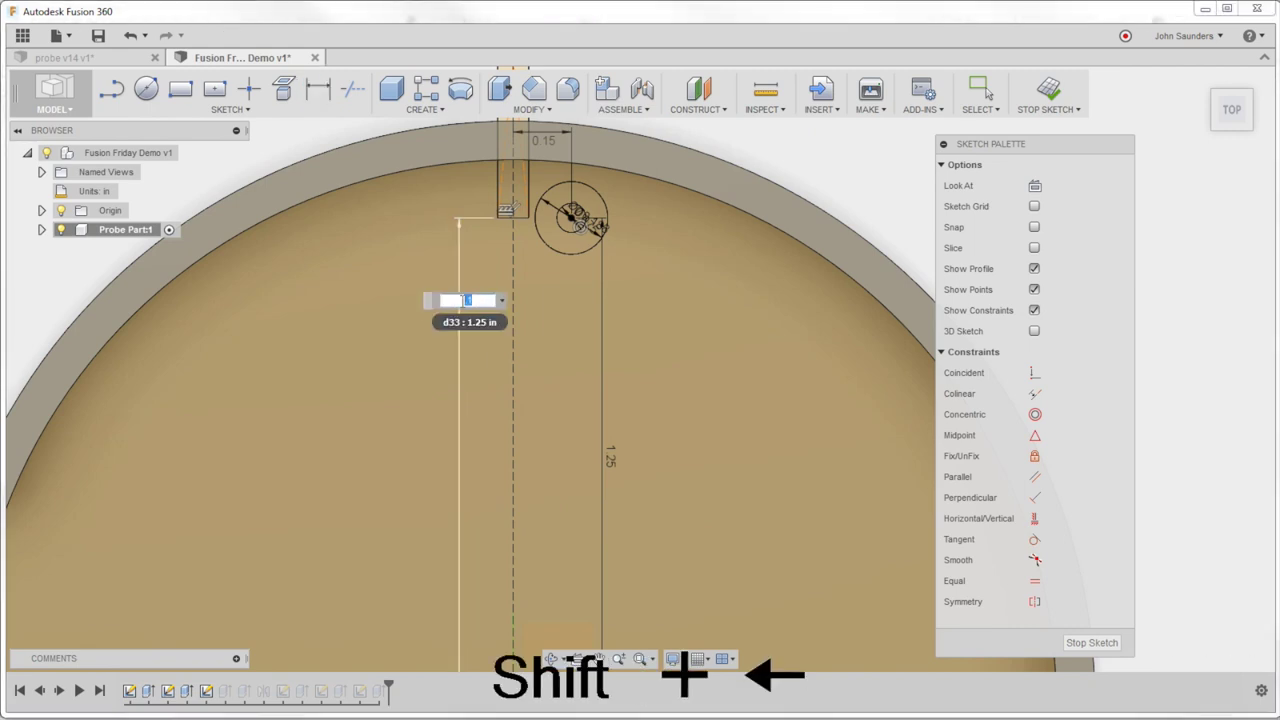
{"action": "type", "text": "1.125"}
{"action": "key", "text": "Return"}
{"action": "scroll", "coordinate": [462, 303], "scroll_direction": "down", "scroll_amount": 2}
{"action": "mouse_move", "coordinate": [565, 288]}
{"action": "middle_mouse_down", "text": "shift"}
{"action": "mouse_move", "coordinate": [694, 146]}
{"action": "mouse_move", "coordinate": [717, 245]}
{"action": "mouse_move", "coordinate": [760, 206]}
{"action": "mouse_move", "coordinate": [743, 200]}
{"action": "middle_mouse_up", "text": "shift"}
{"action": "key", "text": "e"}
{"action": "scroll", "coordinate": [698, 200], "scroll_direction": "up", "scroll_amount": 2}
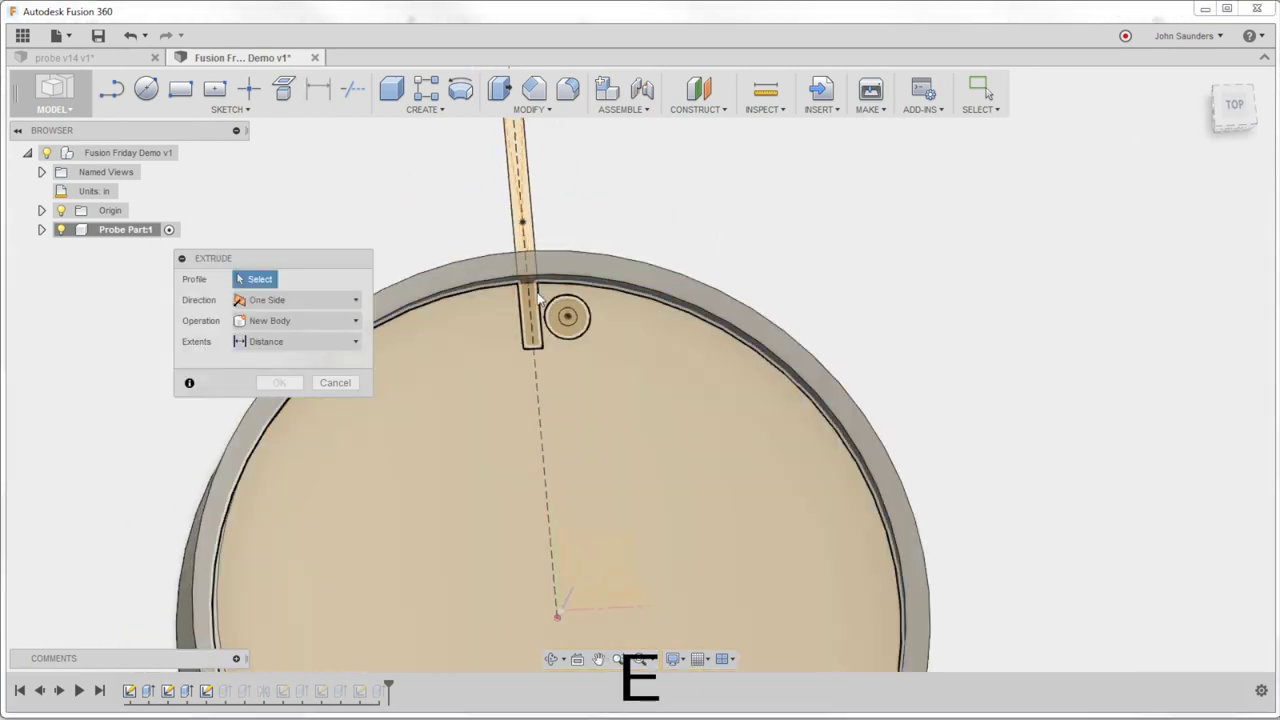
{"action": "left_click", "coordinate": [531, 310]}
{"action": "left_click", "coordinate": [1238, 110]}
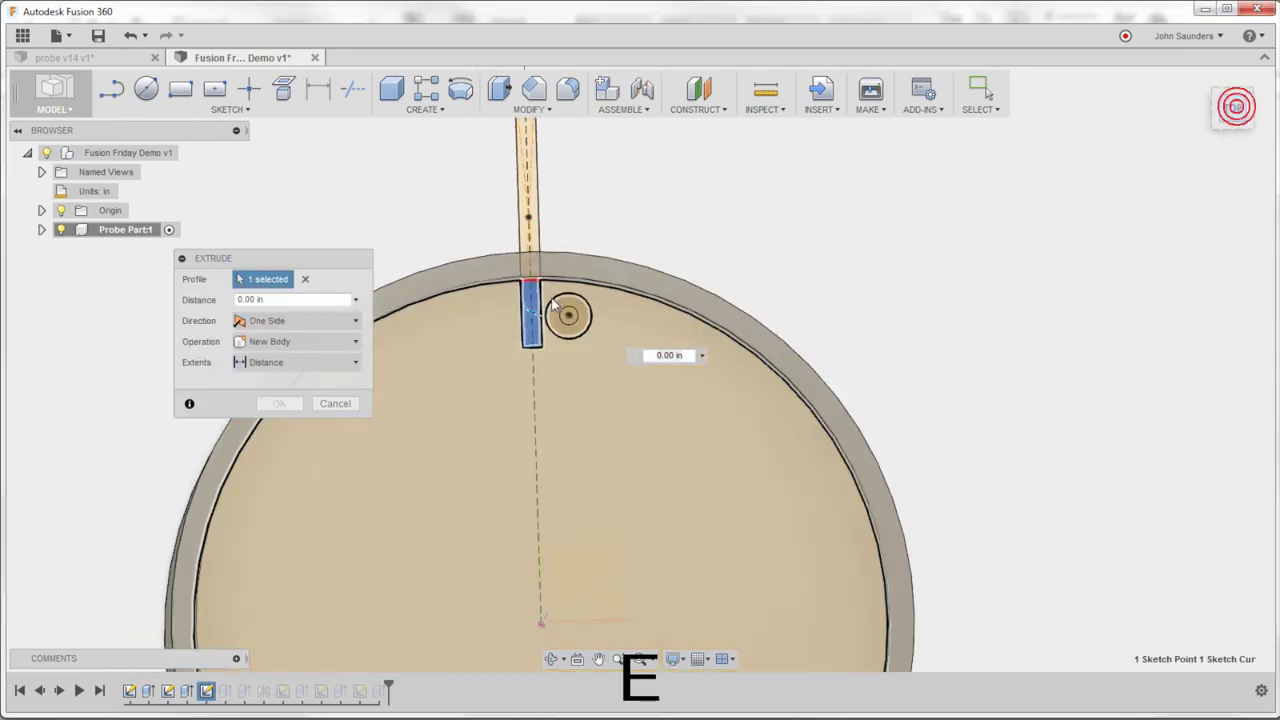
{"action": "scroll", "coordinate": [753, 248], "scroll_direction": "up", "scroll_amount": 2}
{"action": "scroll", "coordinate": [755, 241], "scroll_direction": "up", "scroll_amount": 5}
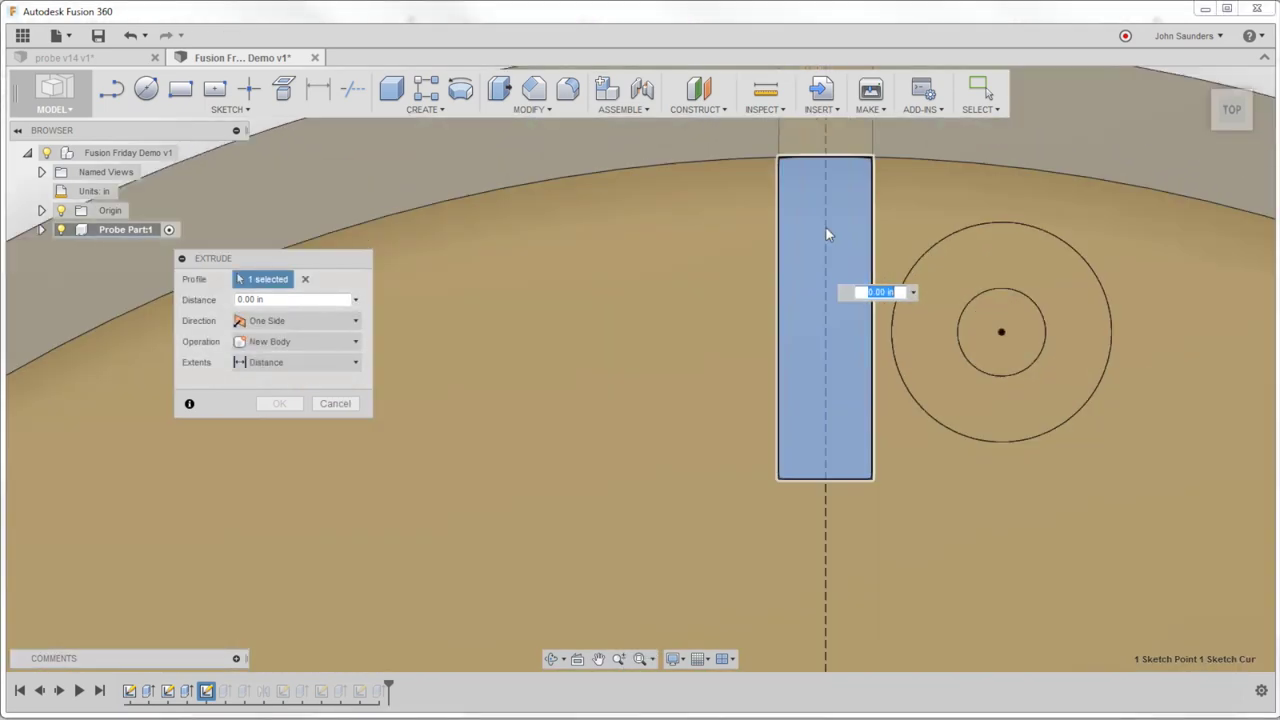
{"action": "middle_click_drag", "start_coordinate": [937, 189], "coordinate": [726, 306]}
{"action": "scroll", "coordinate": [726, 306], "scroll_direction": "down", "scroll_amount": 1}
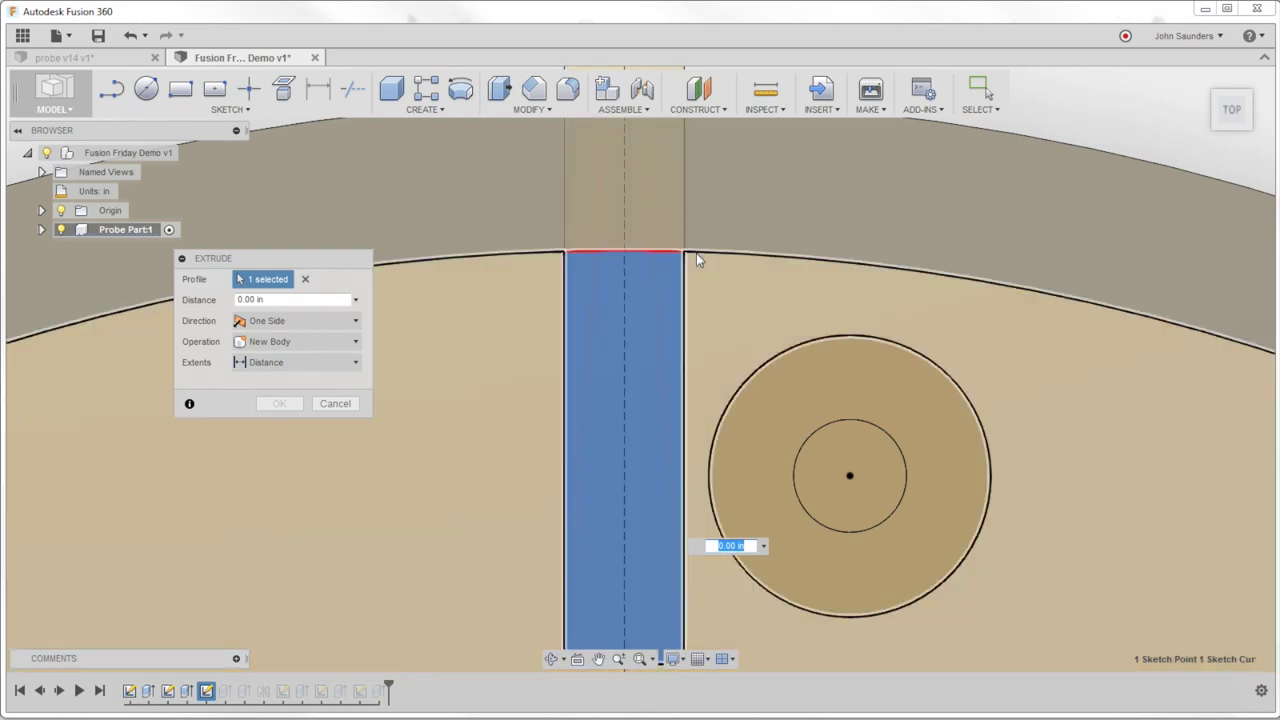
{"action": "scroll", "coordinate": [614, 304], "scroll_direction": "down", "scroll_amount": 5}
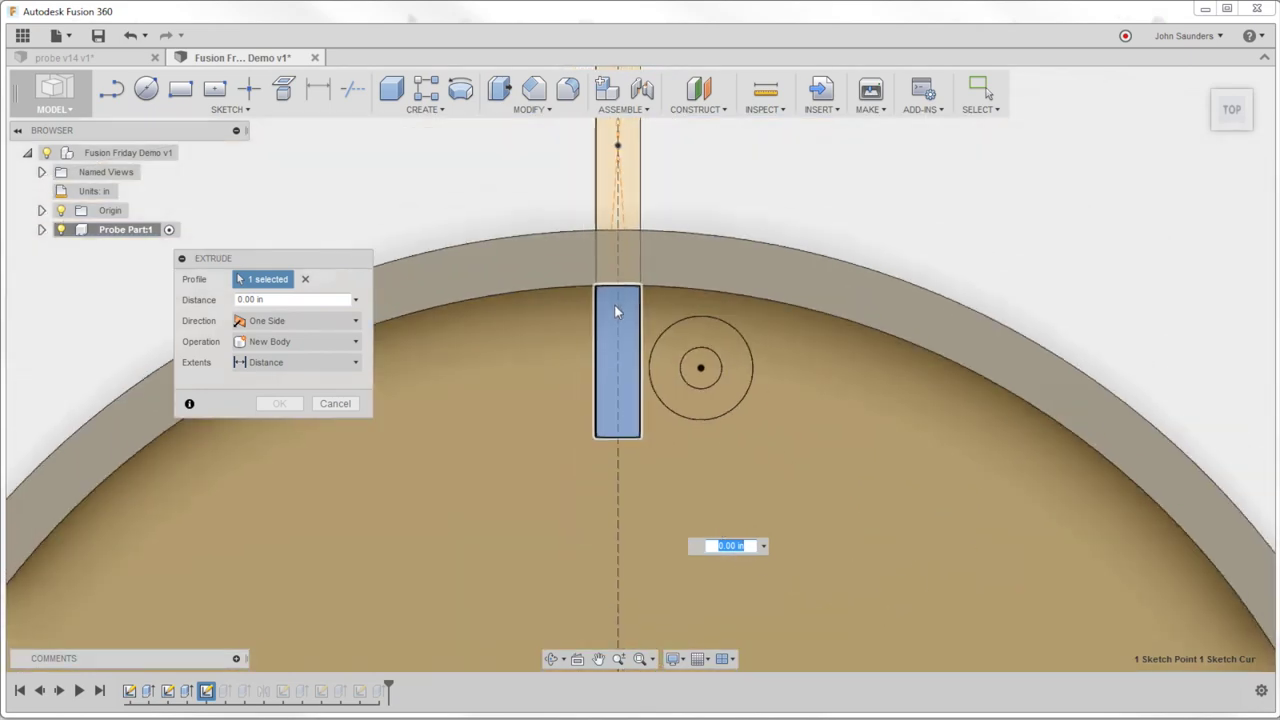
{"action": "middle_click_drag", "start_coordinate": [614, 304], "coordinate": [778, 205], "text": "shift"}
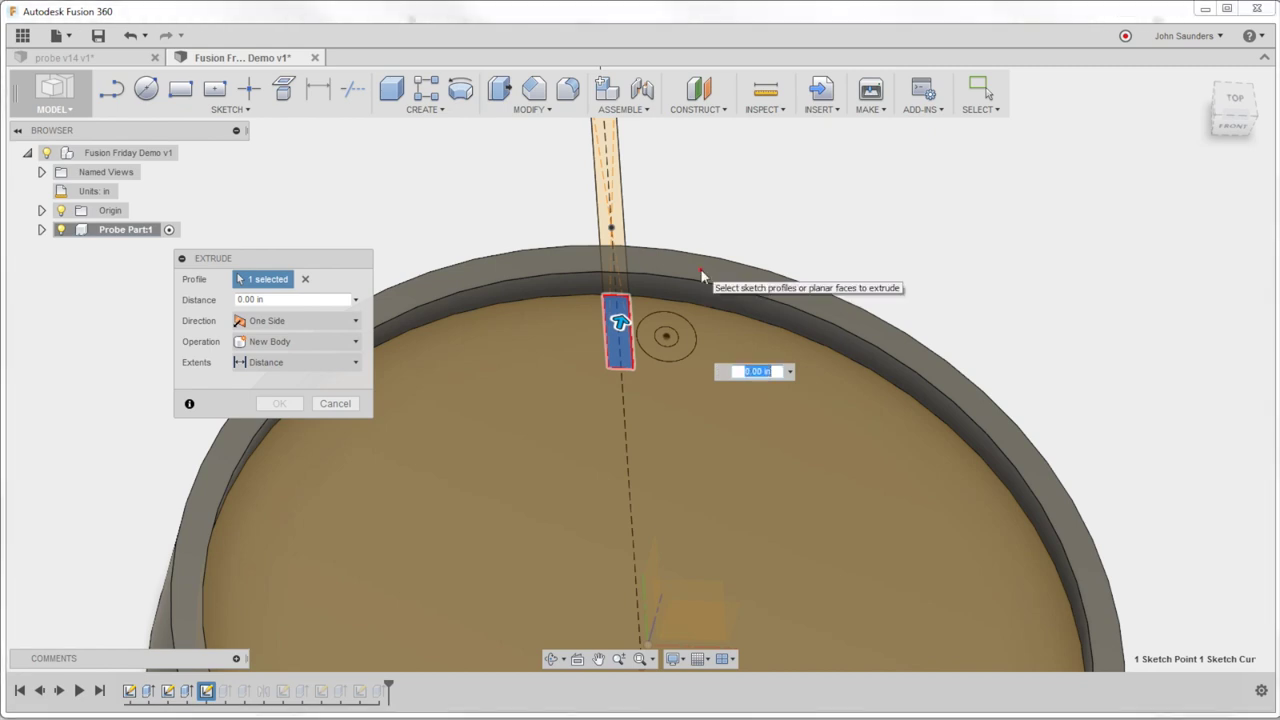
{"action": "key", "text": "Escape"}
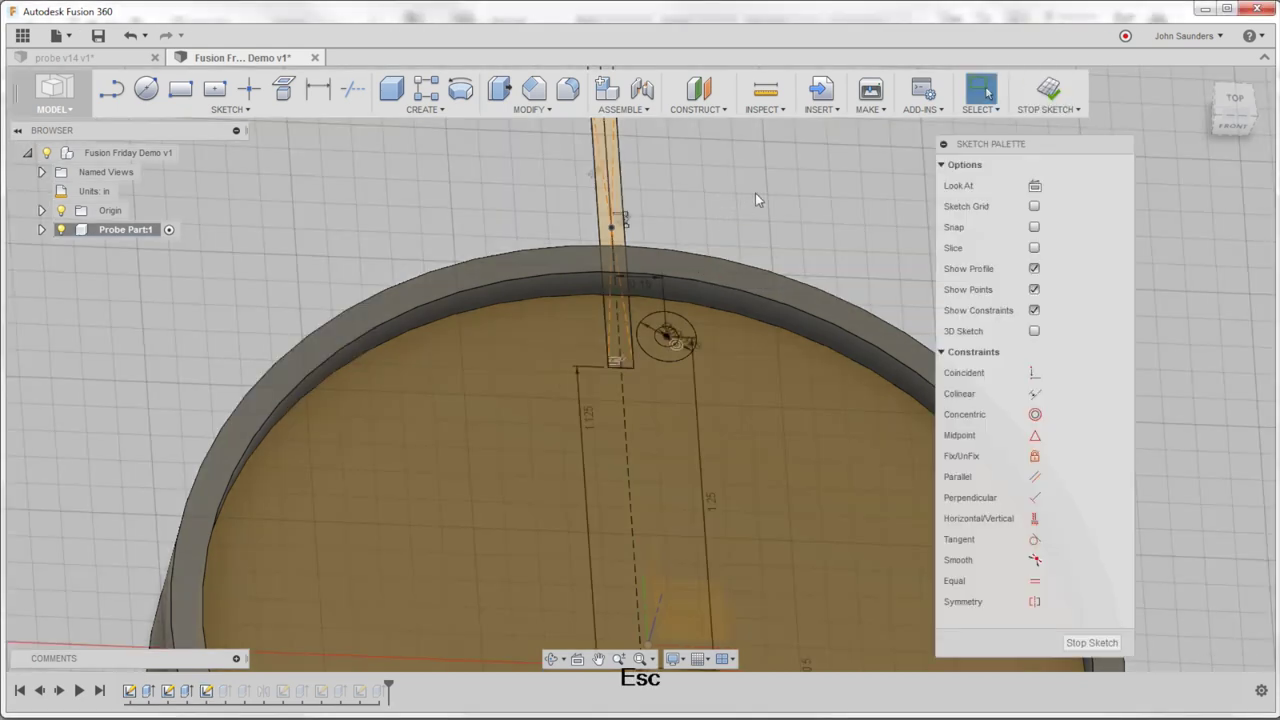
Extrude the part of the narrow rectangle inside the rim by 0.125 in, using the Join operation
{"action": "key", "text": "e"}
{"action": "left_click", "coordinate": [627, 318]}
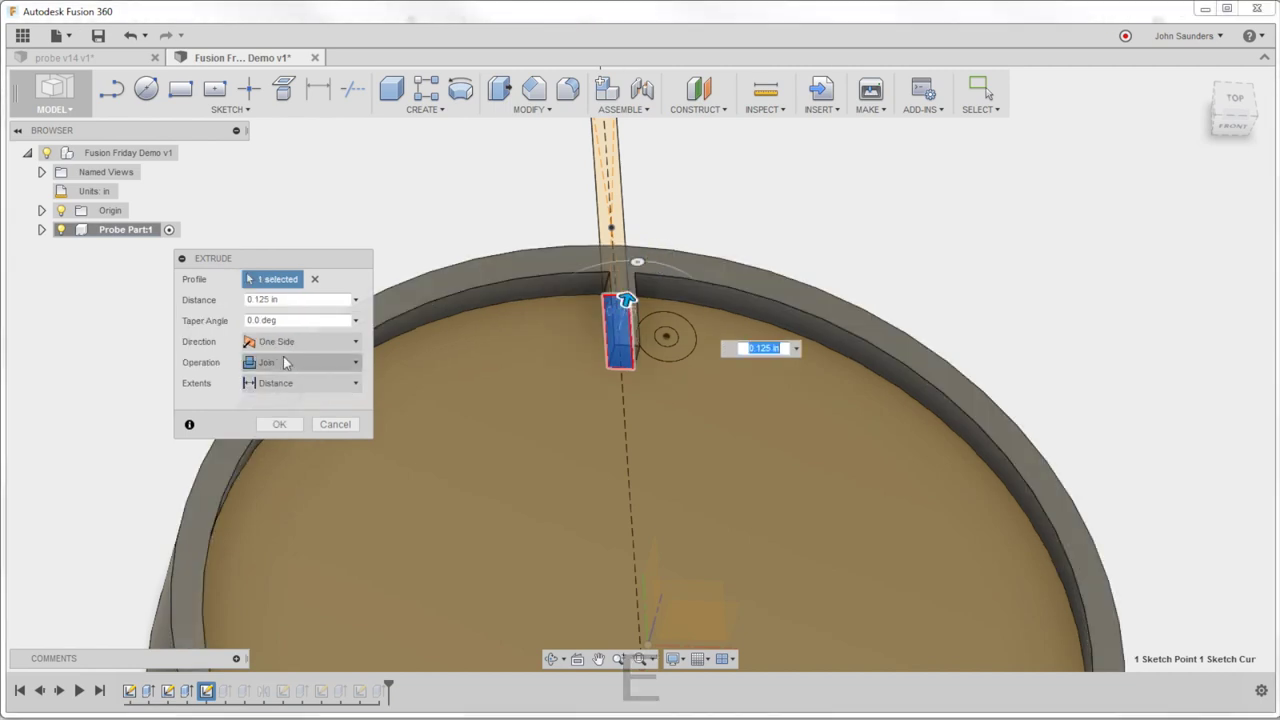
{"action": "middle_click_drag", "start_coordinate": [791, 229], "coordinate": [826, 211], "text": "shift"}
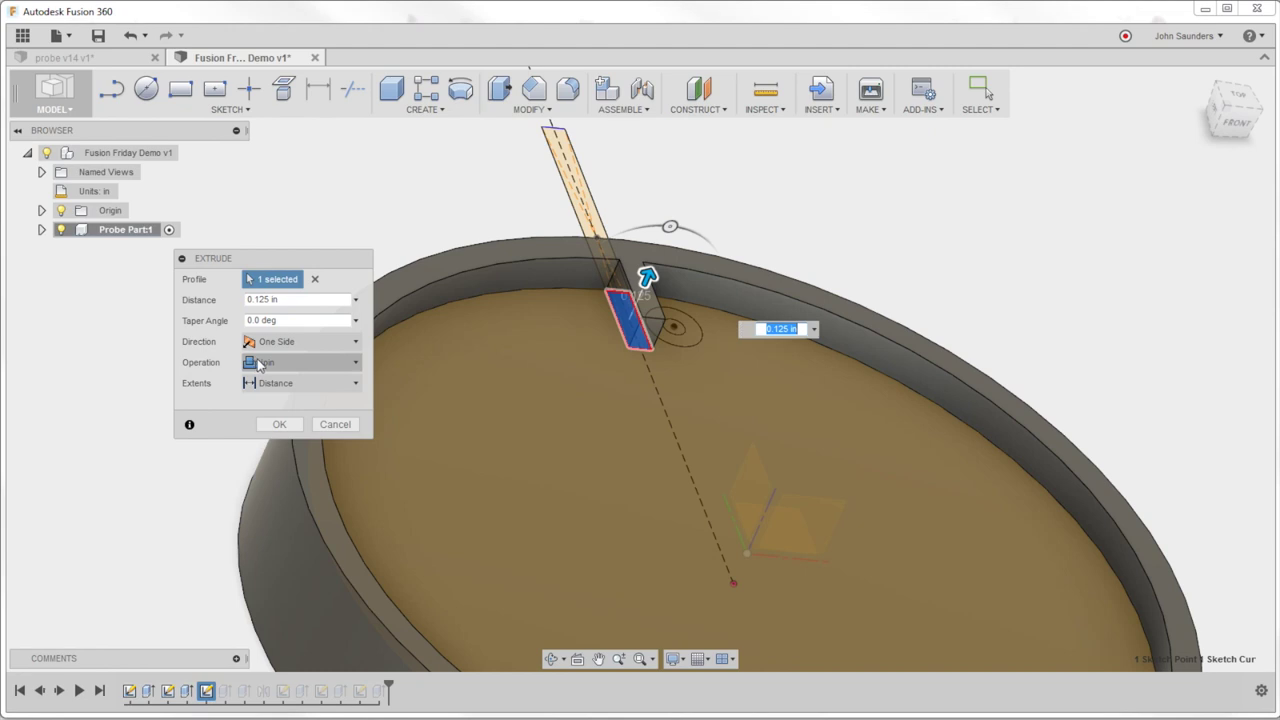
{"action": "left_click", "coordinate": [267, 365]}
{"action": "left_click", "coordinate": [268, 372]}
{"action": "left_click", "coordinate": [283, 426]}
Hide Sketch3 among the sketches of the Probe Part component
{"action": "middle_click_drag", "start_coordinate": [654, 249], "coordinate": [714, 209], "text": "shift"}
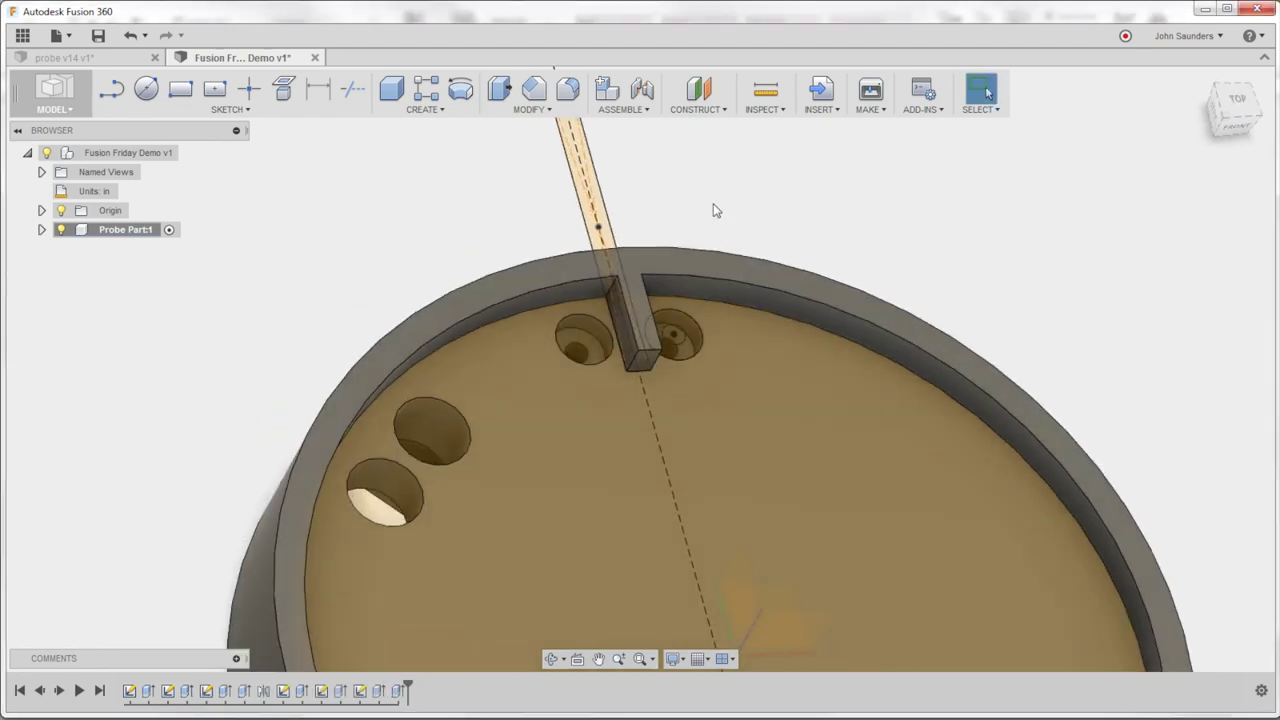
{"action": "middle_click_drag", "start_coordinate": [828, 210], "coordinate": [849, 180], "text": "shift"}
{"action": "scroll", "coordinate": [878, 227], "scroll_direction": "down", "scroll_amount": 1}
{"action": "middle_click_drag", "start_coordinate": [877, 233], "coordinate": [720, 206], "text": "shift"}
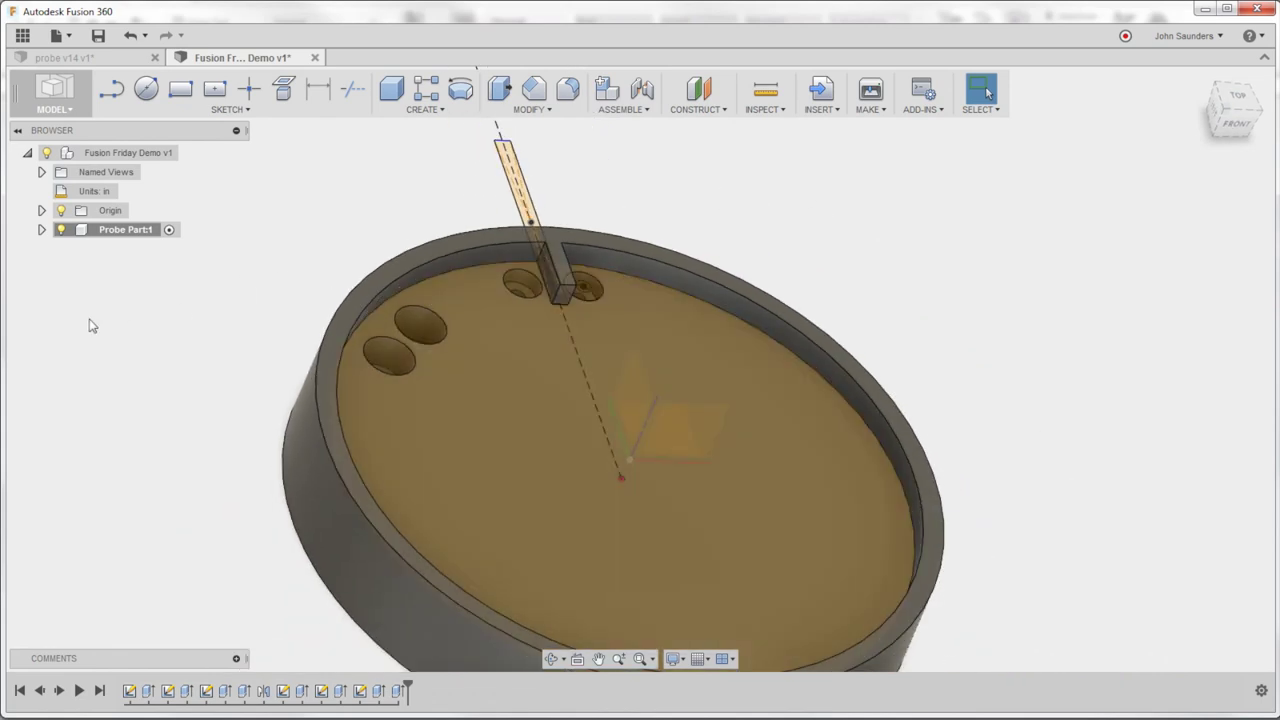
{"action": "left_click", "coordinate": [41, 230]}
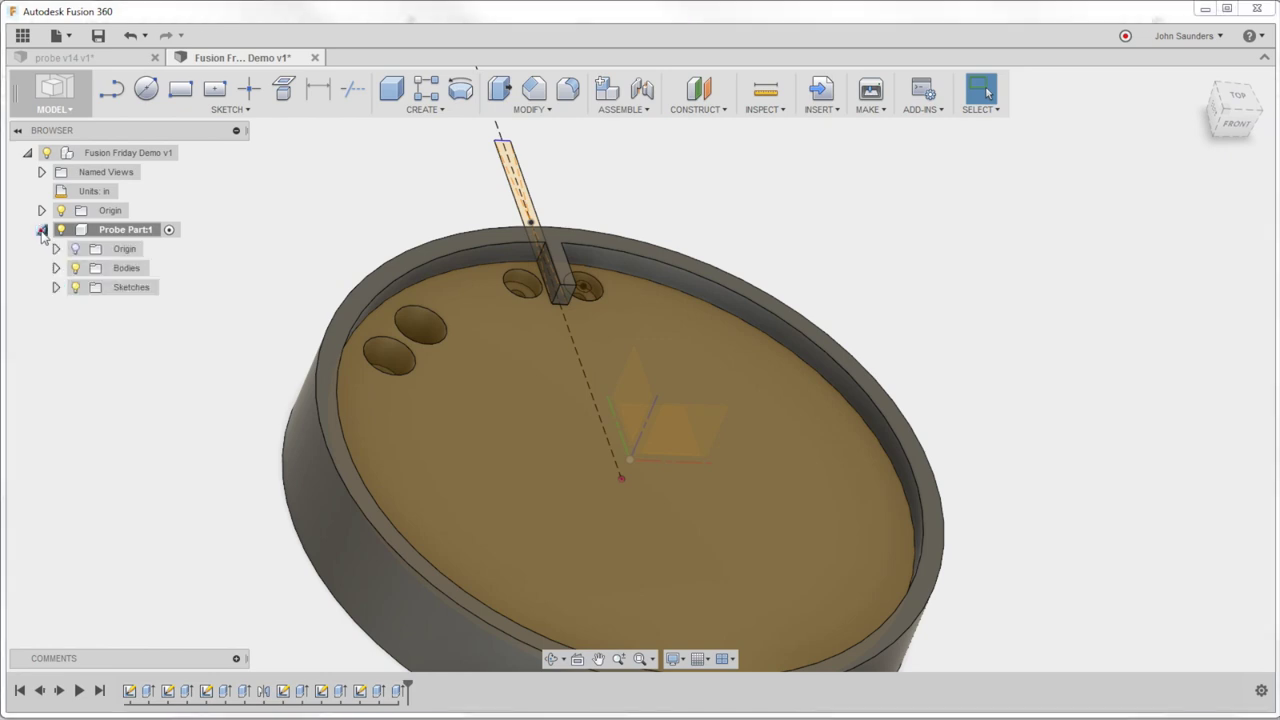
{"action": "left_click", "coordinate": [56, 287]}
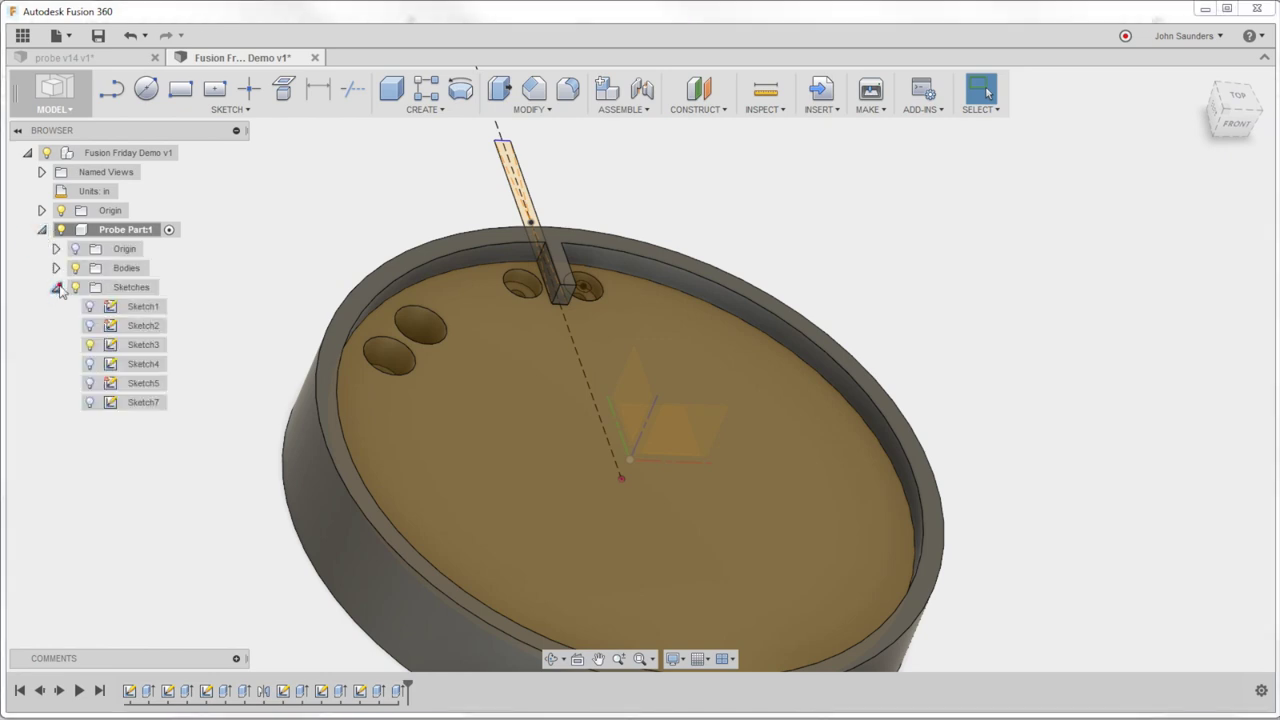
{"action": "left_click", "coordinate": [118, 344]}
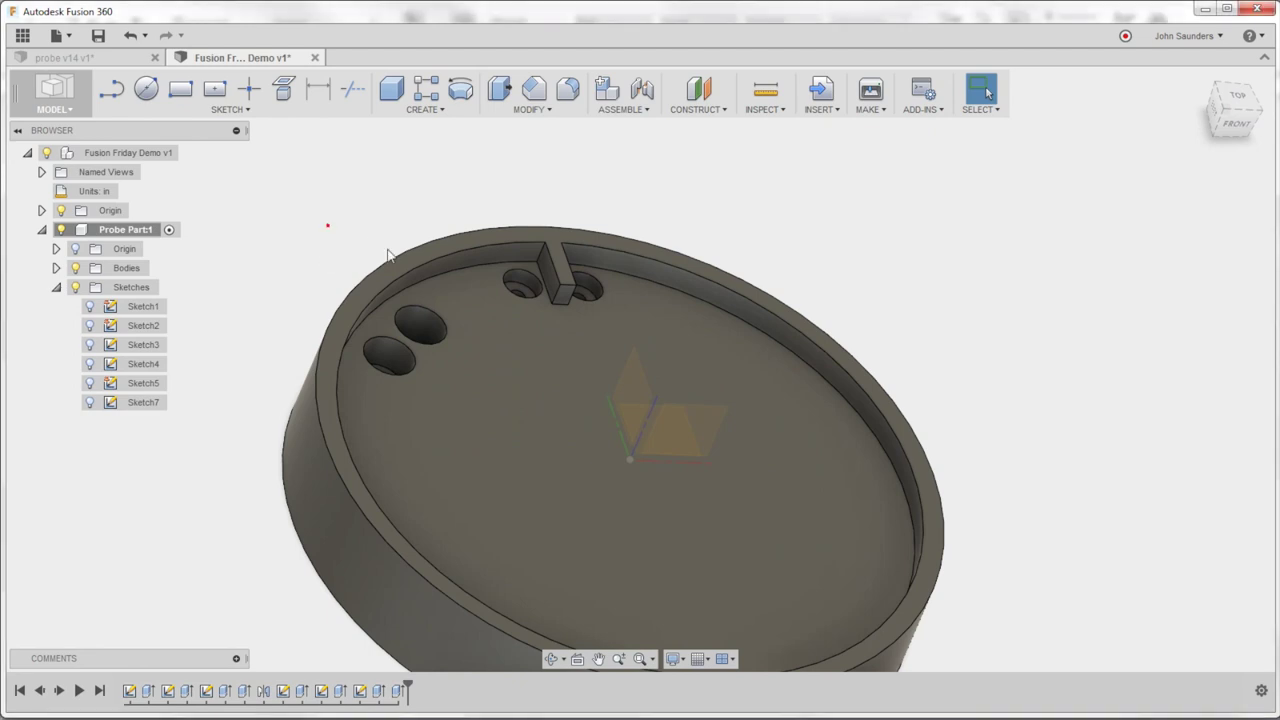
{"action": "middle_click_drag", "start_coordinate": [410, 242], "coordinate": [354, 223], "text": "shift"}
{"action": "key", "text": "Escape"}
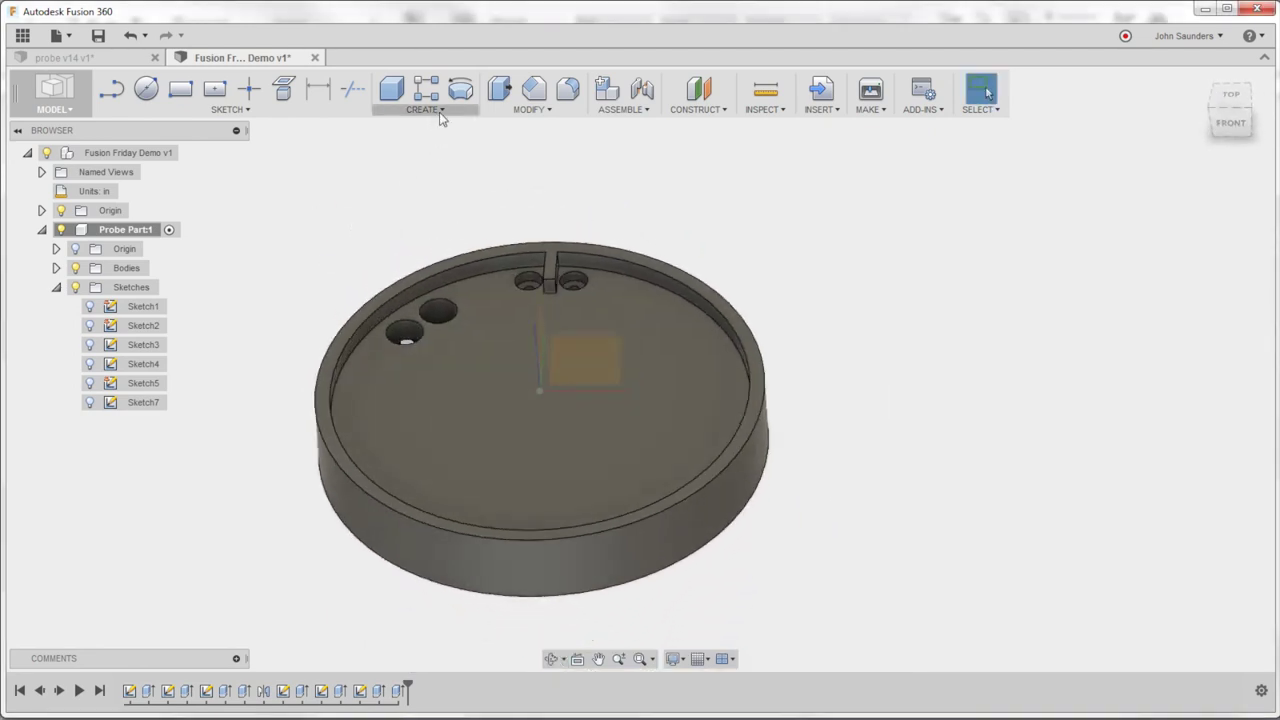
Start a feature-type circular pattern and choose the extrusions that form the large hole pair and its underside slot
{"action": "left_click", "coordinate": [440, 116]}
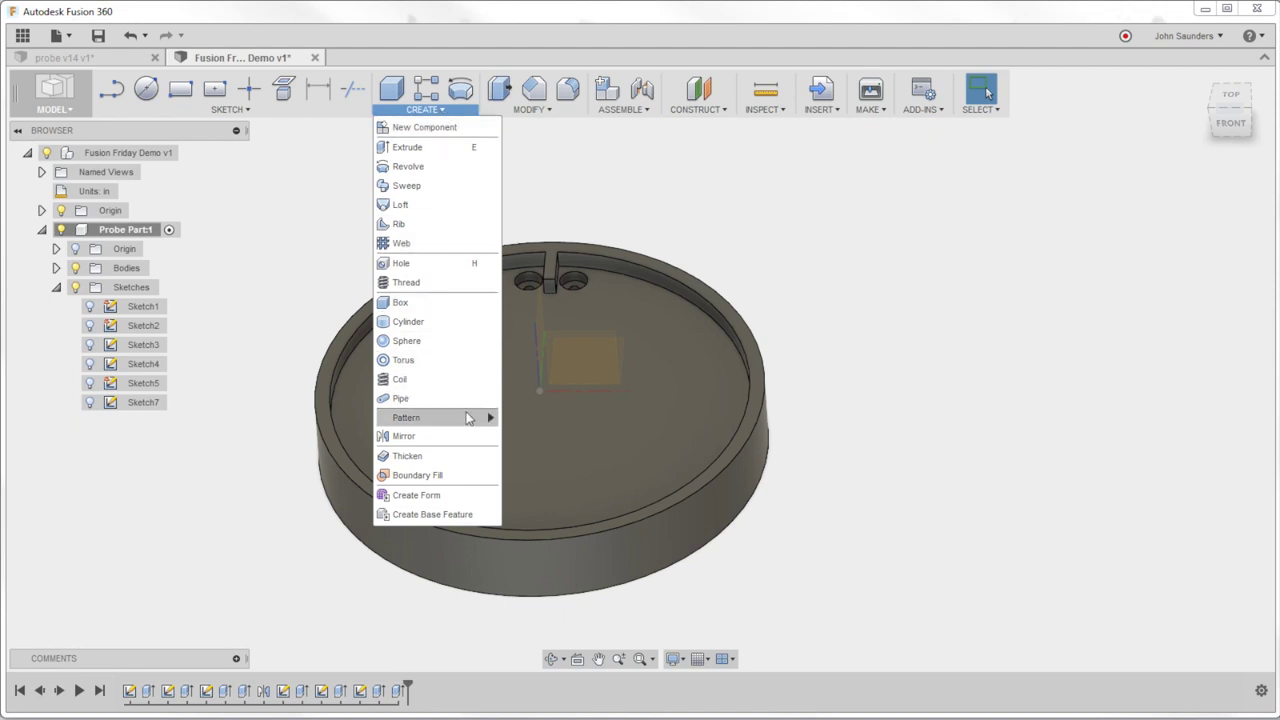
{"action": "mouse_move", "coordinate": [467, 417]}
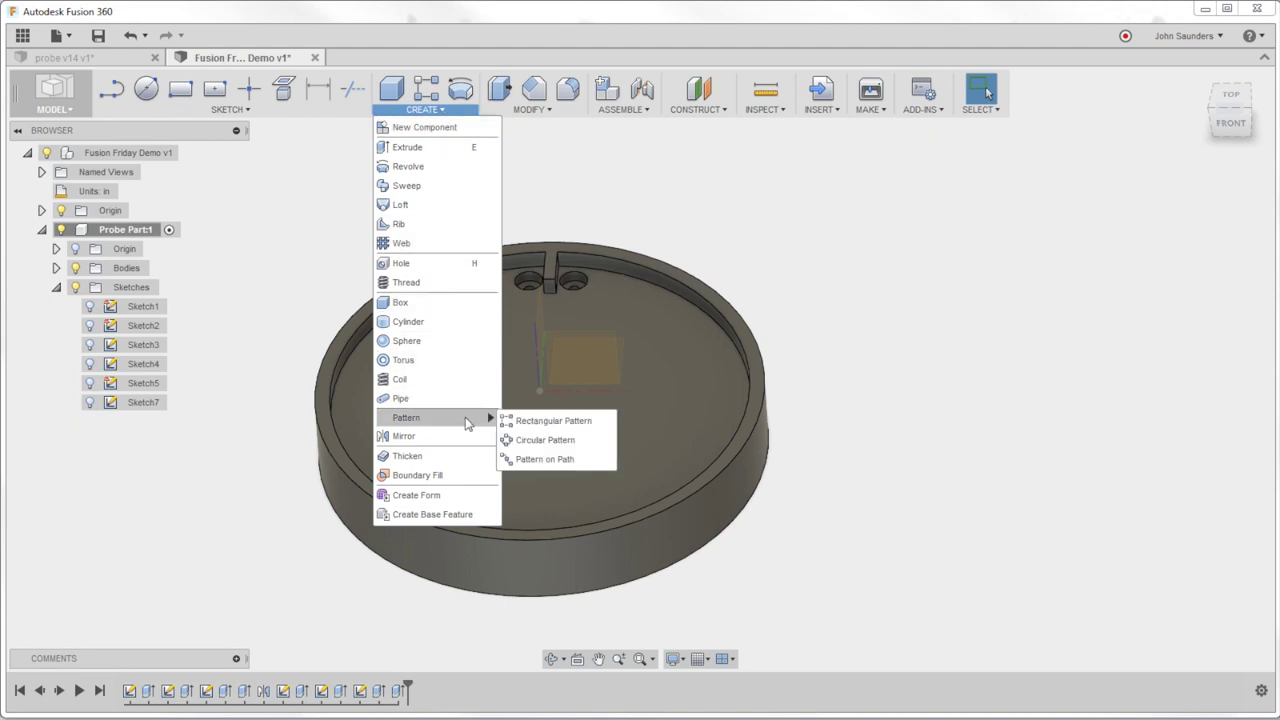
{"action": "left_click", "coordinate": [537, 443]}
{"action": "left_click", "coordinate": [314, 264]}
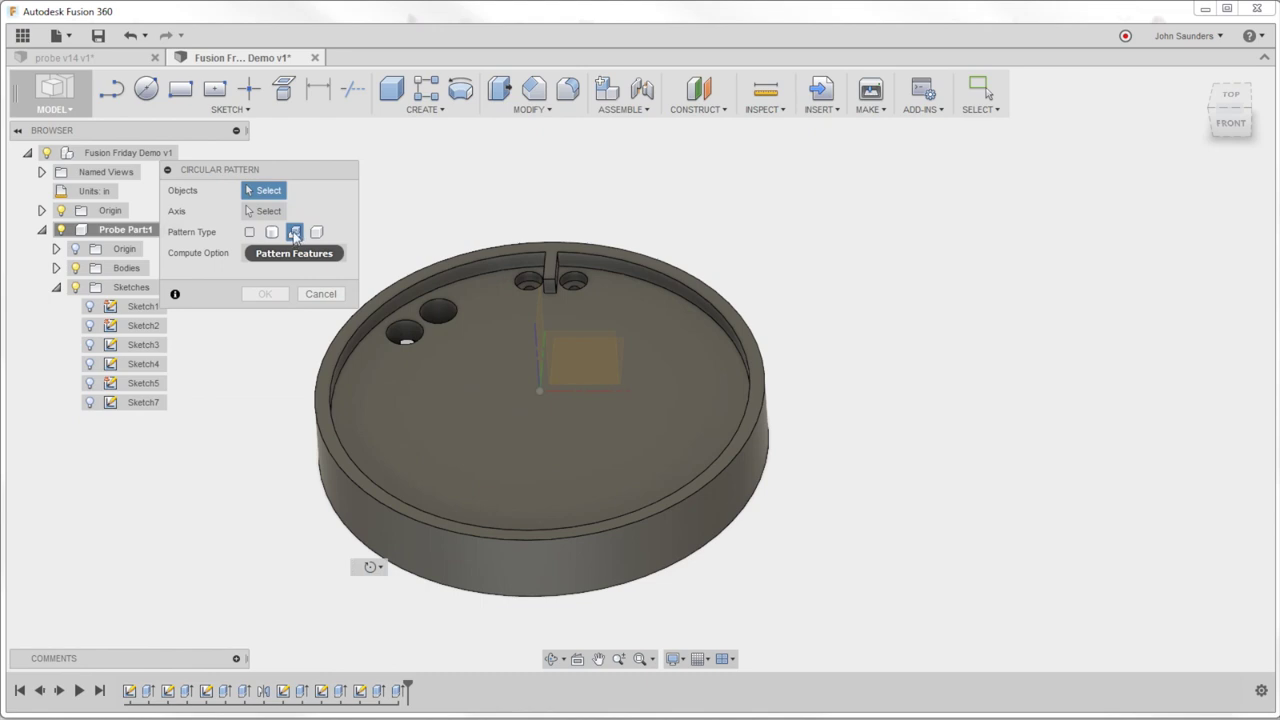
{"action": "middle_click_drag", "start_coordinate": [449, 214], "coordinate": [545, 195]}
{"action": "middle_click_drag", "start_coordinate": [545, 195], "coordinate": [571, 200], "text": "shift"}
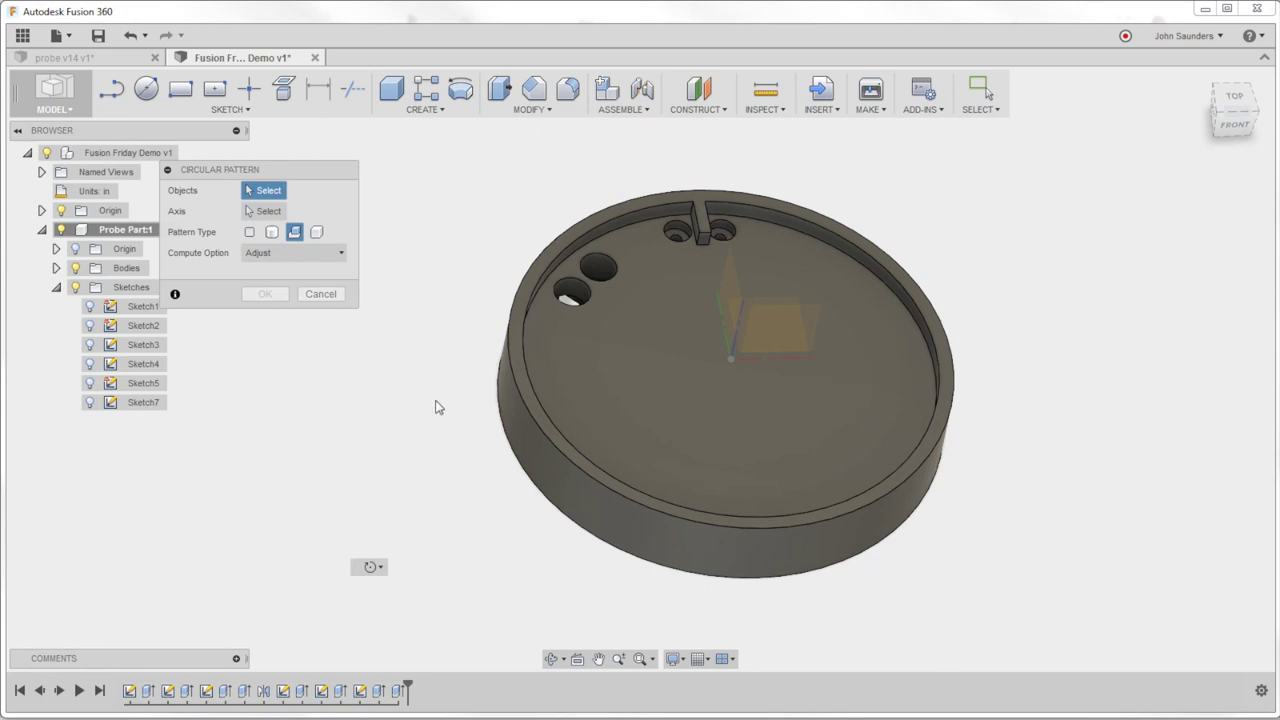
{"action": "left_click", "coordinate": [381, 692]}
{"action": "middle_click_drag", "start_coordinate": [460, 520], "coordinate": [433, 489], "text": "shift"}
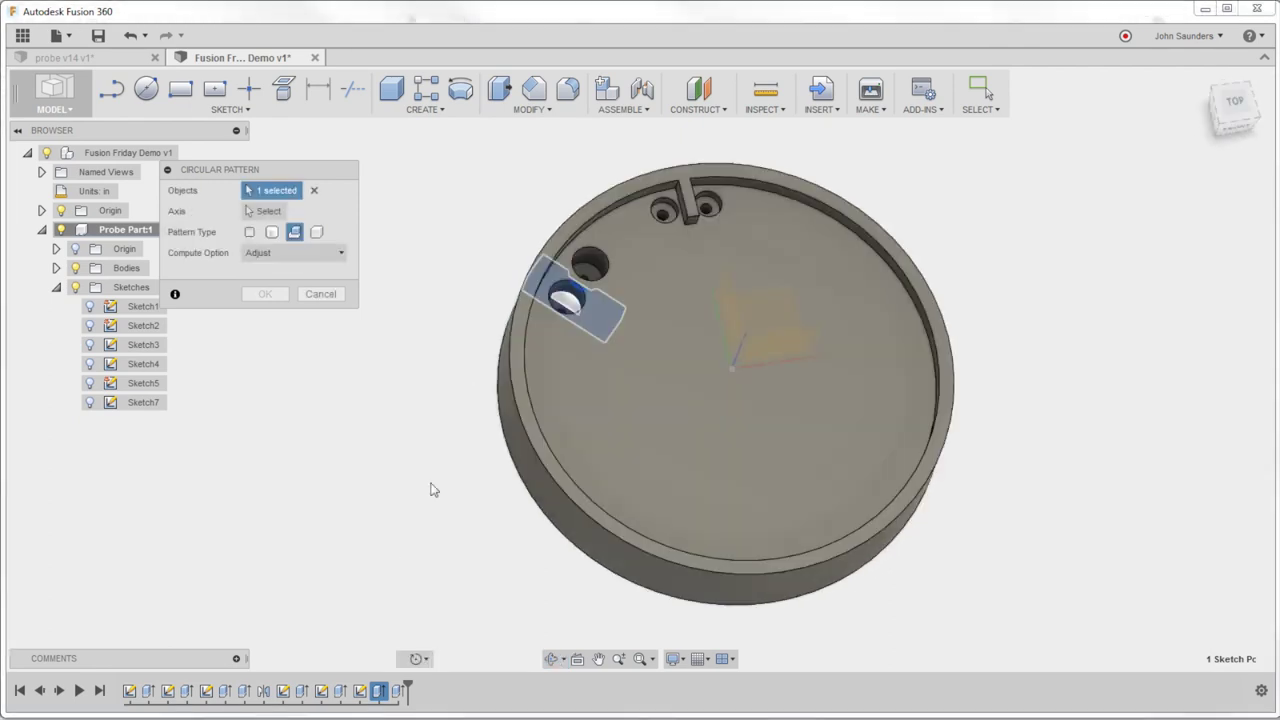
{"action": "left_click", "coordinate": [339, 691]}
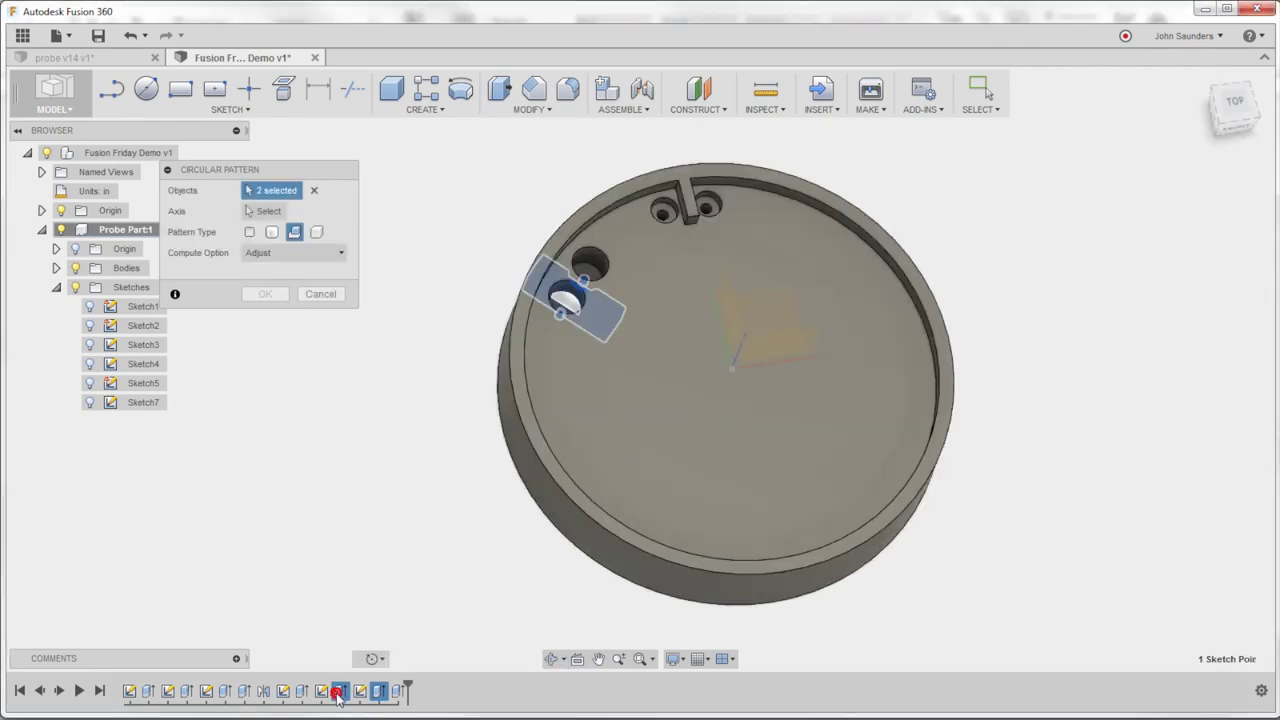
{"action": "left_click", "coordinate": [303, 697]}
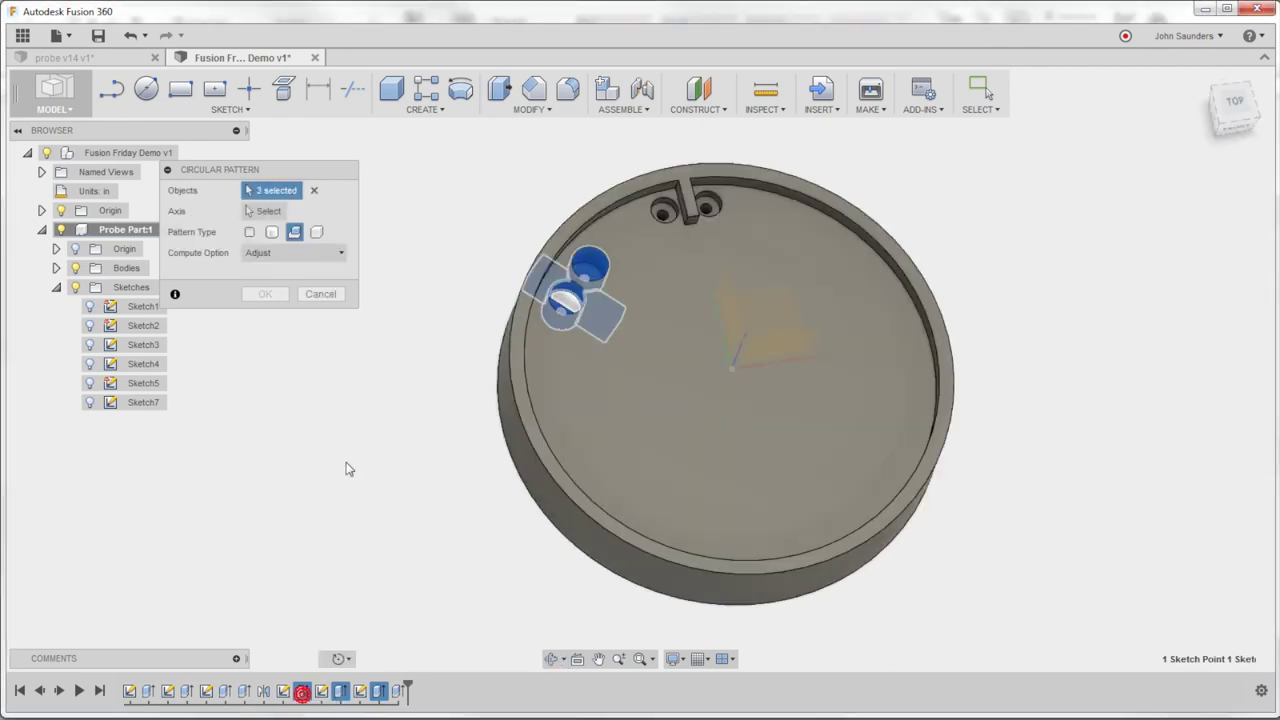
Use the circular inner rim edge as the pattern axis and create a full circular pattern with a quantity of 3
{"action": "left_click", "coordinate": [248, 207]}
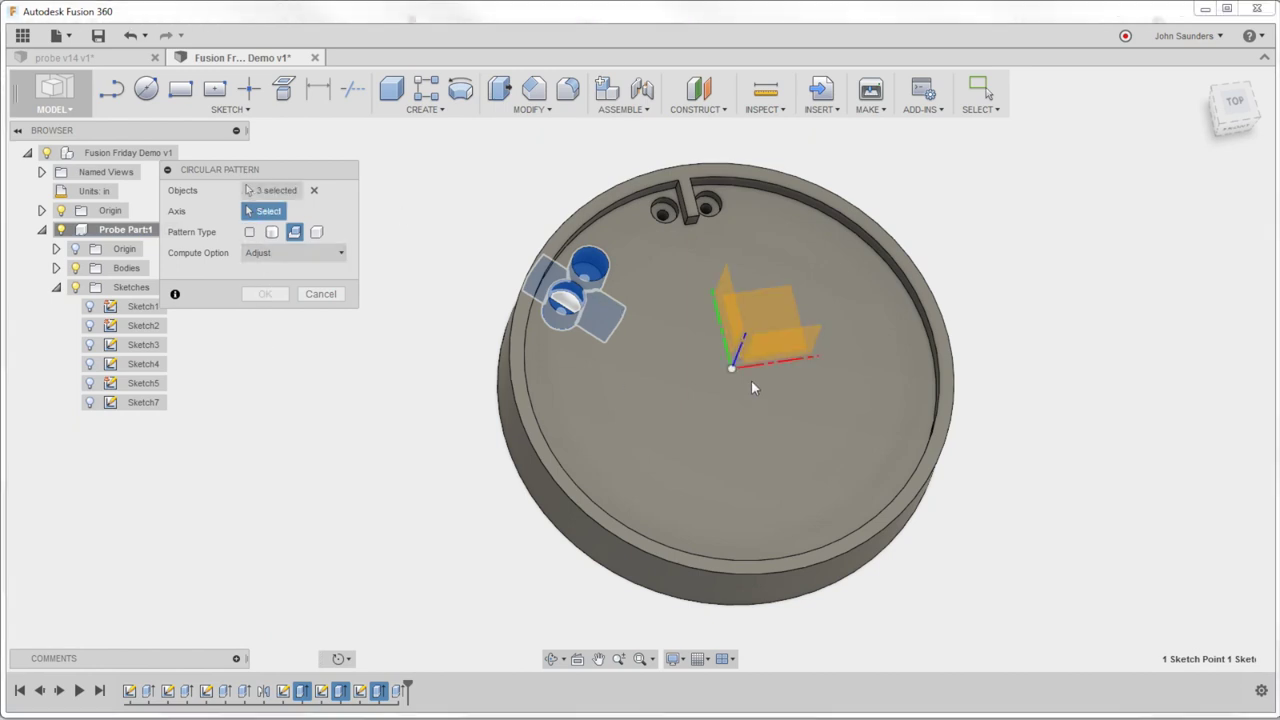
{"action": "left_click", "coordinate": [832, 546]}
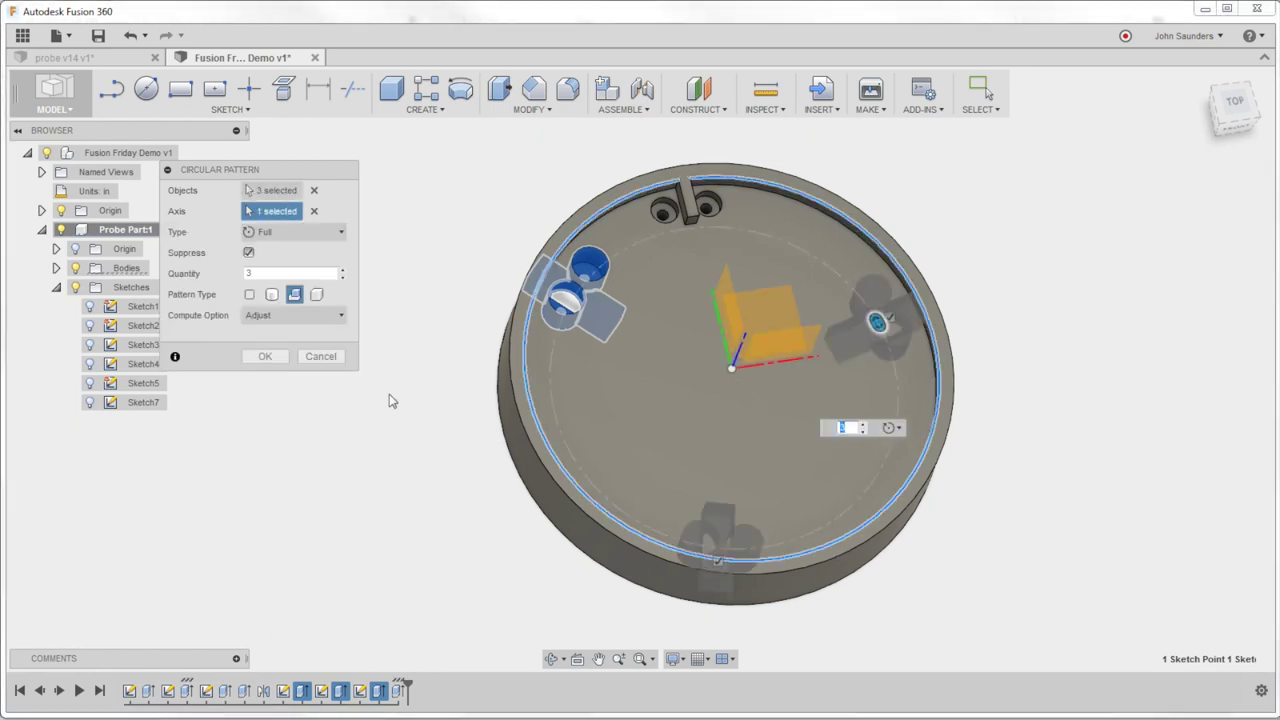
{"action": "left_click", "coordinate": [264, 357]}
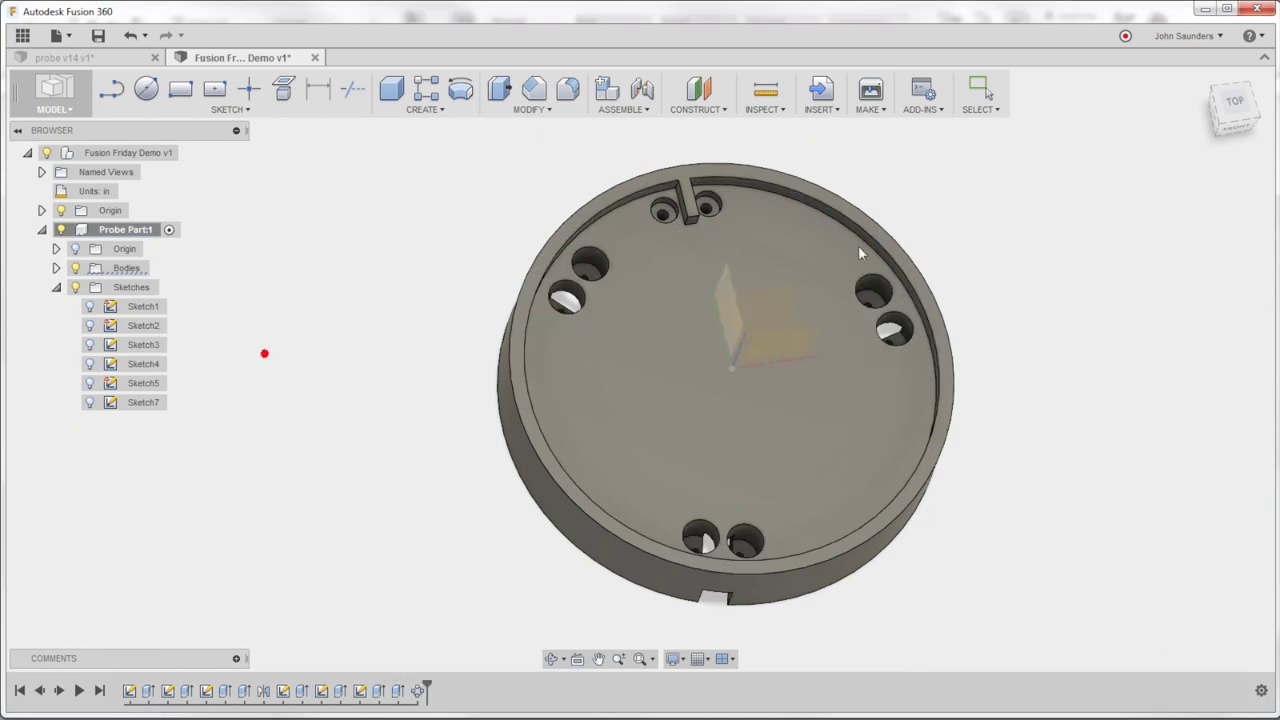
Examine the patterned hole pairs from above, checking their placement relative to the raised block
{"action": "left_click", "coordinate": [1233, 104]}
{"action": "scroll", "coordinate": [1015, 404], "scroll_direction": "down", "scroll_amount": 2}
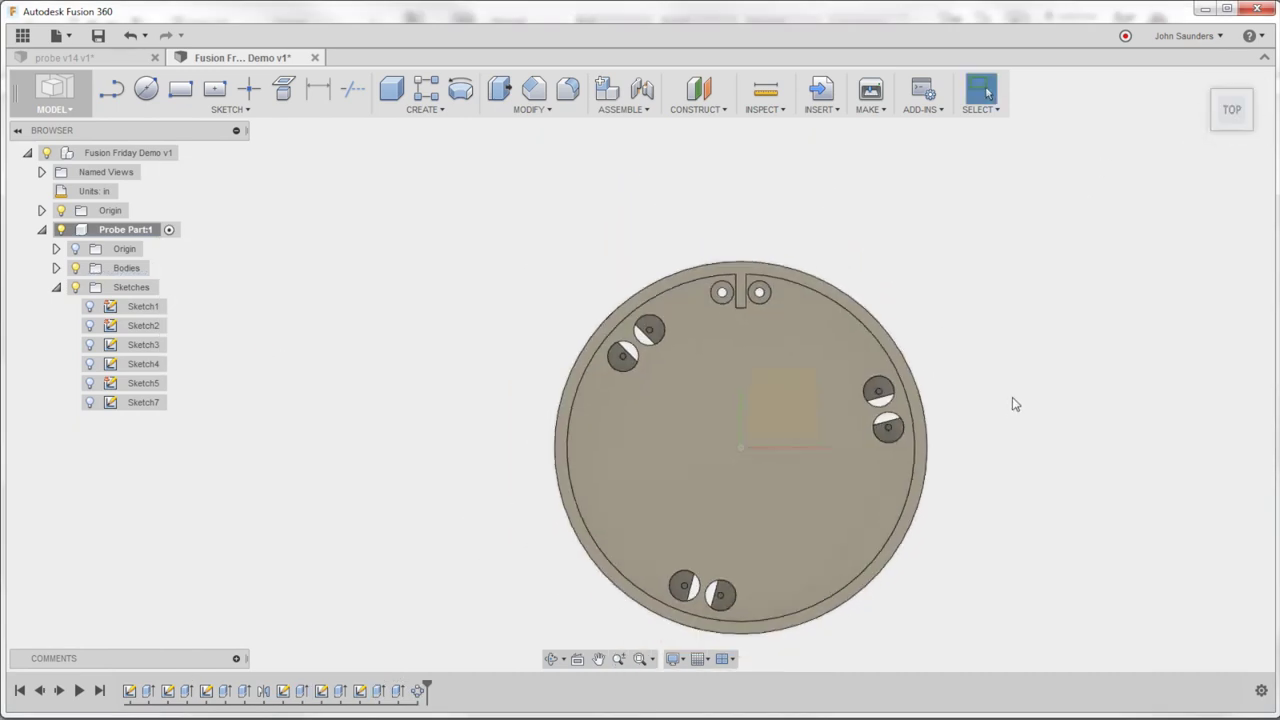
{"action": "middle_click_drag", "start_coordinate": [1040, 364], "coordinate": [1005, 317]}
{"action": "scroll", "coordinate": [1005, 317], "scroll_direction": "up", "scroll_amount": 2}
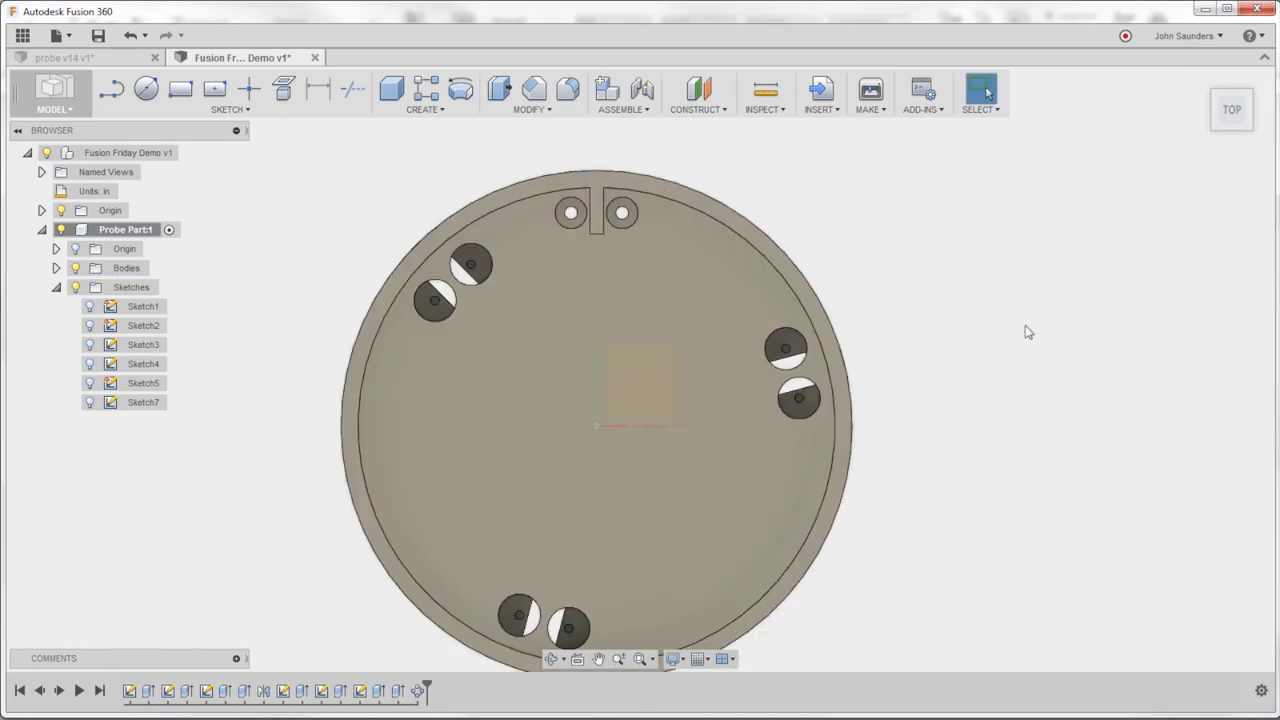
{"action": "scroll", "coordinate": [993, 300], "scroll_direction": "down", "scroll_amount": 2}
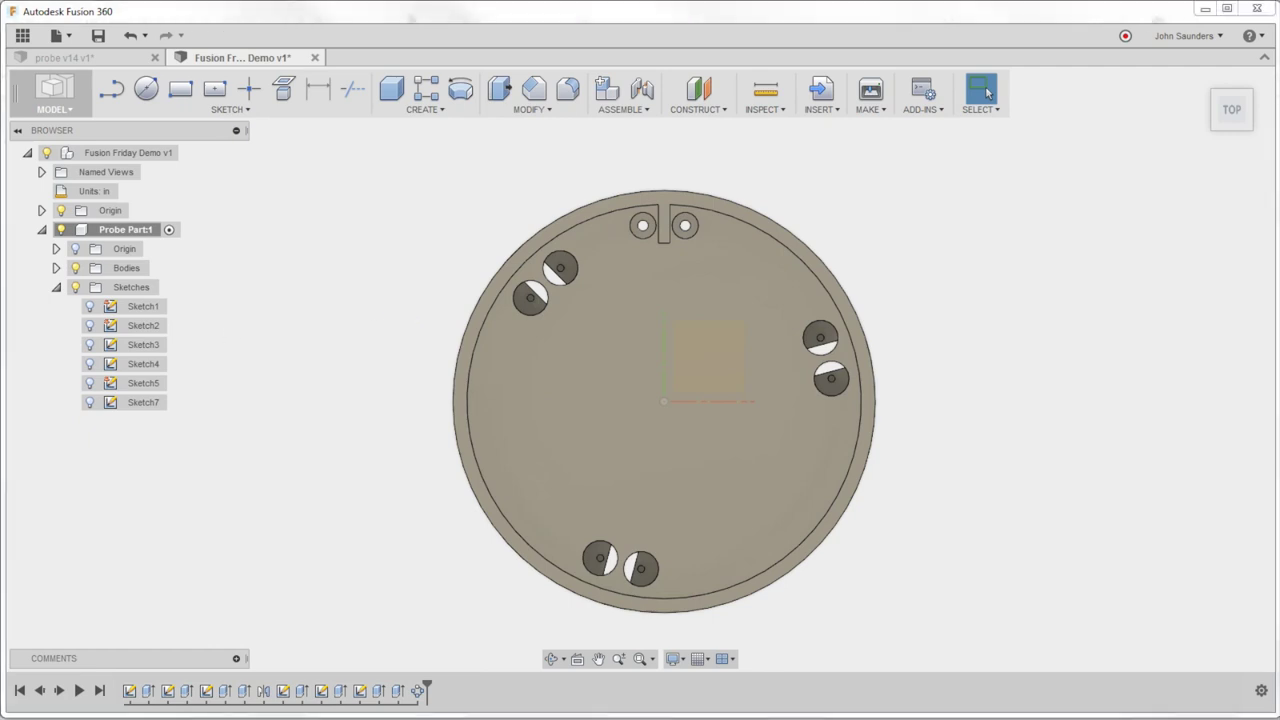
{"action": "middle_click_drag", "start_coordinate": [294, 422], "coordinate": [313, 415], "text": "shift"}
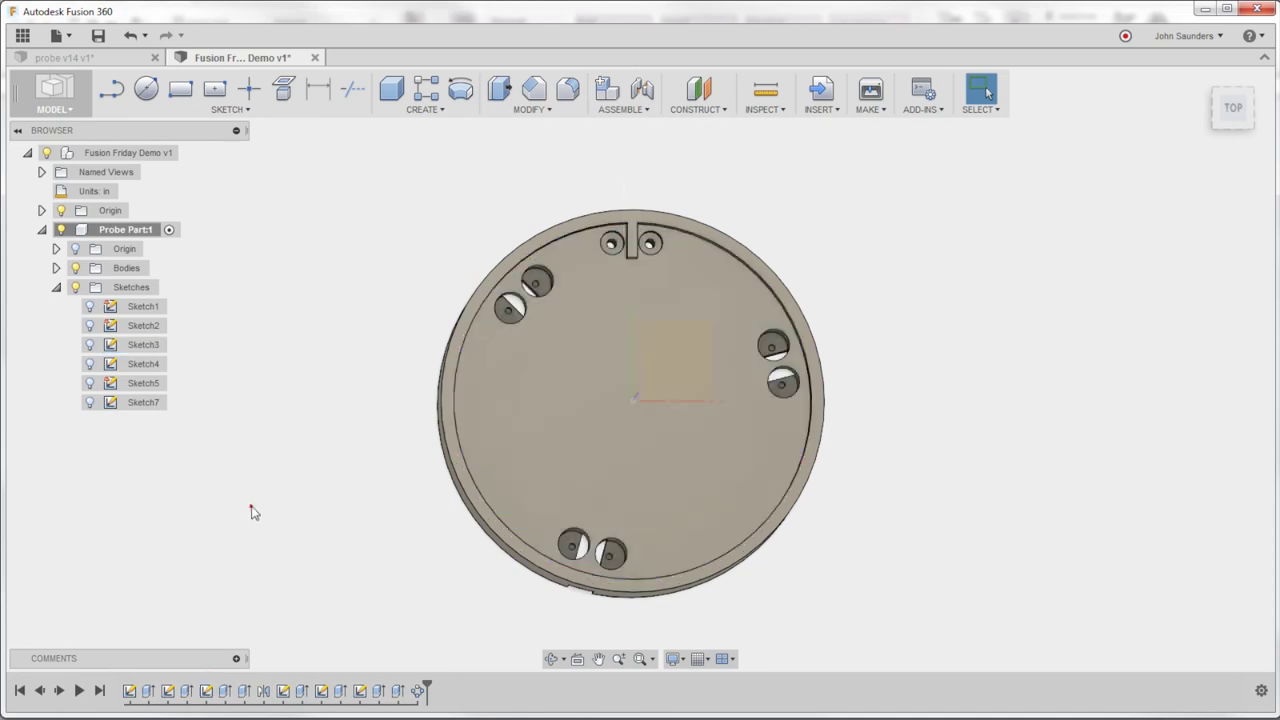
{"action": "middle_click_drag", "start_coordinate": [530, 310], "coordinate": [560, 301], "text": "shift"}
{"action": "scroll", "coordinate": [560, 301], "scroll_direction": "up", "scroll_amount": 2}
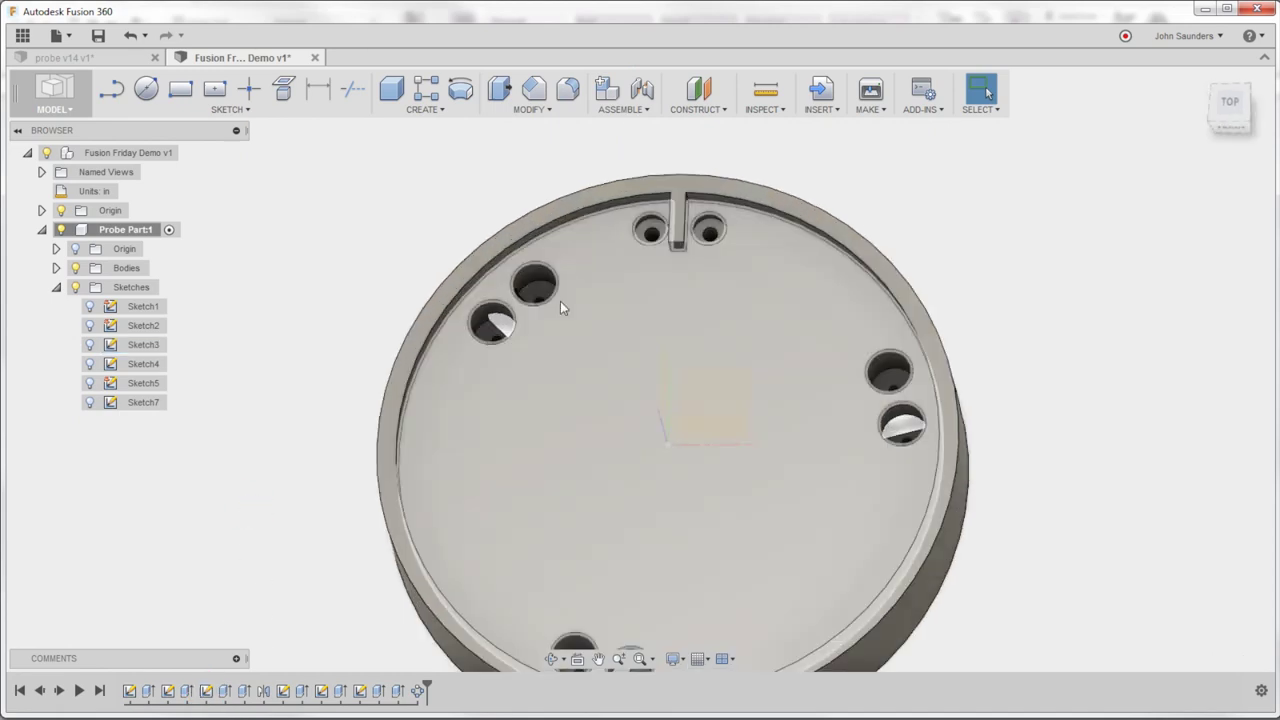
Edit the profile sketch of the original large hole pair, setting its angle from the vertical centreline to 60 degrees
{"action": "left_click", "coordinate": [536, 277]}
{"action": "right_click", "coordinate": [537, 279]}
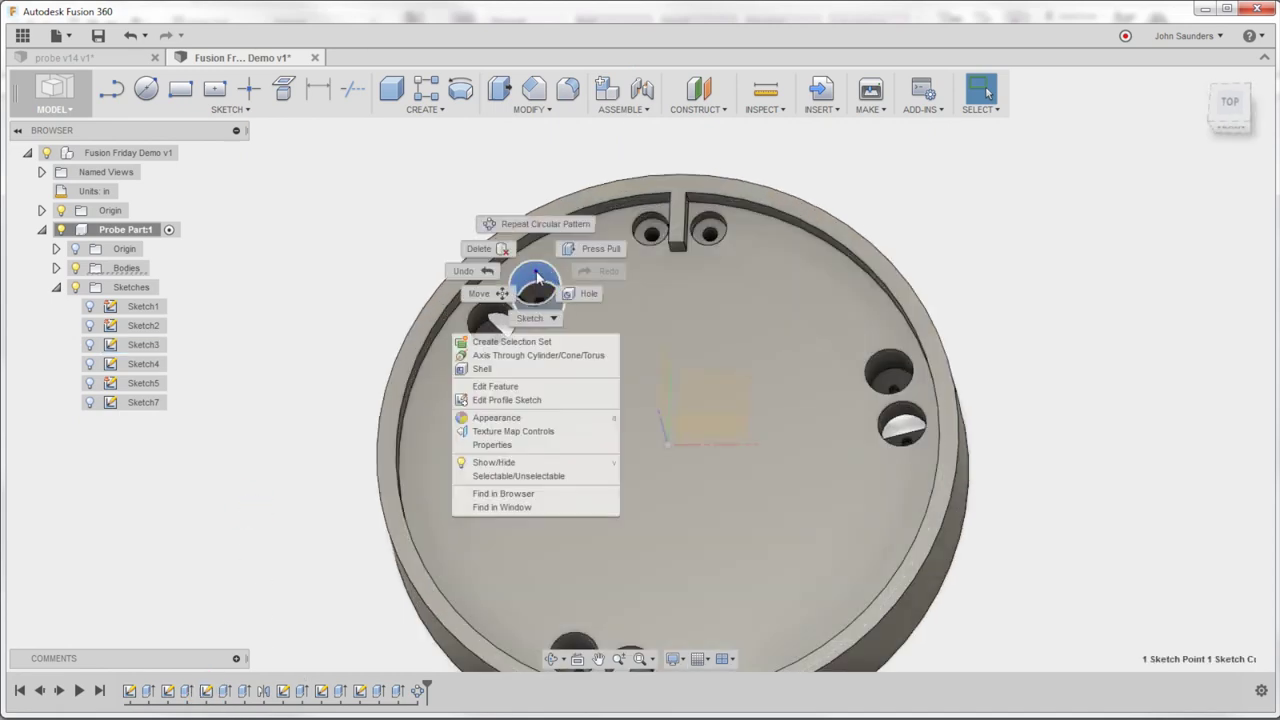
{"action": "left_click", "coordinate": [520, 400]}
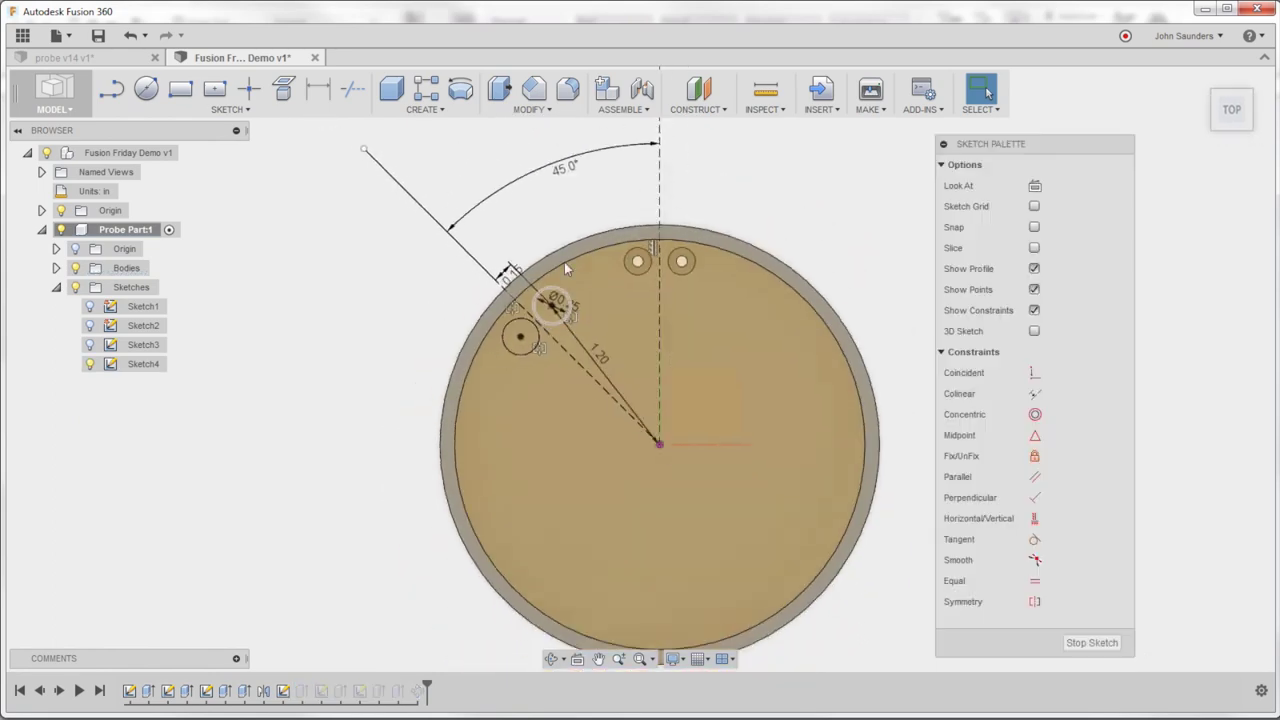
{"action": "double_click", "coordinate": [481, 226]}
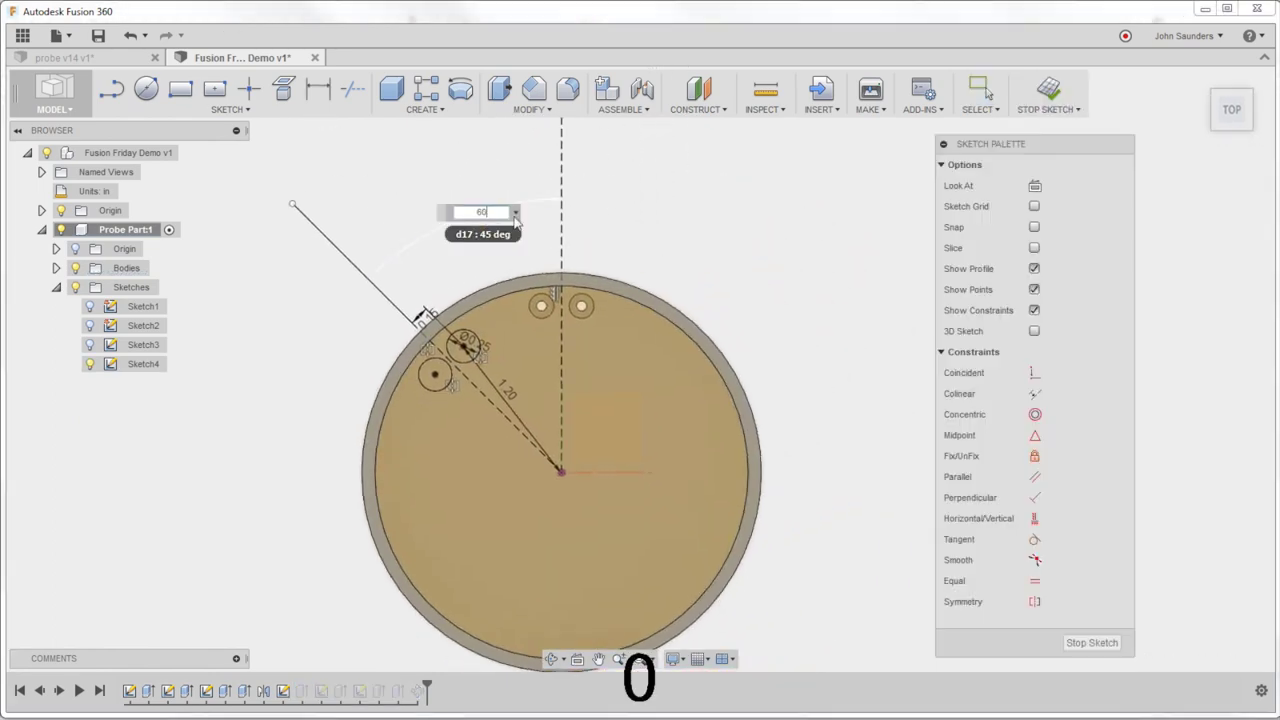
{"action": "type", "text": "60"}
{"action": "key", "text": "Return"}
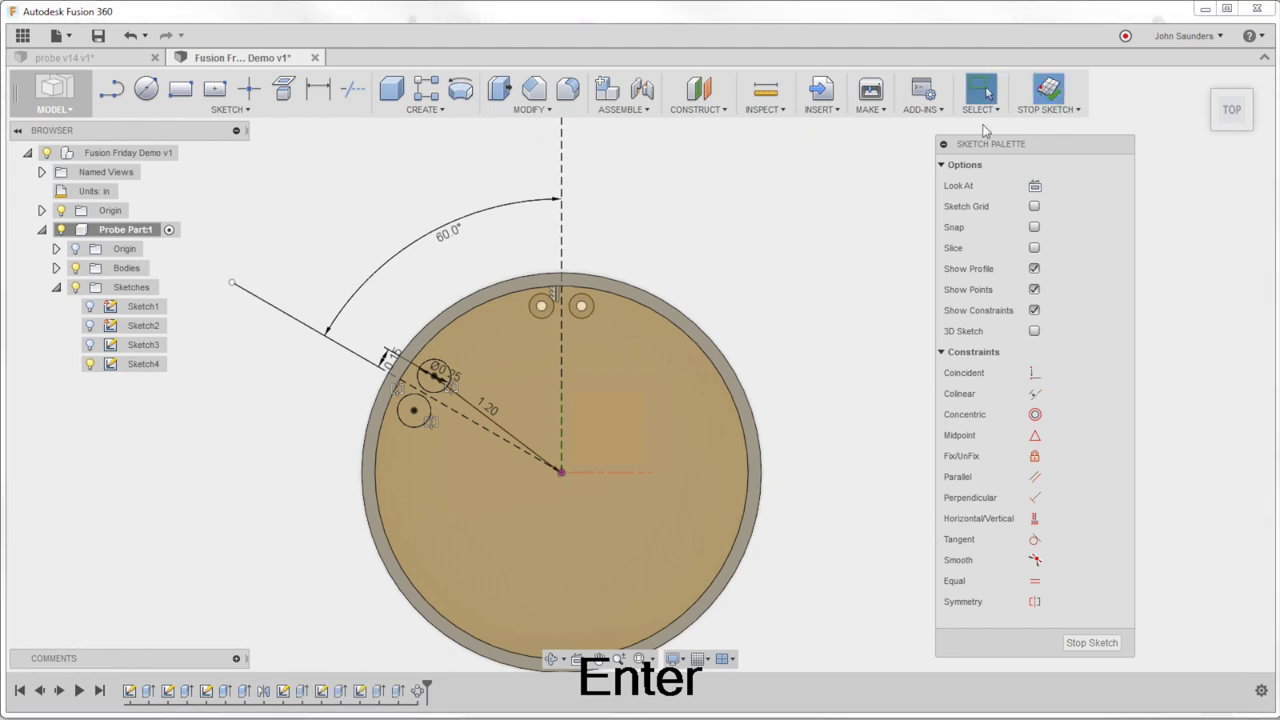
{"action": "left_click", "coordinate": [1048, 92]}
Check the underside slot against the repositioned large hole pair, and hide the hole pair's sketch, Sketch4
{"action": "middle_click_drag", "start_coordinate": [463, 230], "coordinate": [708, 246], "text": "shift"}
{"action": "middle_click_drag", "start_coordinate": [606, 320], "coordinate": [749, 360], "text": "shift"}
{"action": "scroll", "coordinate": [604, 325], "scroll_direction": "up", "scroll_amount": 3}
{"action": "scroll", "coordinate": [603, 288], "scroll_direction": "up", "scroll_amount": 4}
{"action": "left_click", "coordinate": [591, 300]}
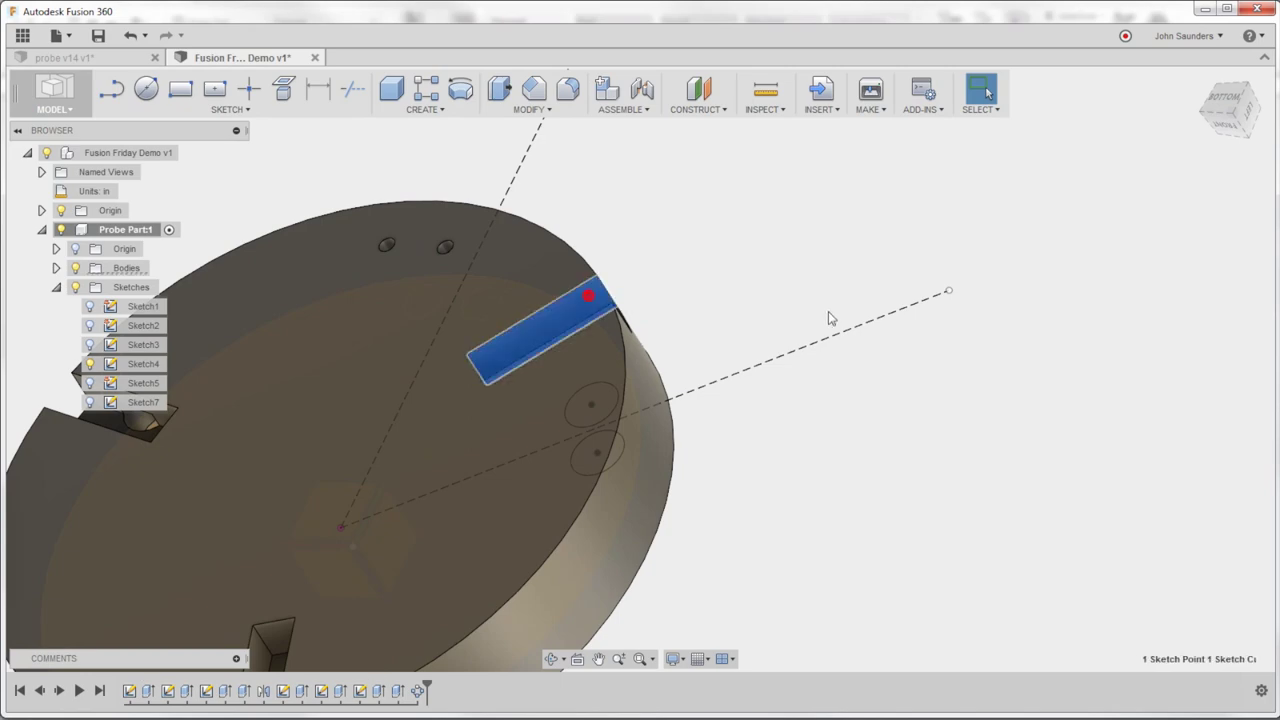
{"action": "middle_click_drag", "start_coordinate": [826, 318], "coordinate": [560, 291], "text": "shift"}
{"action": "scroll", "coordinate": [560, 290], "scroll_direction": "down", "scroll_amount": 6}
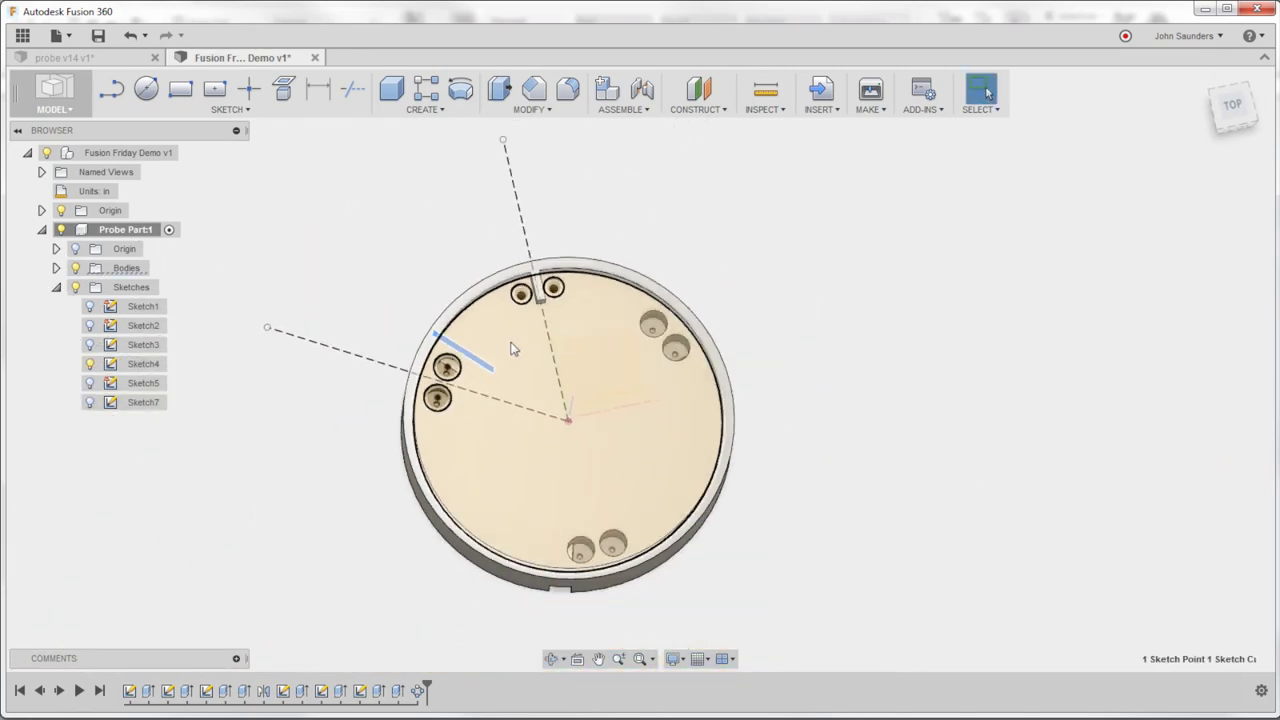
{"action": "left_click", "coordinate": [89, 364]}
{"action": "mouse_move", "coordinate": [166, 371]}
{"action": "middle_mouse_down", "text": "shift"}
{"action": "mouse_move", "coordinate": [323, 408]}
{"action": "mouse_move", "coordinate": [308, 635]}
{"action": "middle_mouse_up", "text": "shift"}
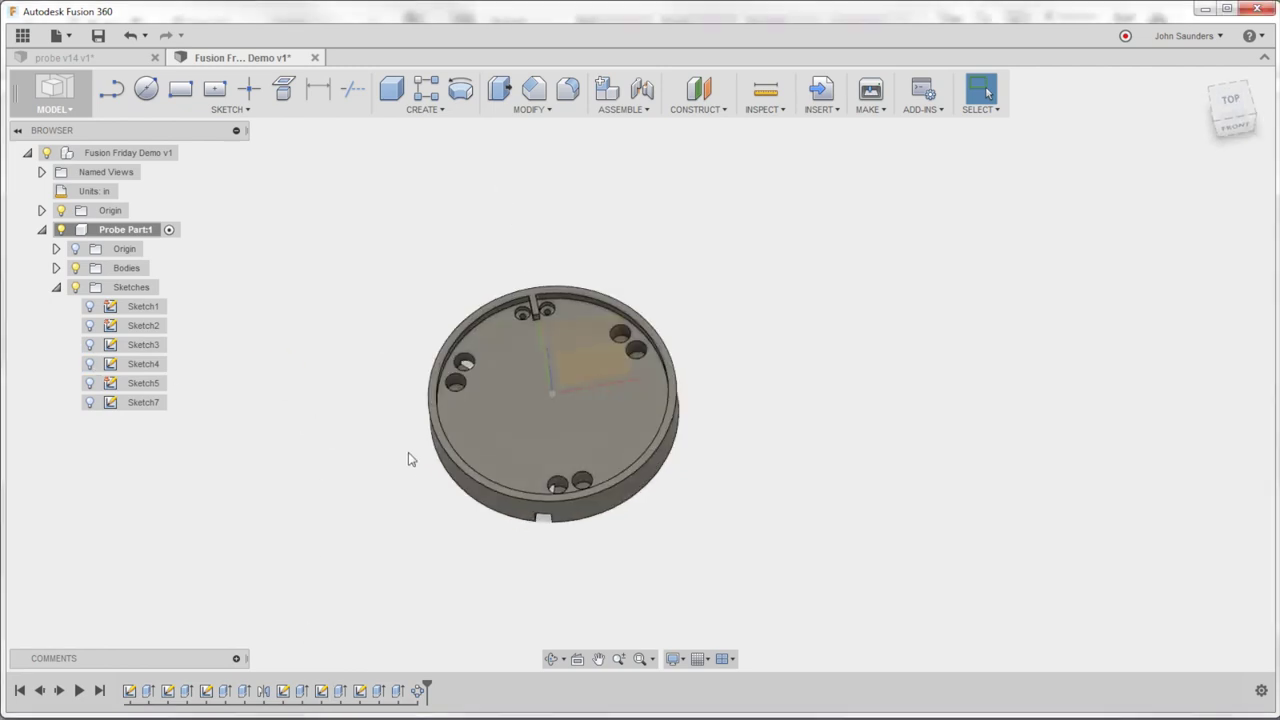
Reopen the large hole pair's profile sketch and look up the parameter name of its angle dimension
{"action": "middle_click_drag", "start_coordinate": [408, 459], "coordinate": [306, 440], "text": "shift"}
{"action": "scroll", "coordinate": [480, 360], "scroll_direction": "up", "scroll_amount": 6}
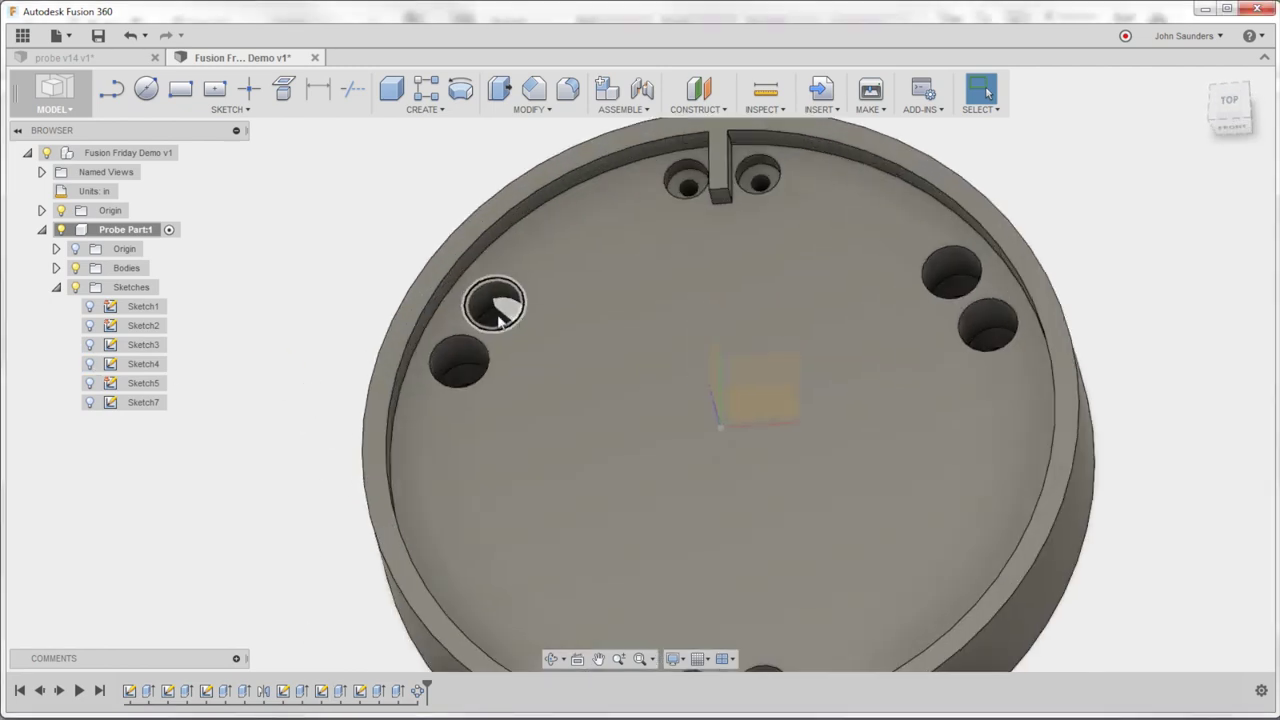
{"action": "left_click", "coordinate": [486, 305]}
{"action": "right_click", "coordinate": [486, 308]}
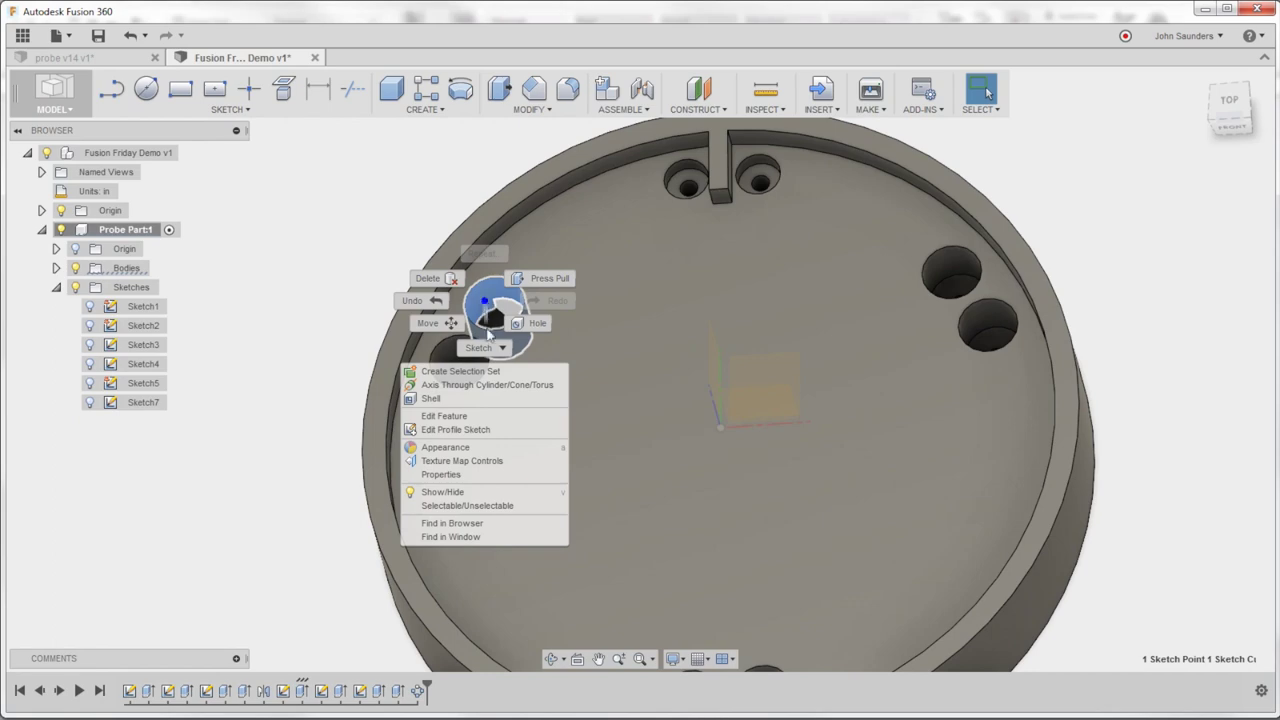
{"action": "left_click", "coordinate": [467, 430]}
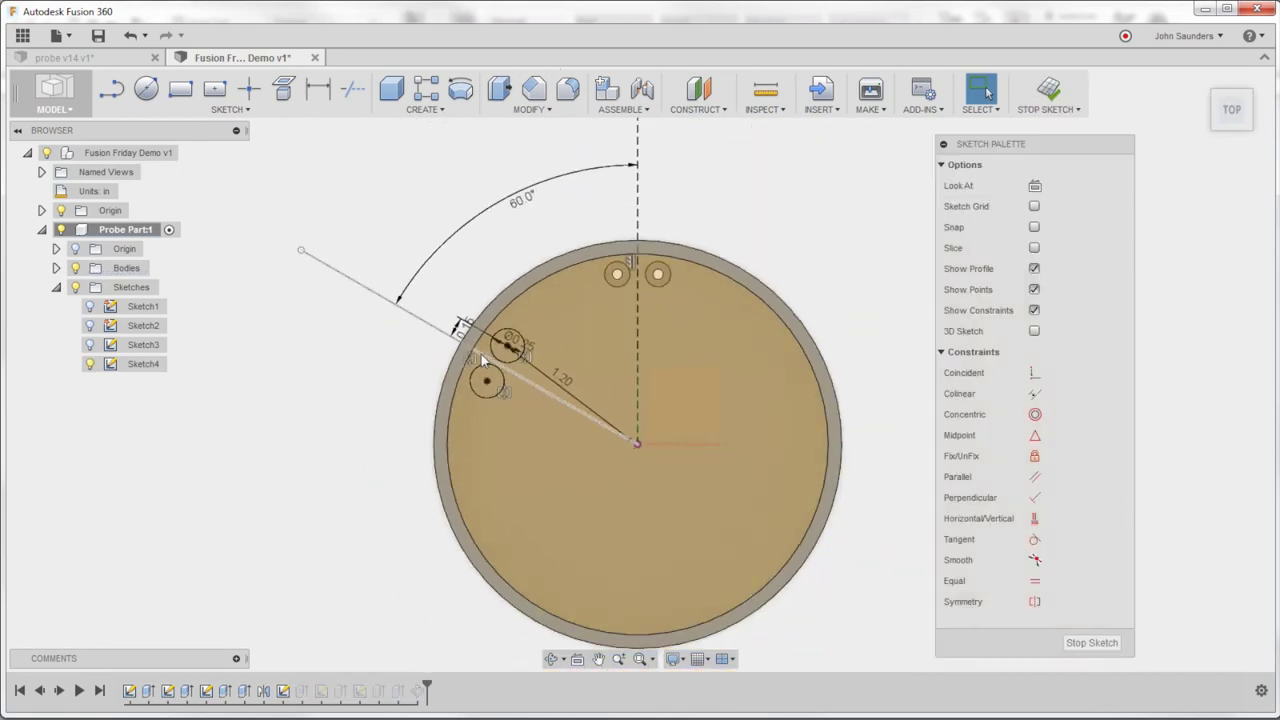
{"action": "double_click", "coordinate": [518, 196]}
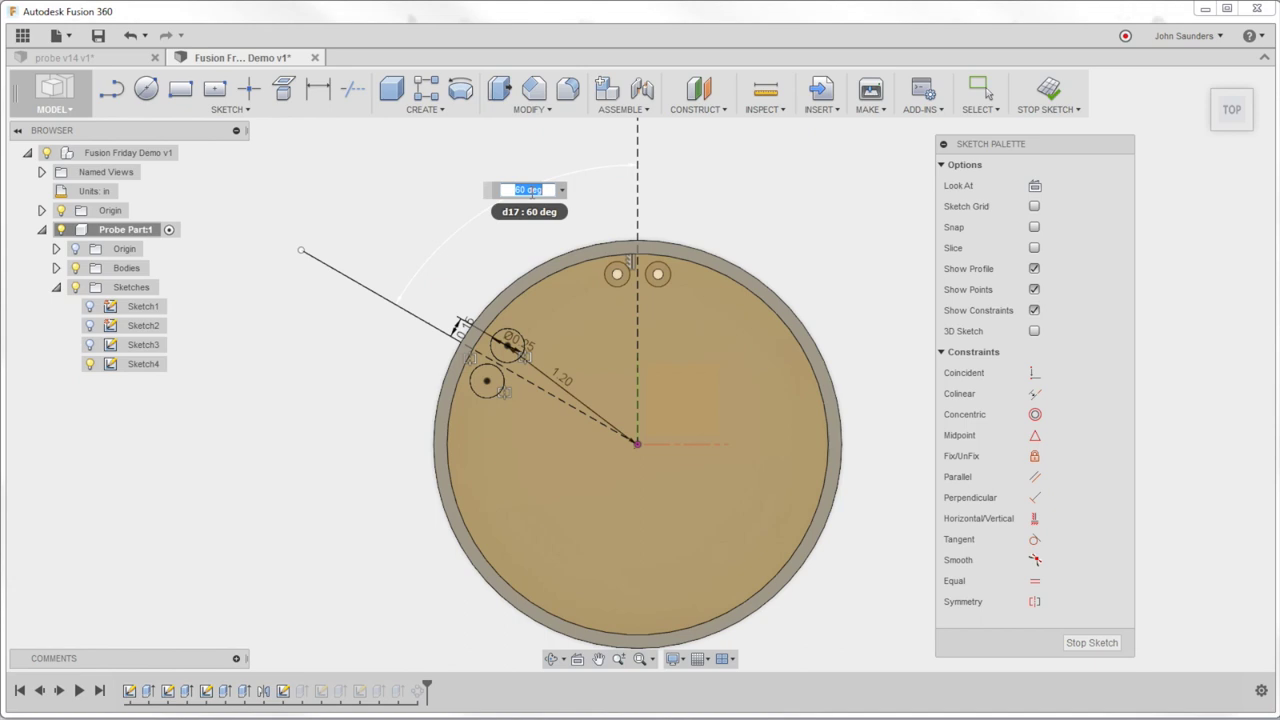
{"action": "key", "text": "Return"}
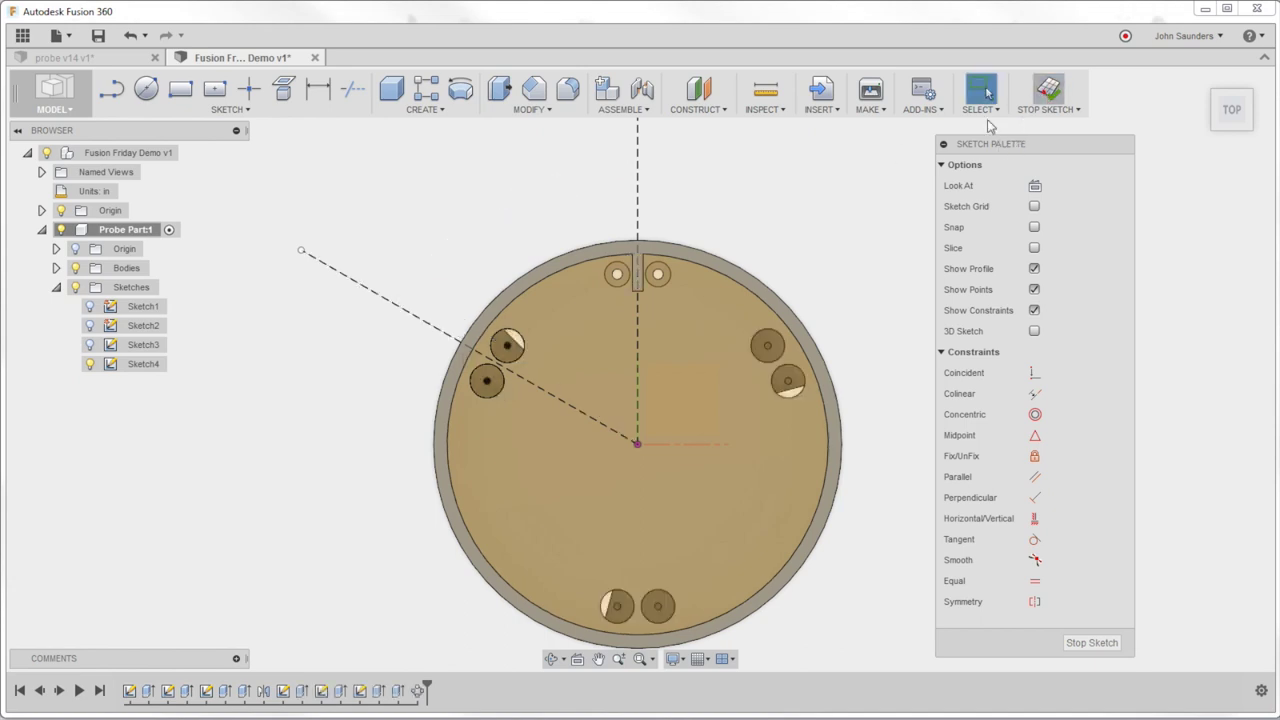
{"action": "left_click", "coordinate": [1048, 92]}
Try to edit the underside slot's extrude feature from its inner face
{"action": "mouse_move", "coordinate": [268, 371]}
{"action": "middle_mouse_down", "text": "shift"}
{"action": "mouse_move", "coordinate": [535, 358]}
{"action": "mouse_move", "coordinate": [480, 361]}
{"action": "middle_mouse_up", "text": "shift"}
{"action": "scroll", "coordinate": [463, 433], "scroll_direction": "up", "scroll_amount": 3}
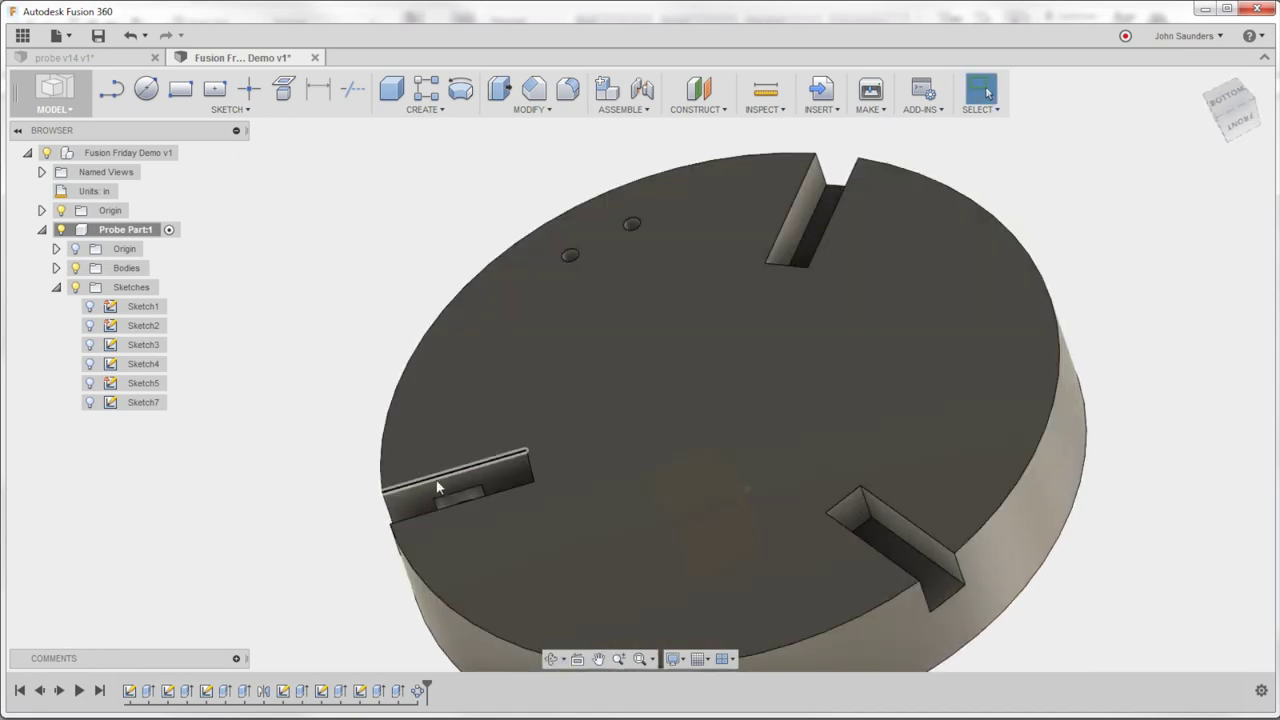
{"action": "left_click", "coordinate": [411, 497]}
{"action": "right_click", "coordinate": [410, 494]}
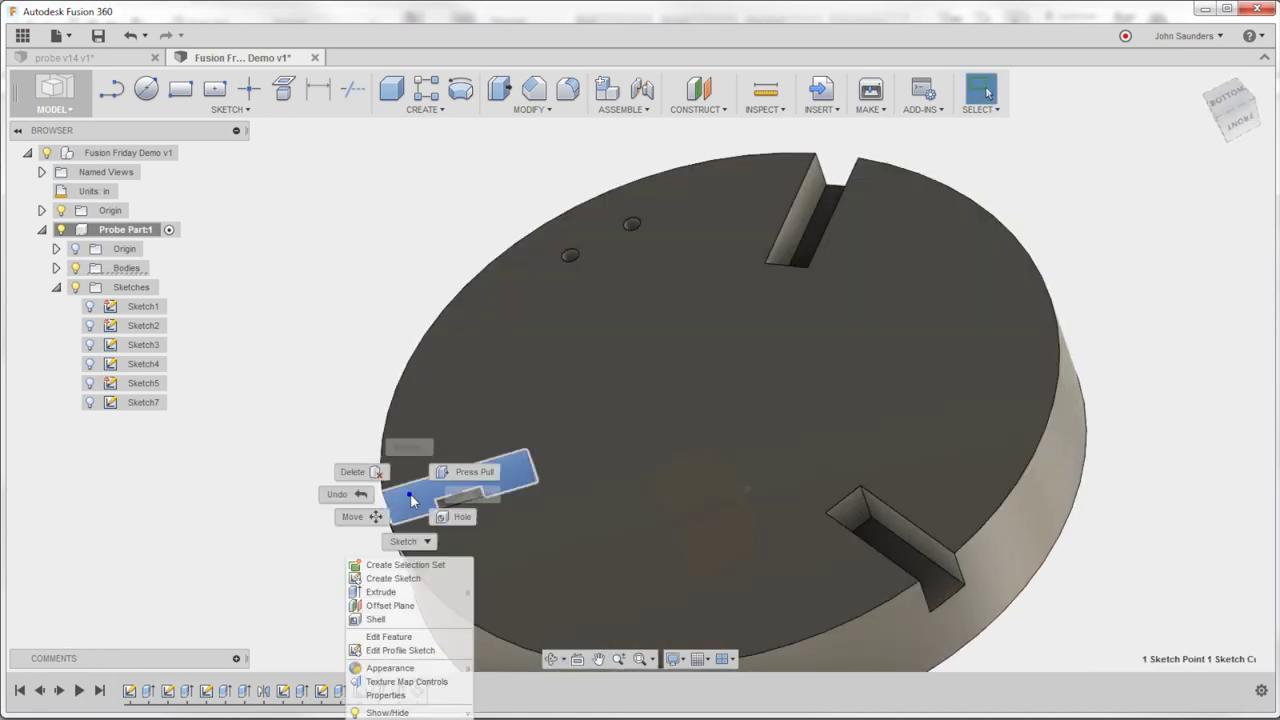
{"action": "left_click", "coordinate": [389, 637]}
{"action": "scroll", "coordinate": [323, 406], "scroll_direction": "down", "scroll_amount": 3}
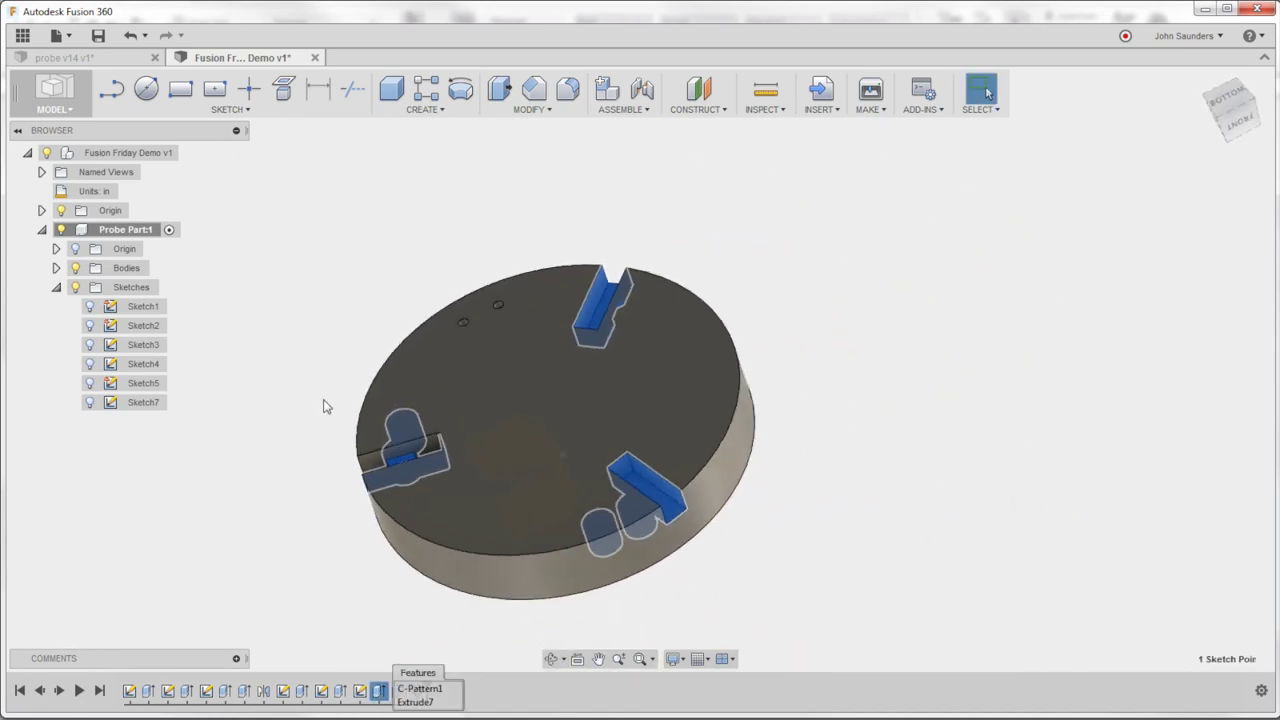
{"action": "left_click", "coordinate": [268, 396]}
Try to open the underside slot's profile sketch from the slot's inner face
{"action": "middle_click_drag", "start_coordinate": [269, 386], "coordinate": [291, 421], "text": "shift"}
{"action": "middle_click_drag", "start_coordinate": [343, 472], "coordinate": [330, 403], "text": "shift"}
{"action": "scroll", "coordinate": [361, 423], "scroll_direction": "up", "scroll_amount": 3}
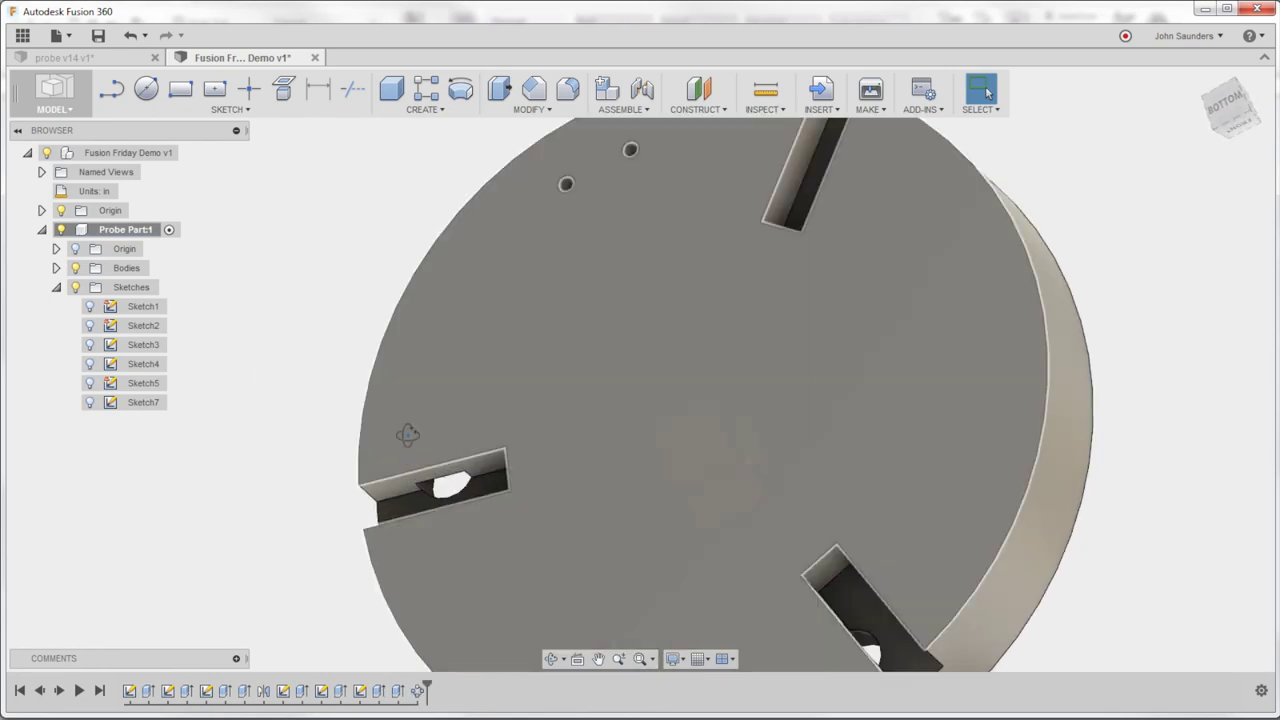
{"action": "middle_click_drag", "start_coordinate": [407, 433], "coordinate": [344, 408], "text": "shift"}
{"action": "left_click", "coordinate": [389, 377]}
{"action": "right_click", "coordinate": [389, 377]}
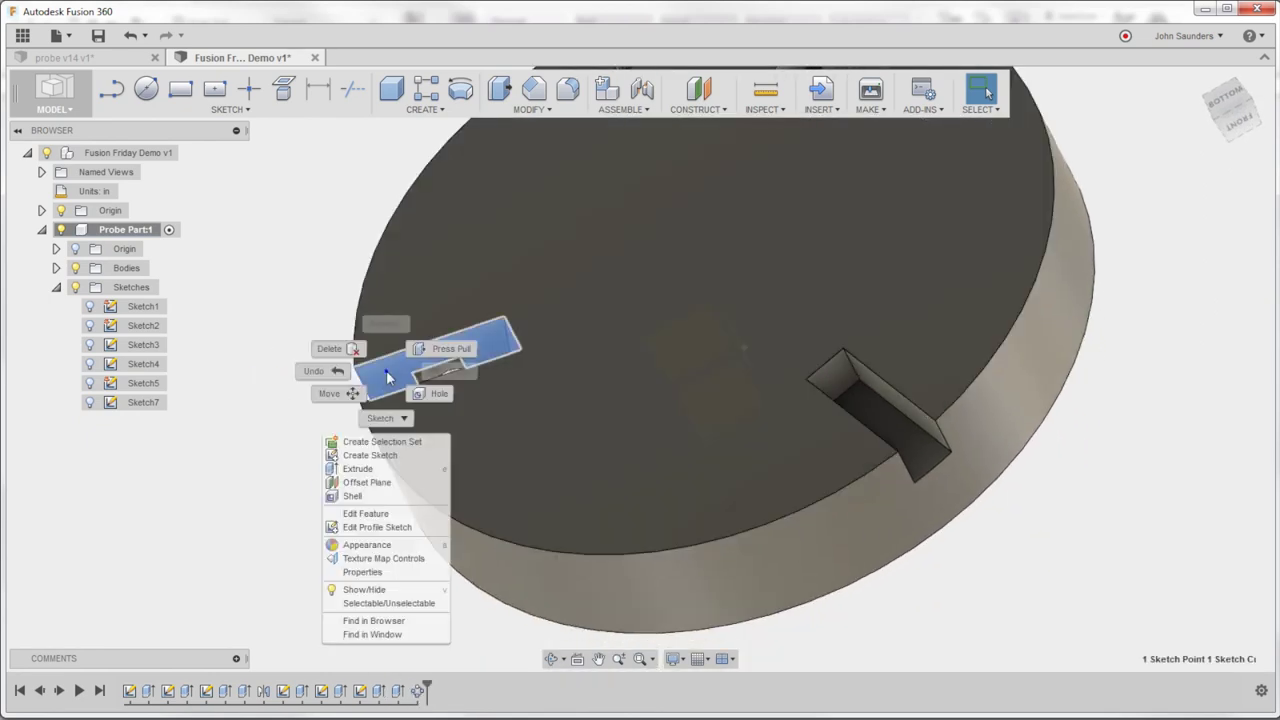
{"action": "left_click", "coordinate": [388, 527]}
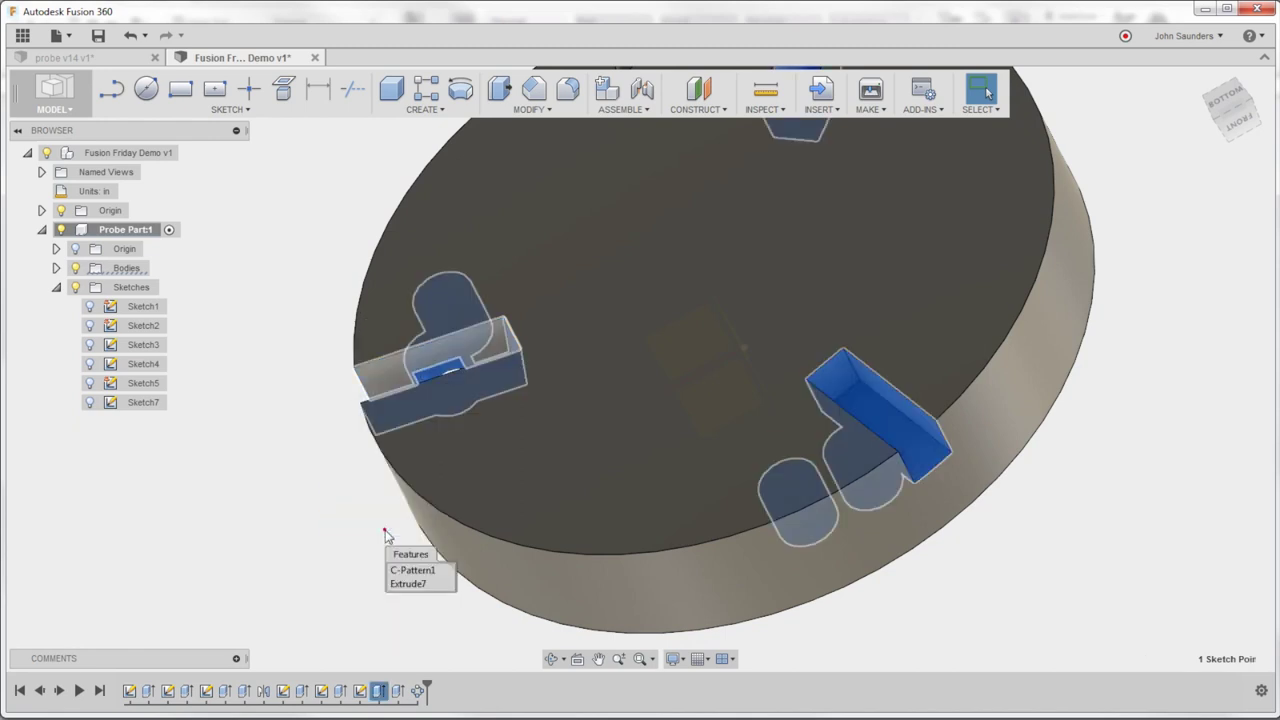
{"action": "key", "text": "Escape"}
{"action": "key", "text": "Escape"}
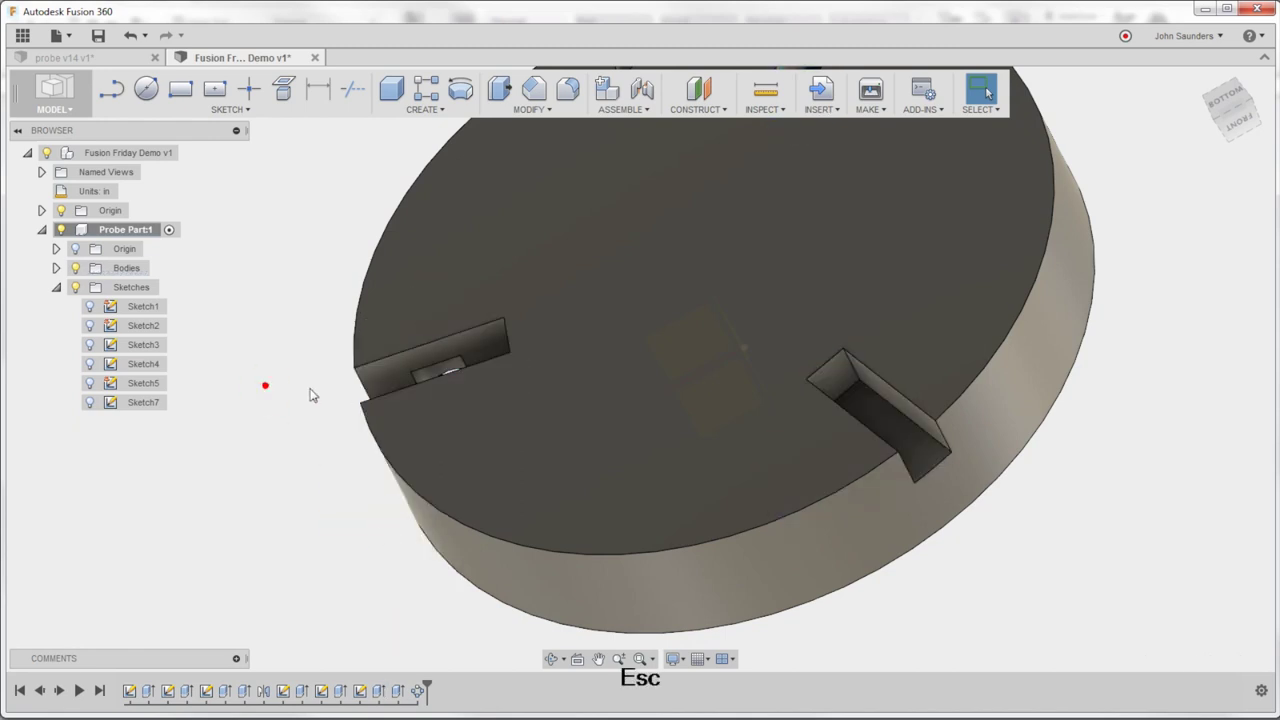
{"action": "right_click", "coordinate": [389, 374]}
{"action": "left_click", "coordinate": [390, 527]}
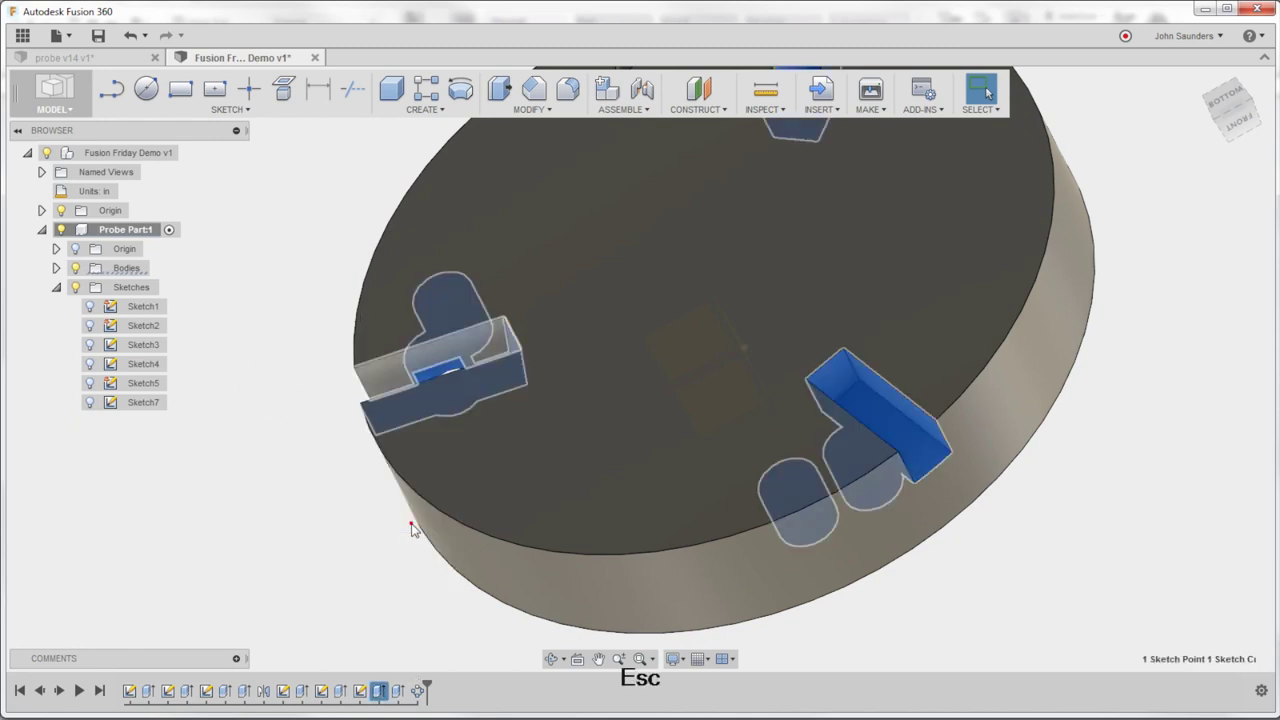
{"action": "key", "text": "Escape"}
Edit the slot's sketch, Sketch7, and link its angle from the vertical centreline to parameter d17
{"action": "left_click", "coordinate": [356, 691]}
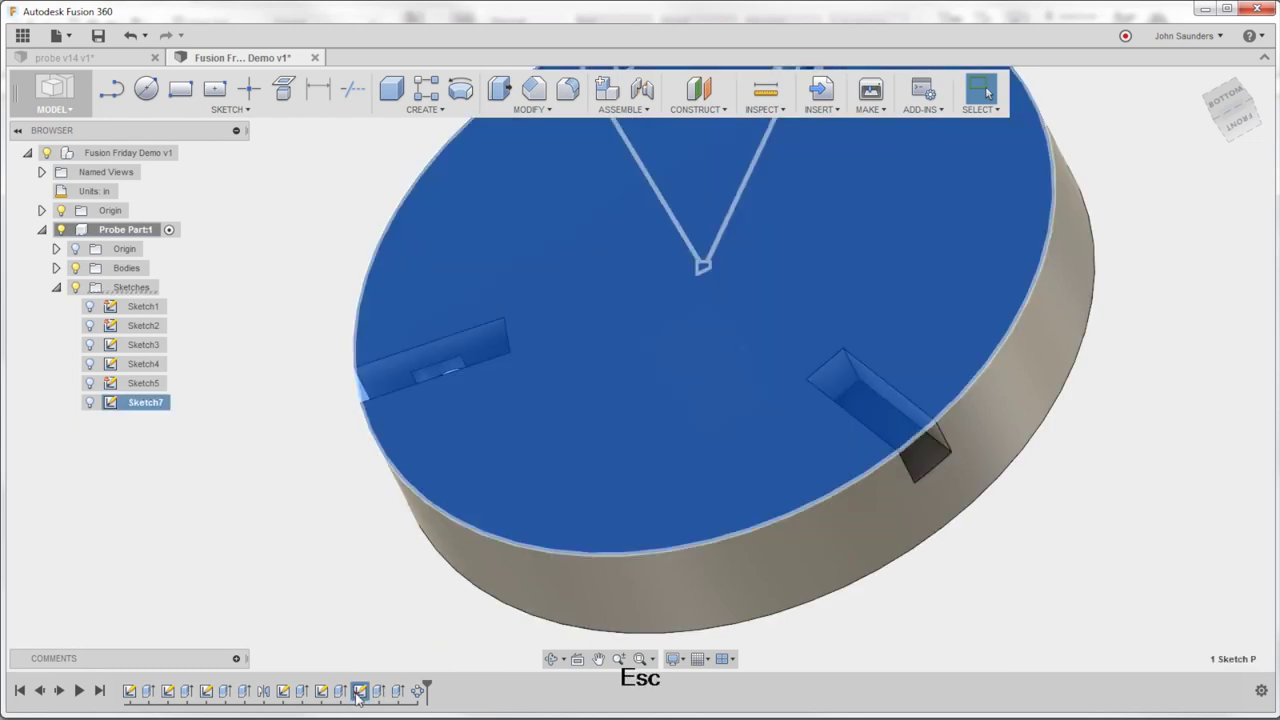
{"action": "right_click", "coordinate": [356, 691]}
{"action": "left_click", "coordinate": [378, 663]}
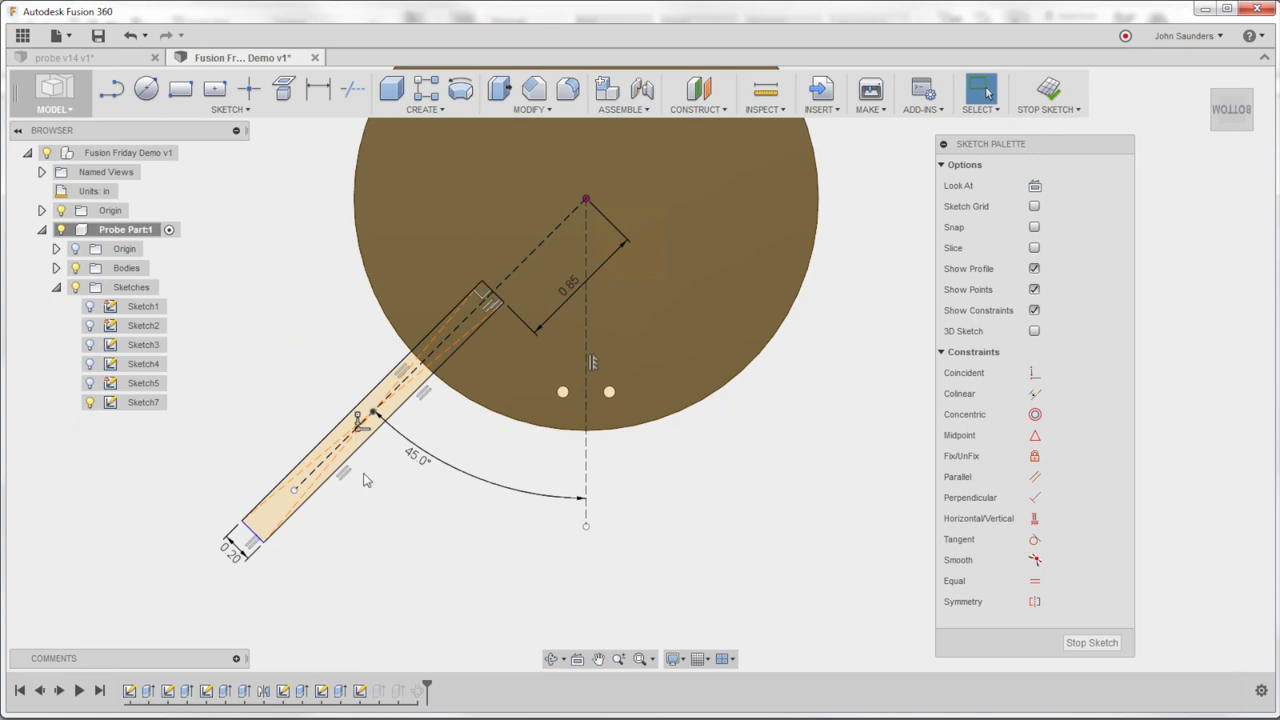
{"action": "double_click", "coordinate": [418, 458]}
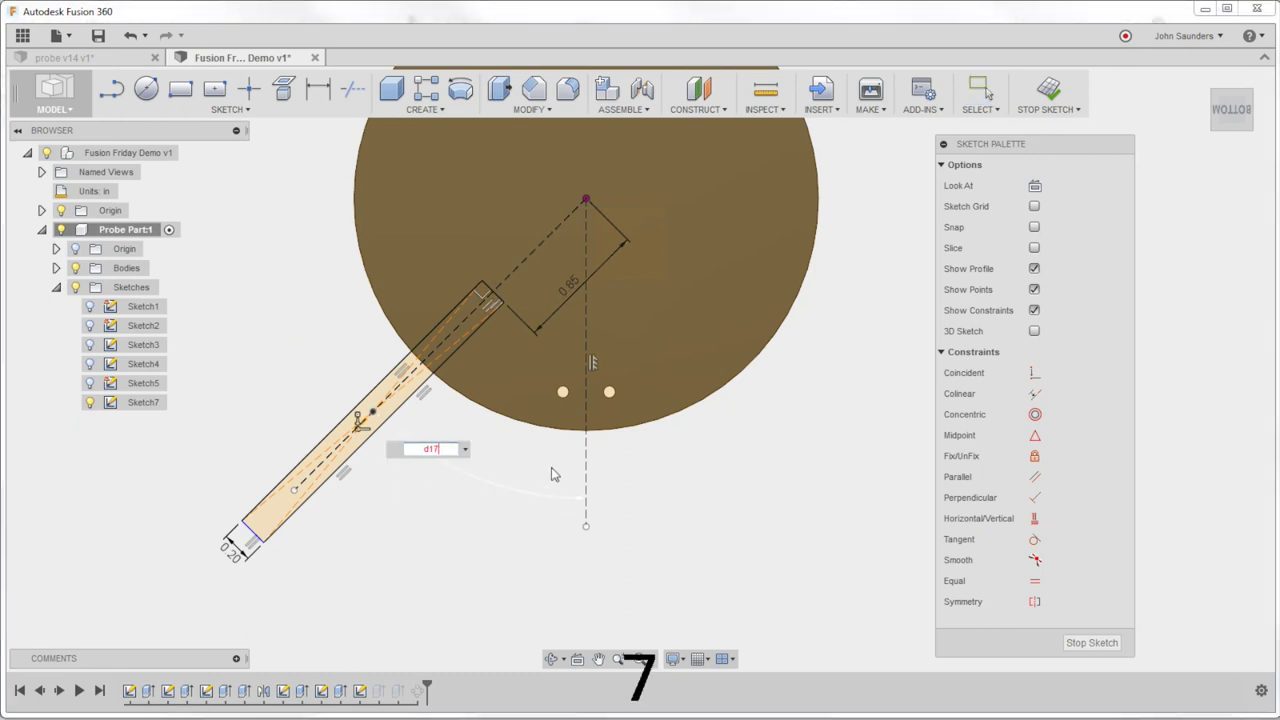
{"action": "type", "text": "d17"}
{"action": "key", "text": "Return"}
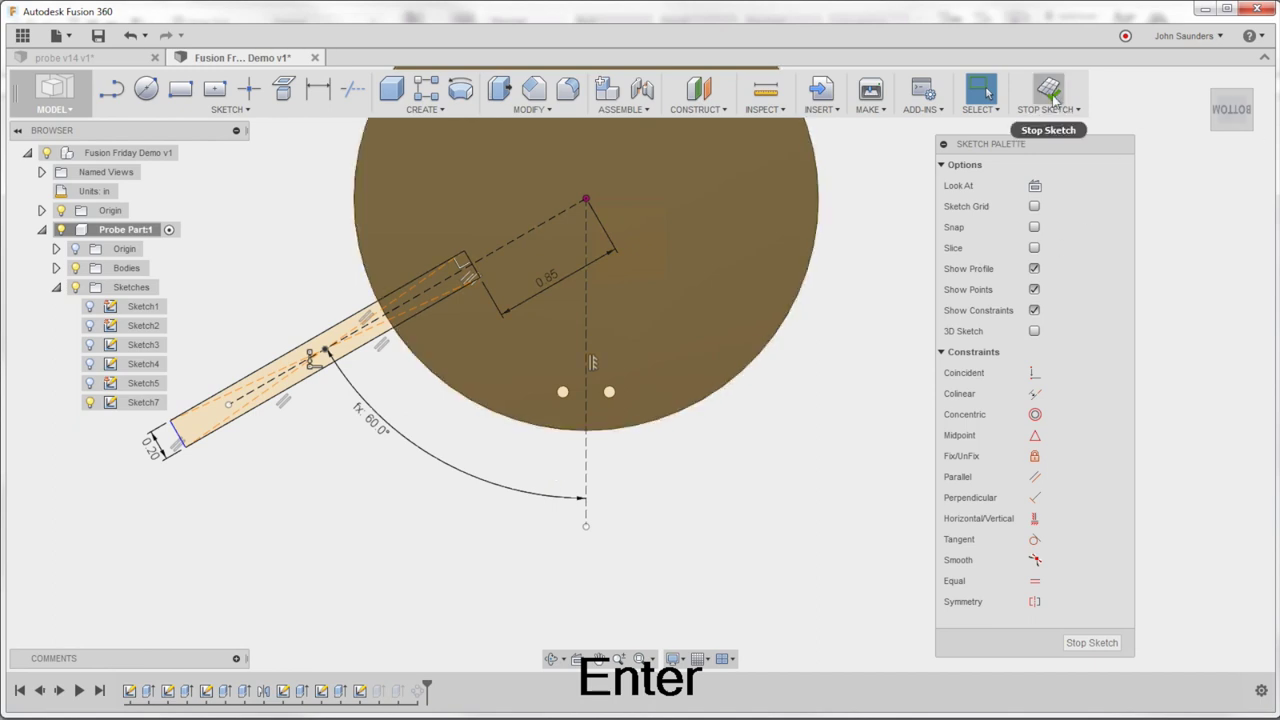
{"action": "left_click", "coordinate": [1048, 90]}
{"action": "middle_click_drag", "start_coordinate": [705, 226], "coordinate": [940, 220], "text": "shift"}
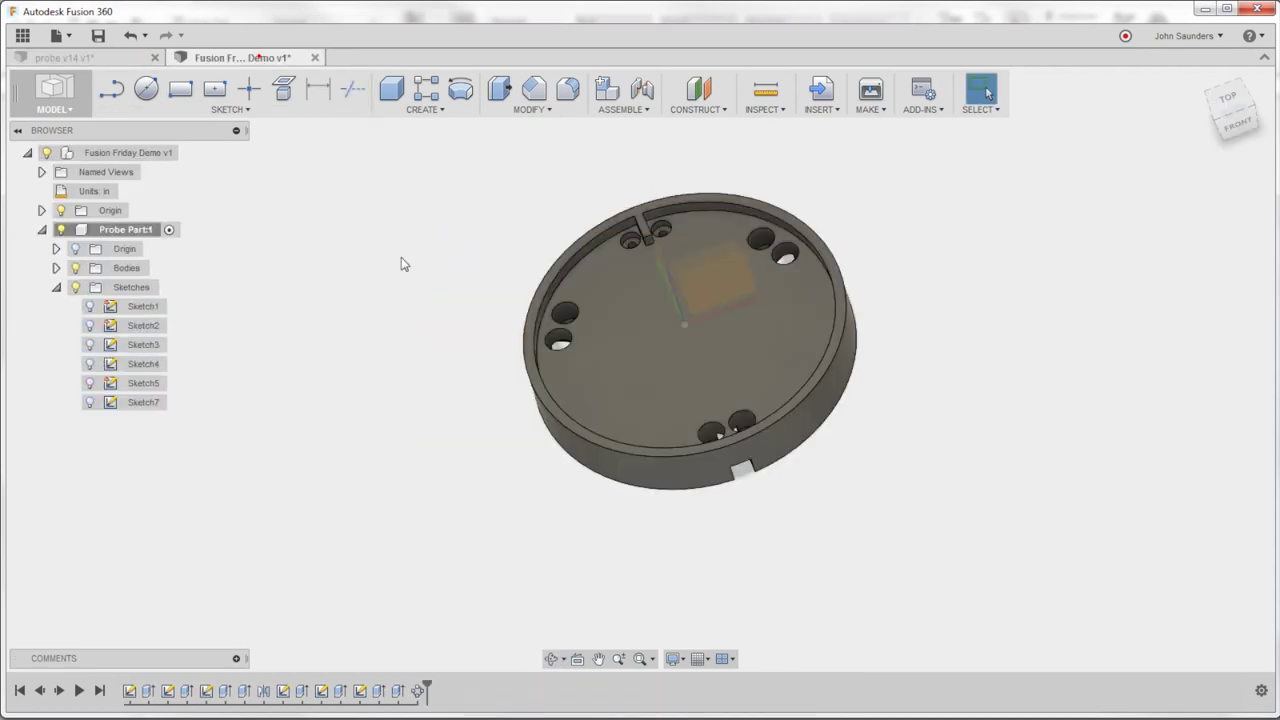
{"action": "middle_click_drag", "start_coordinate": [403, 305], "coordinate": [420, 320], "text": "shift"}
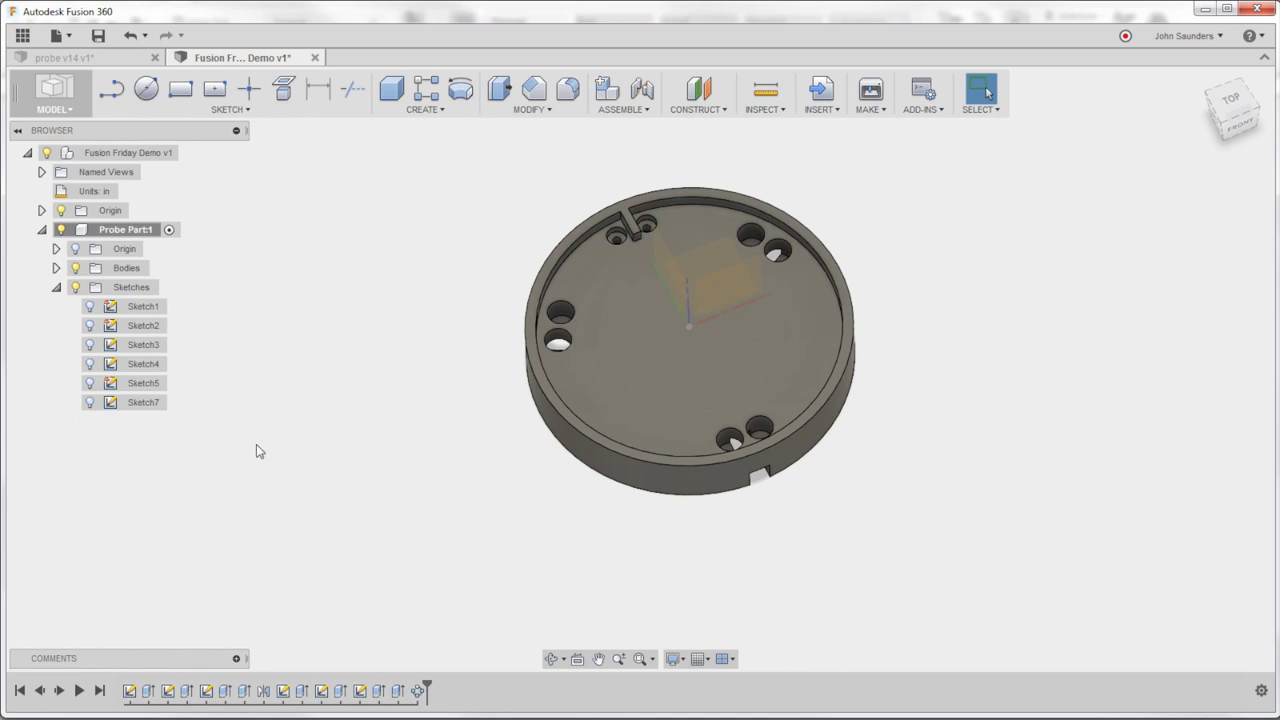
Add a 0.375 in diameter circle at the origin of the base disc's sketch, Sketch1
{"action": "right_click", "coordinate": [128, 692]}
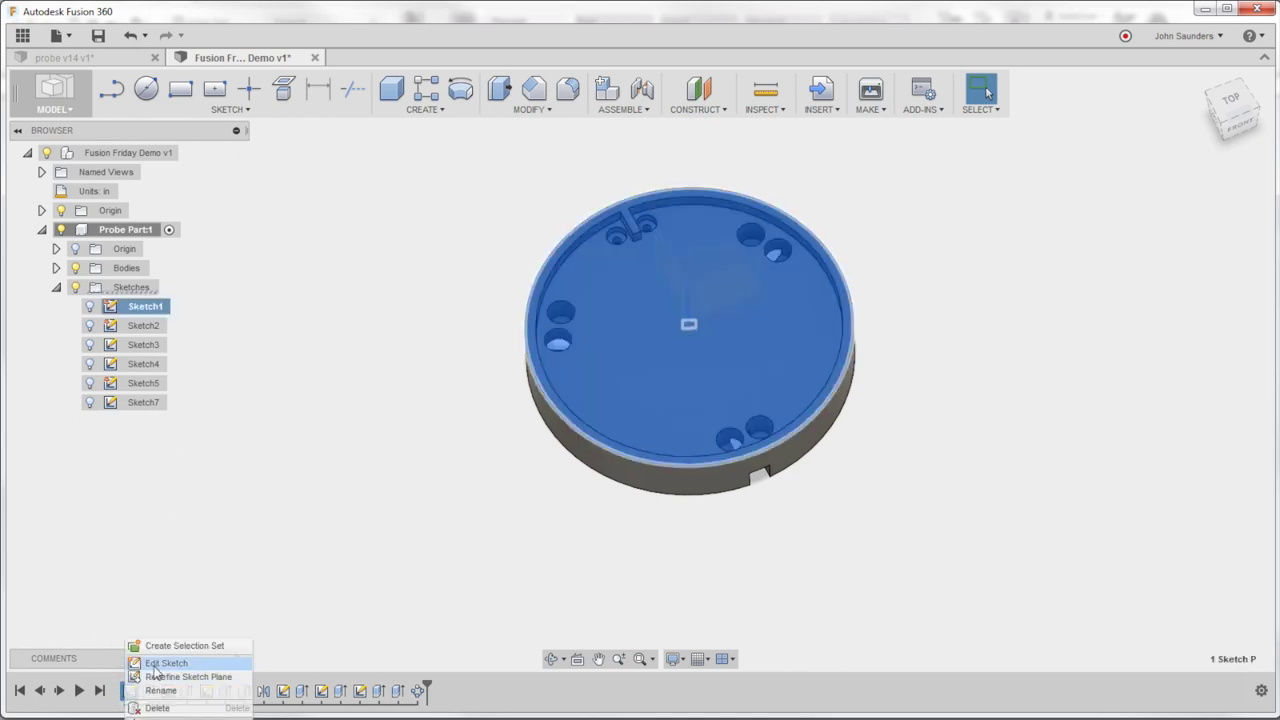
{"action": "left_click", "coordinate": [155, 663]}
{"action": "key", "text": "c"}
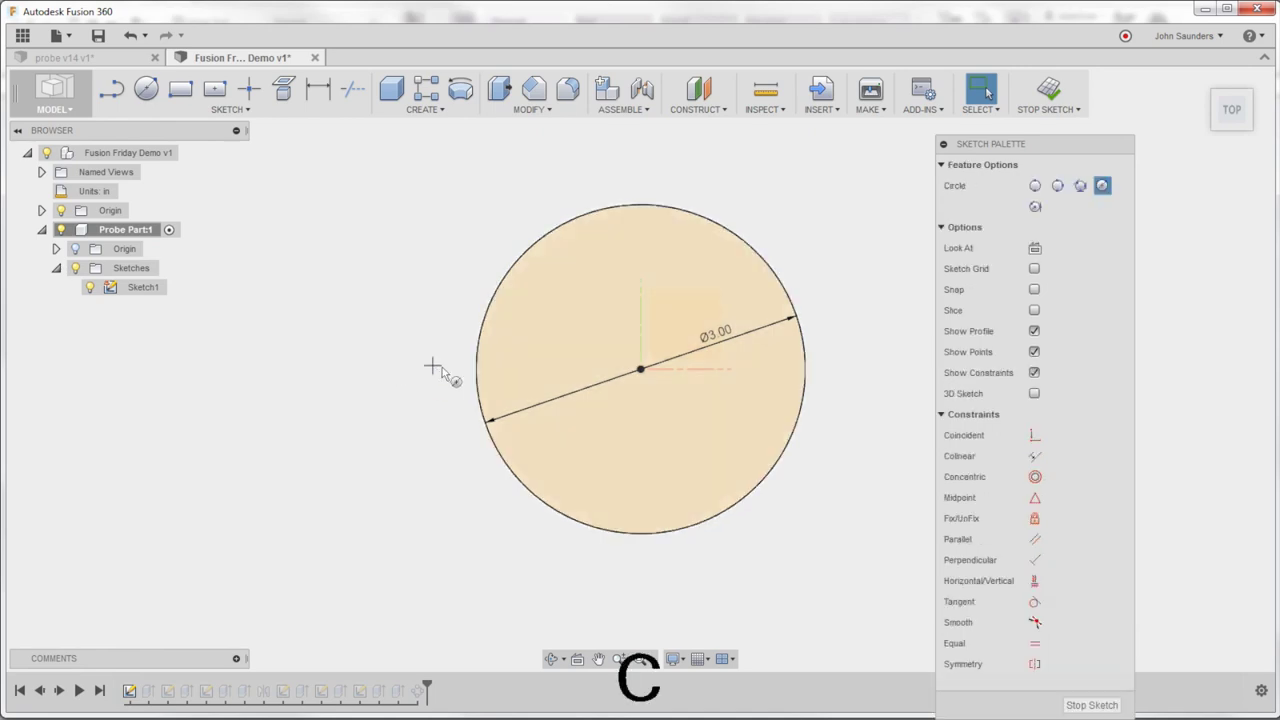
{"action": "left_click", "coordinate": [641, 371]}
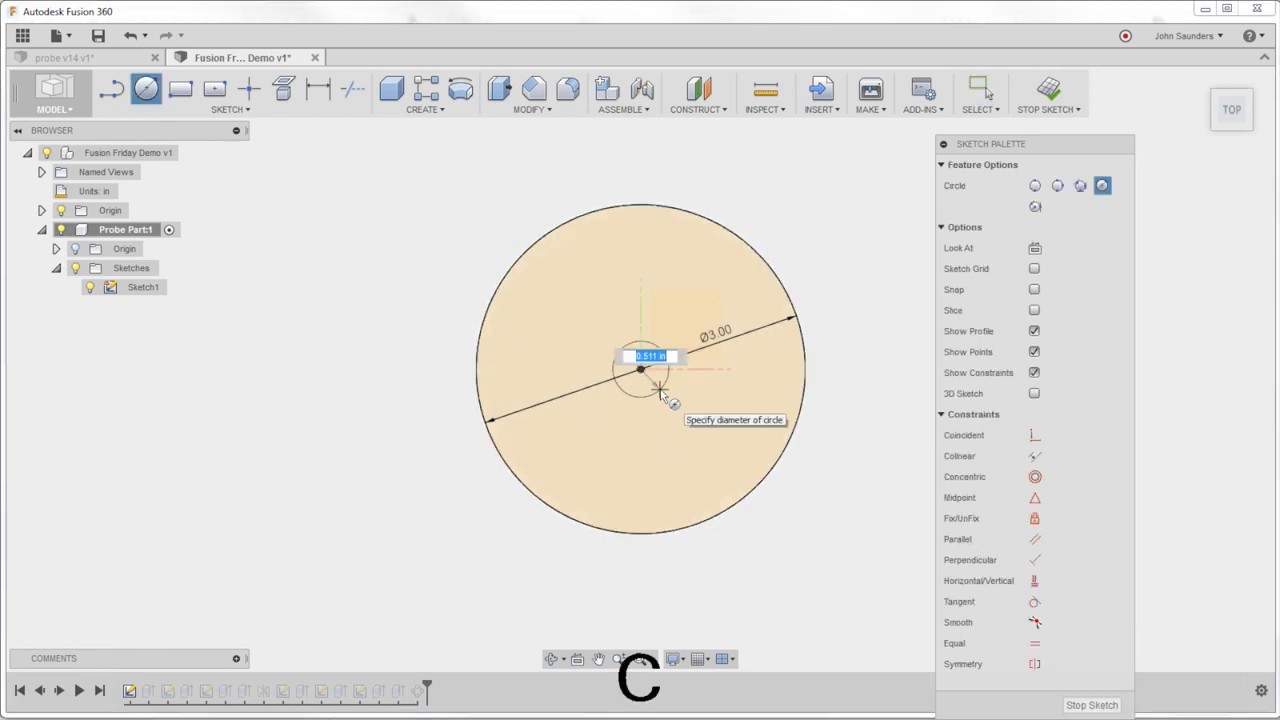
{"action": "type", "text": ".375"}
{"action": "key", "text": "Return"}
{"action": "key", "text": "Return"}
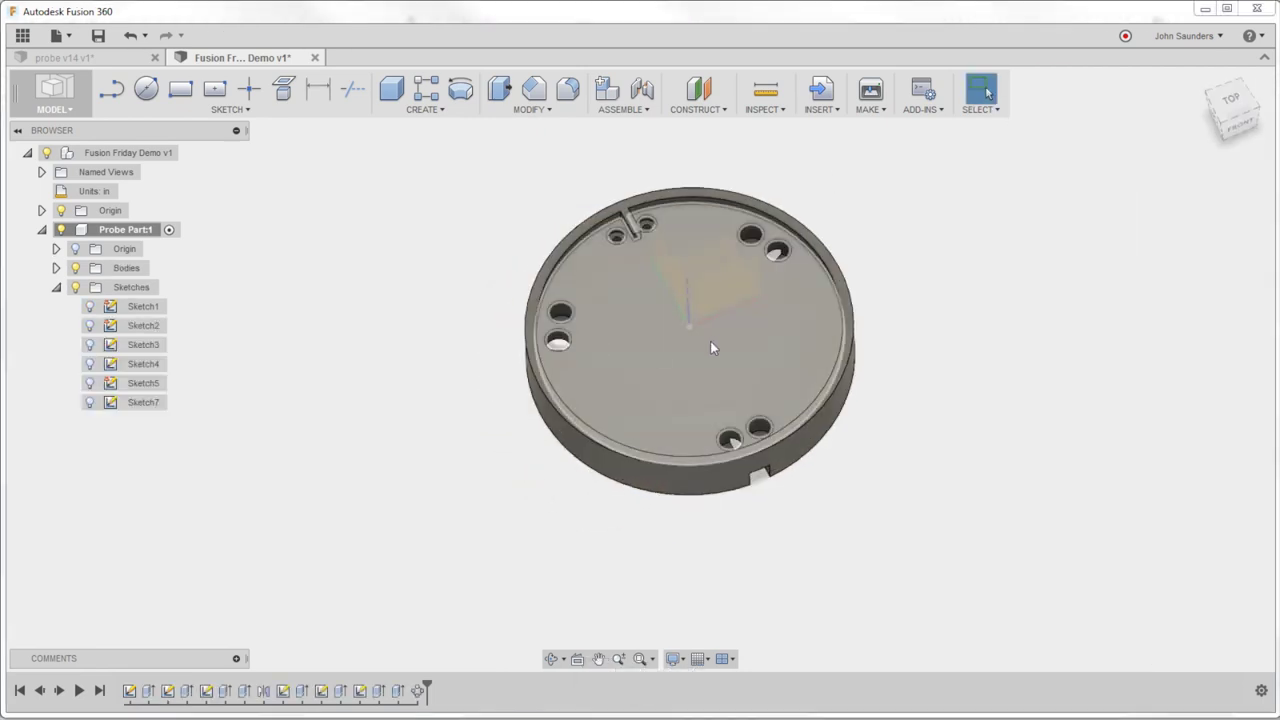
Edit the base disc's extrusion to exclude the inner circle from its profile, leaving a central through hole
{"action": "left_click", "coordinate": [147, 692]}
{"action": "right_click", "coordinate": [148, 692]}
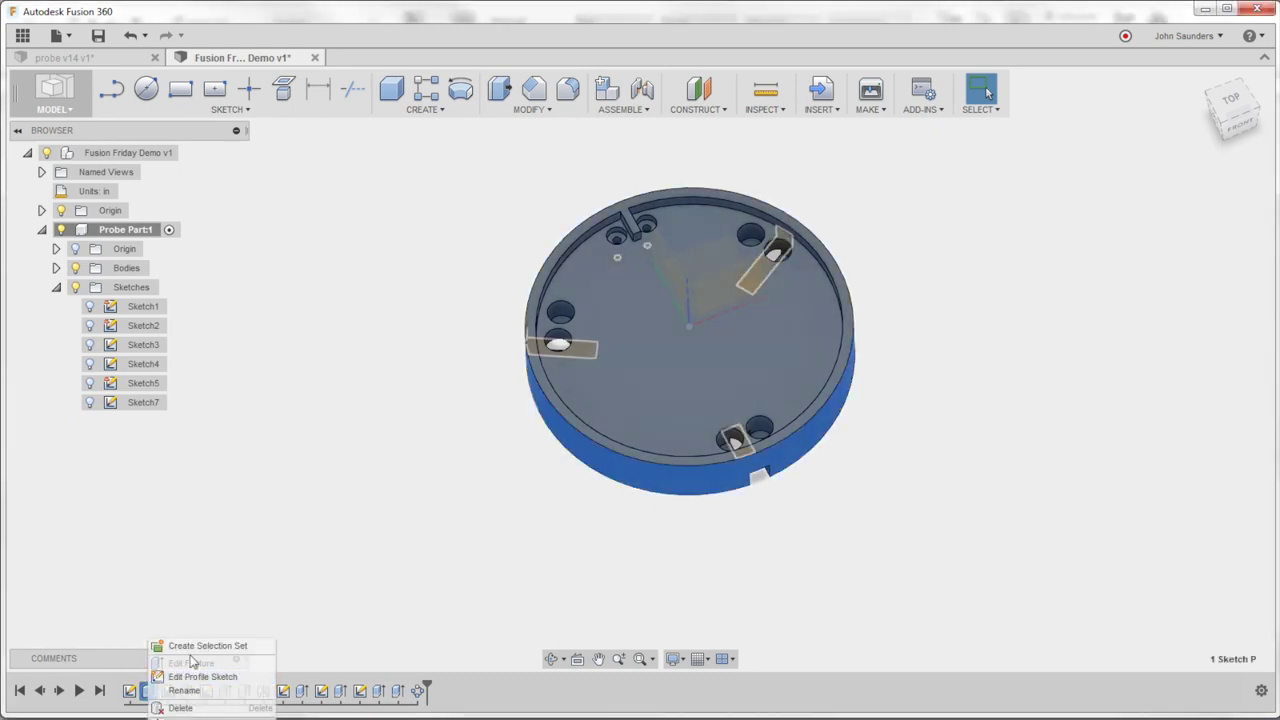
{"action": "key", "text": "Escape"}
{"action": "left_click", "coordinate": [236, 472]}
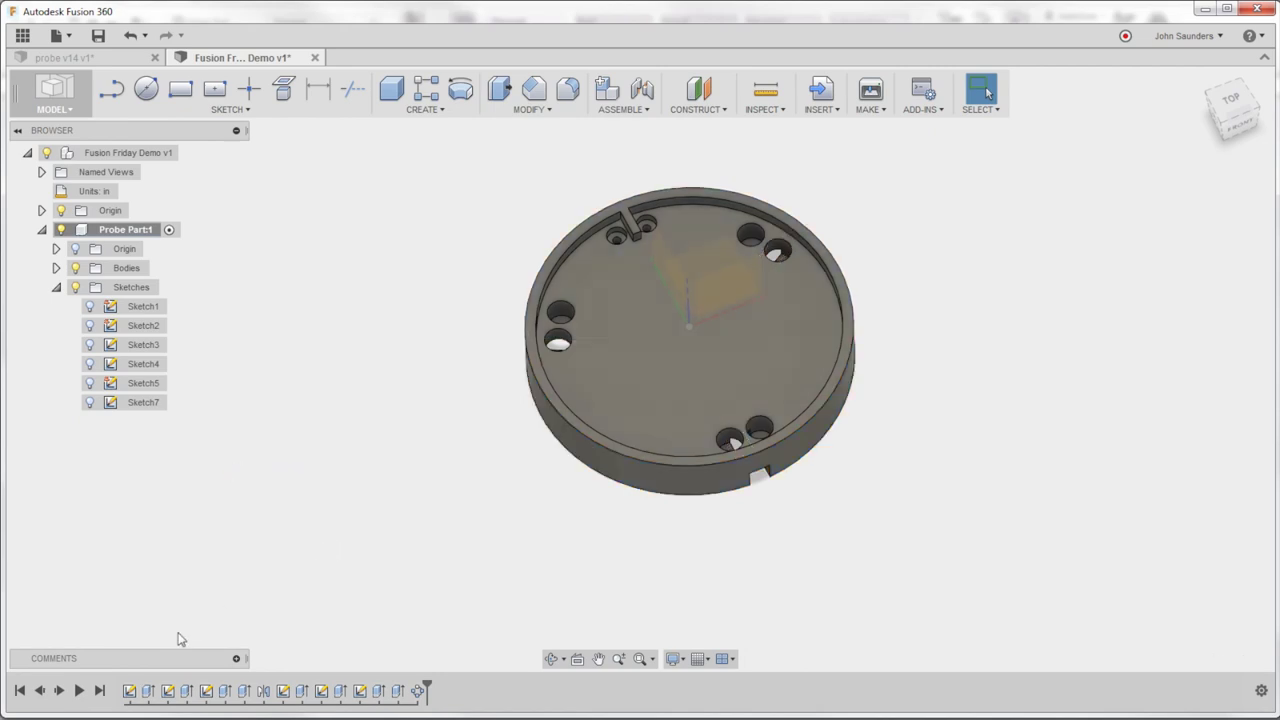
{"action": "right_click", "coordinate": [148, 692]}
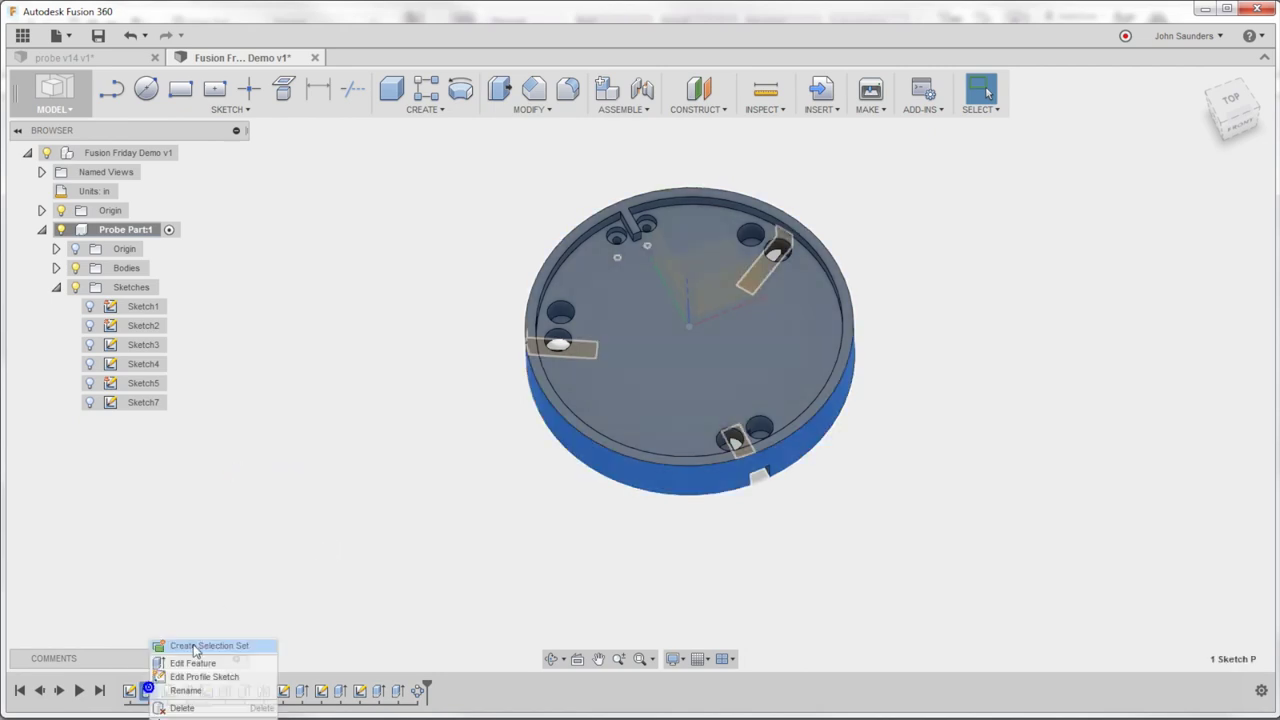
{"action": "left_click", "coordinate": [199, 662]}
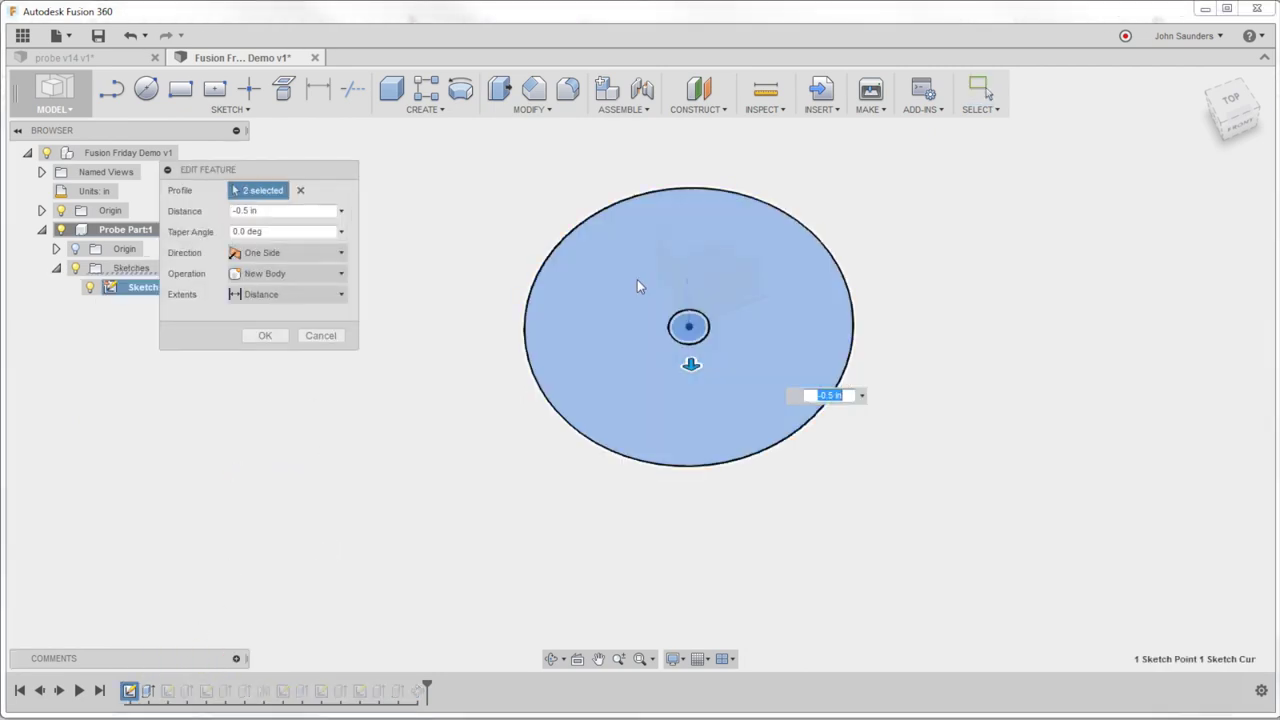
{"action": "left_click", "coordinate": [688, 331]}
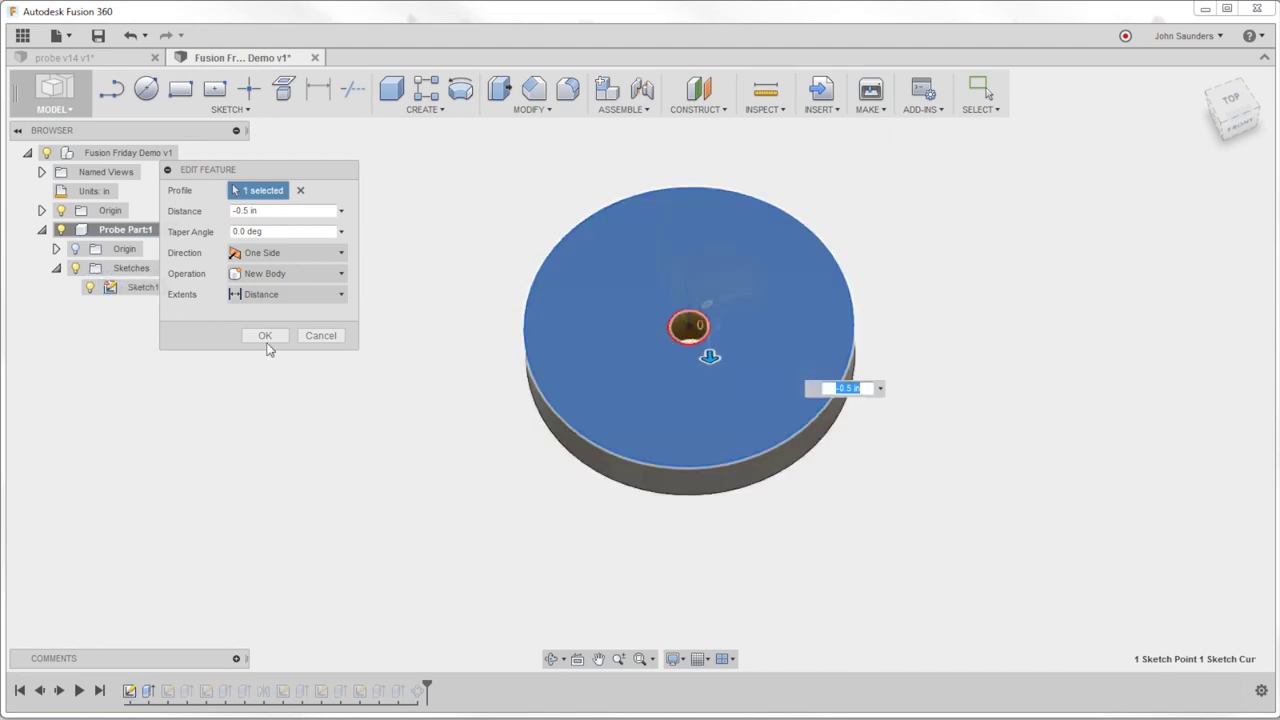
{"action": "left_click", "coordinate": [265, 335]}
{"action": "middle_click_drag", "start_coordinate": [454, 224], "coordinate": [640, 361], "text": "shift"}
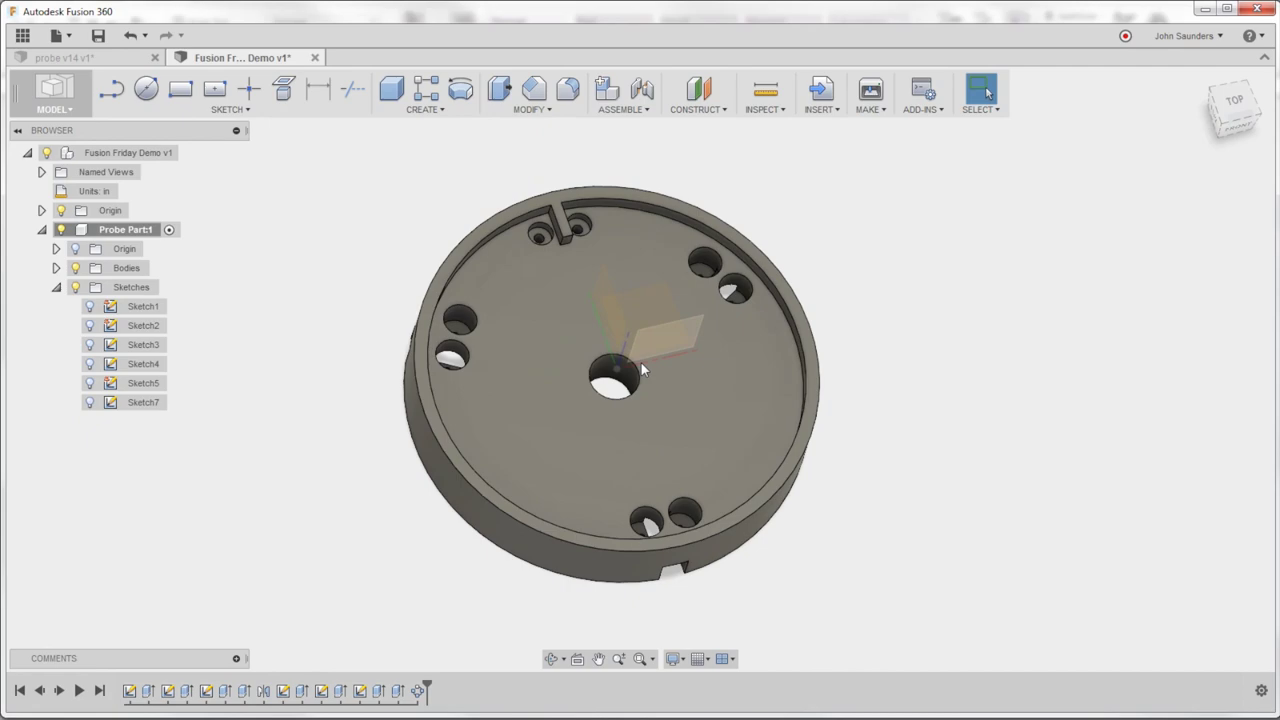